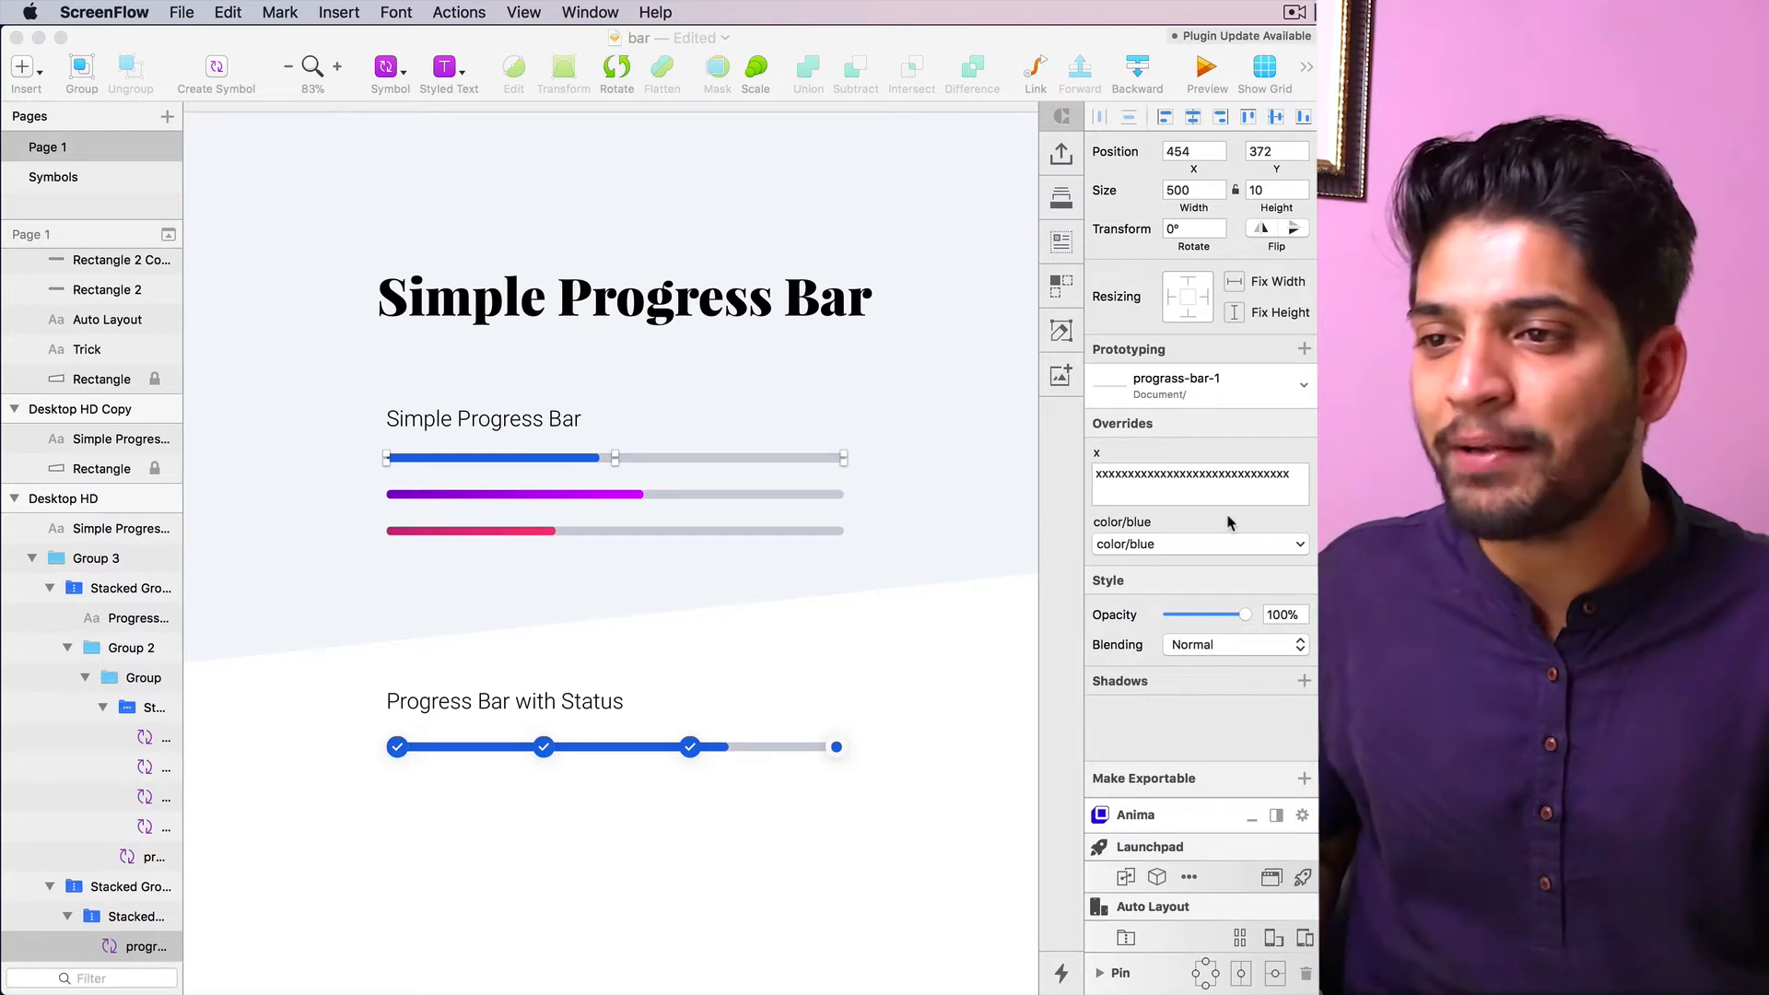
Shorten the blue progress bar by replacing its x override text with a short run of x characters
left_click(1302, 485)
double_click(1142, 475)
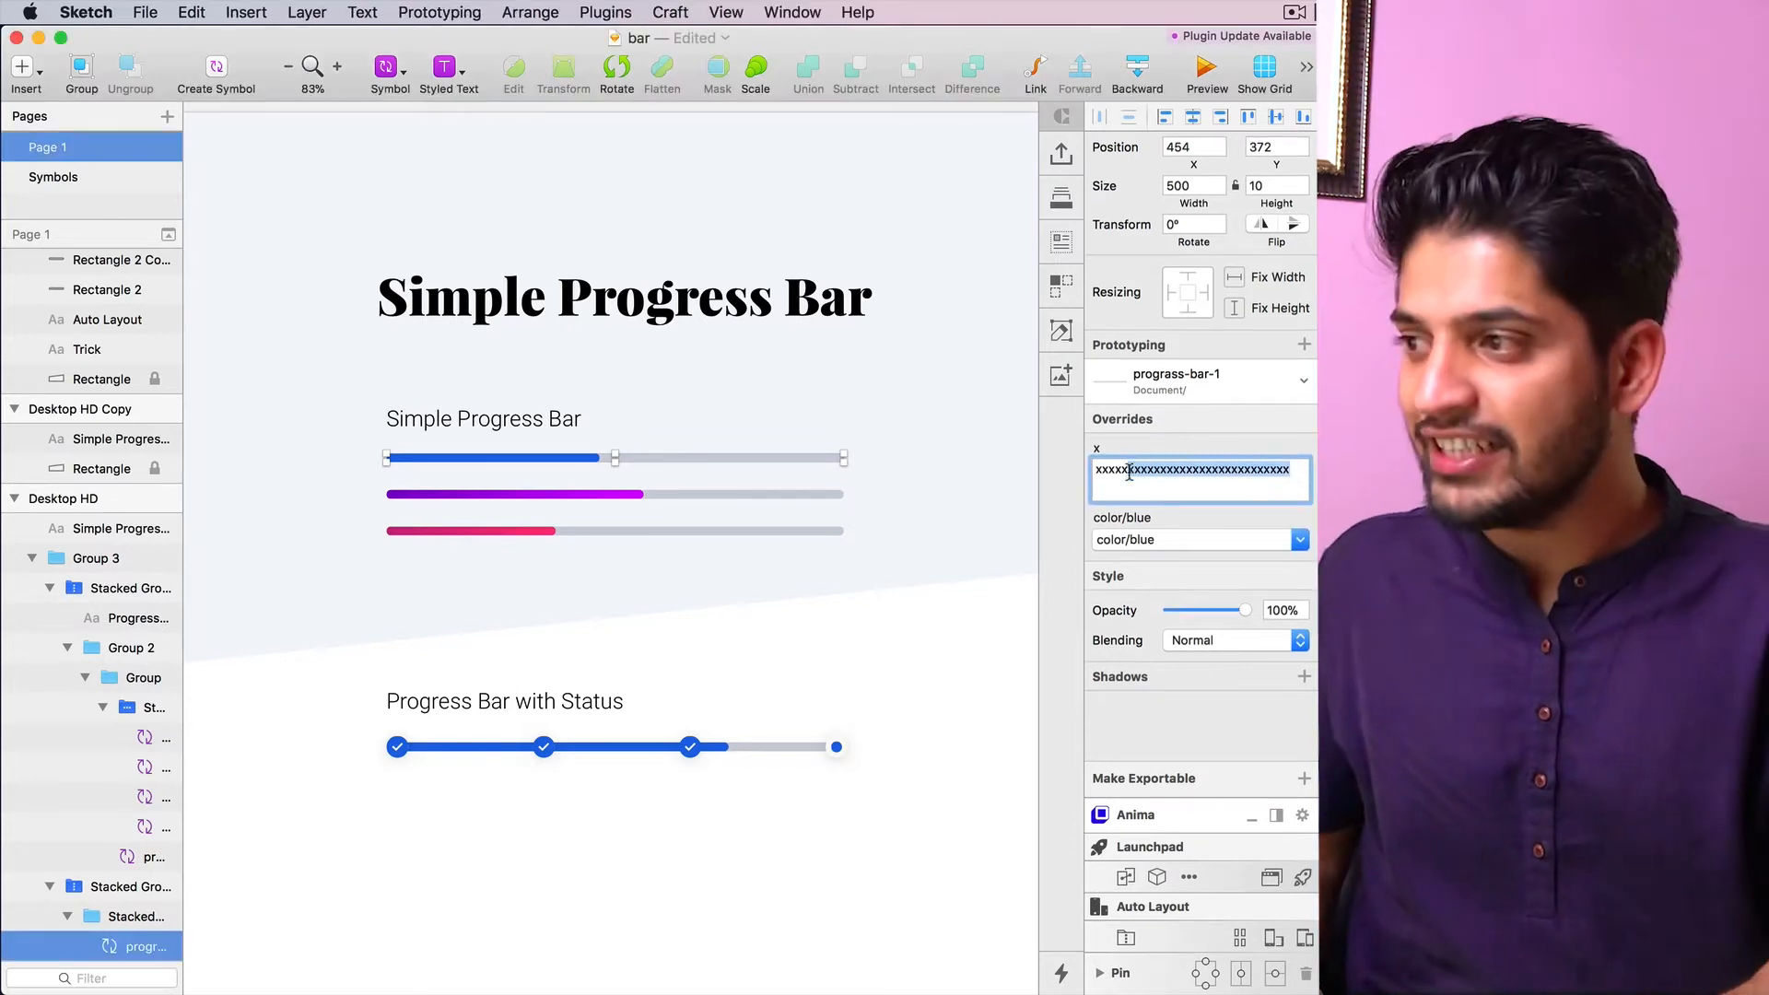
type("xxxxx")
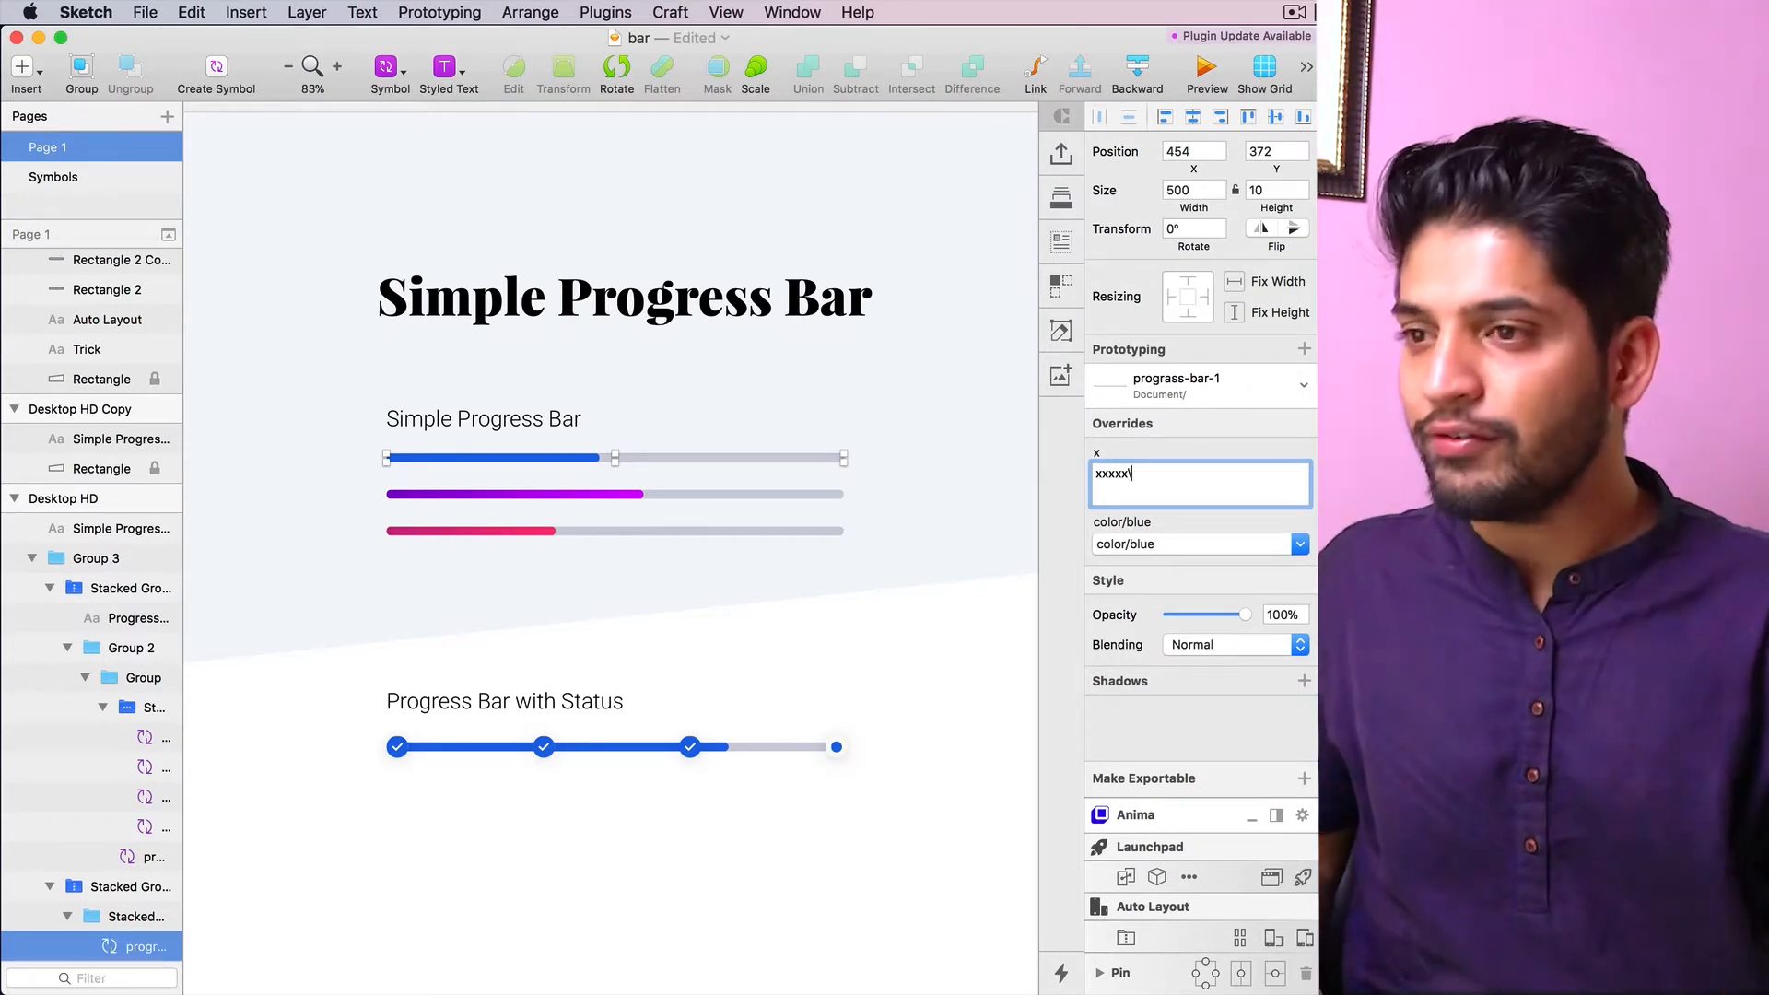
key("Return")
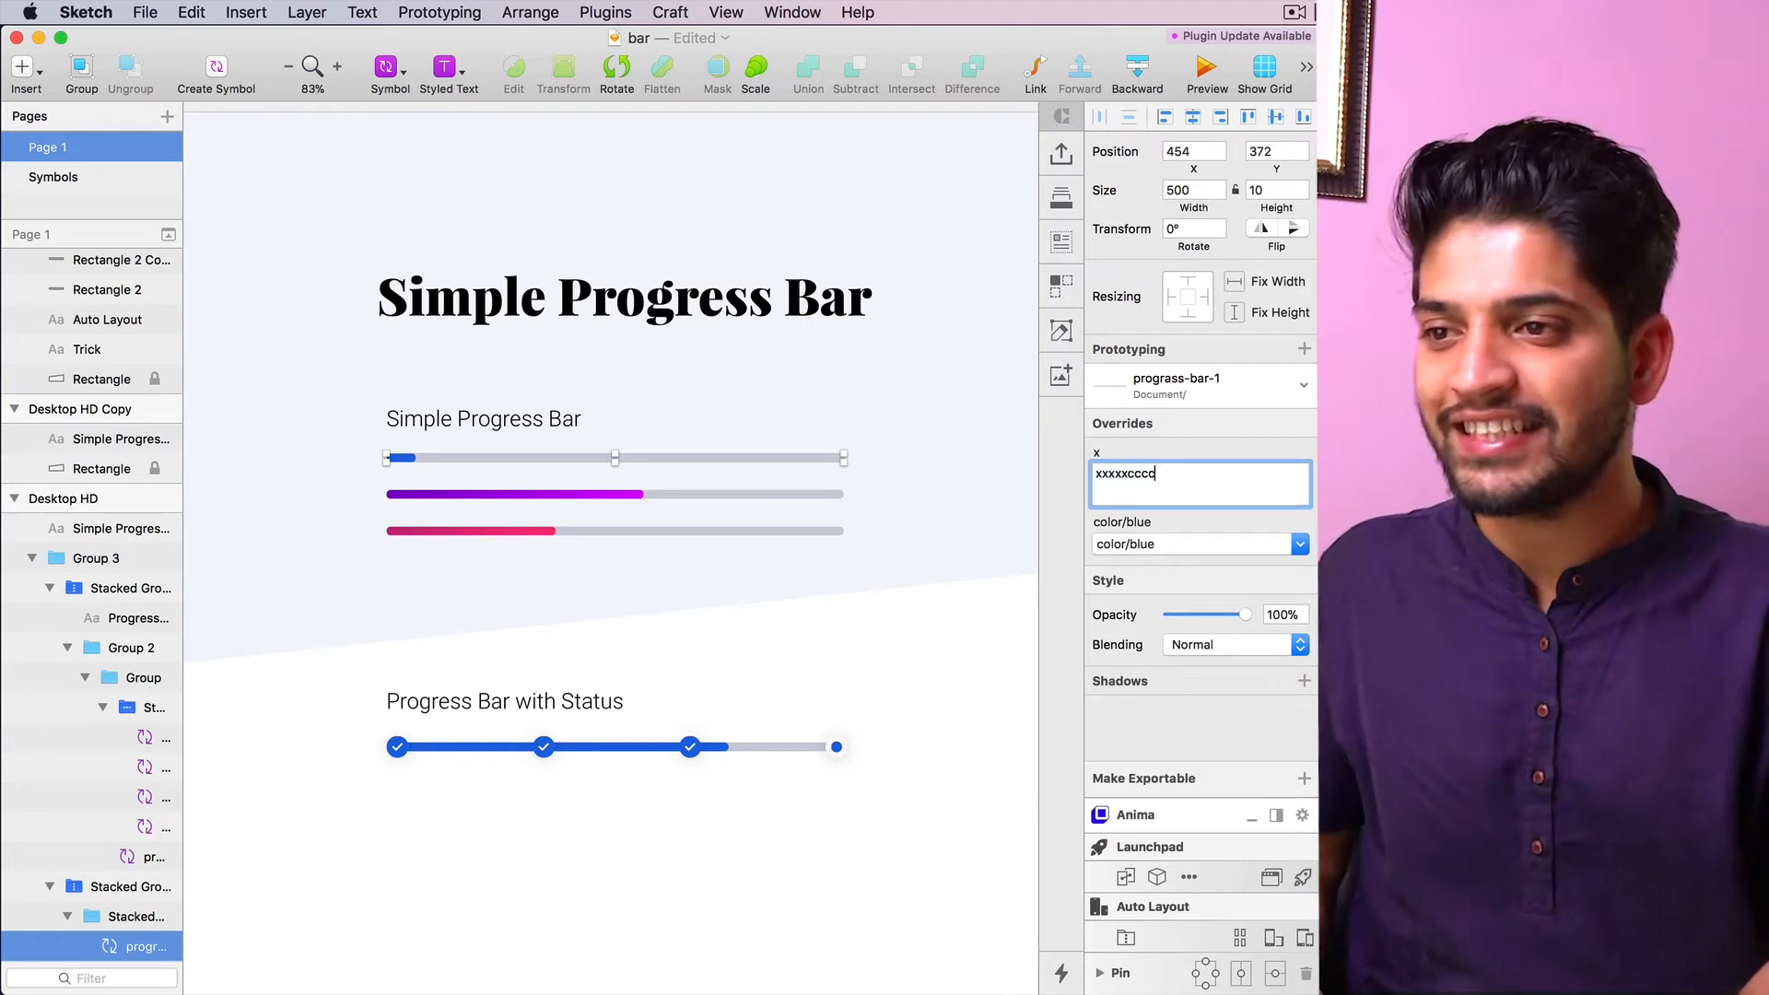
Lengthen the blue progress bar by filling its x override with more than one line of x characters
type("xxxxxxxxxxx")
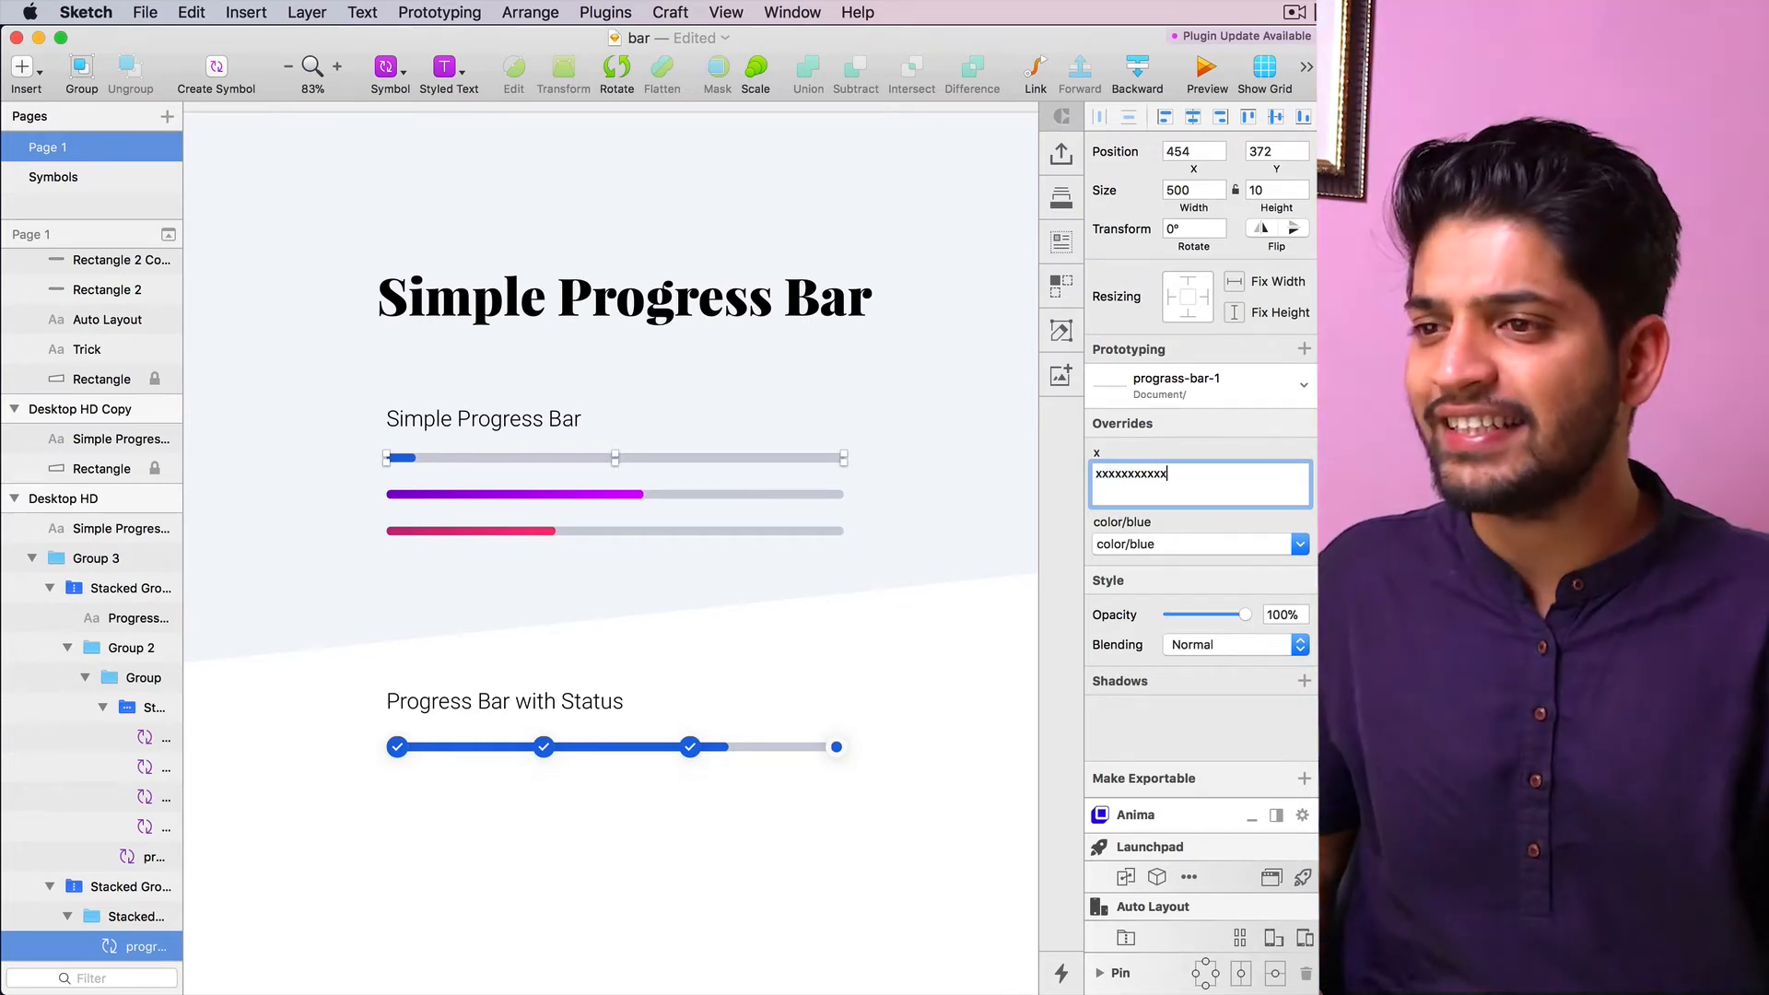
key("super+v")
key("super+v")
key("super+v")
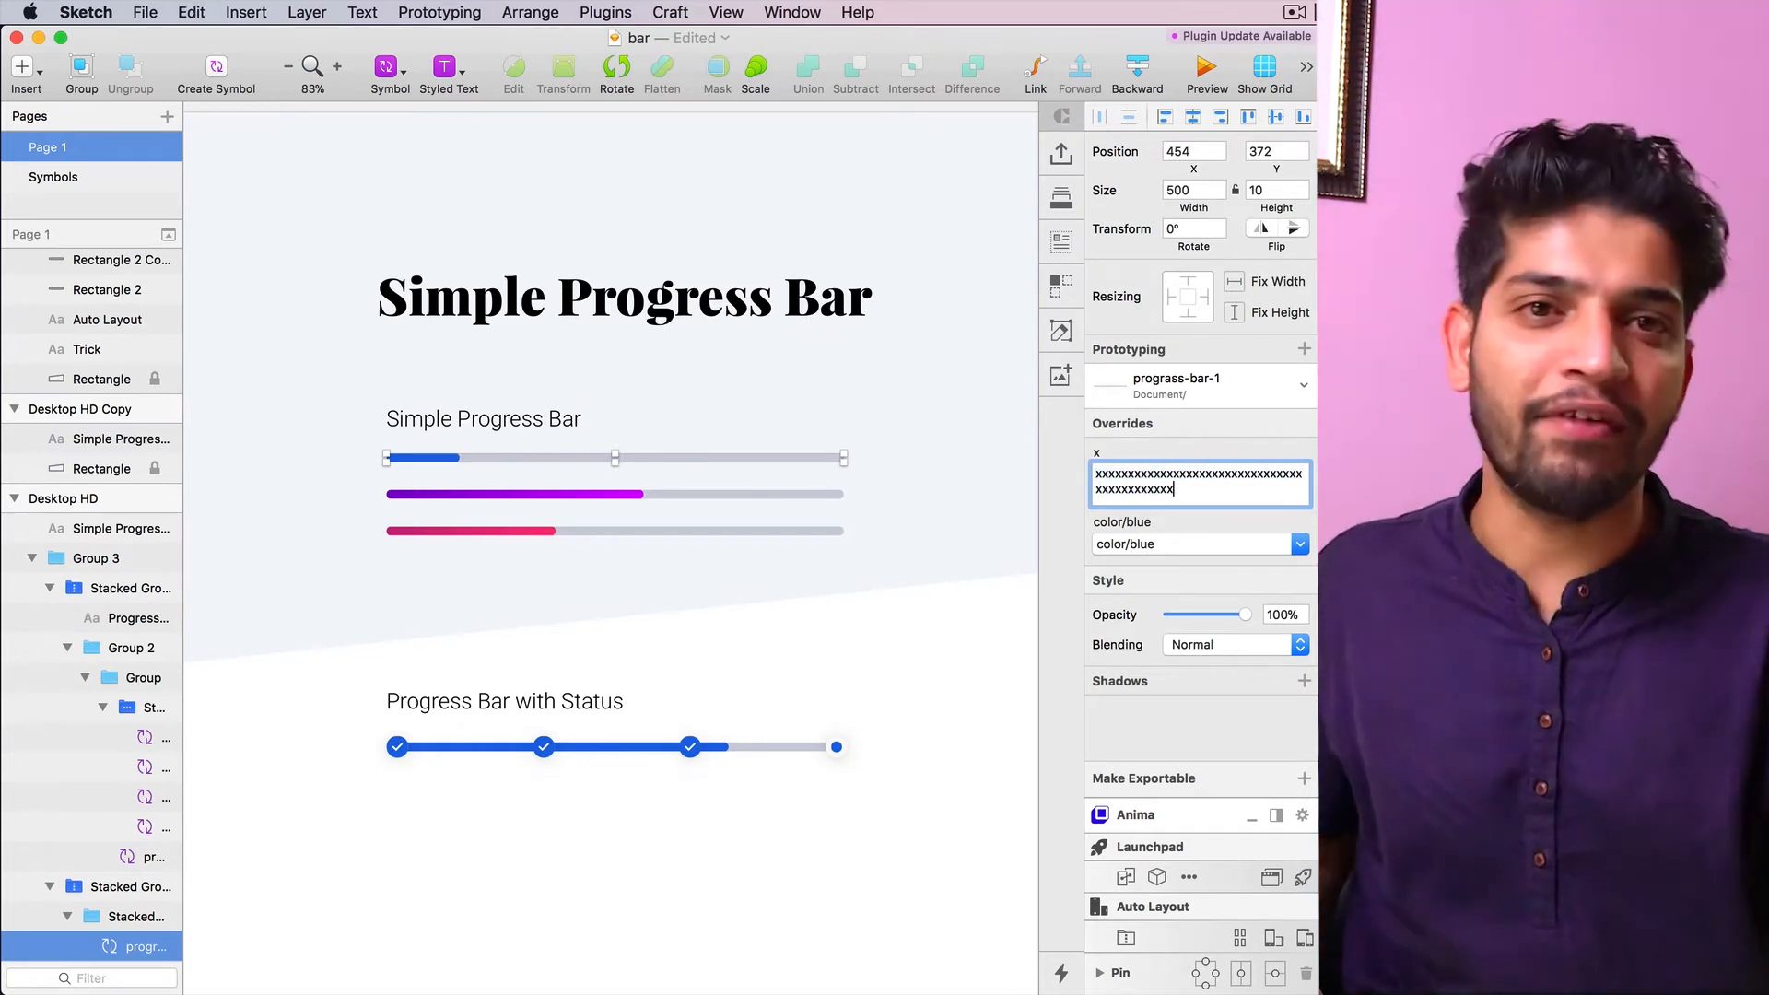
key("Return")
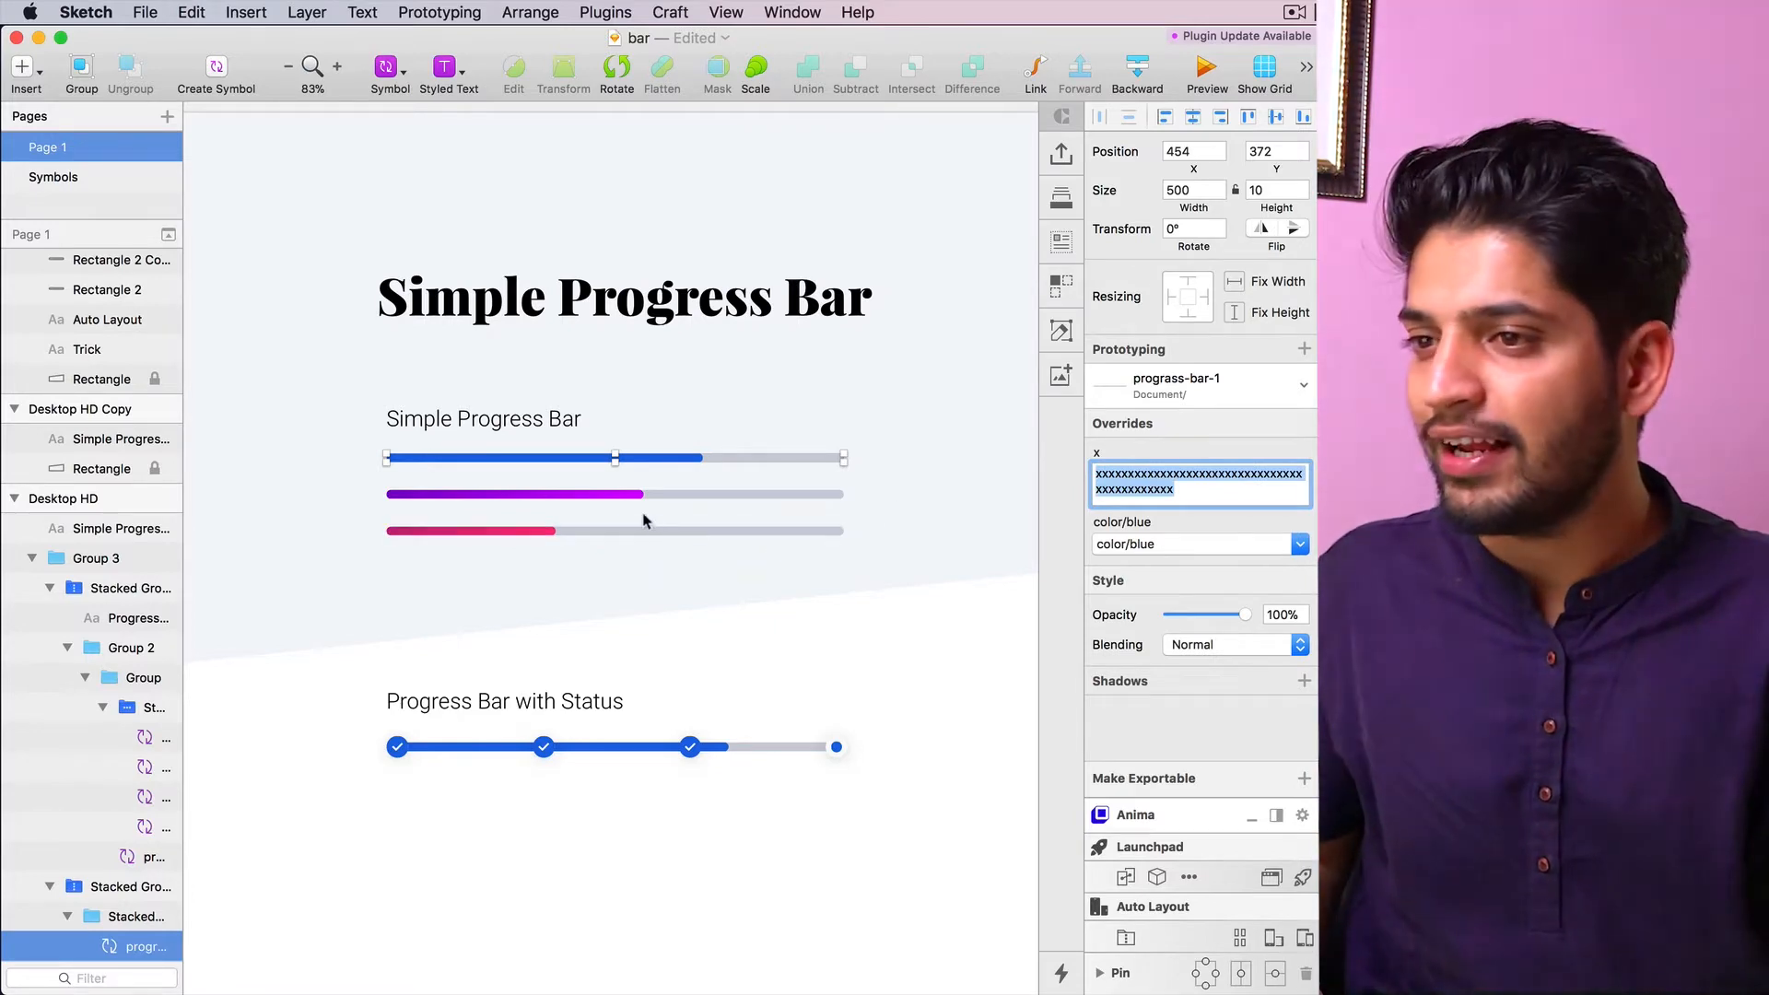
Shorten the purple gradient progress bar by reducing its x override text to xxxxxx
left_click(617, 495)
left_click_drag(1135, 473, 1208, 510)
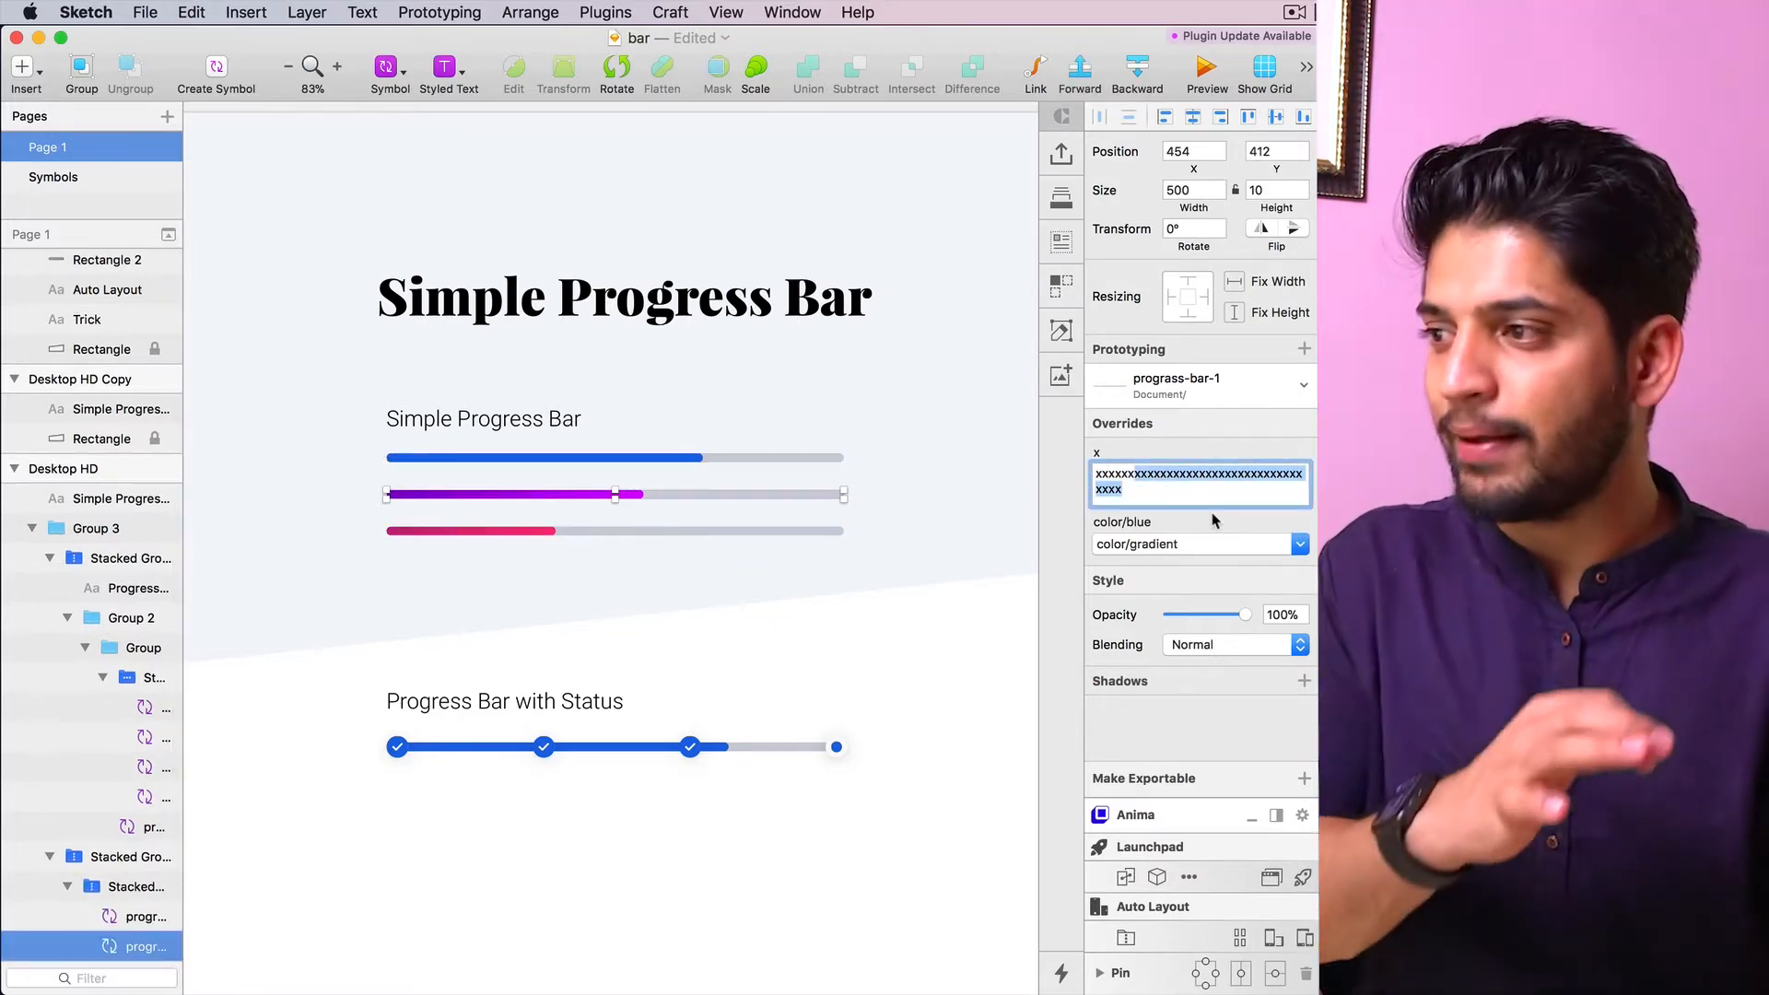
key("BackSpace")
key("Return")
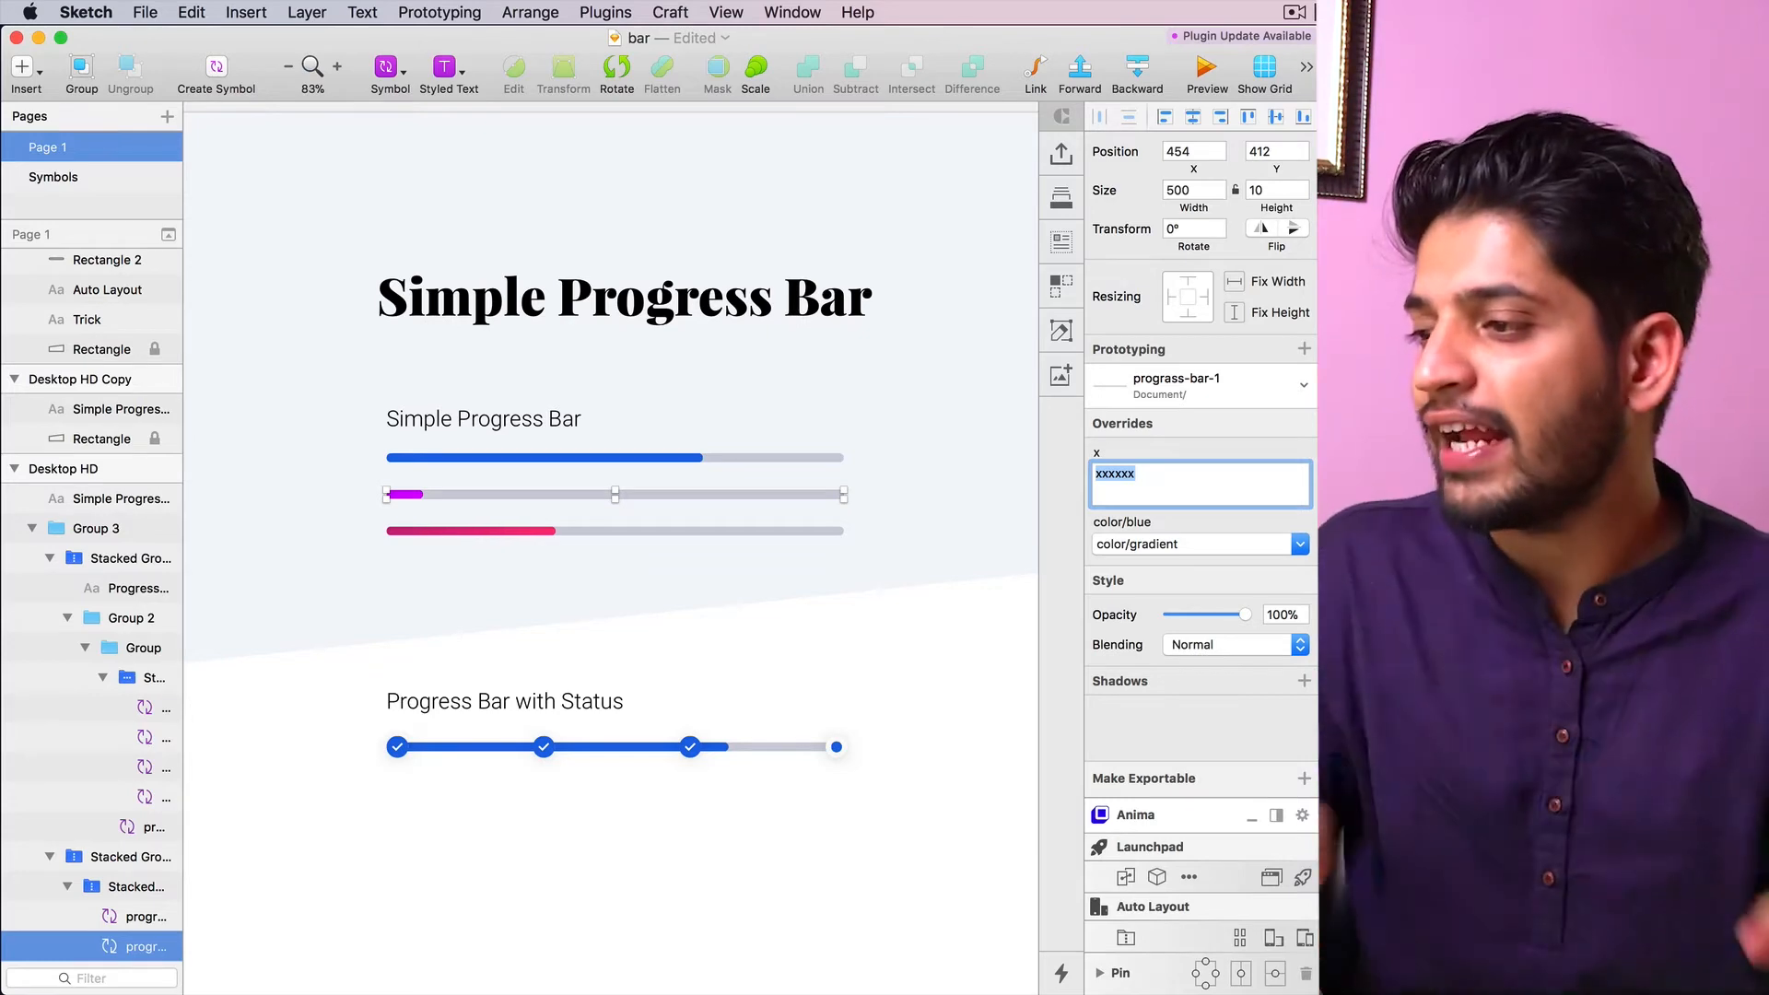
Examine the check badges and the underlying bar of the Progress Bar with Status, including their overrides
left_click(497, 849)
left_click(577, 743)
key("super+0")
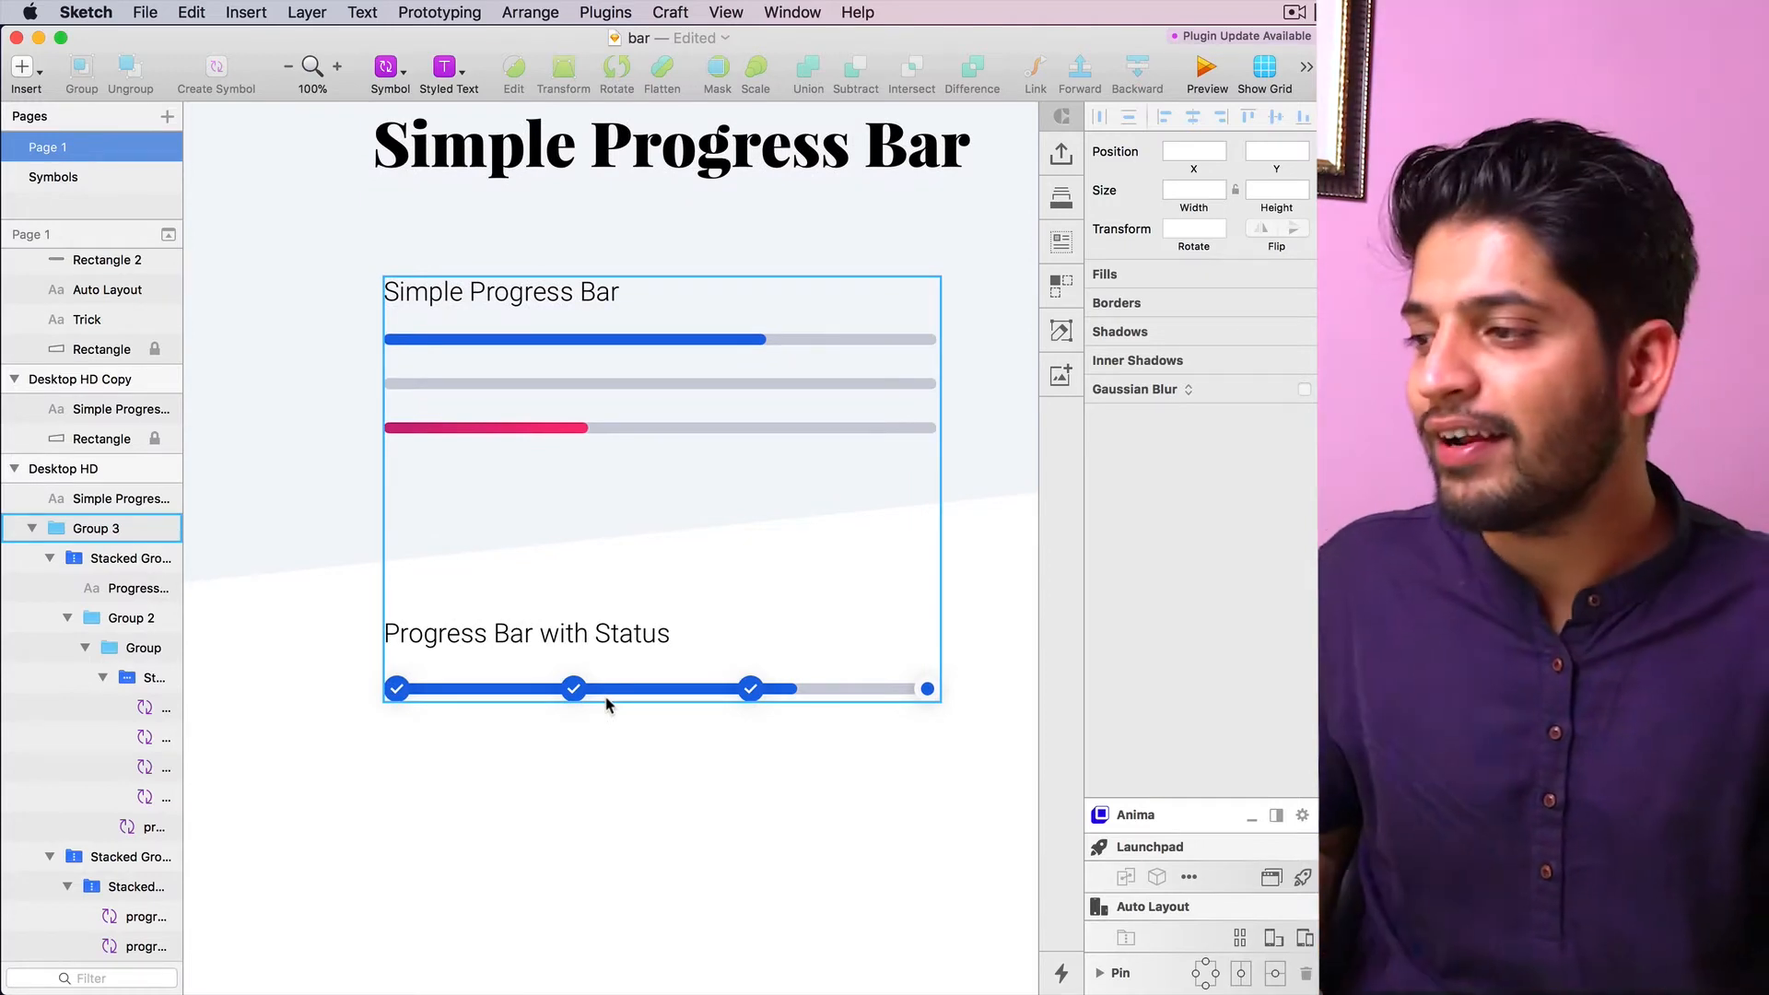
left_click(496, 703)
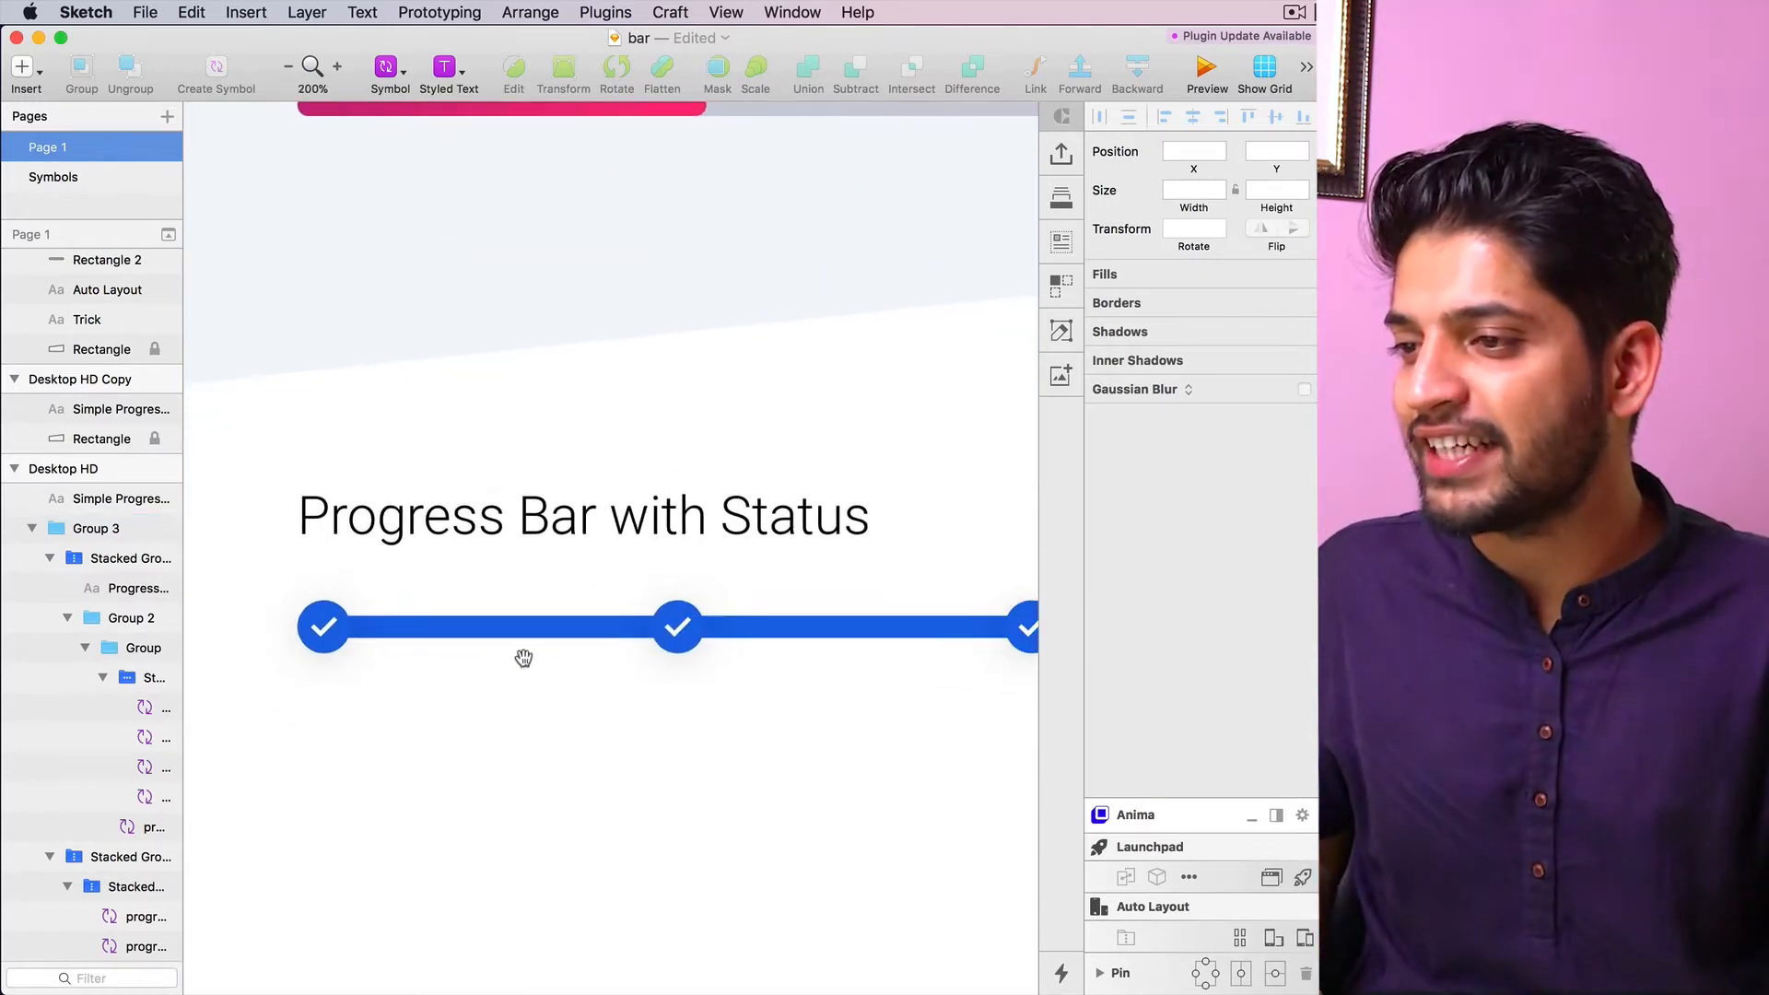
left_click(659, 599)
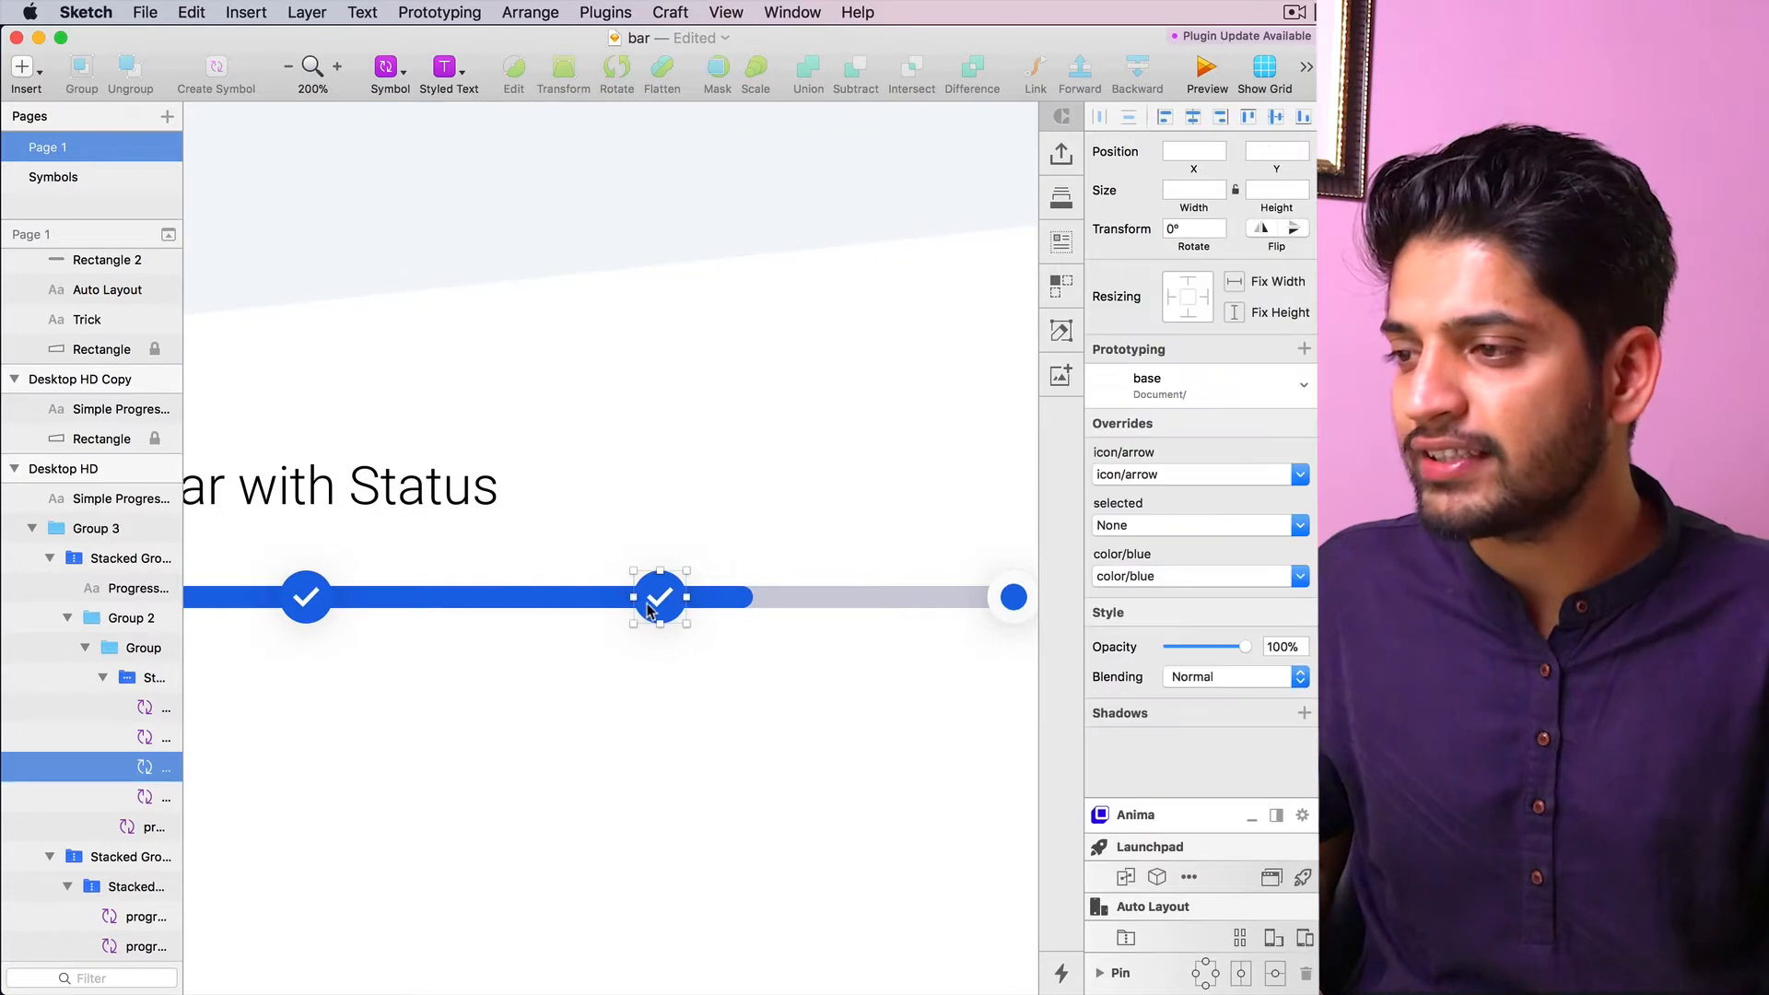
left_click(745, 604)
scroll(737, 622, "right", 3)
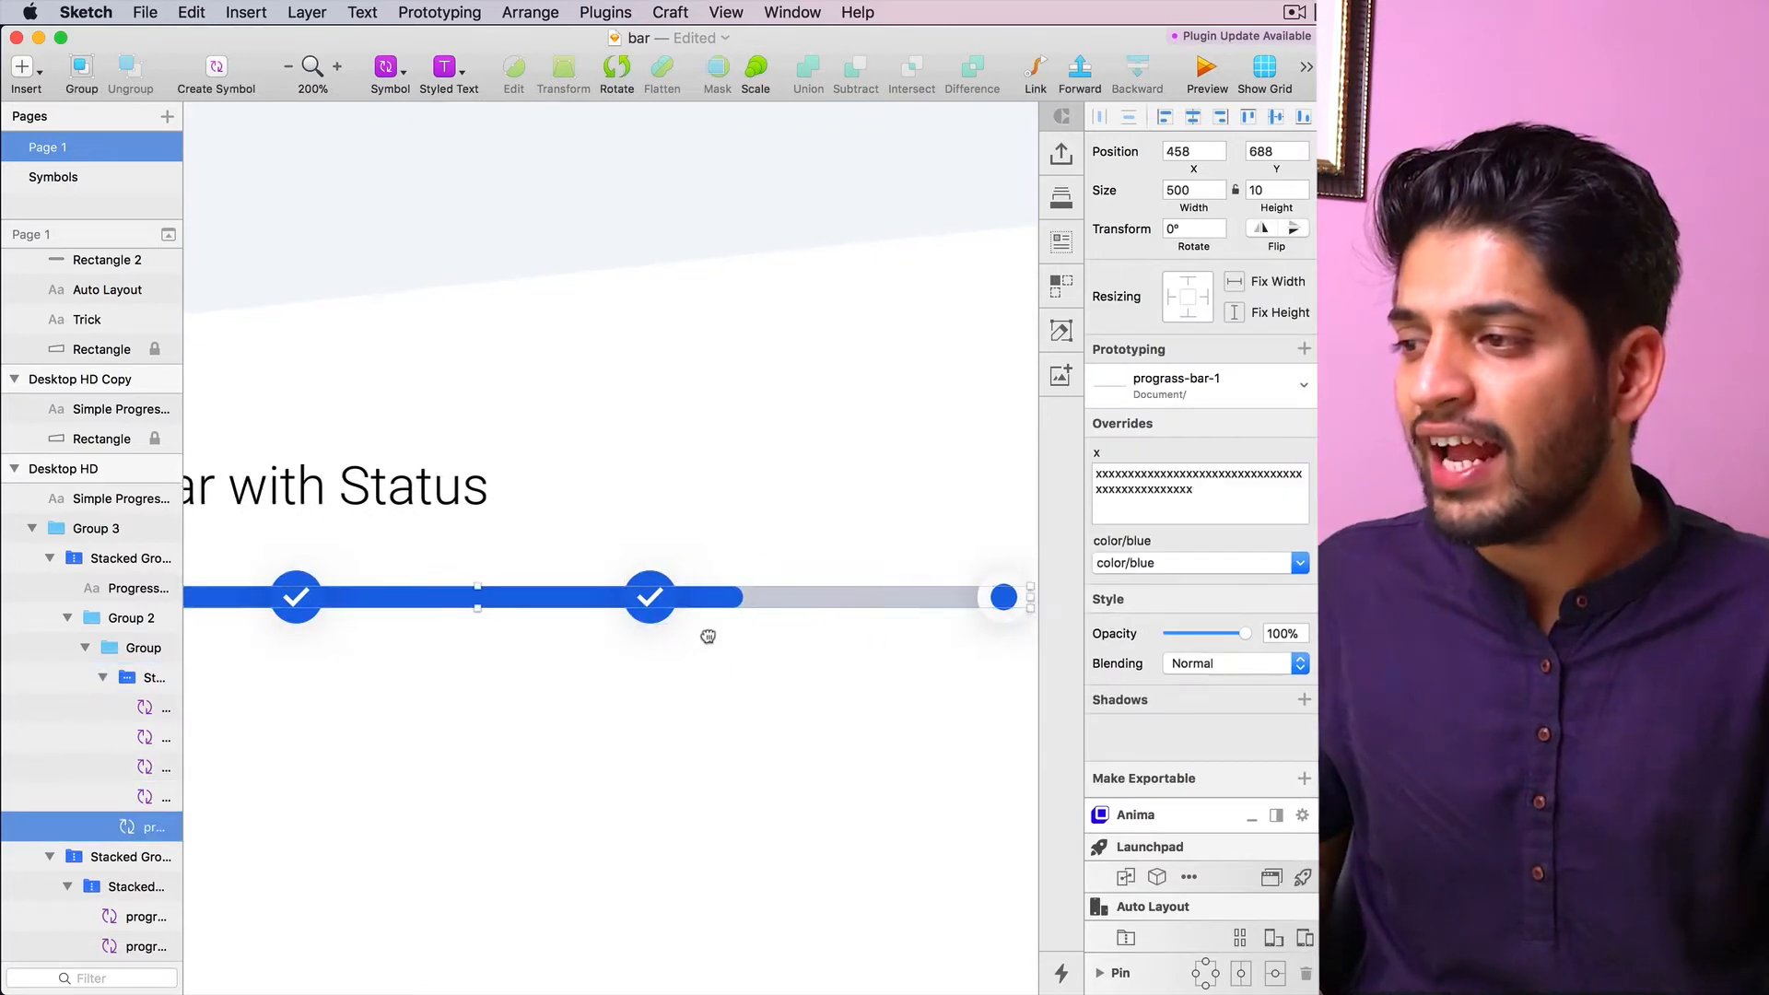
Place a copy of the third check badge in the empty area below the status bar, at about X 884, Y 741
left_click(607, 616)
left_click(606, 616)
left_click(652, 699)
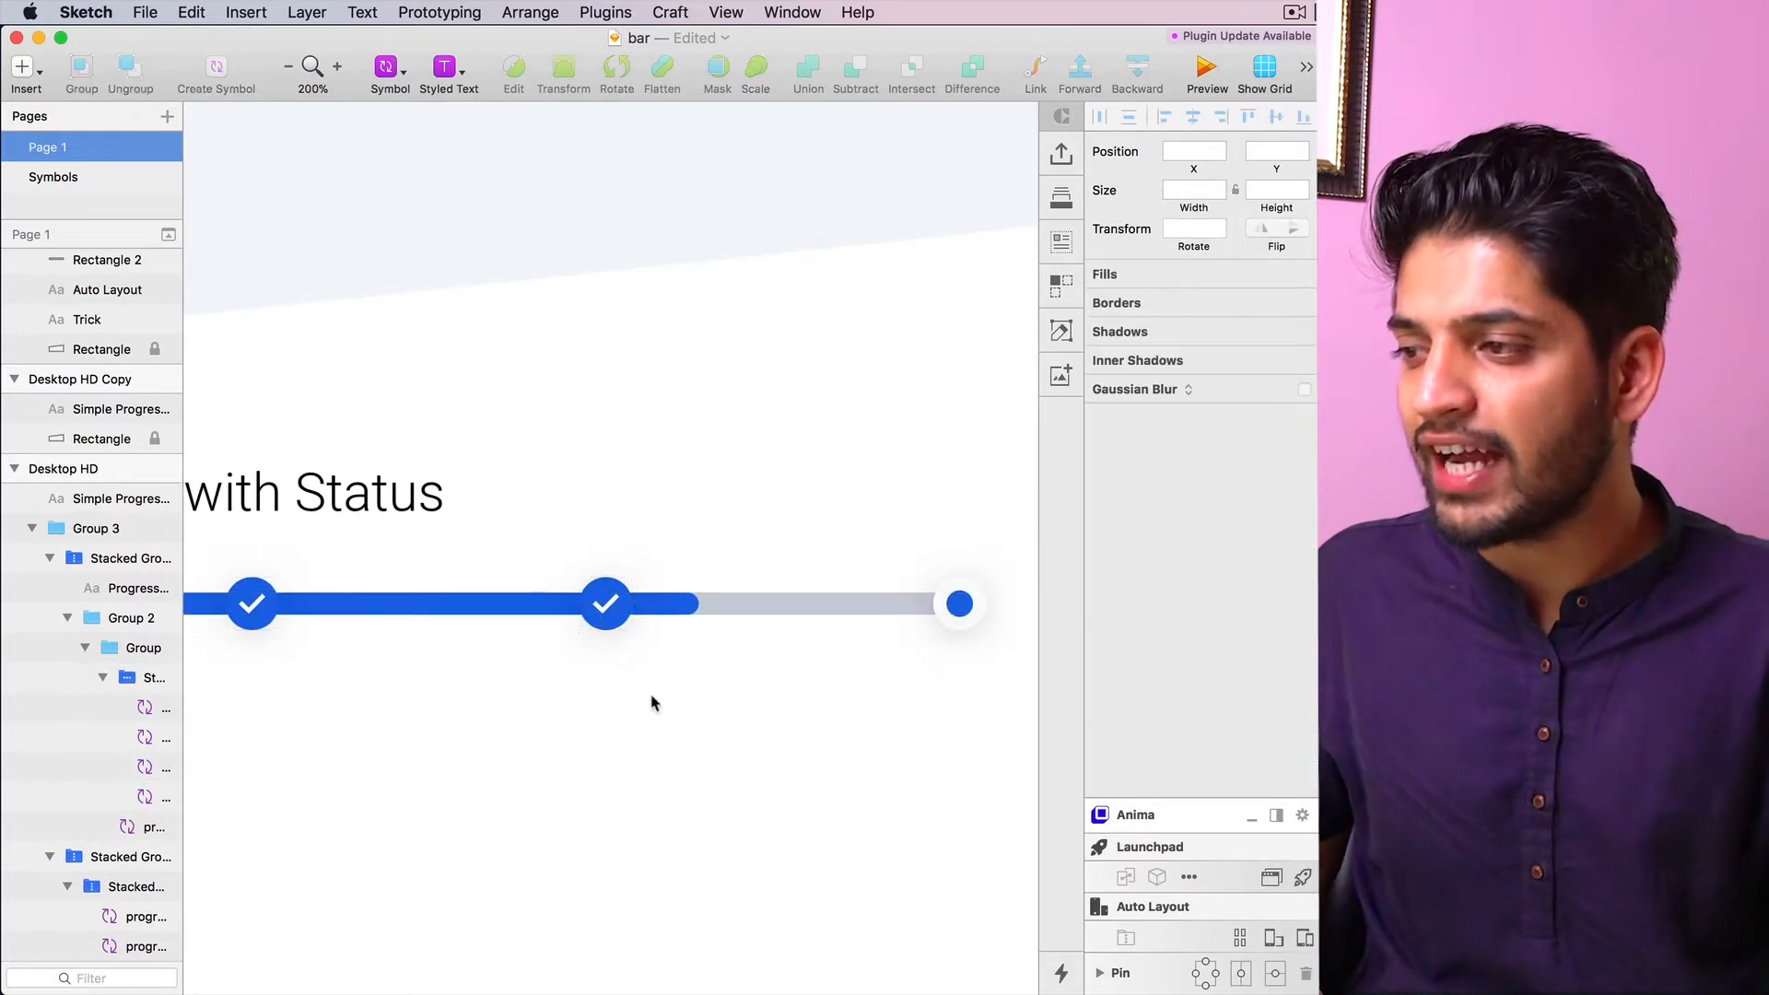
key("super+v")
left_click_drag(616, 619, 693, 728)
key("z")
left_click(733, 778)
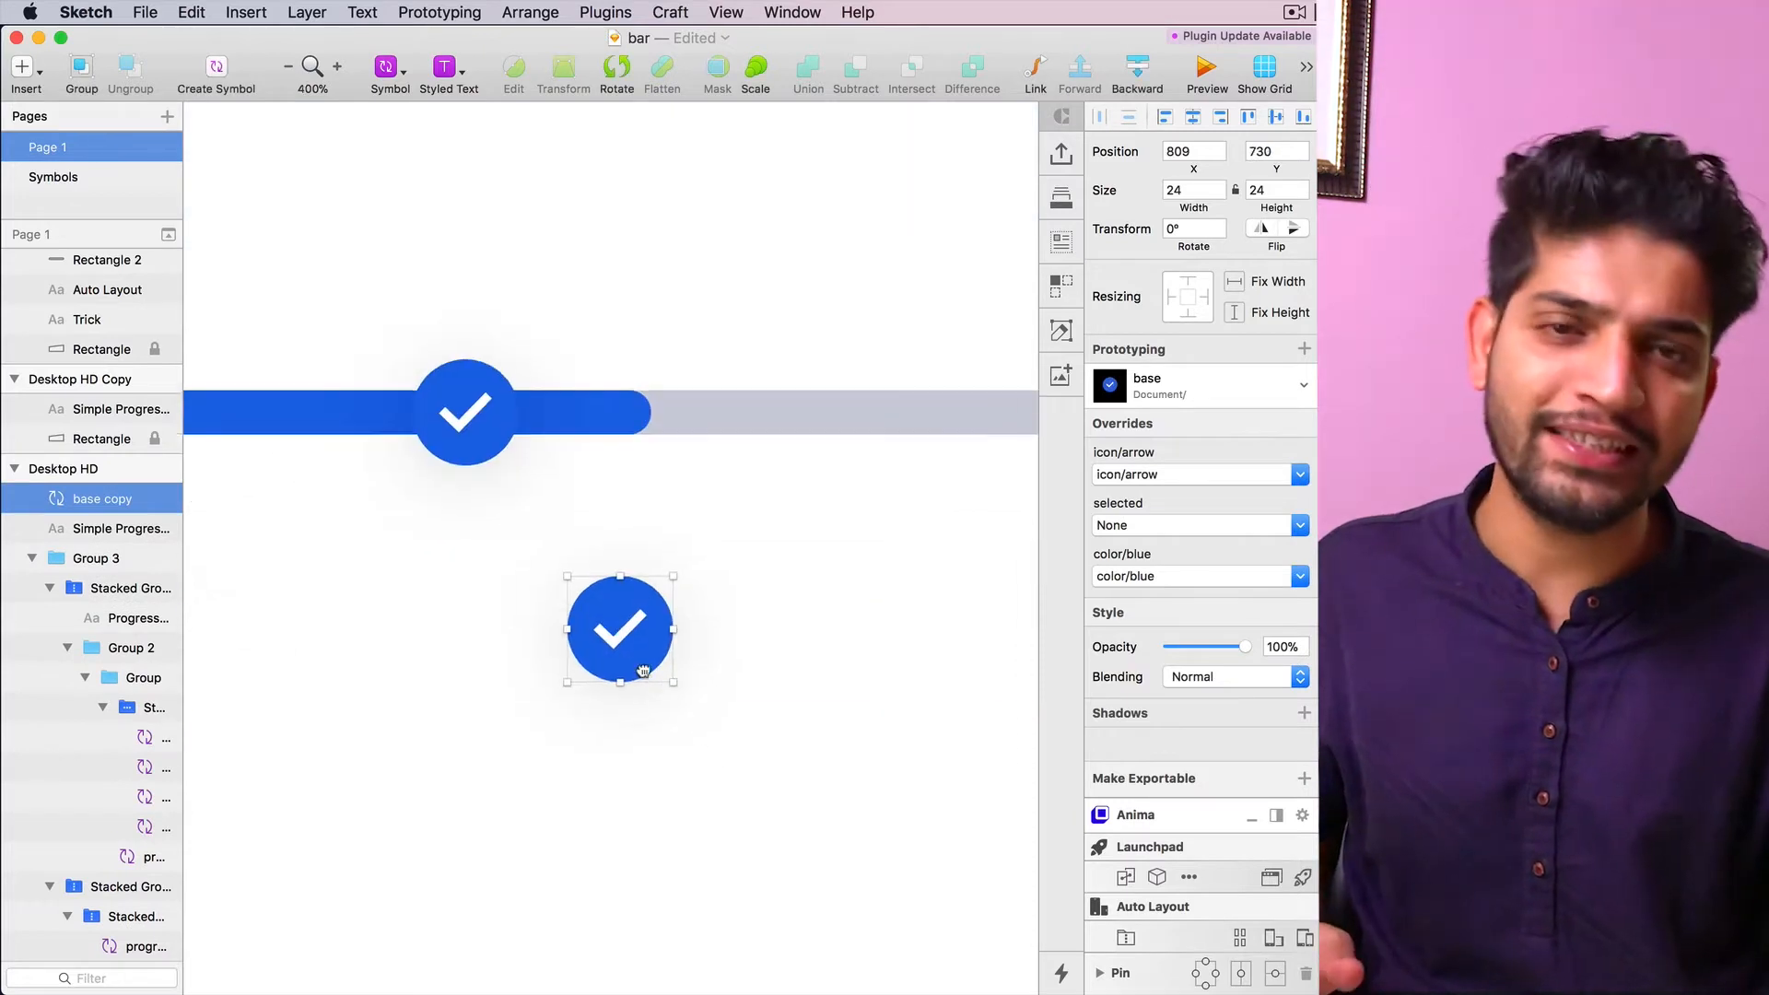
left_click_drag(858, 680, 699, 689)
left_click_drag(395, 597, 728, 644)
scroll(756, 686, "right", 3)
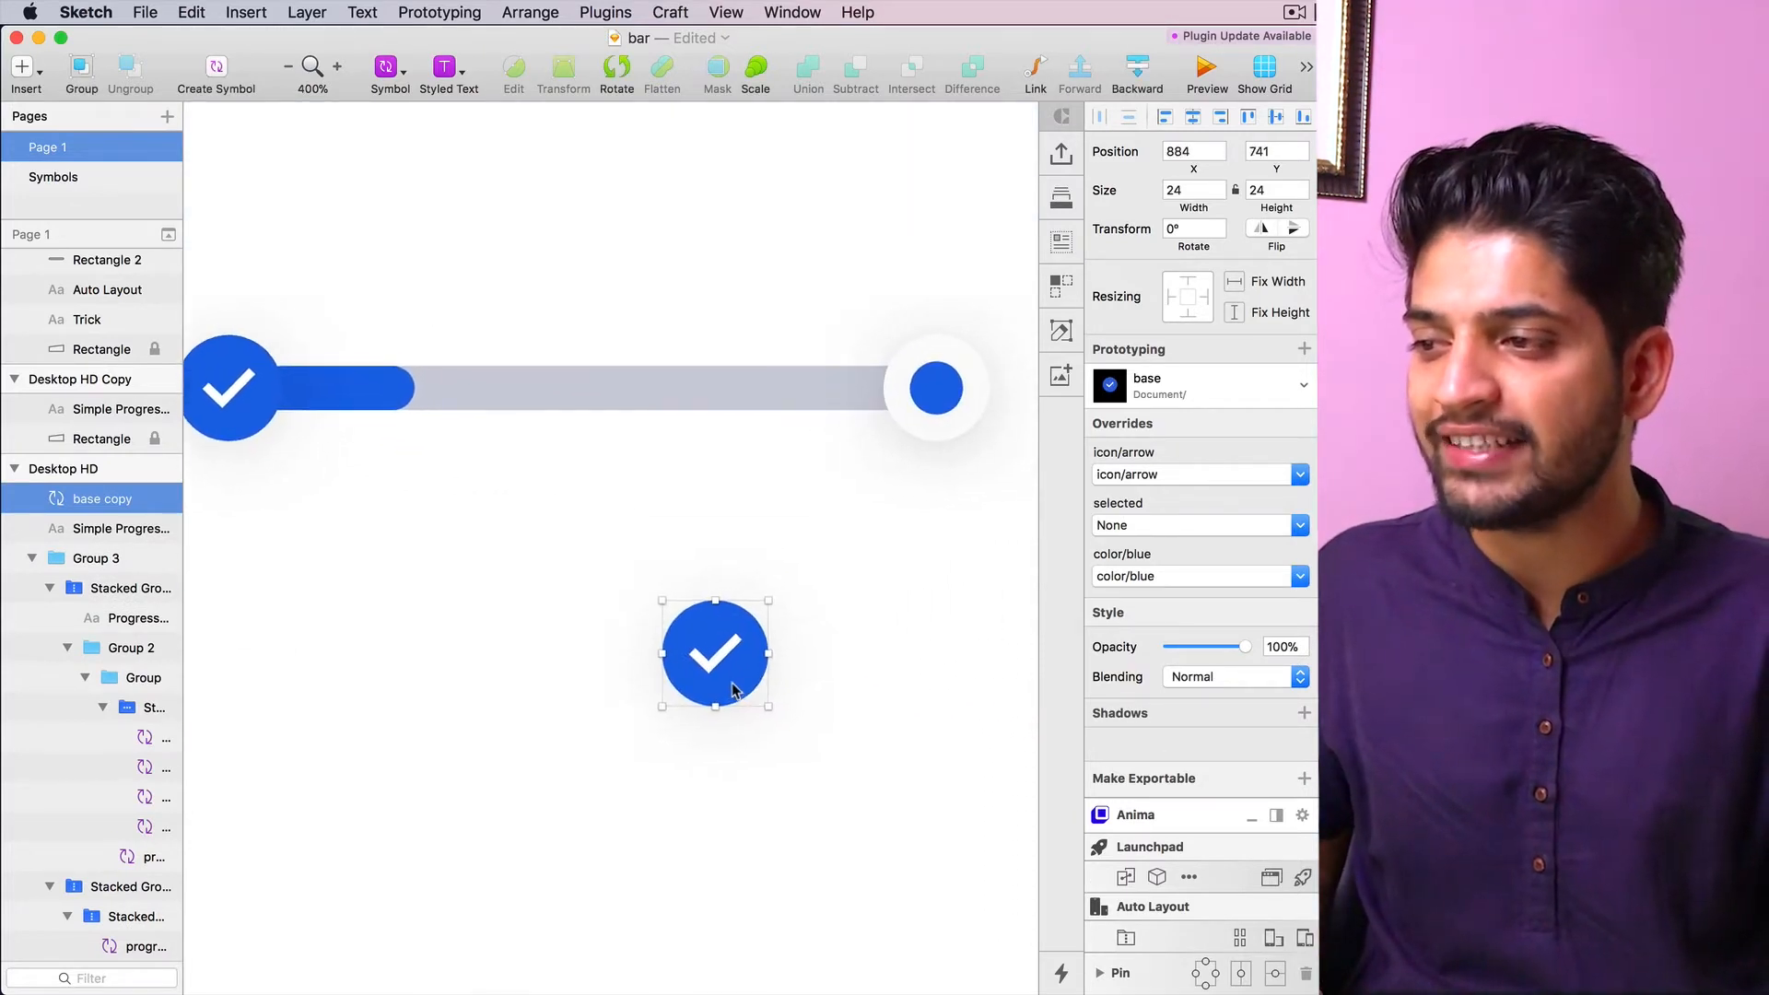
Override the copied badge with icon/arrow set to None, selected set to selected, and its ring colour set to color/gradient
left_click(1212, 474)
left_click(1200, 499)
left_click(1143, 583)
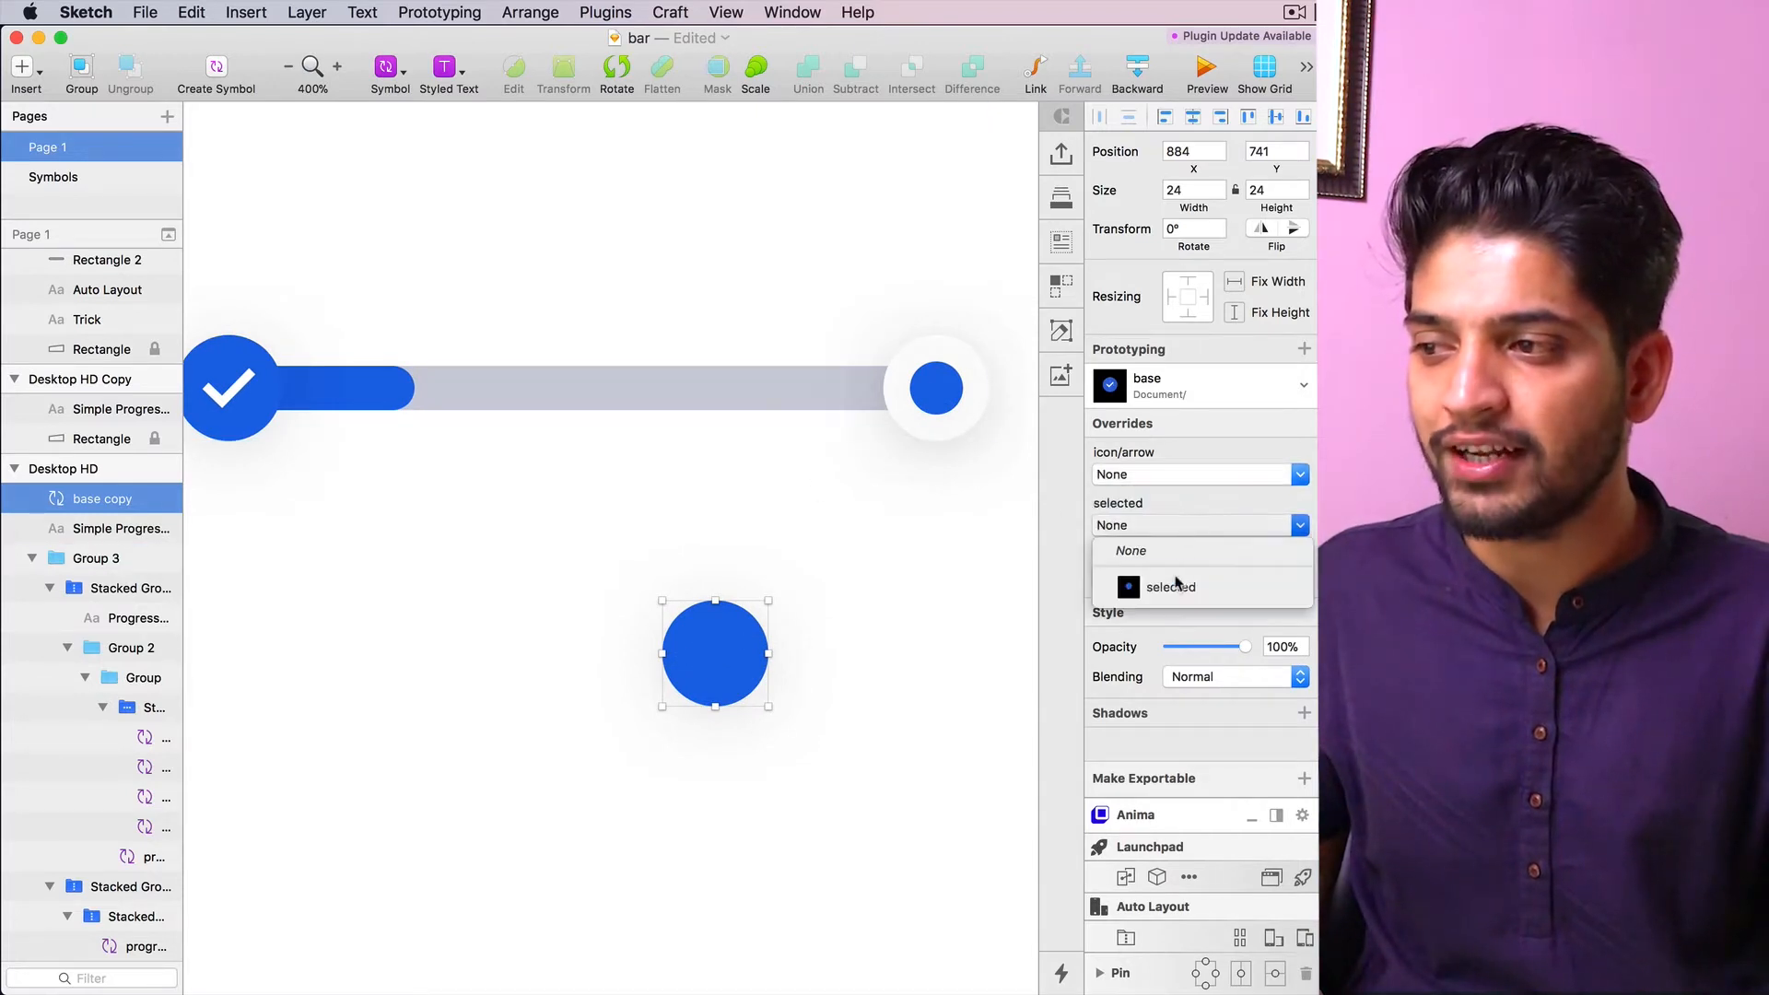
left_click(1138, 594)
left_click(1140, 636)
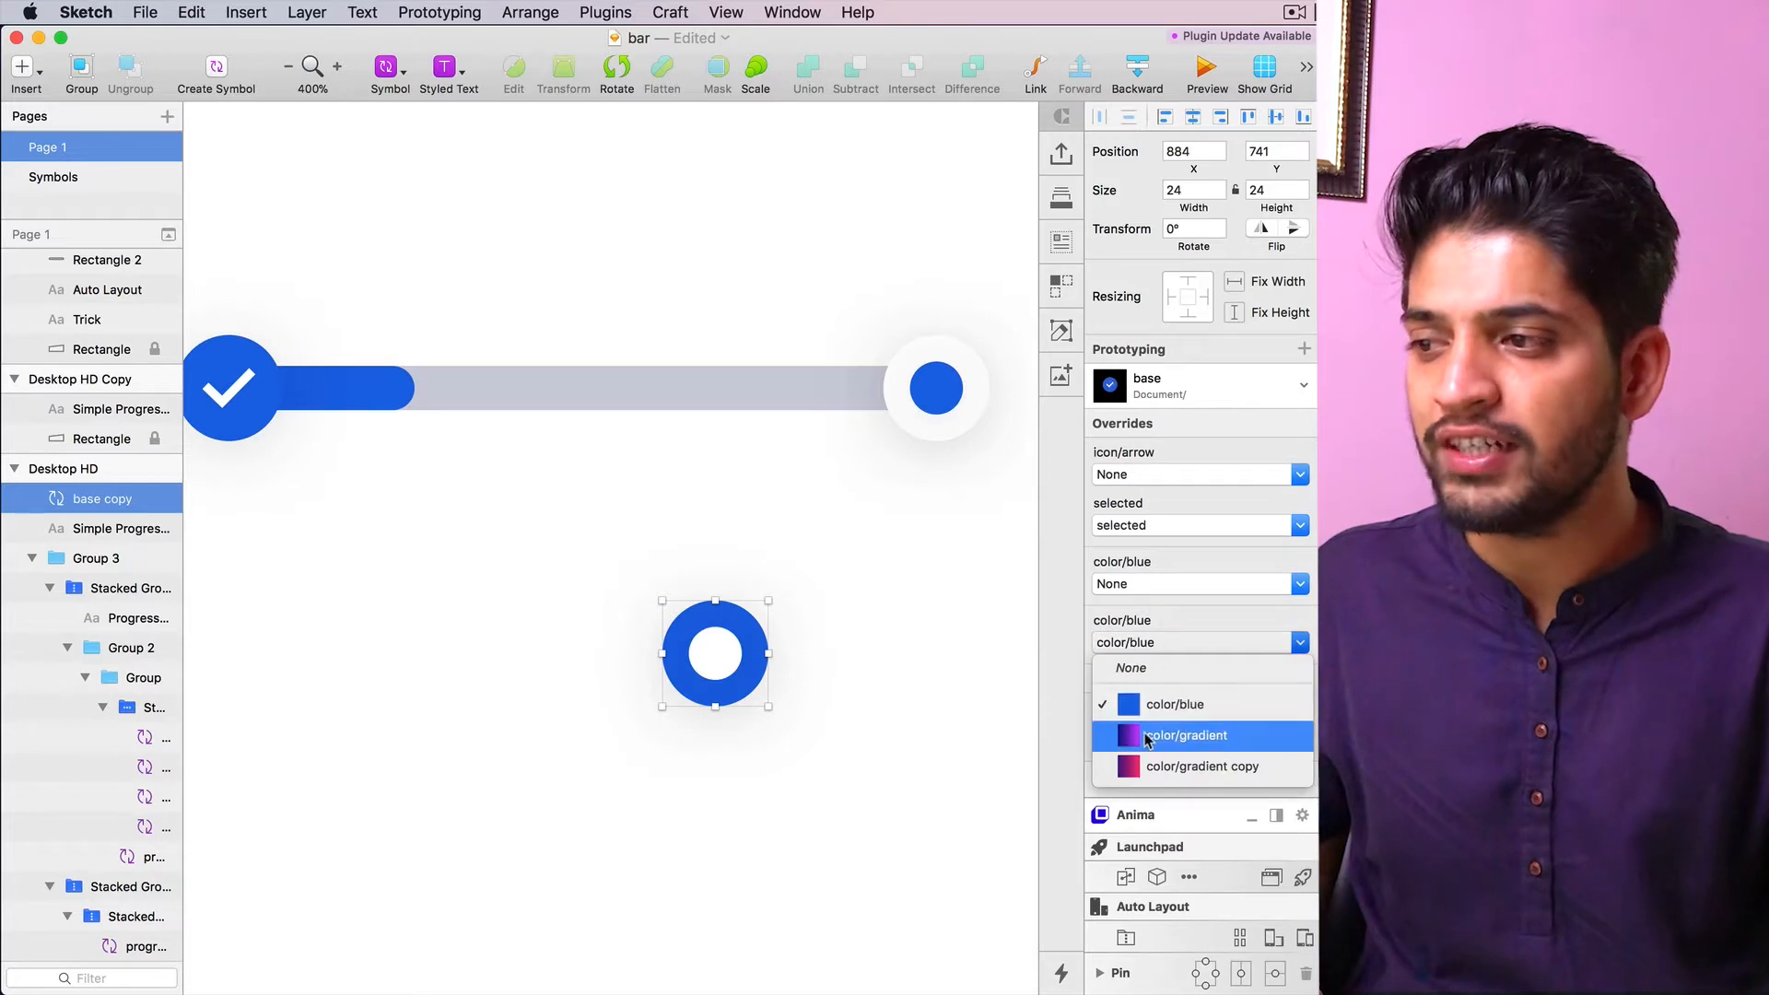
left_click(1133, 734)
left_click(873, 783)
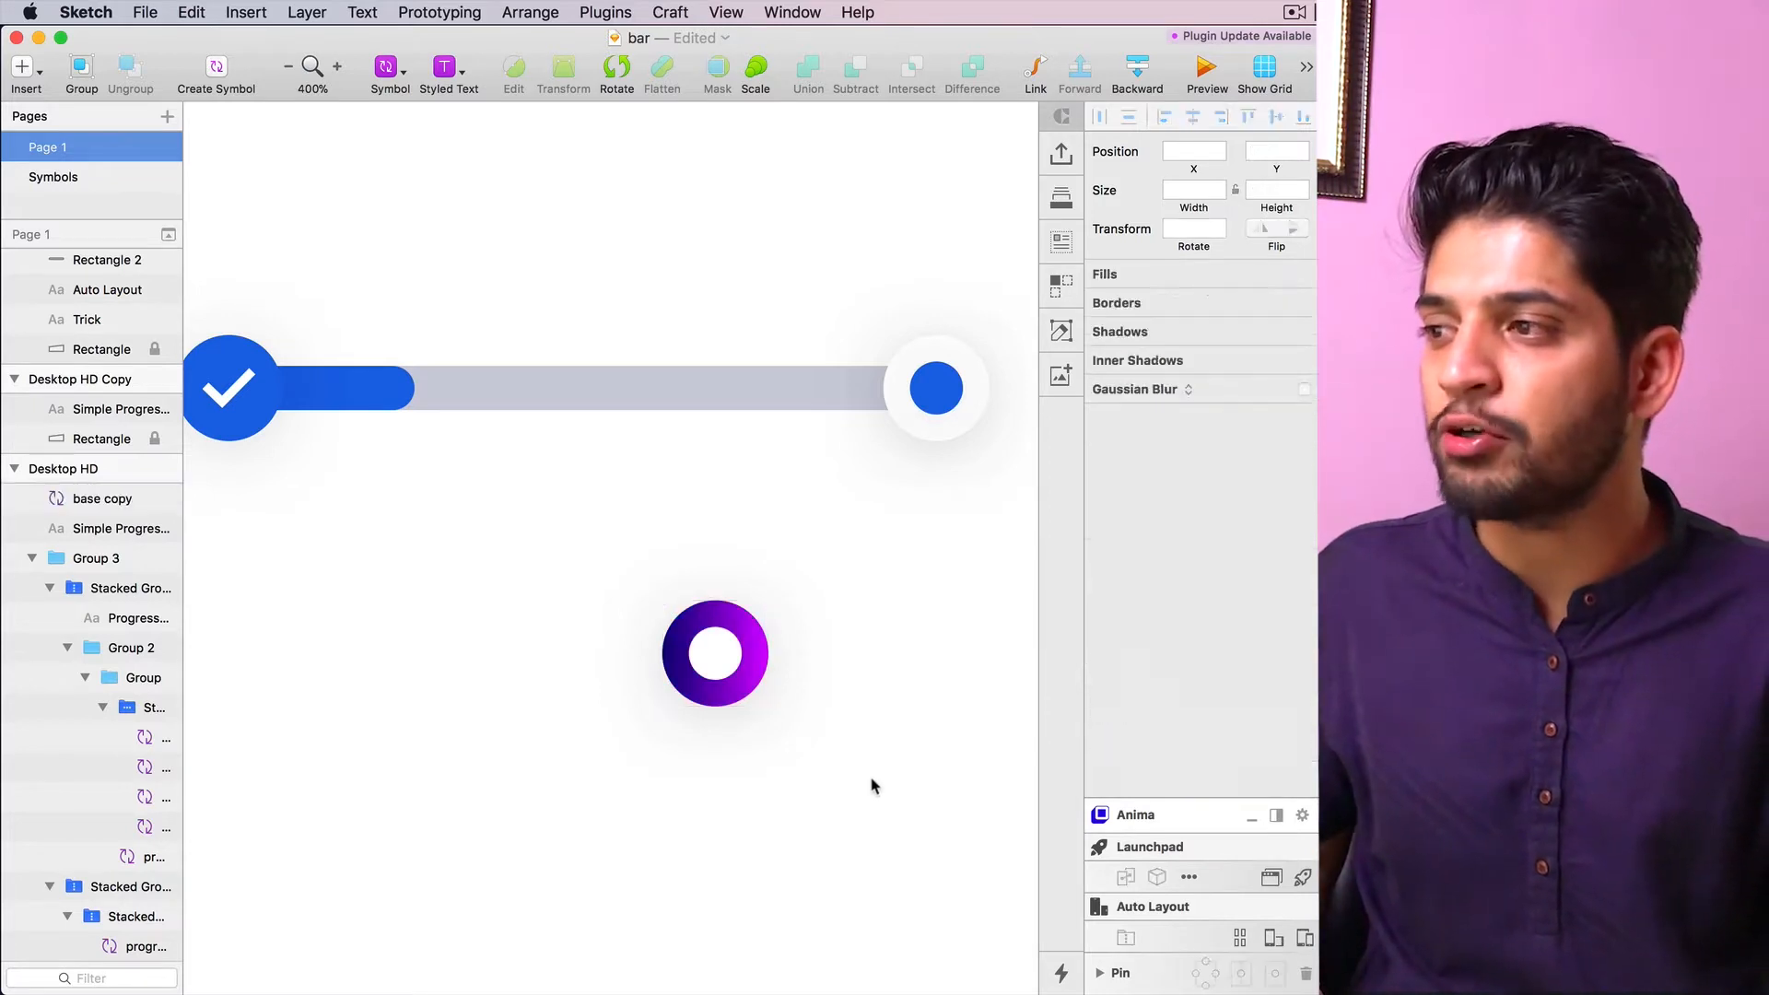
Examine the badge, colour and prograss-bar-1 symbols on the Symbols page
left_click(888, 745, "alt")
left_click(859, 735, "alt")
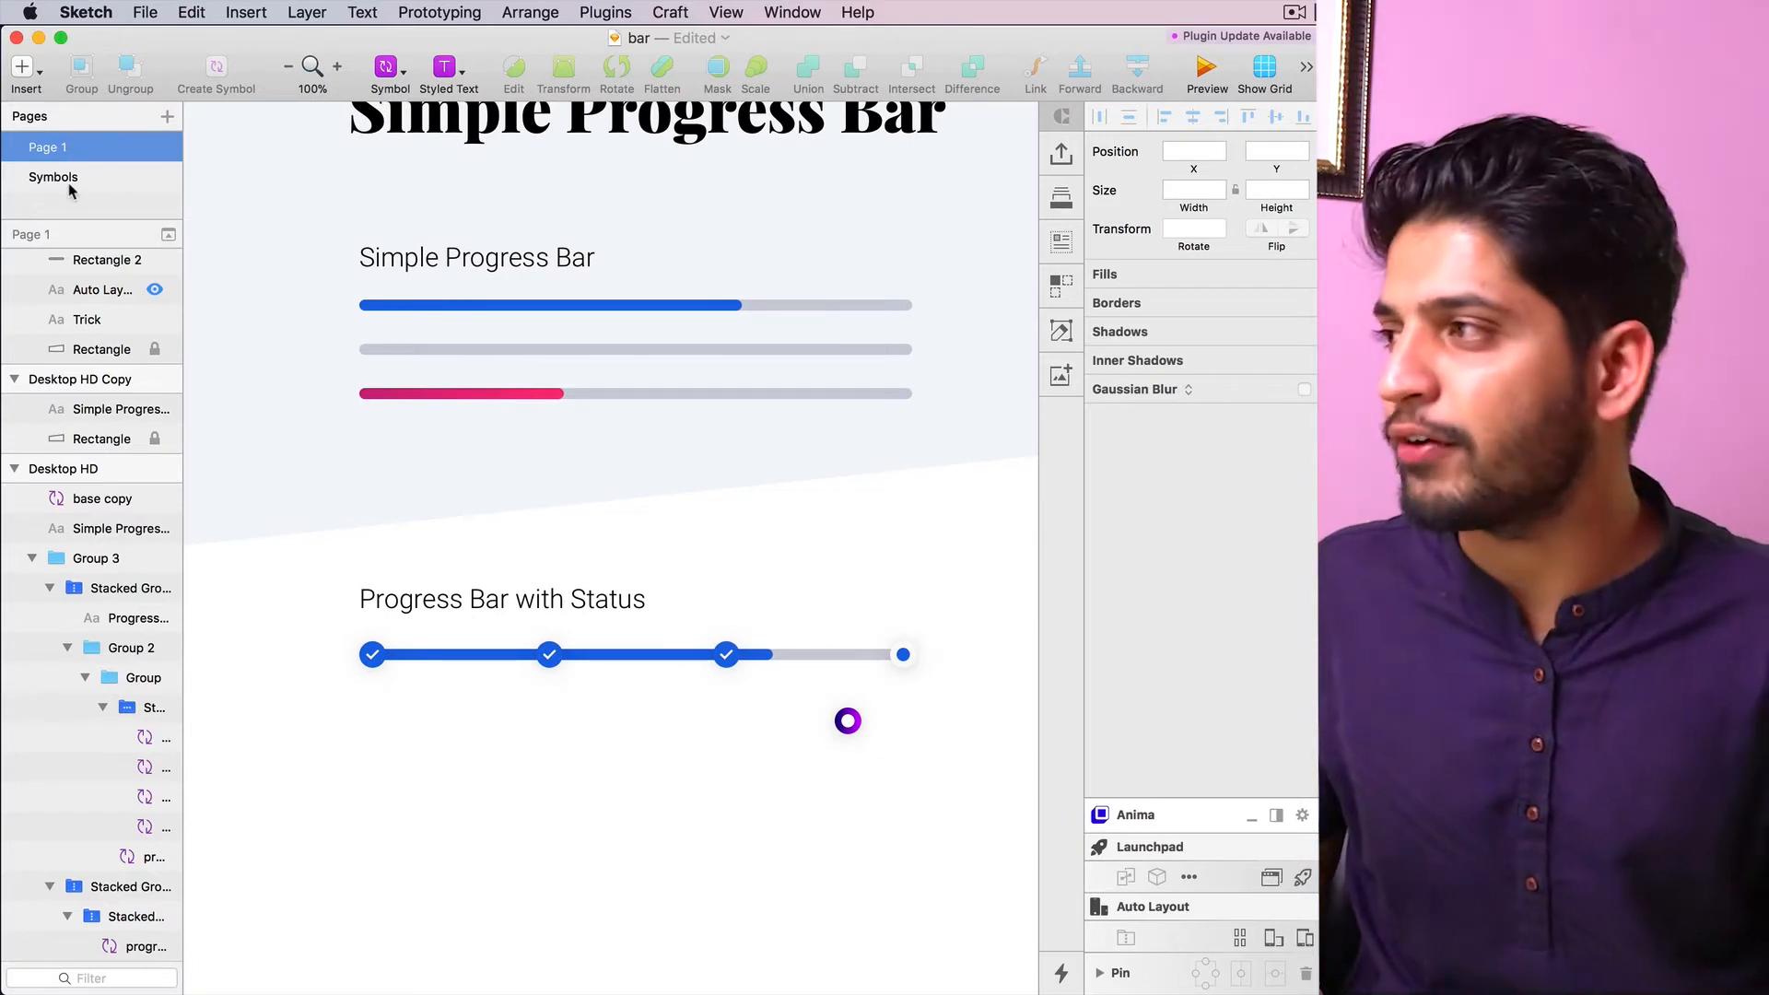
left_click(55, 177)
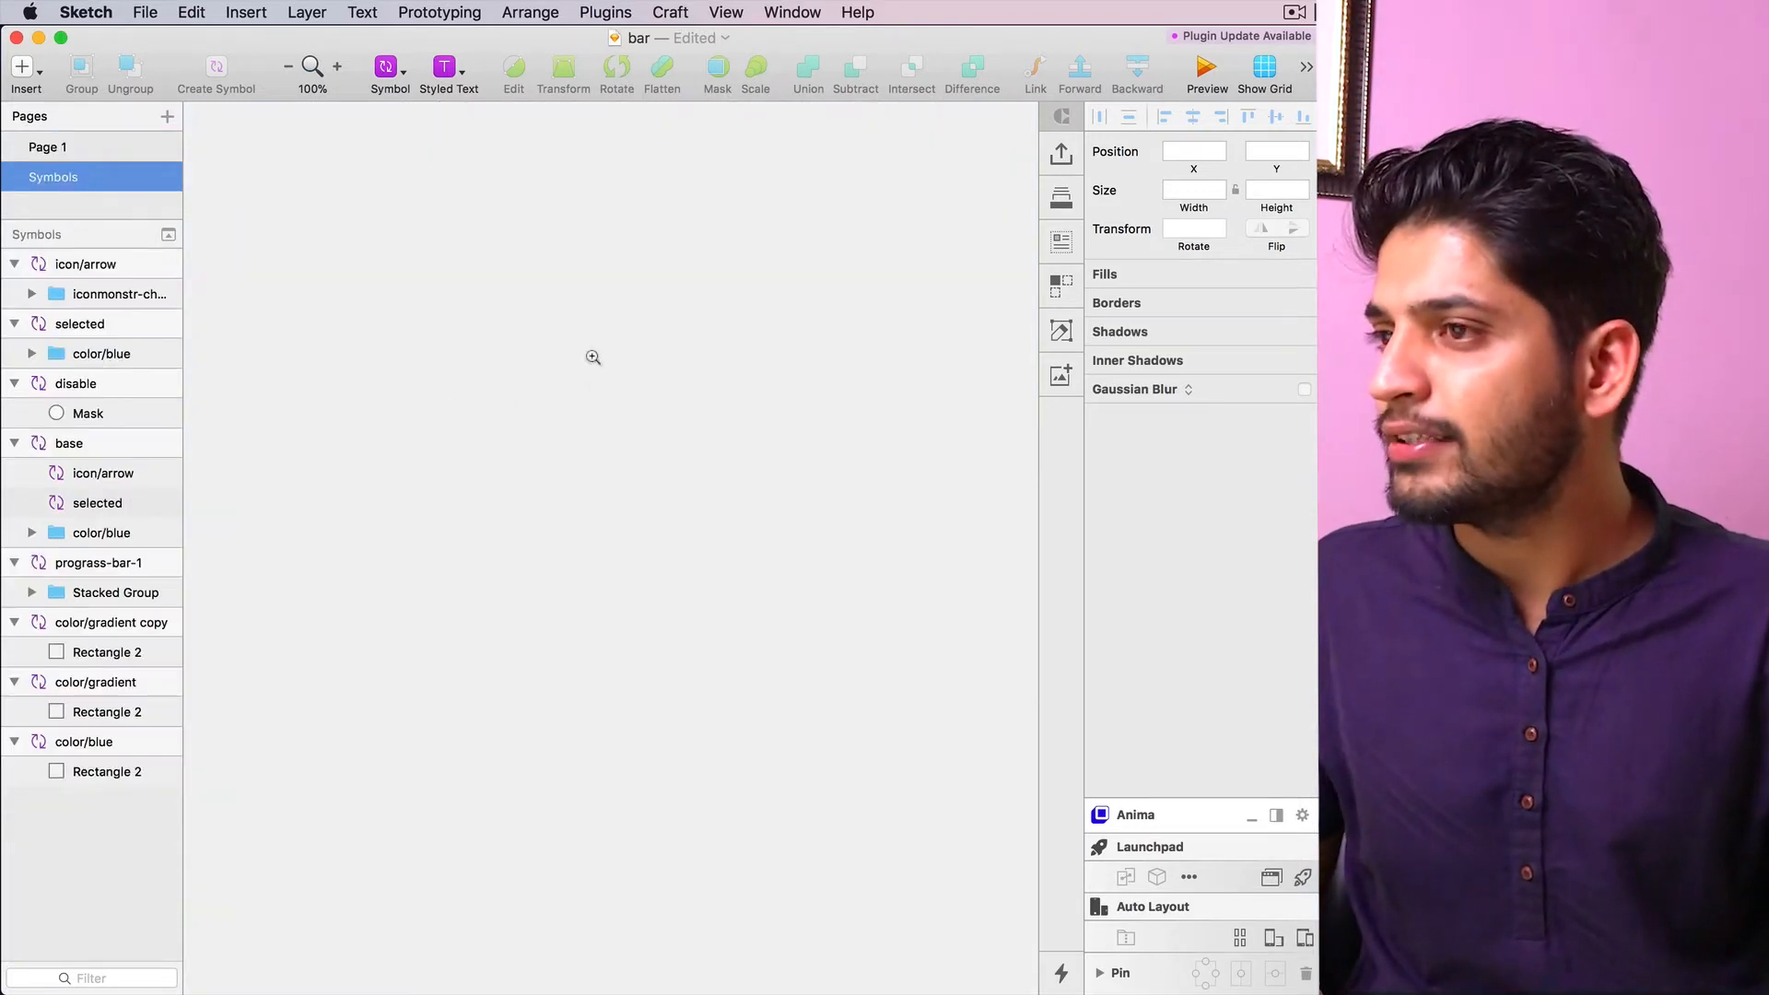
scroll(724, 344, "up", 15)
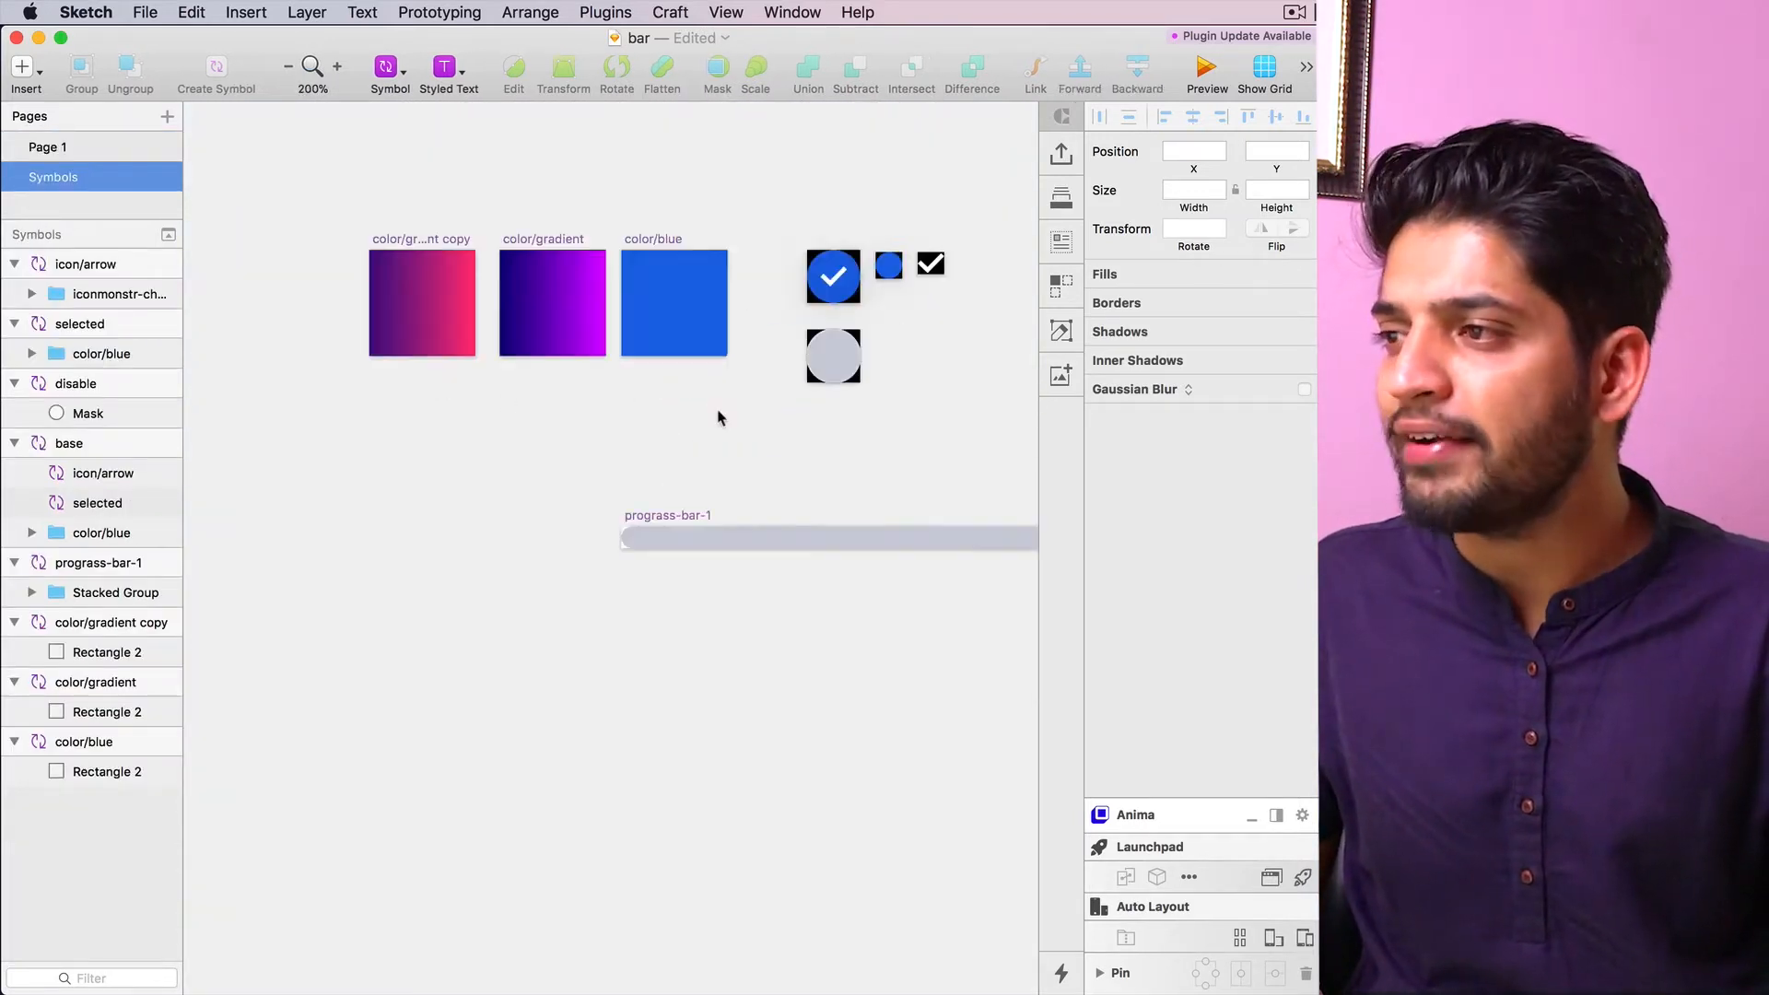
left_click_drag(888, 426, 734, 426)
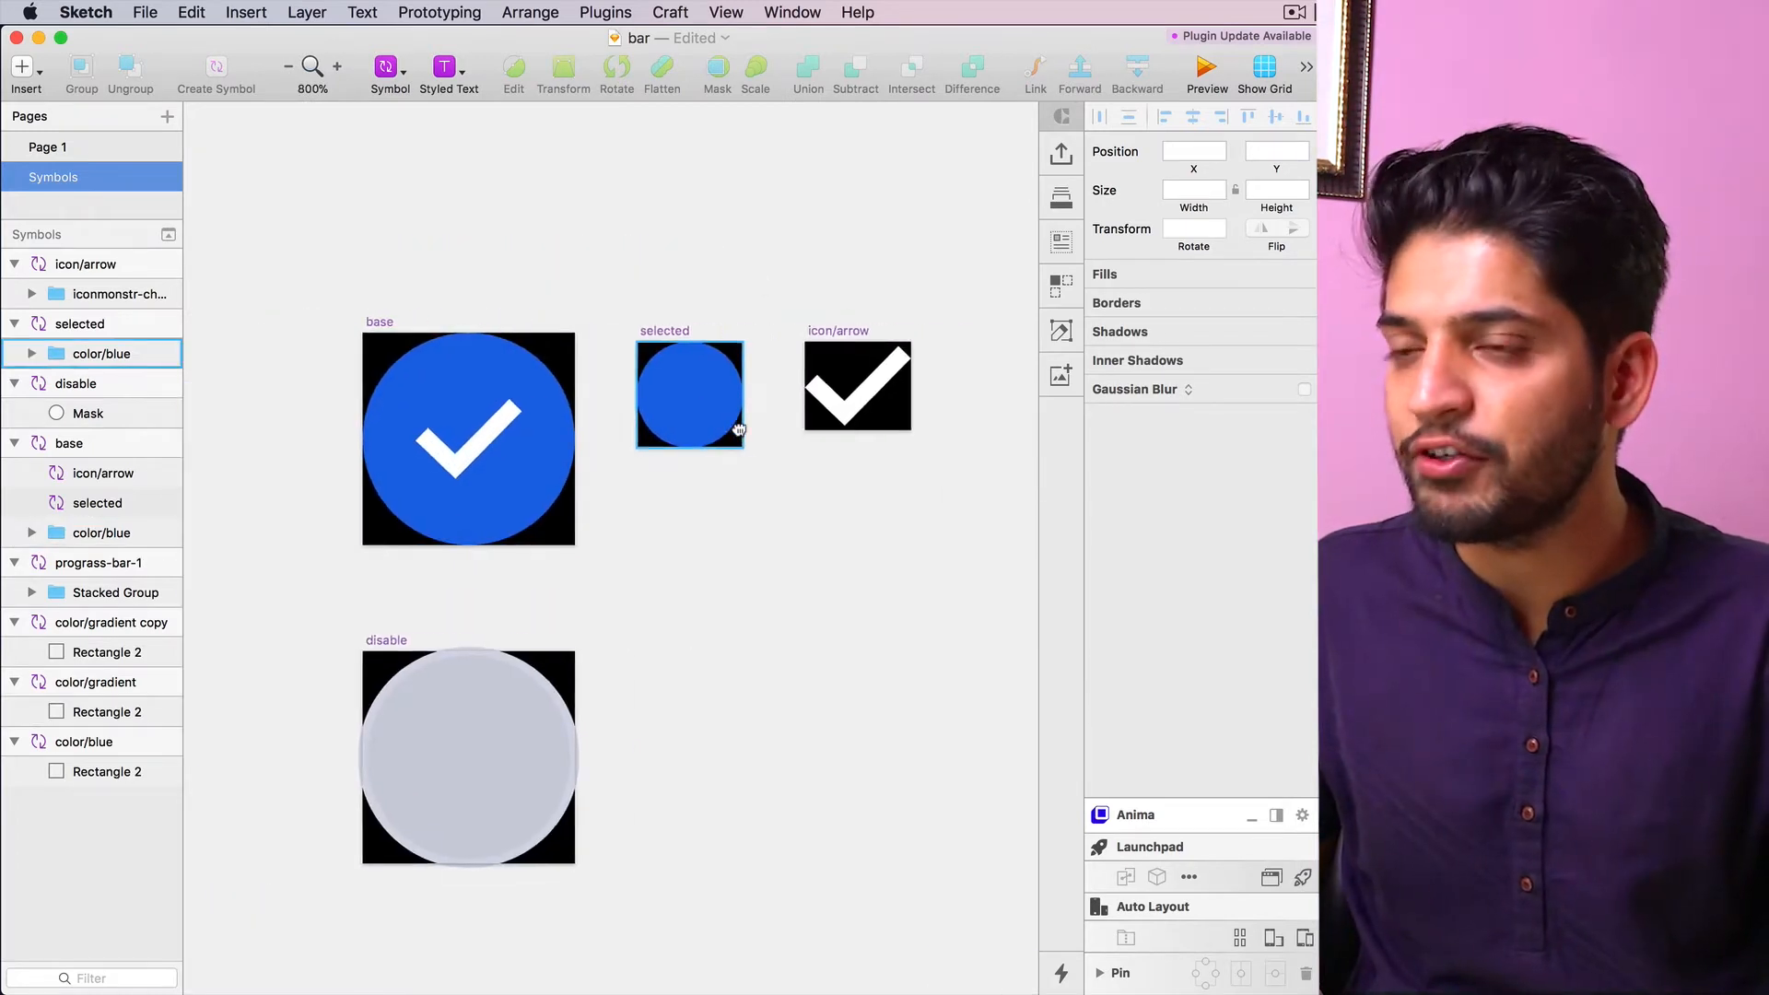
key("super+minus")
scroll(737, 580, "down", 5)
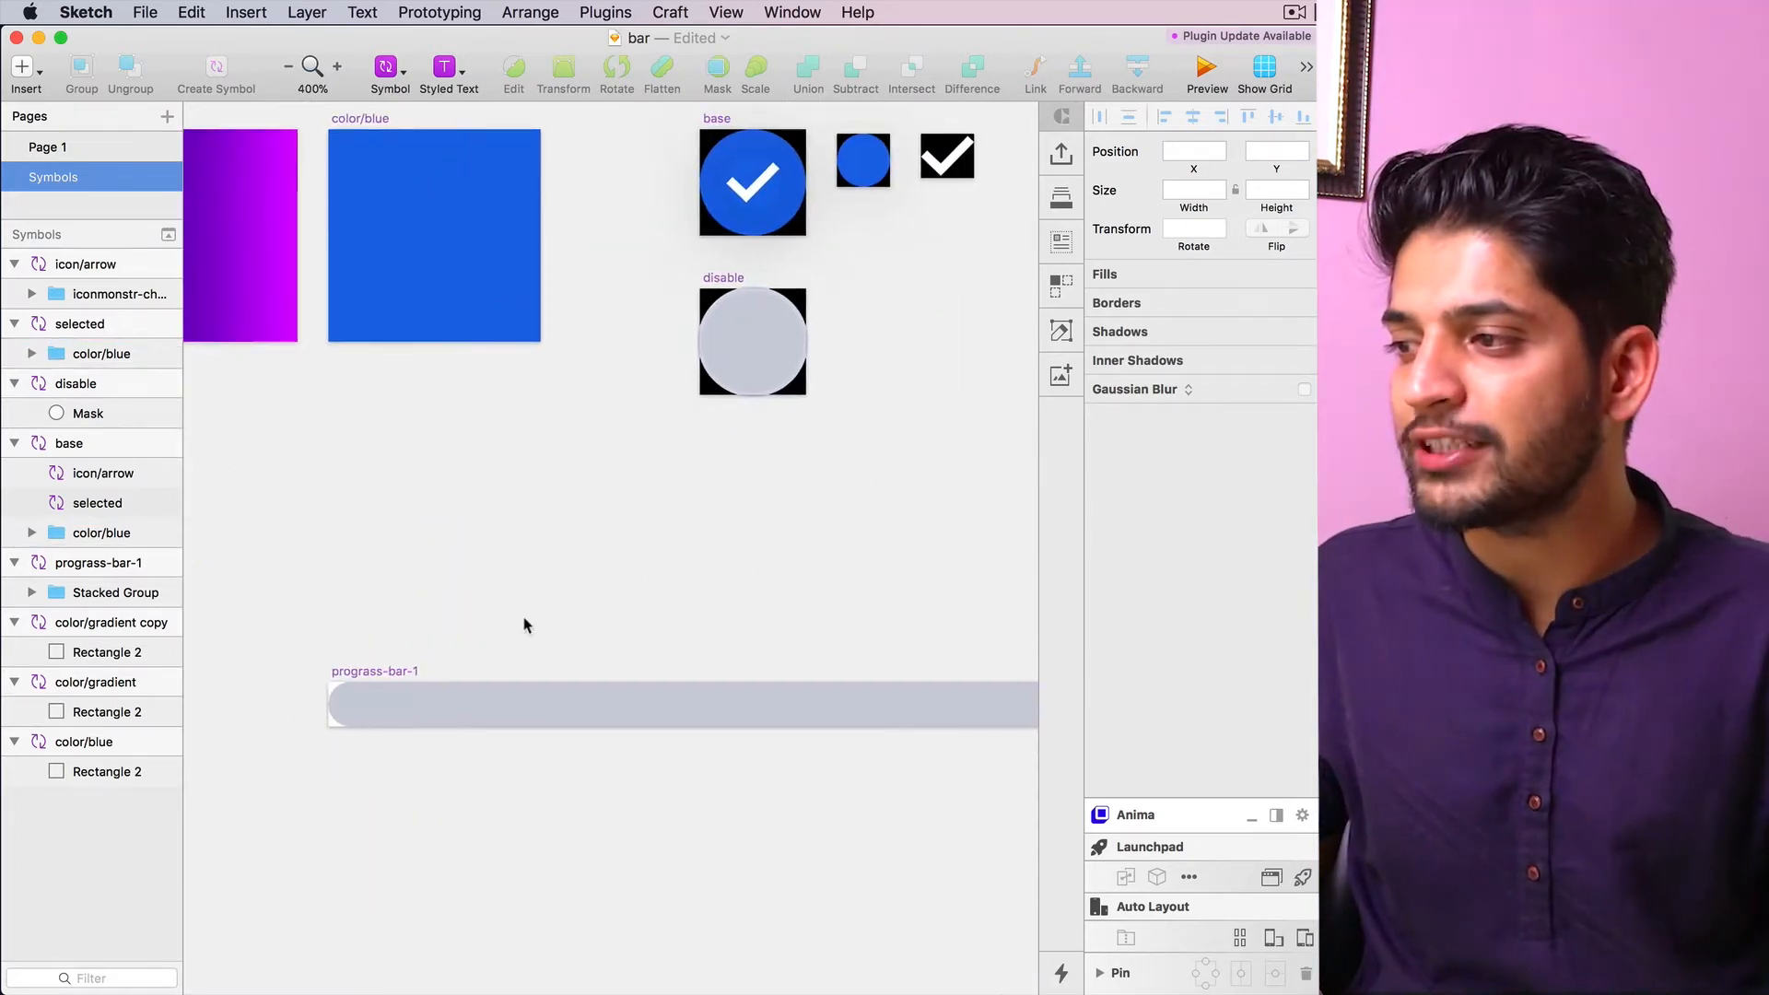
key("super+minus")
Return to Page 1 and bring the Desktop HD Copy 2 artboard with the Trick Auto Layout heading into view
left_click(85, 149)
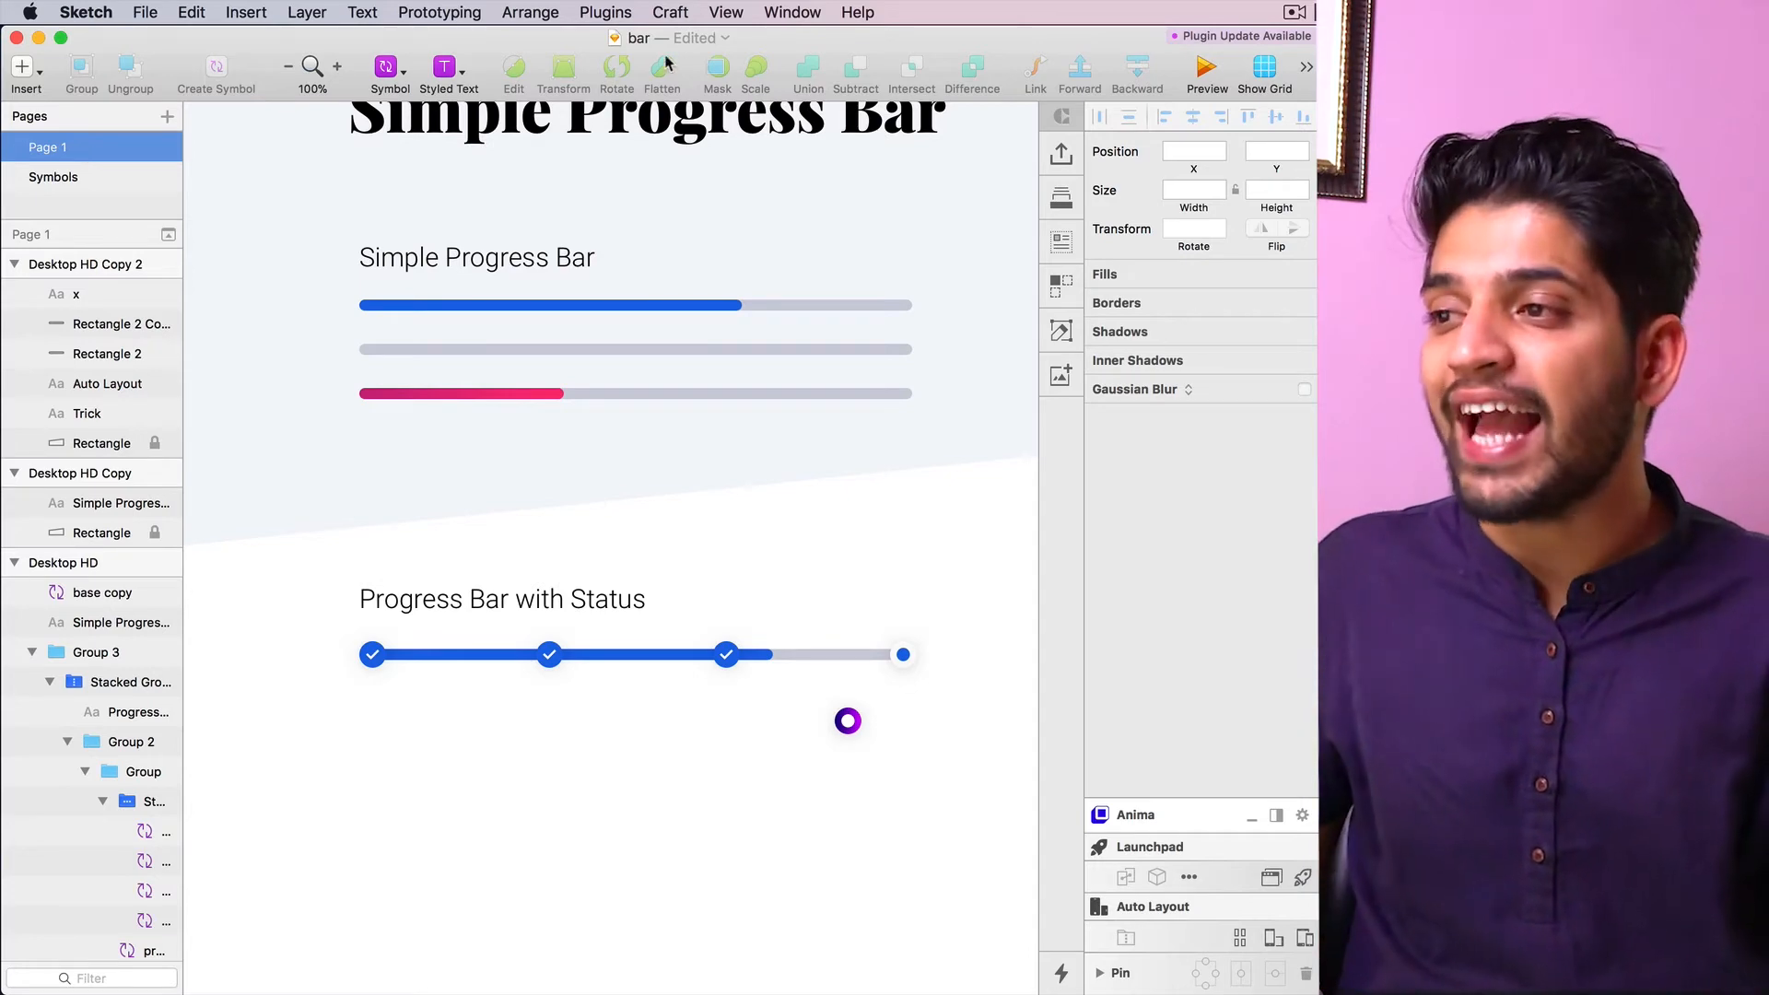
key("z")
left_click(846, 525, "alt")
left_click_drag(1009, 534, 154, 510)
left_click_drag(687, 486, 358, 543)
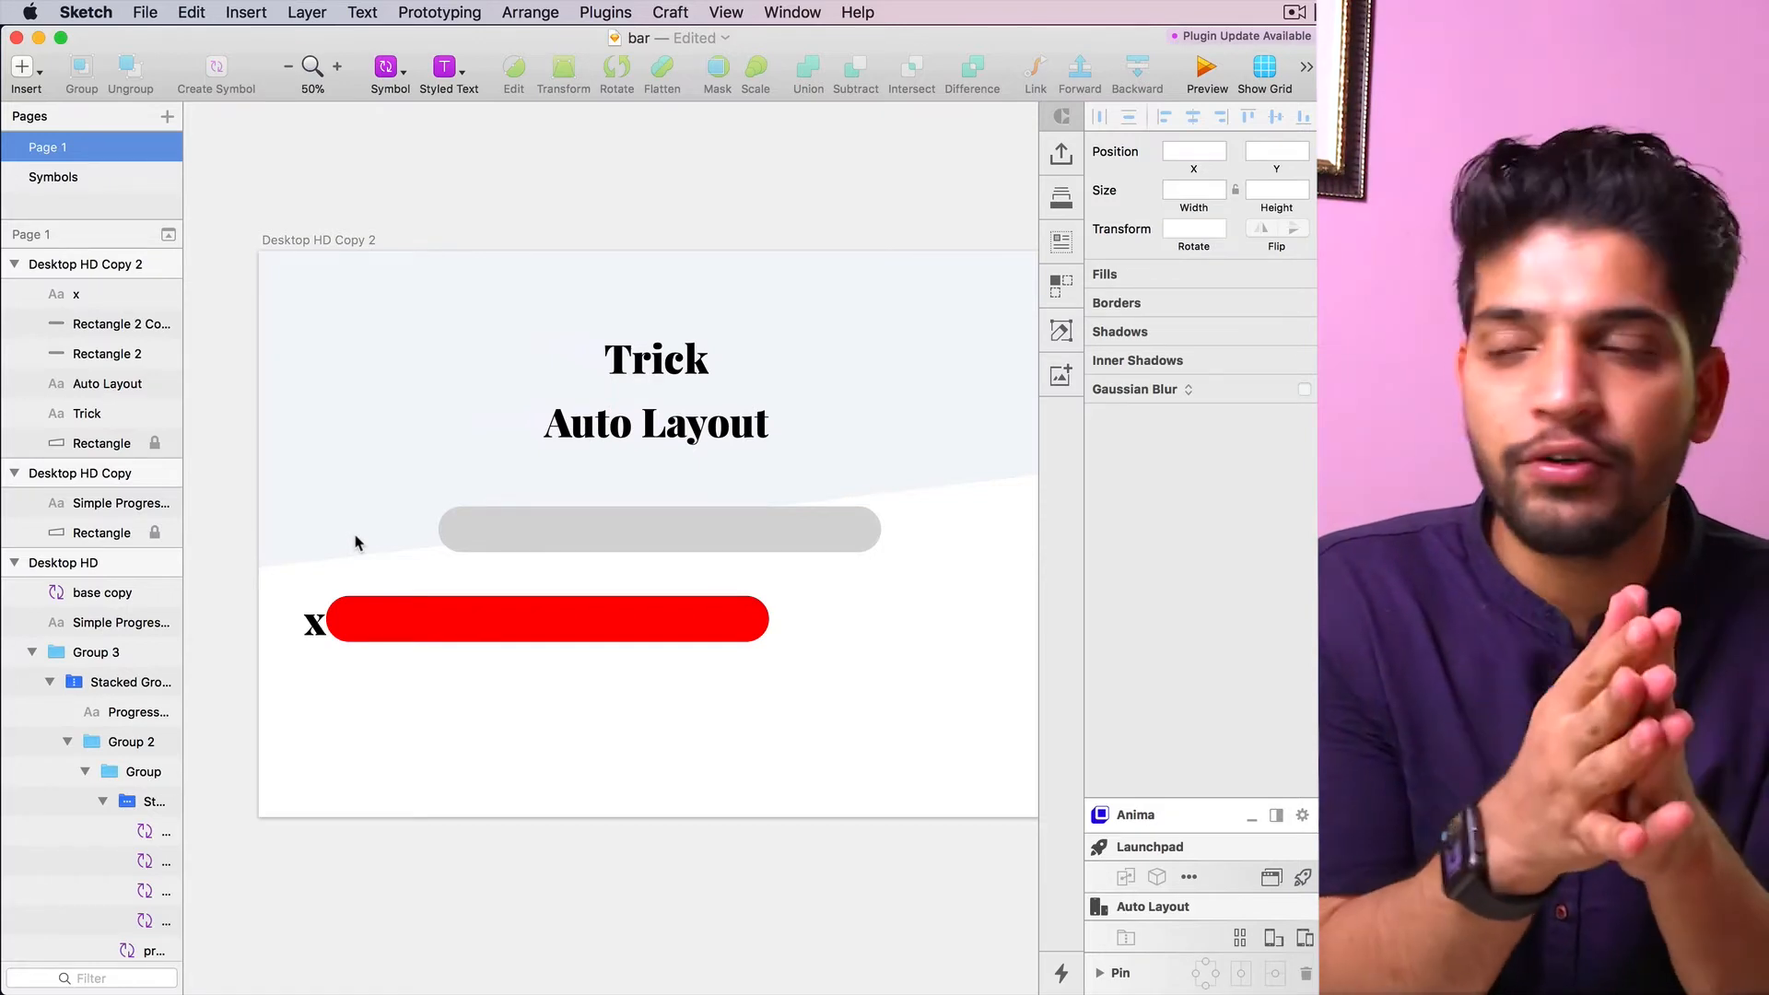
scroll(632, 701, "down", 1)
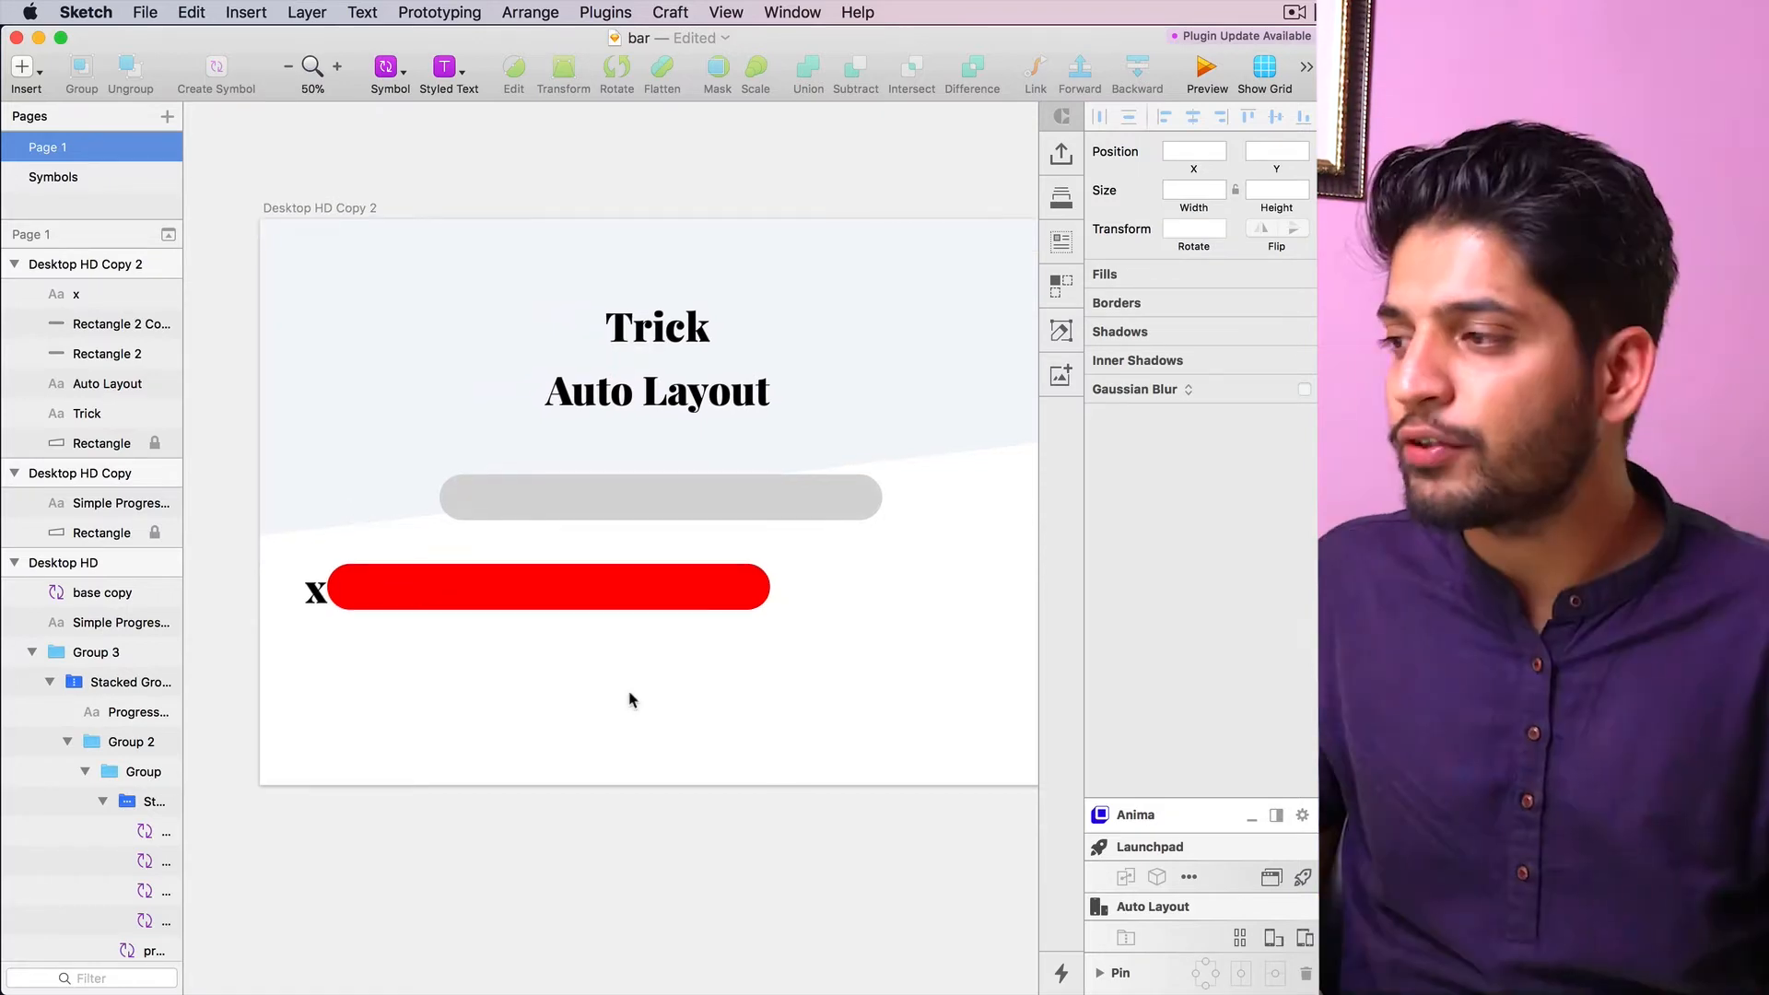
Examine the grey rounded bar and the red rounded bar with the x text beside it
left_click(483, 577)
scroll(560, 578, "right", 2)
left_click(580, 516, "alt")
scroll(612, 551, "left", 1)
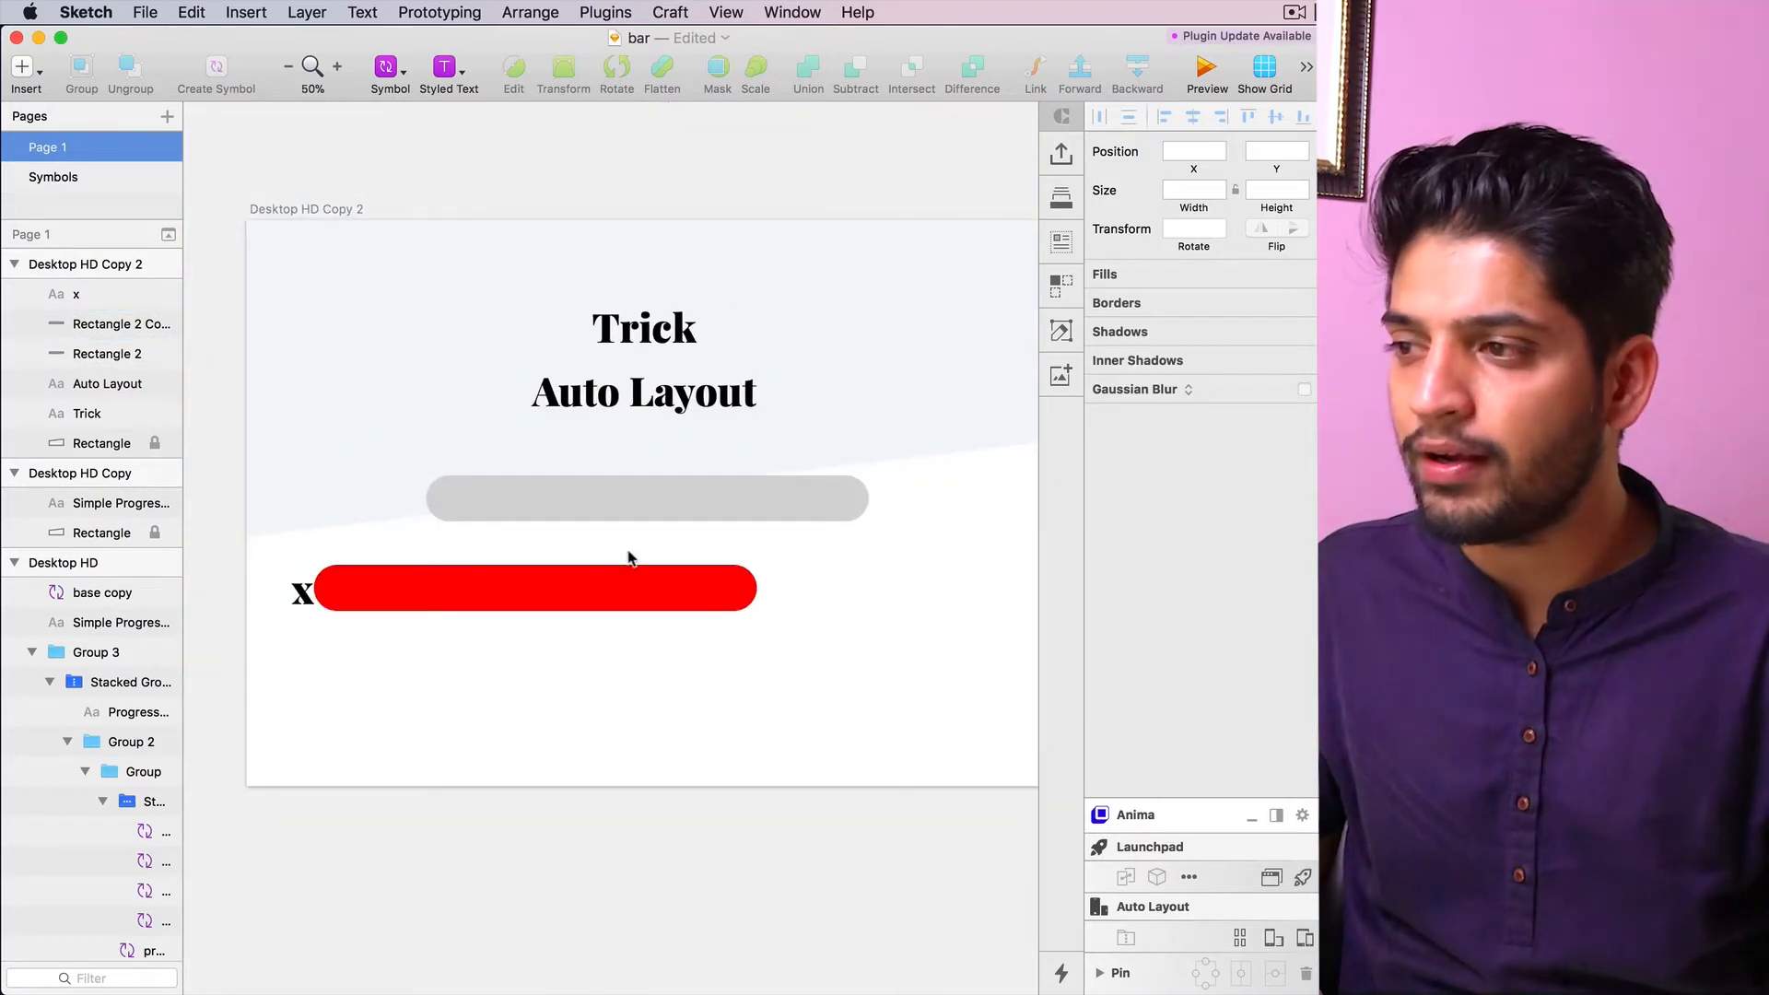
left_click(621, 511)
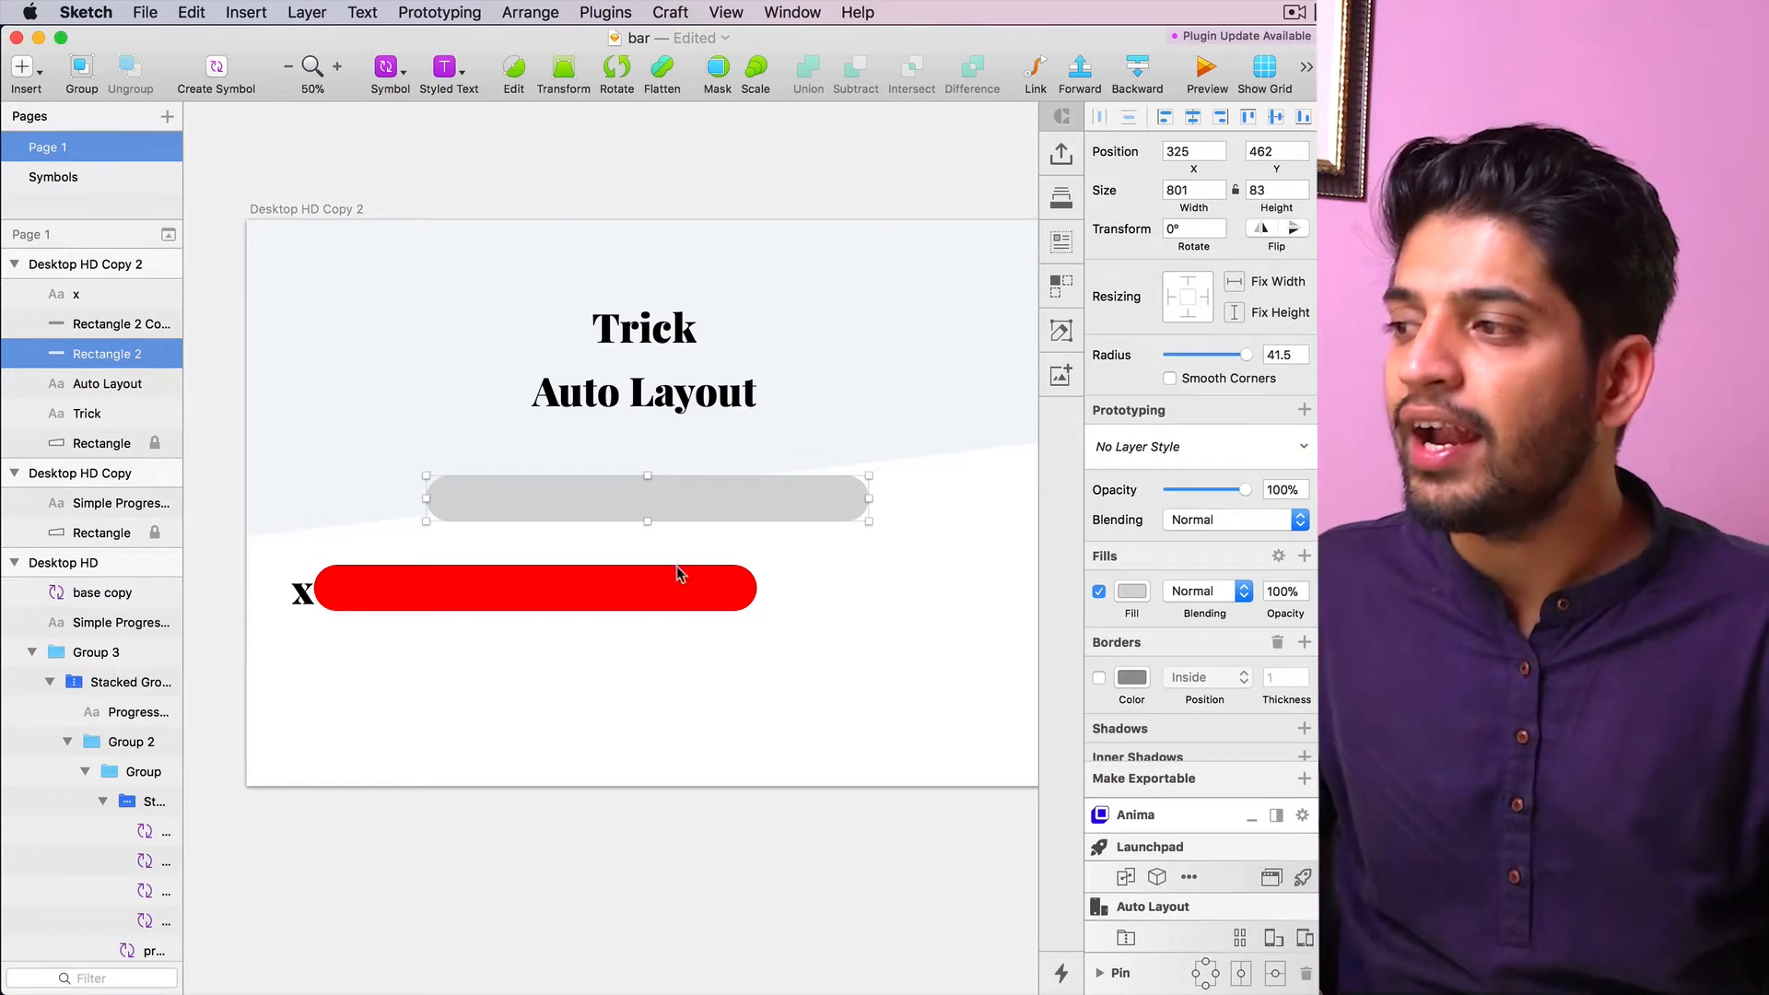
scroll(678, 574, "left", 3)
scroll(679, 574, "down", 2)
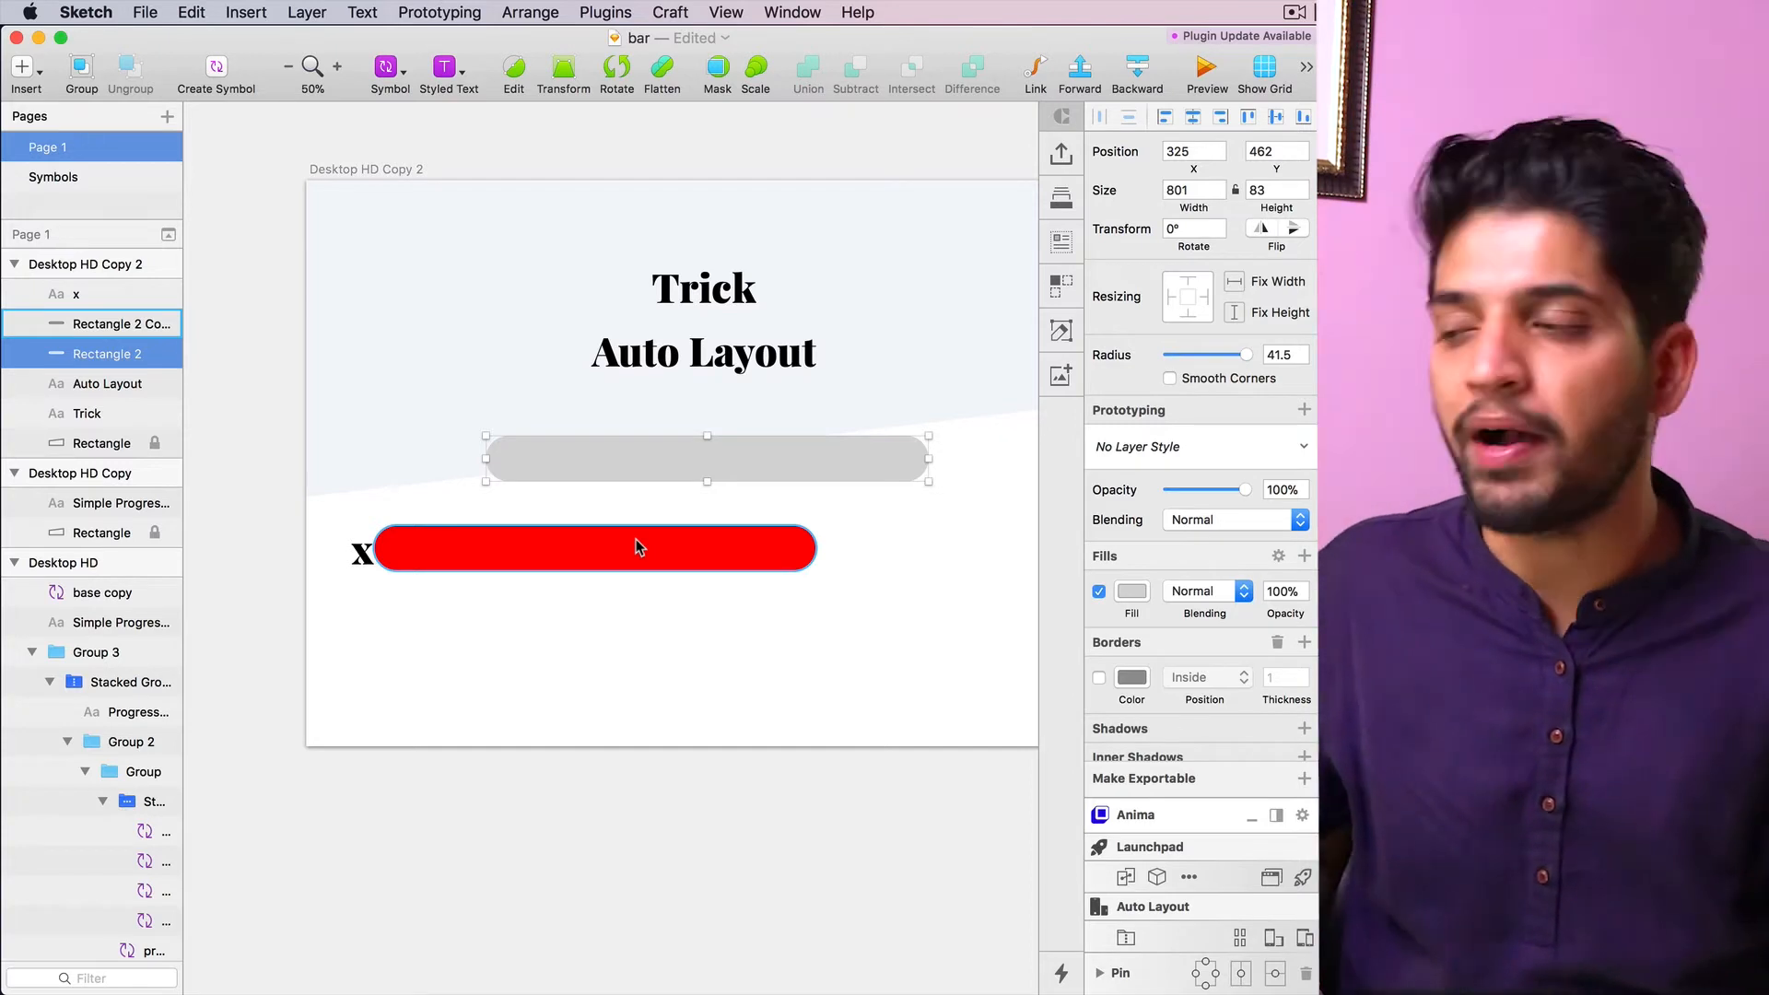
scroll(386, 588, "up", 3)
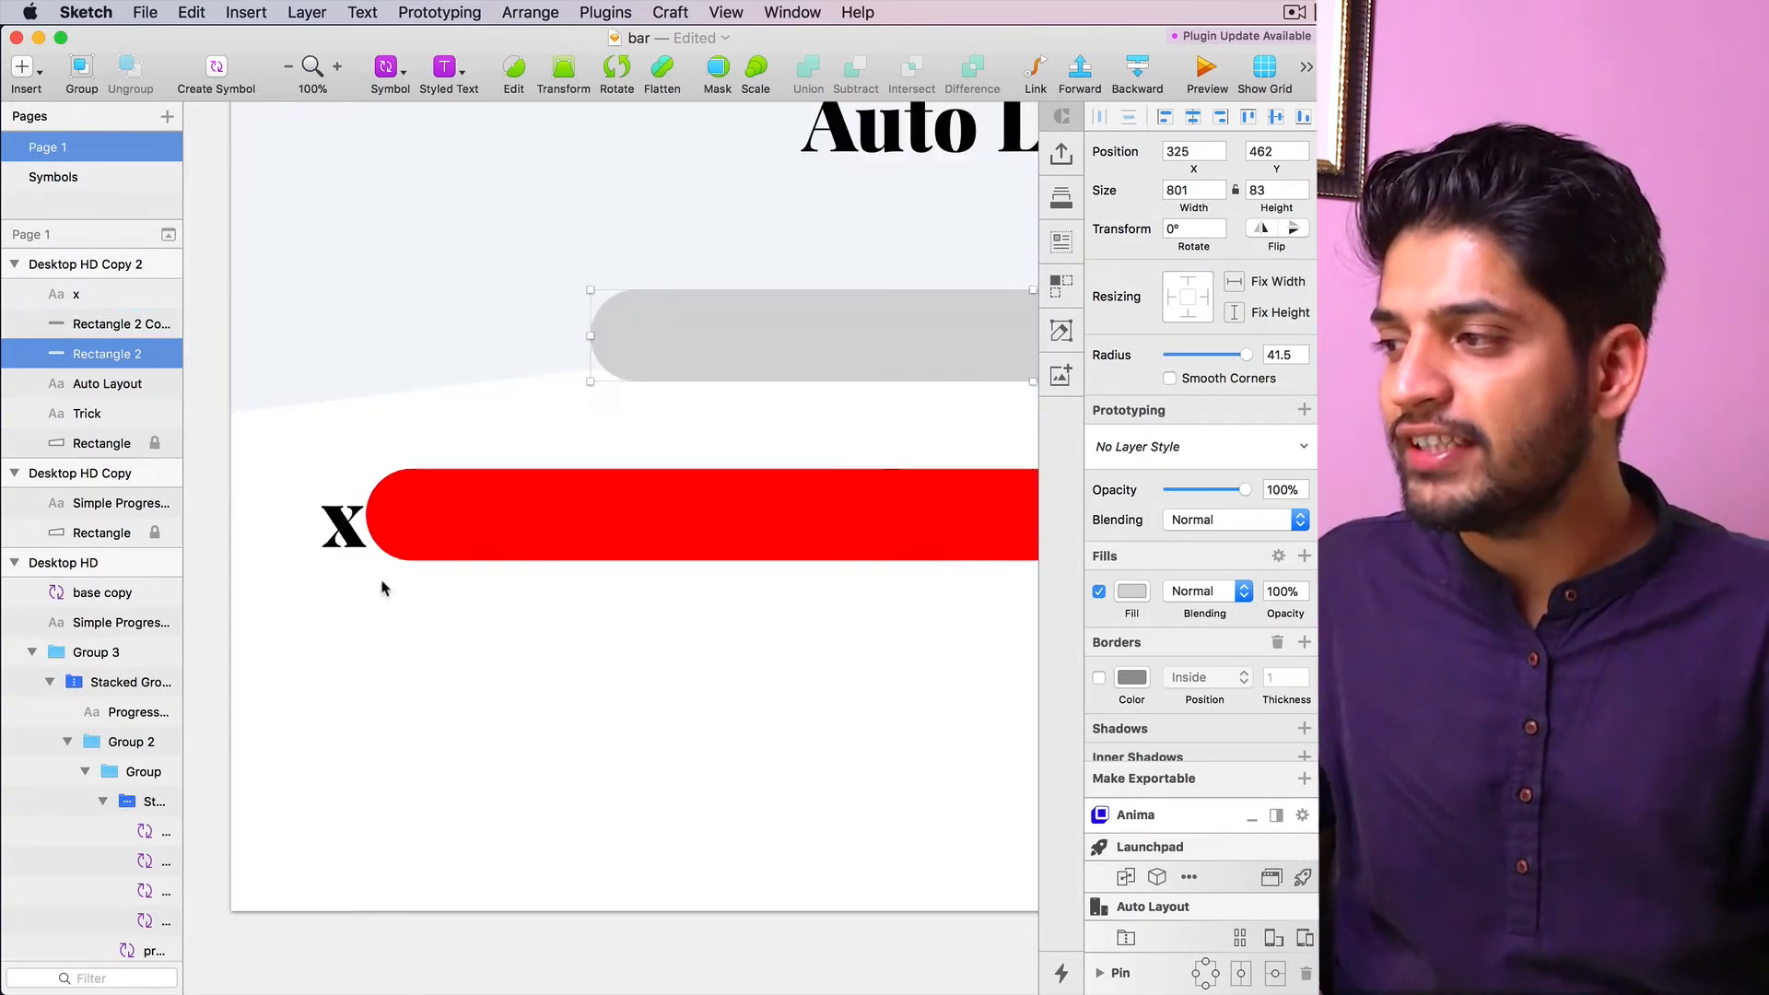
Combine the x text and the red rounded bar into an Auto Layout Stacked Group
left_click(317, 562)
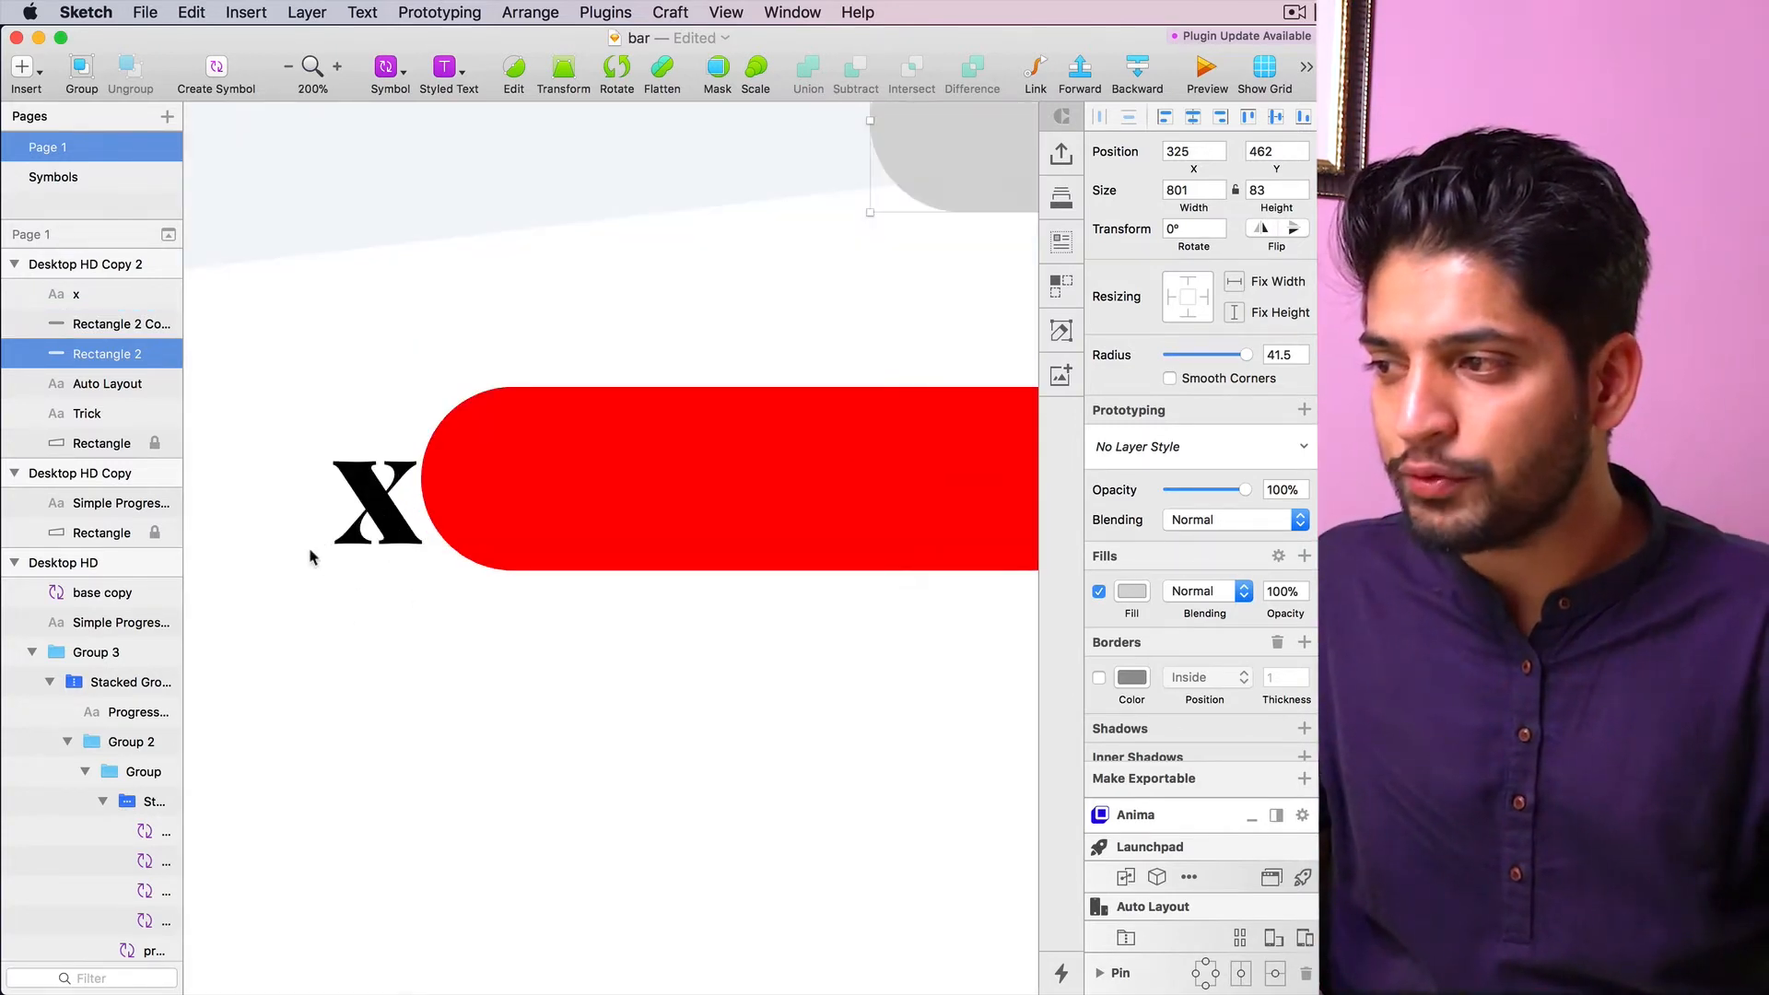
left_click(564, 609)
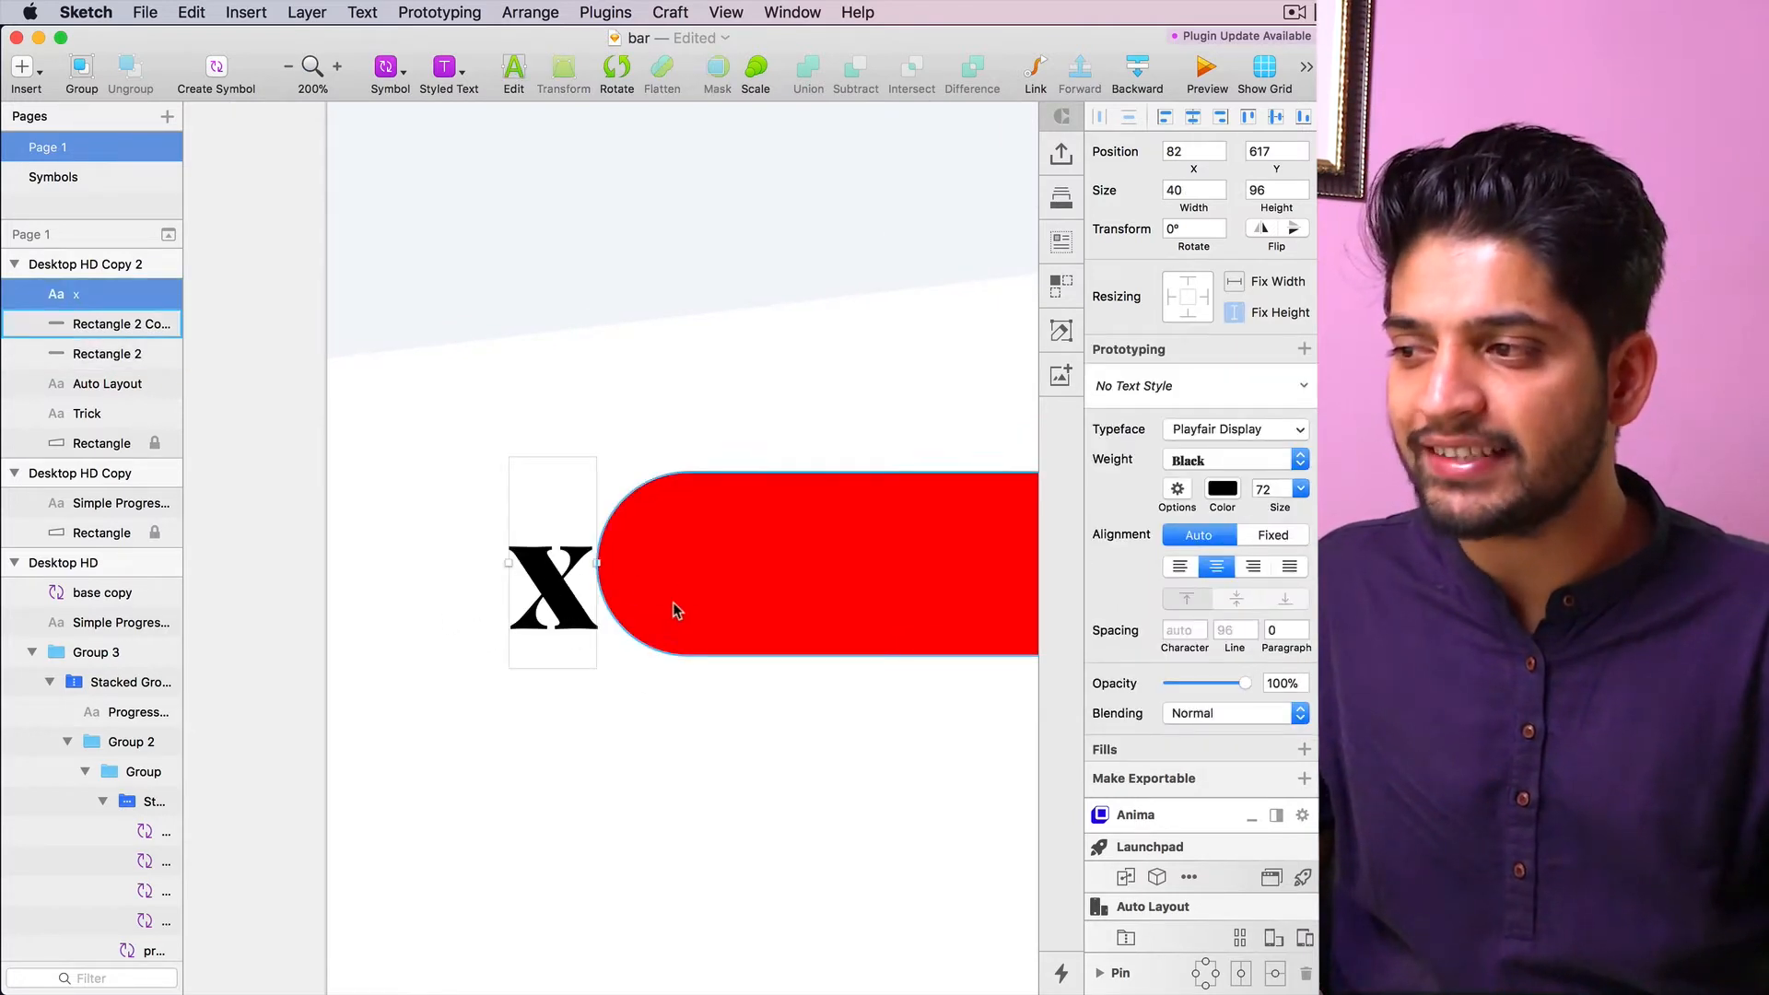
key("z")
left_click(623, 705, "alt")
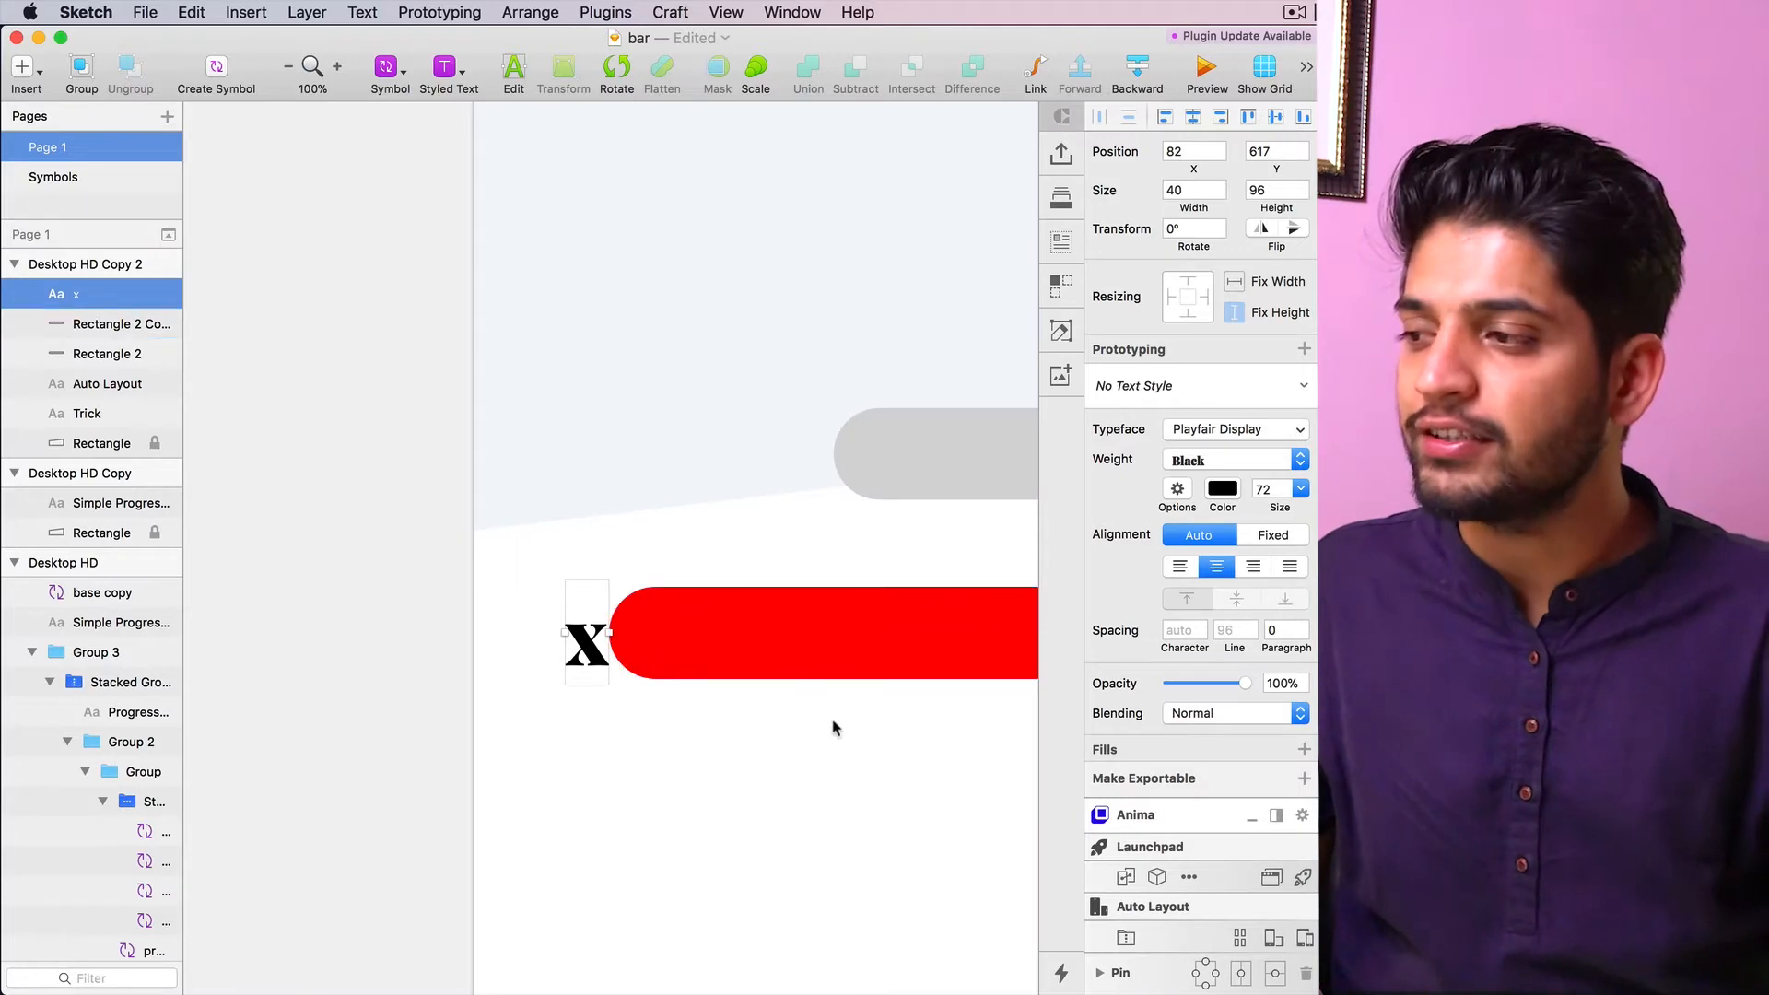
scroll(491, 747, "right", 5)
left_click_drag(279, 513, 535, 691)
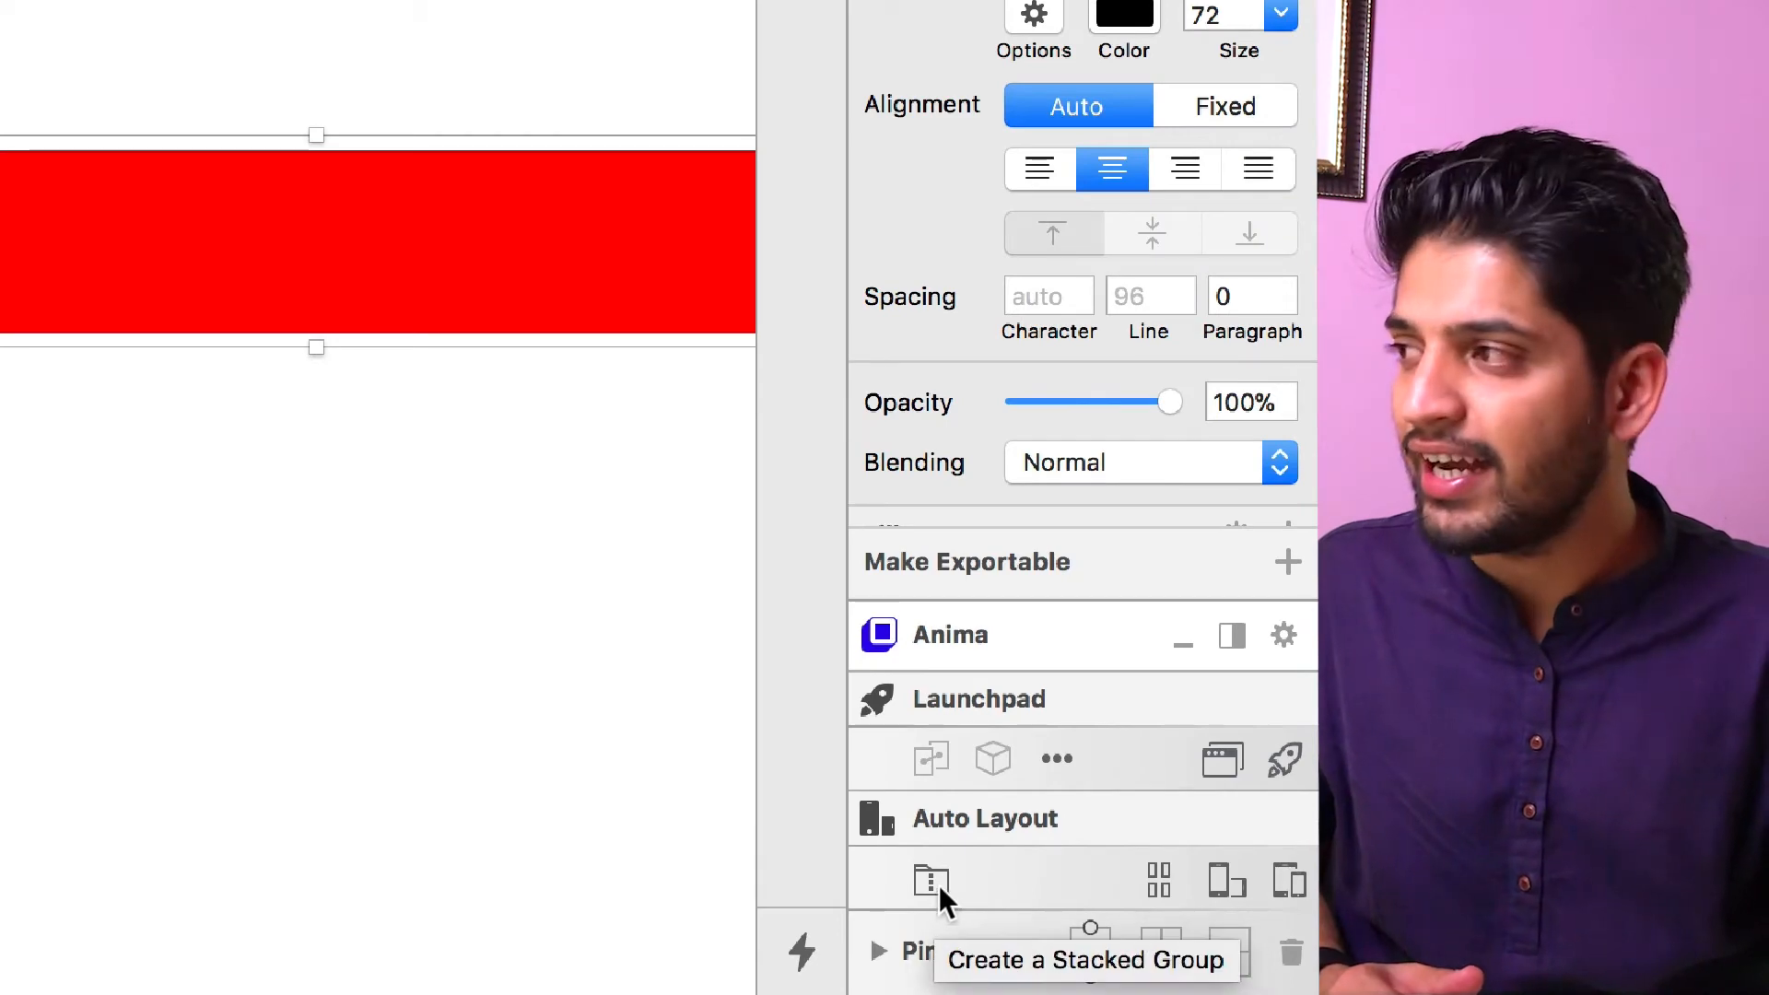
left_click(937, 884)
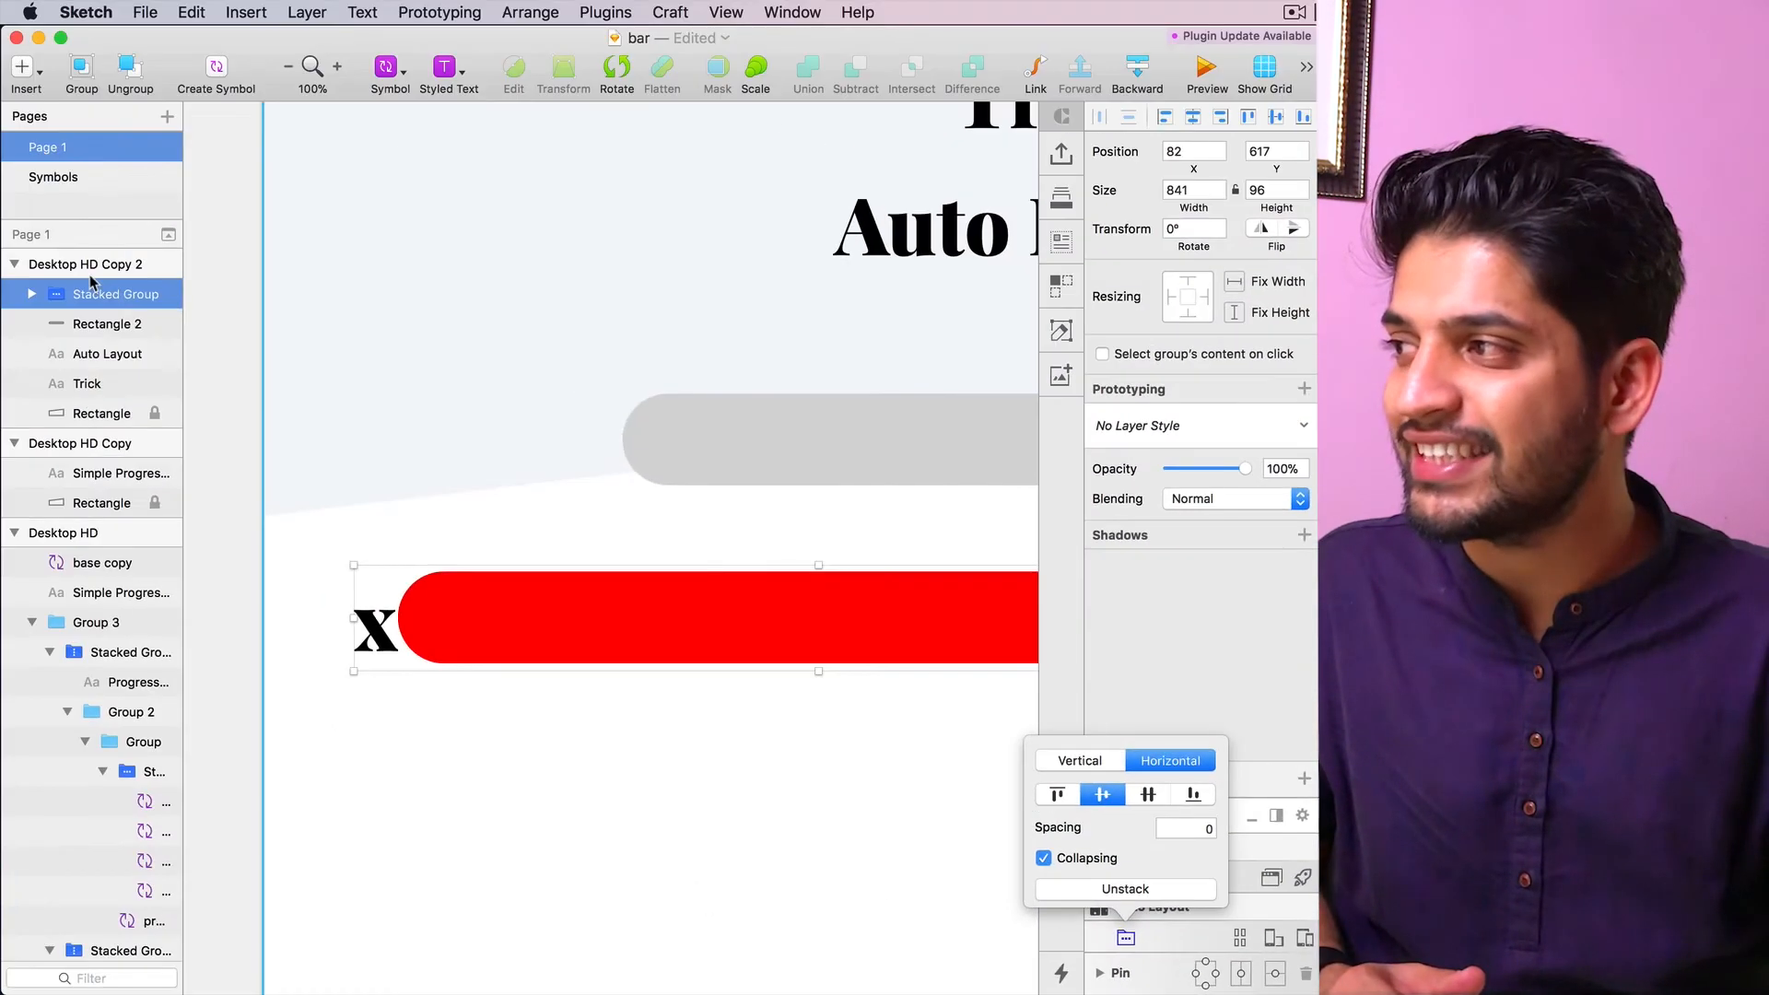
Replace the x text in the stacked group with the filler text "sdfsfsfssdfsdfs" to test how the red bar shifts
left_click(491, 779)
double_click(370, 634)
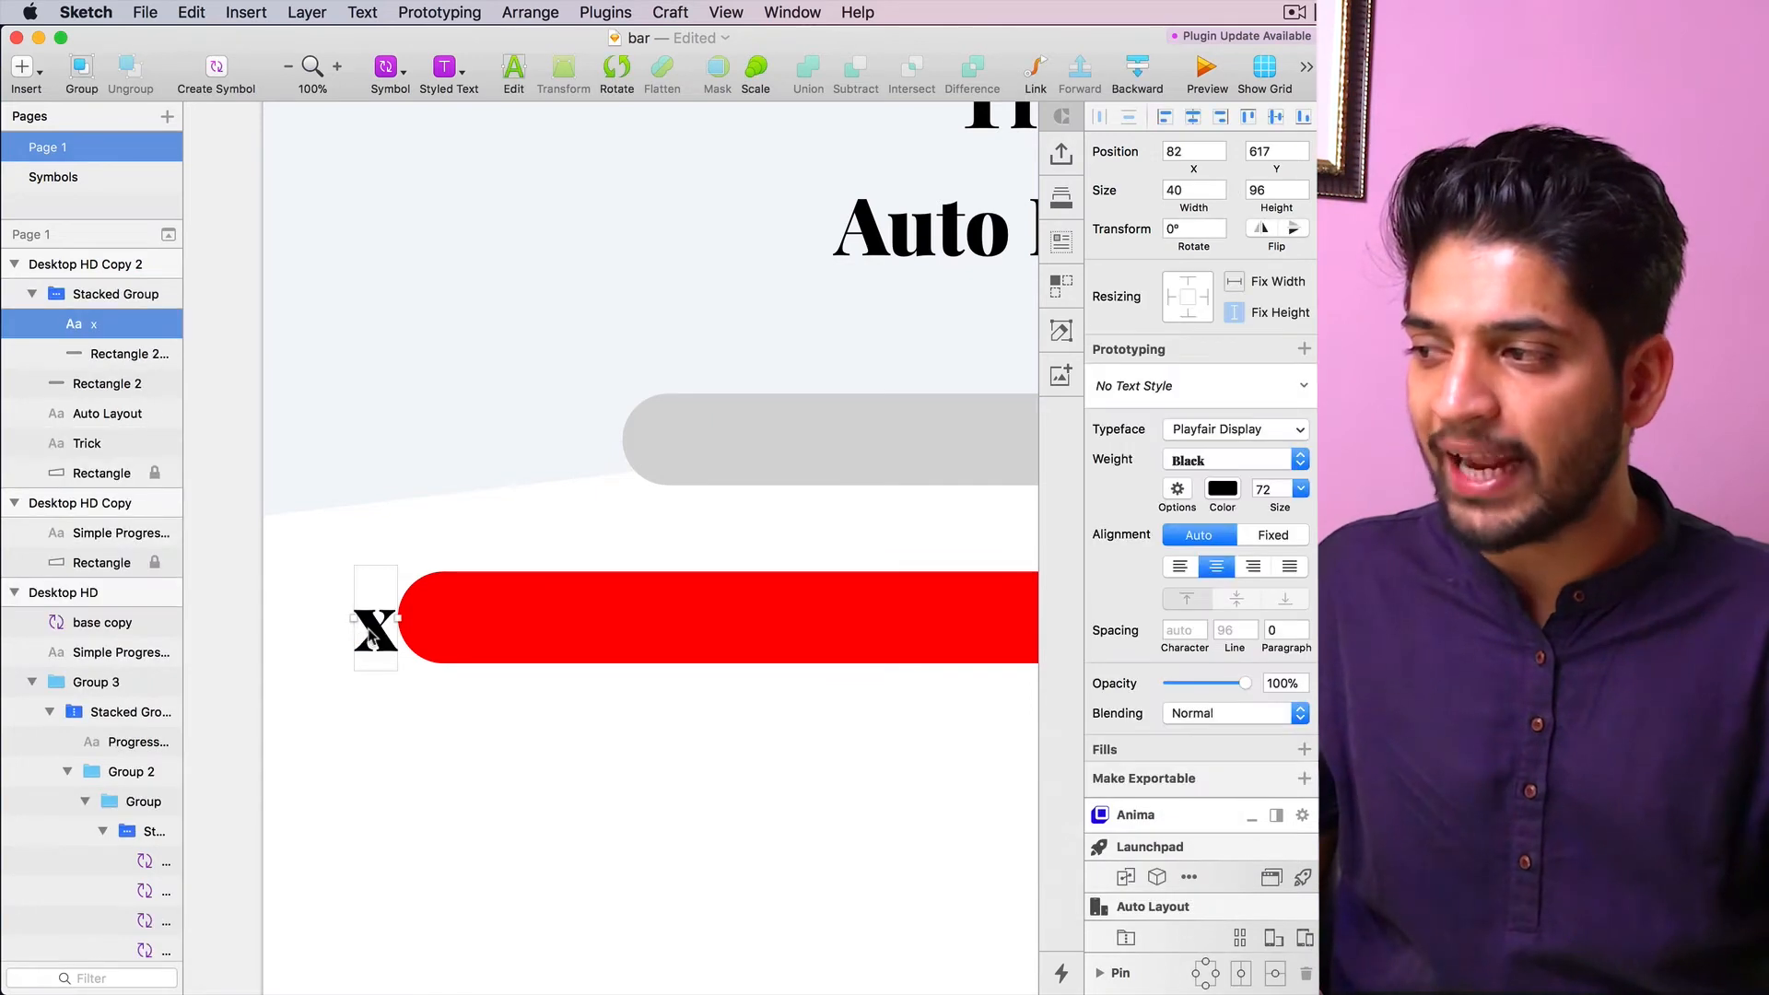
double_click(371, 634)
type("sdfsfsf")
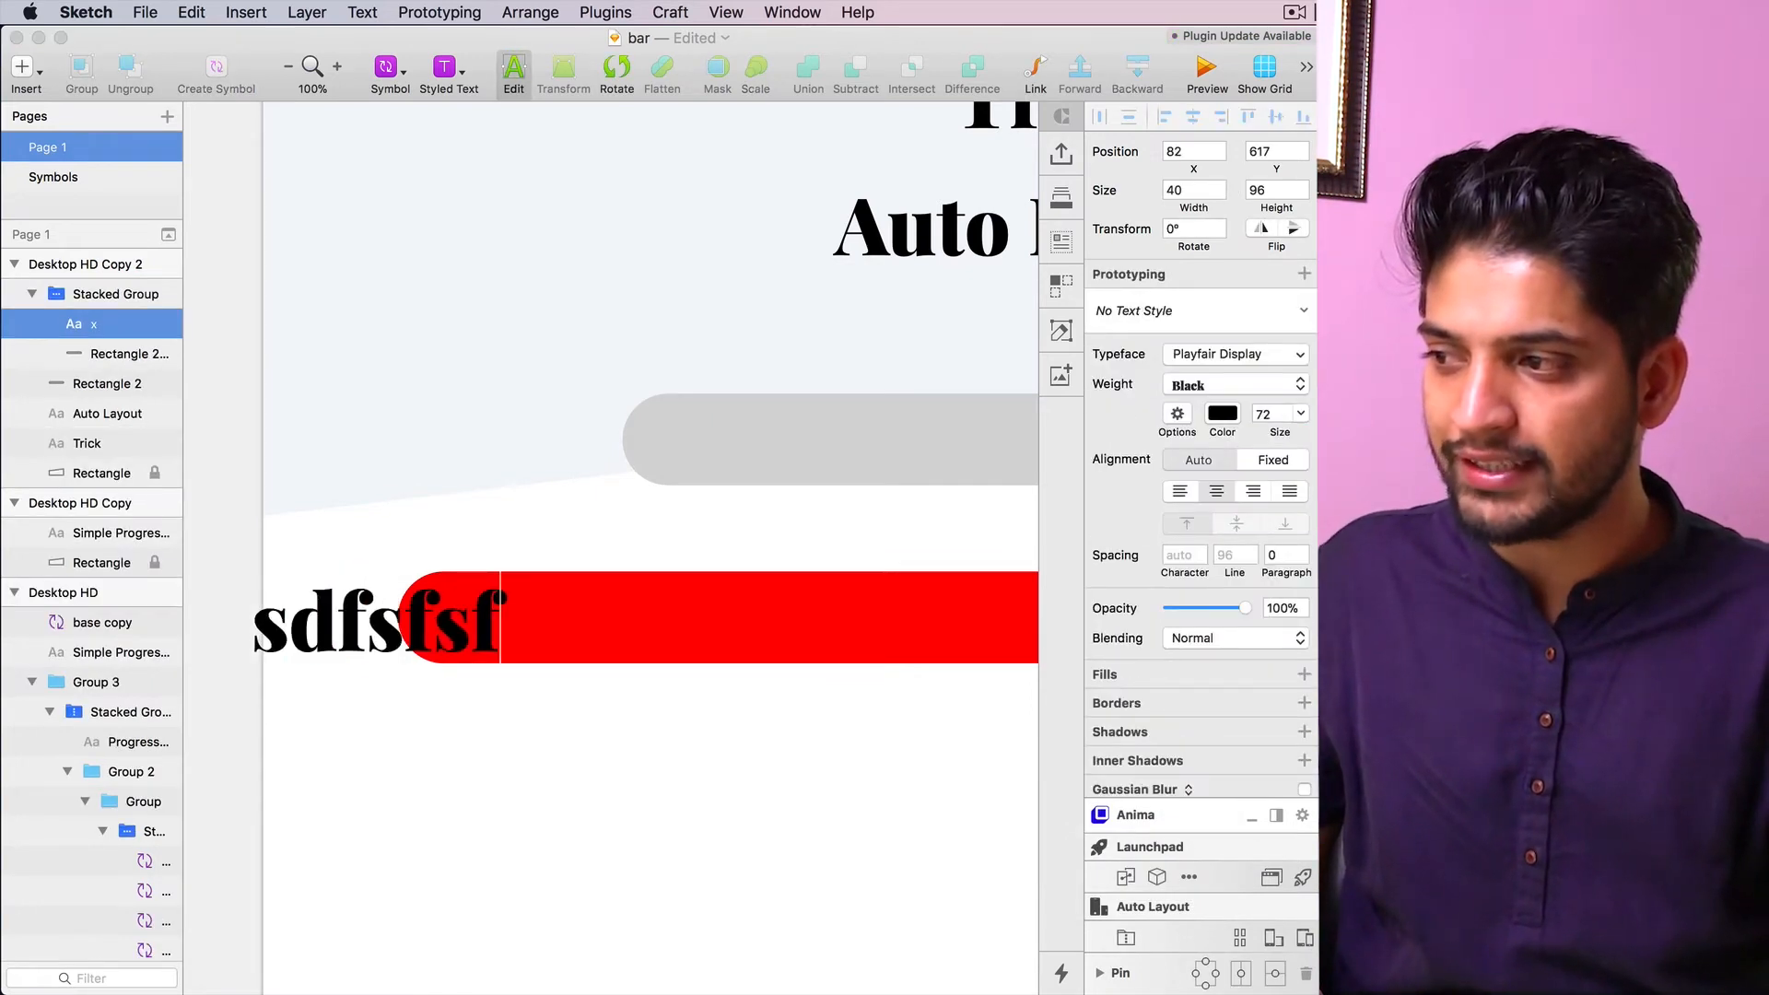
type("ssdfsdfs")
key("Escape")
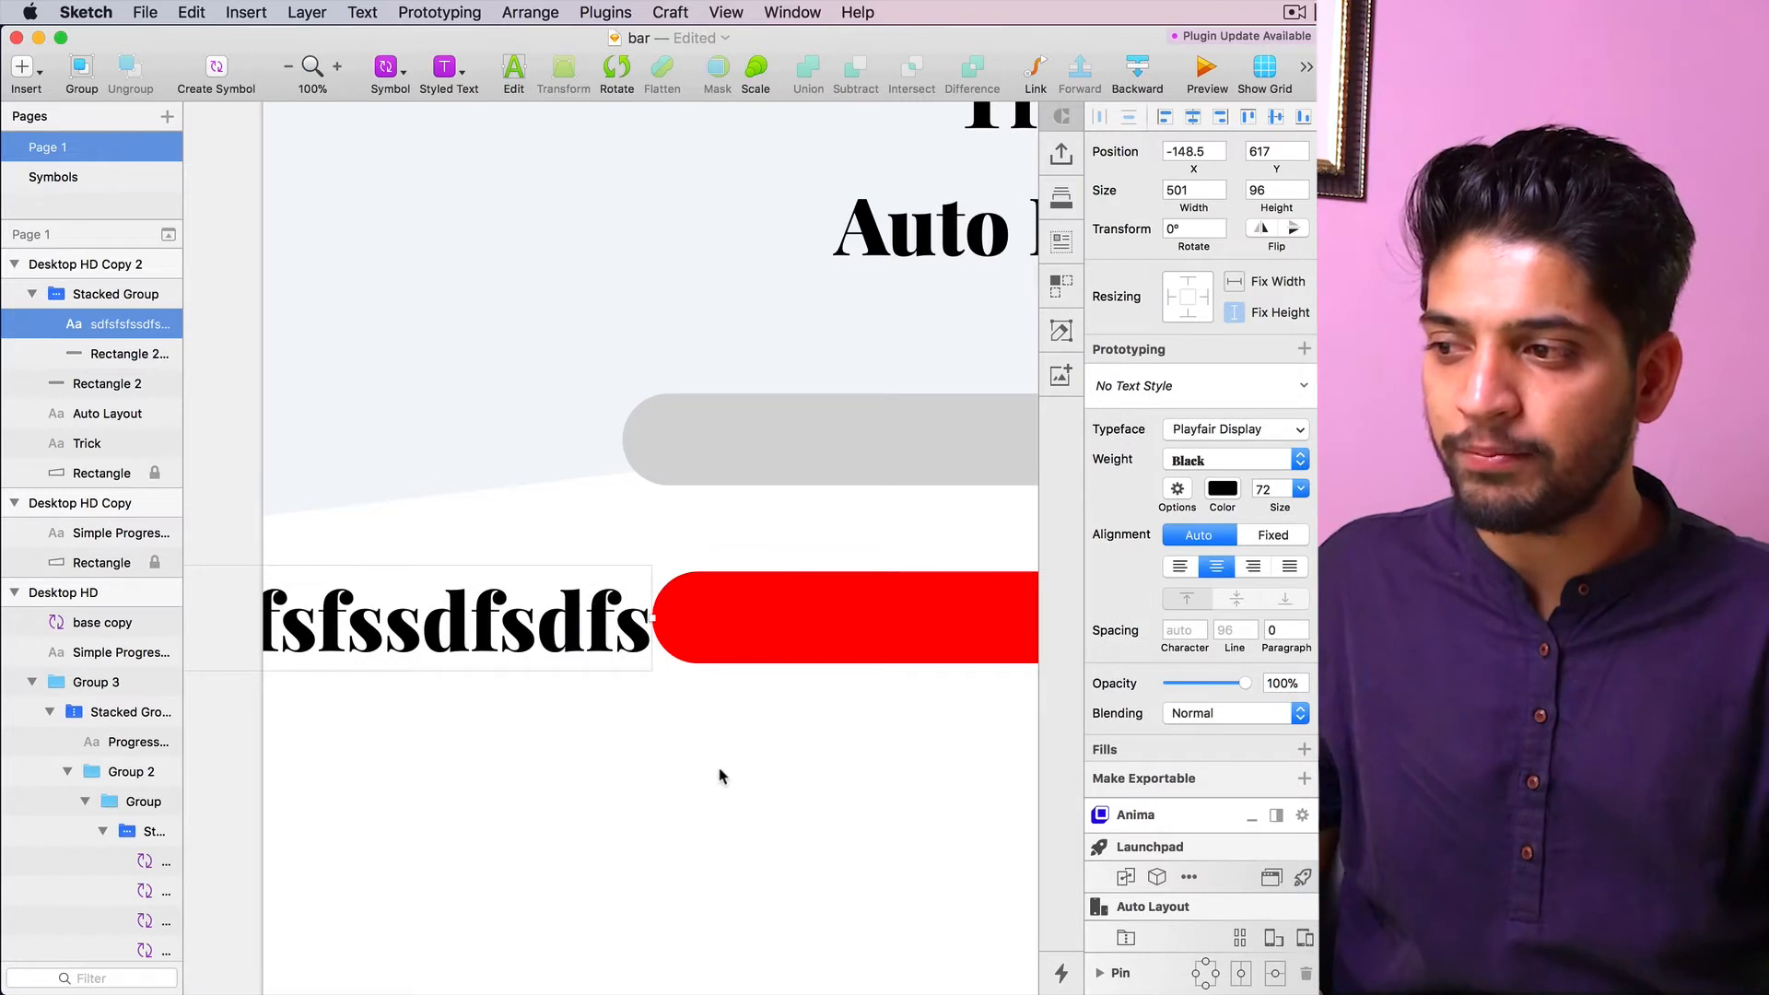
Left-align the stacked group's text and replace it with a longer filler string starting "sdcasdasdasdasdszdsd"
scroll(722, 759, "down", 1)
left_click_drag(795, 762, 657, 684)
left_click(1180, 567)
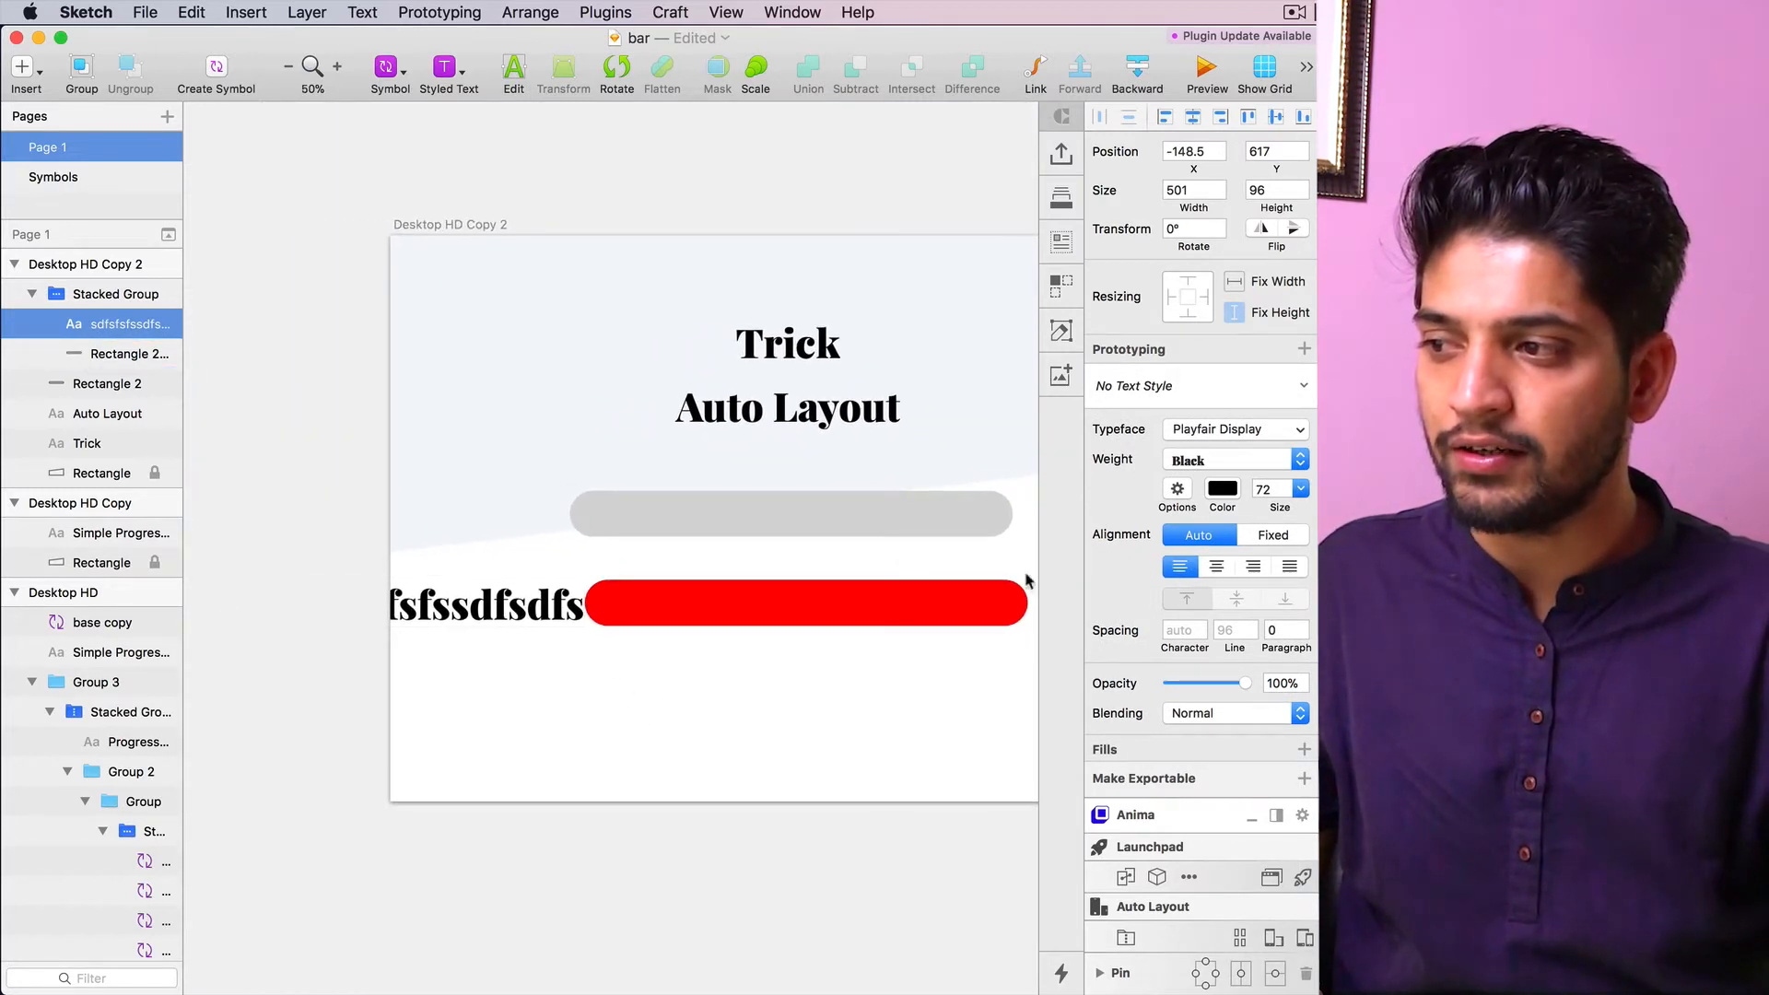
double_click(495, 608)
type("sdcasdasdasdasdszdsd")
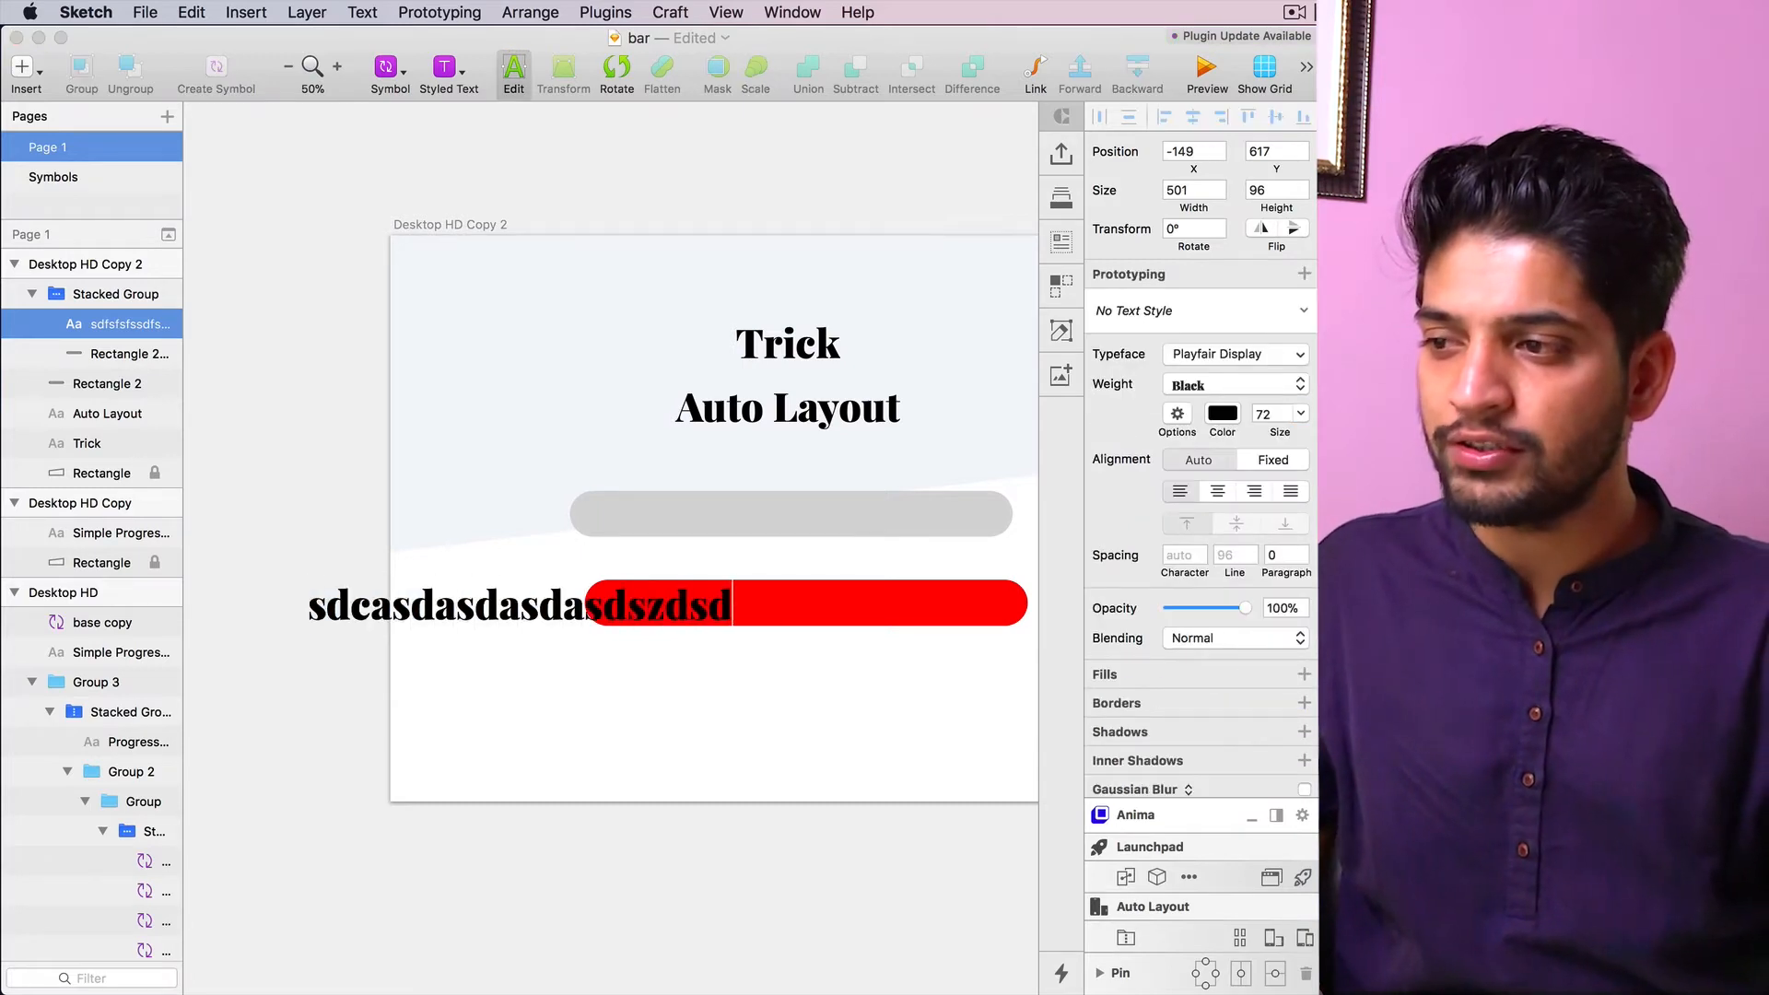
left_click(819, 733)
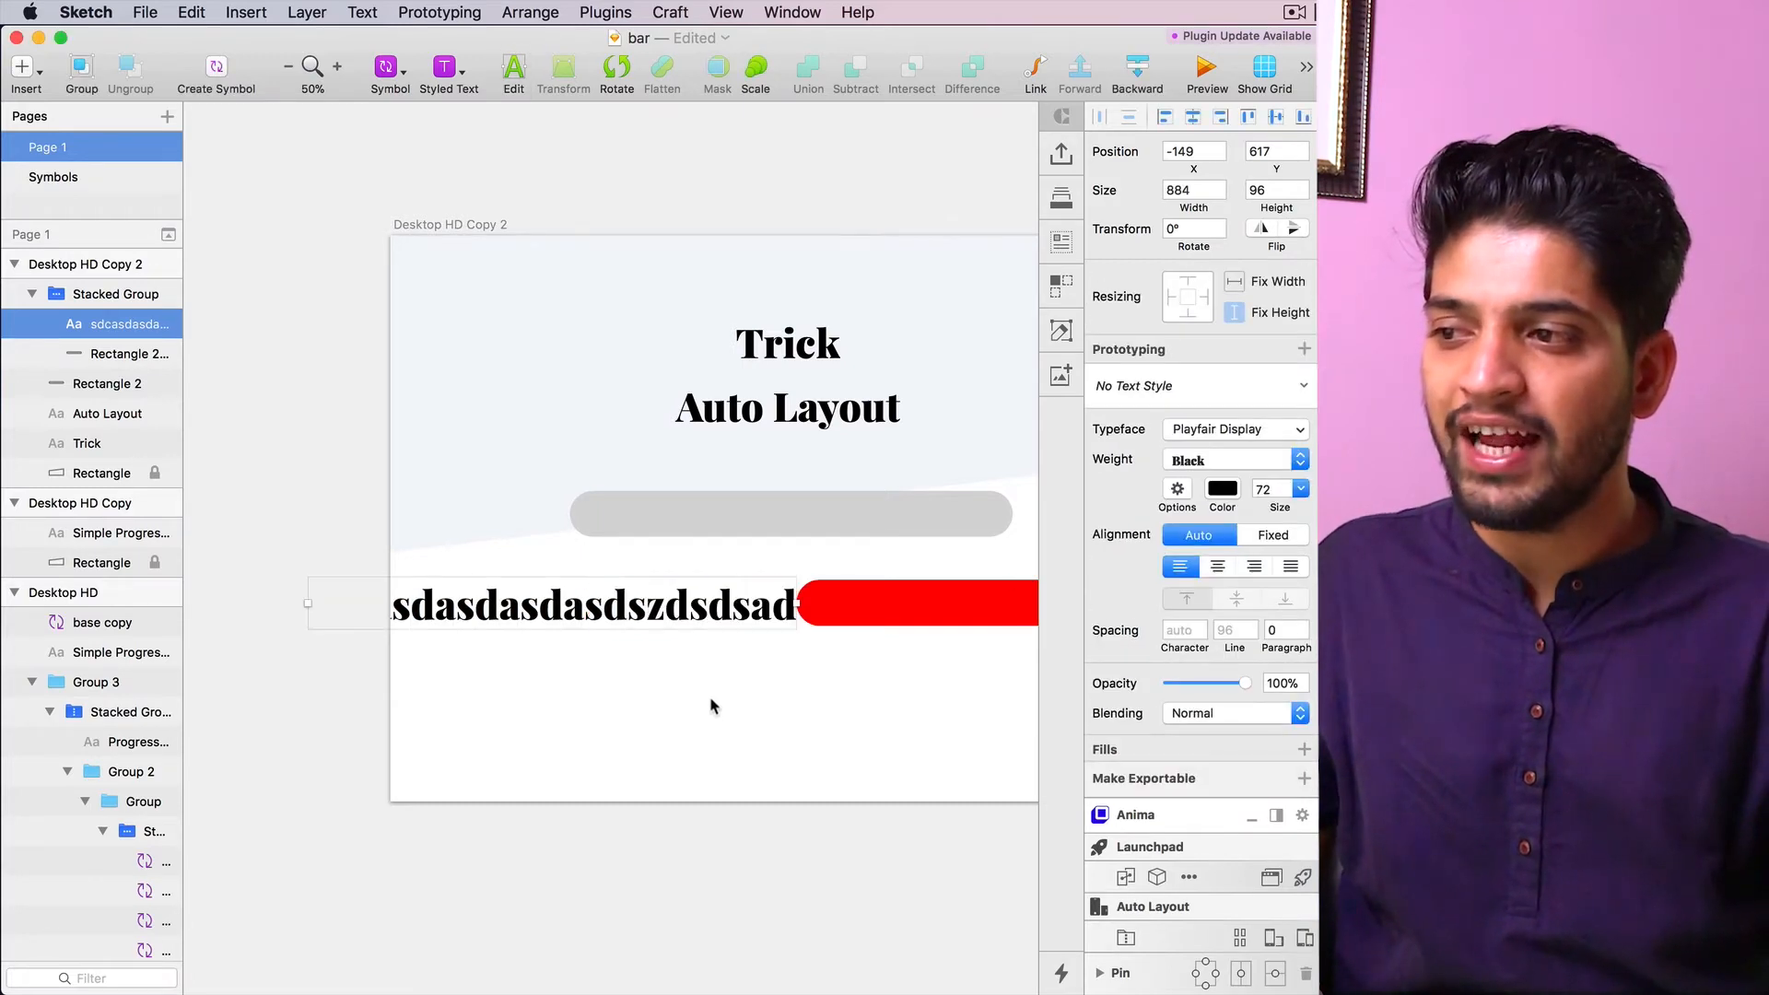
Place the stacked group so its red bar overlaps the grey bar, and mask it with the grey rounded bar
scroll(723, 698, "right", 3)
left_click(804, 622)
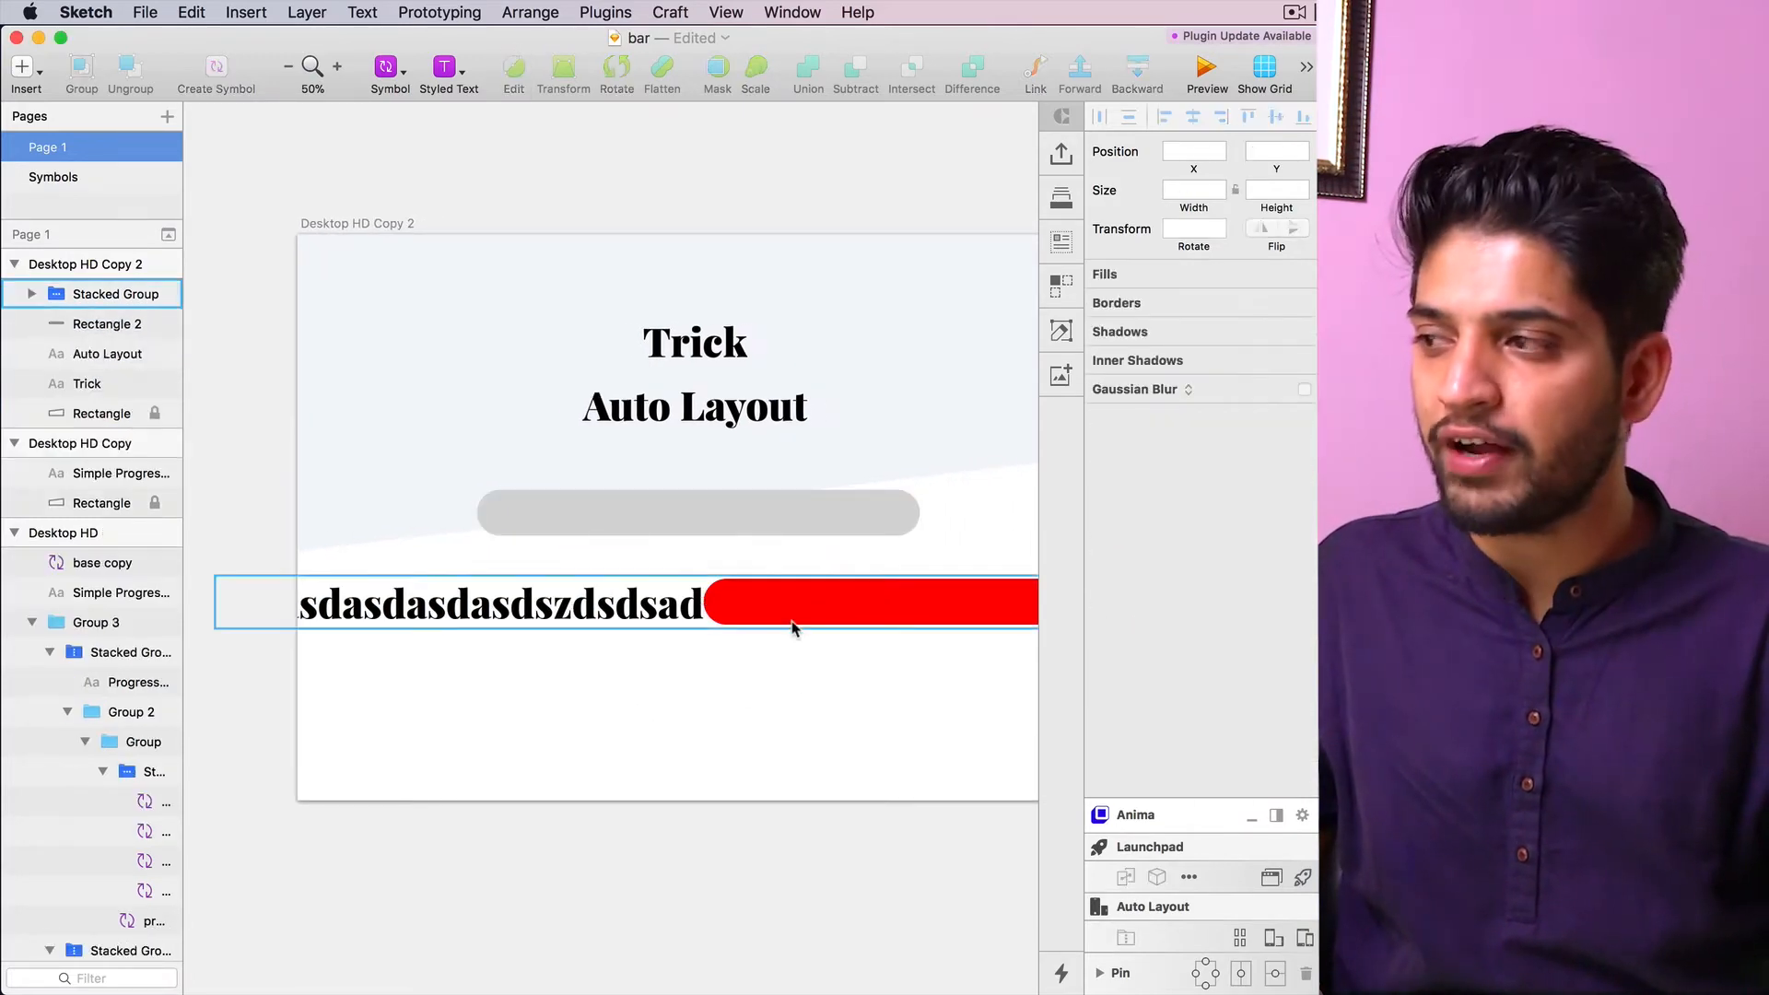
left_click_drag(822, 611, 474, 513)
left_click(852, 527, "shift")
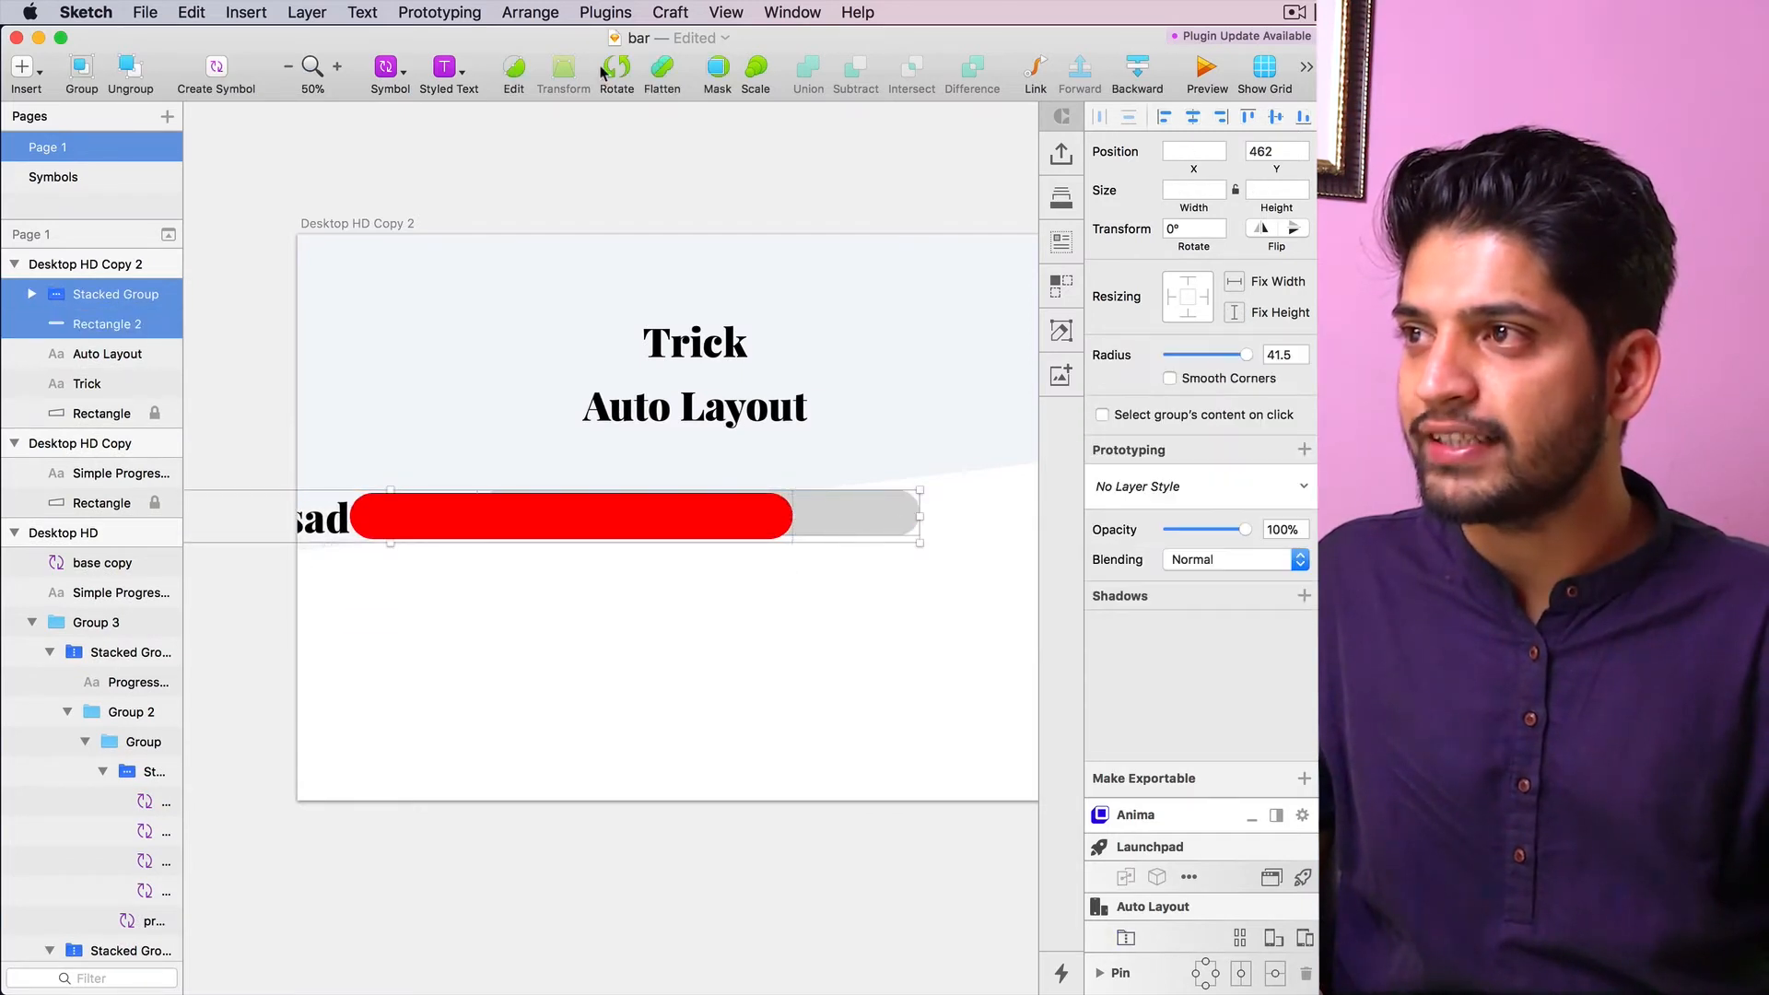
left_click(718, 69)
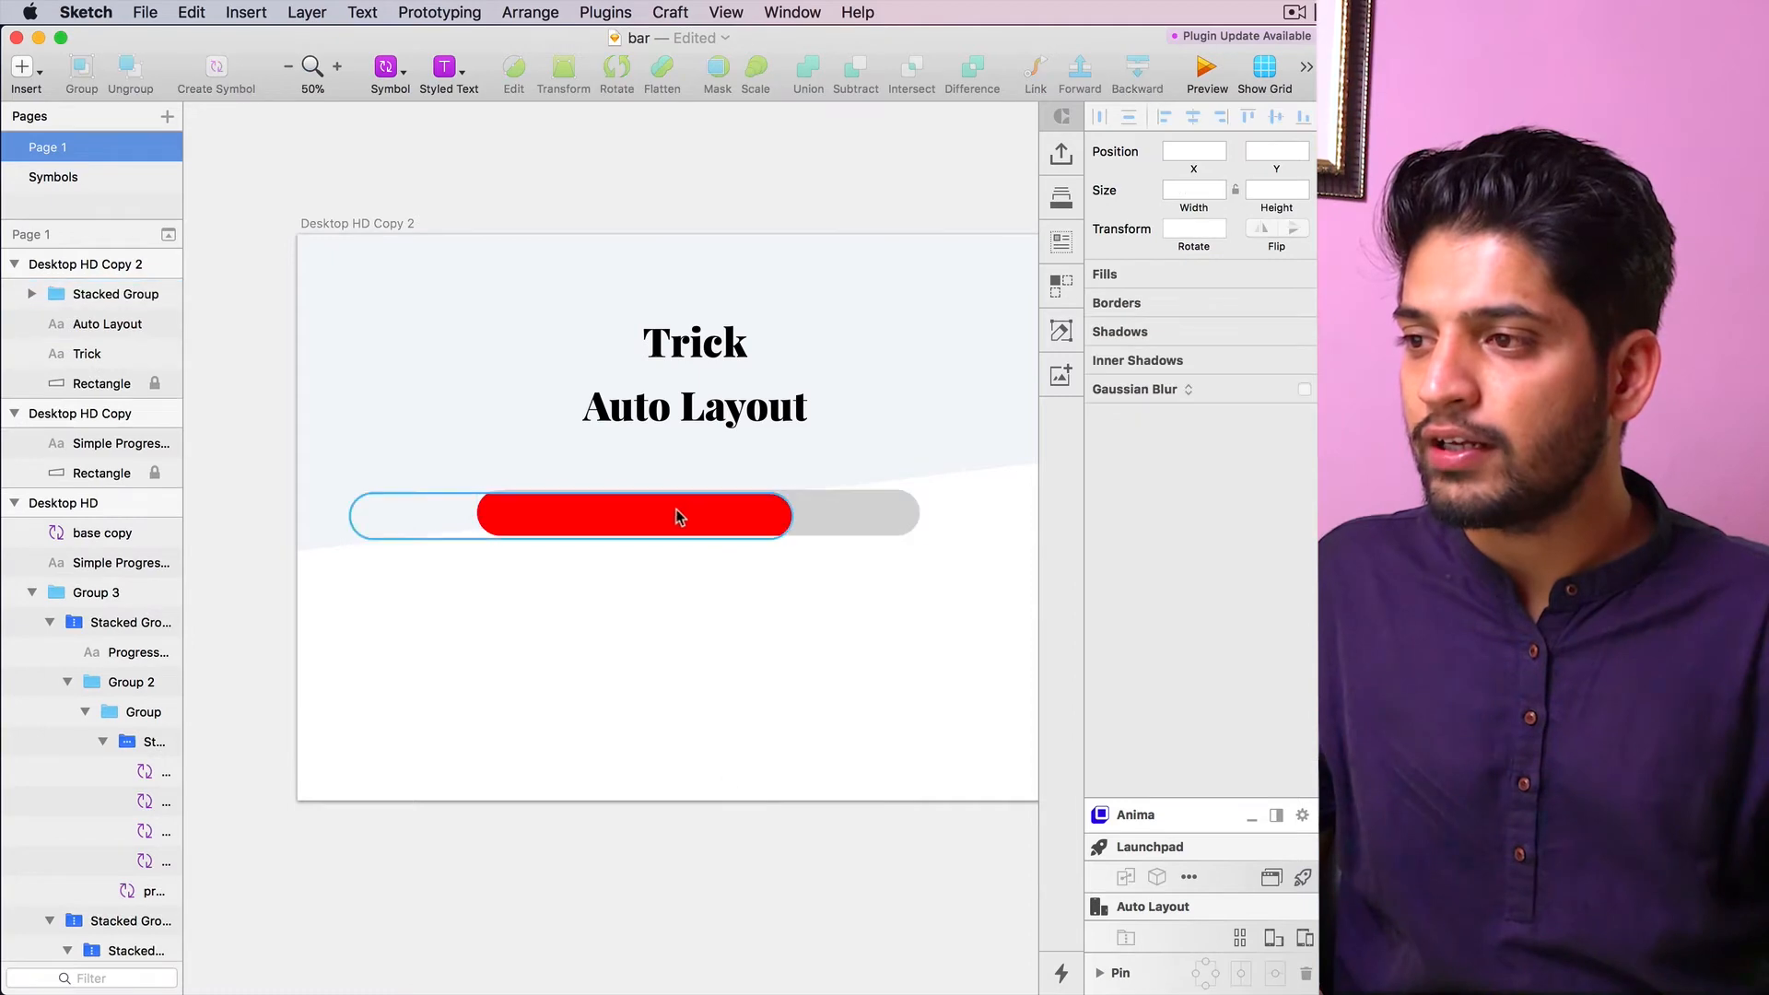
double_click(682, 513)
left_click_drag(690, 513, 683, 504)
Replace the hidden text layer inside the masked stacked group with "fsdfsdsdfsdfsd"
double_click(32, 294)
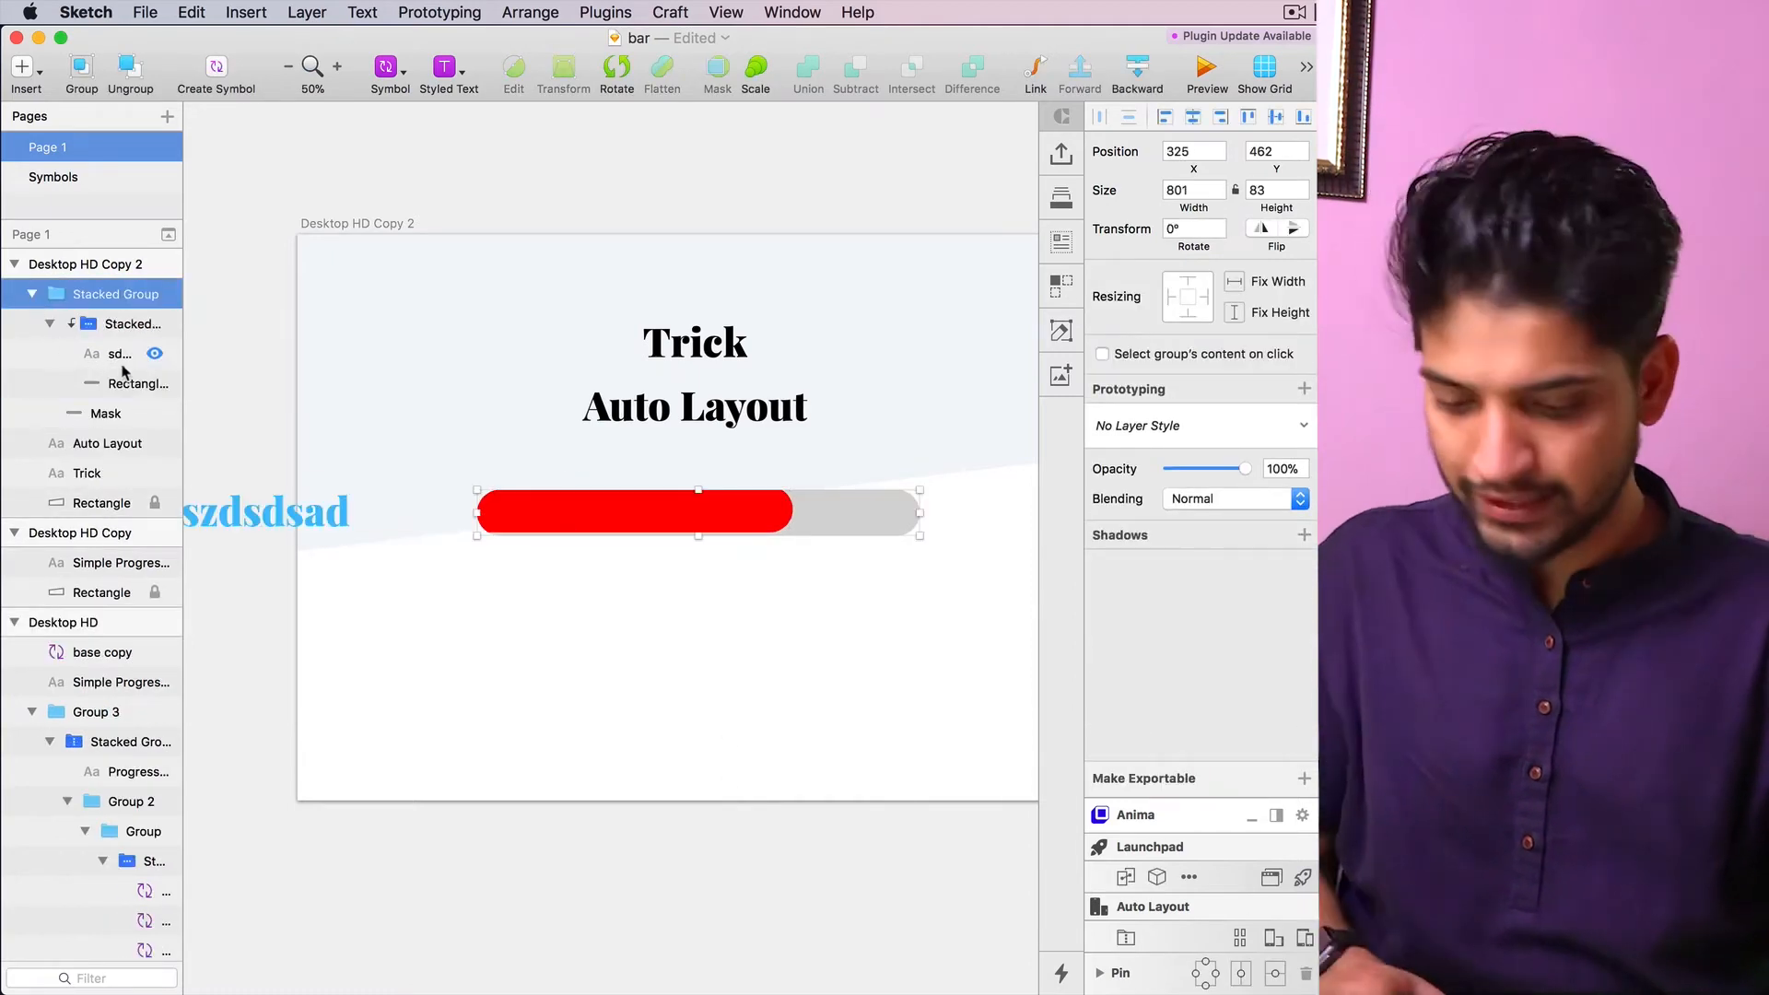
left_click(124, 359)
key("Return")
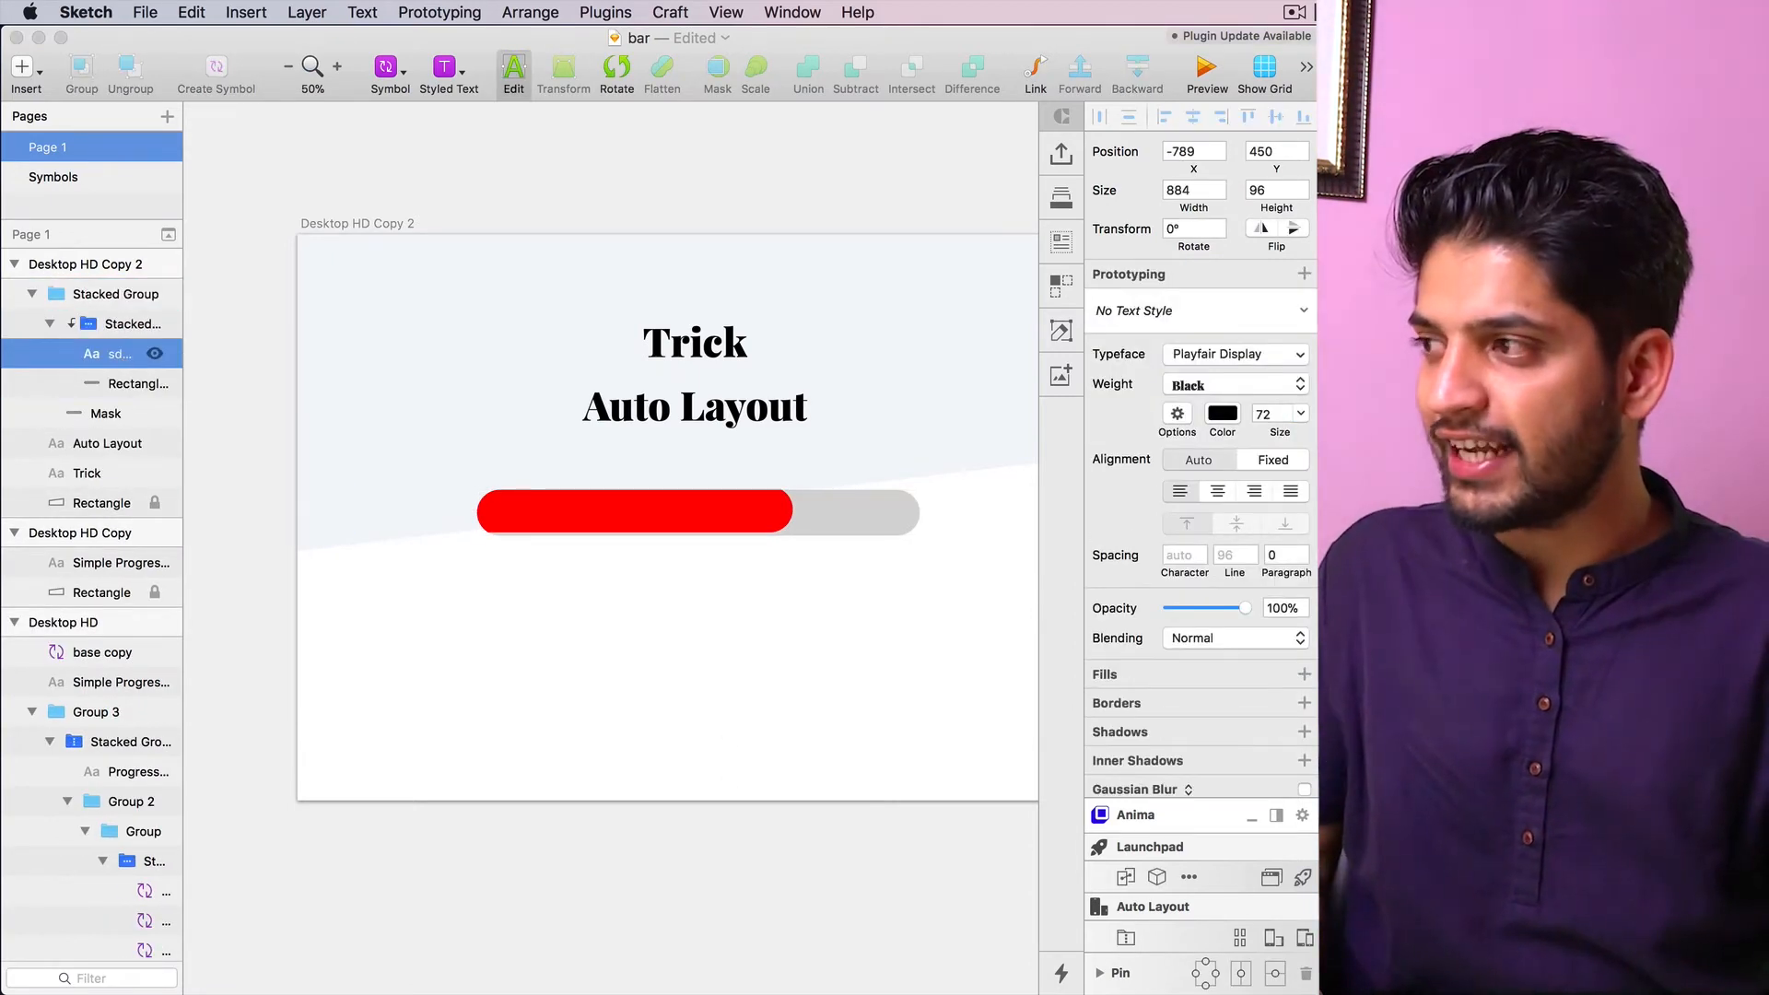
type("fsdfsdsdfsdfsd")
left_click(424, 712)
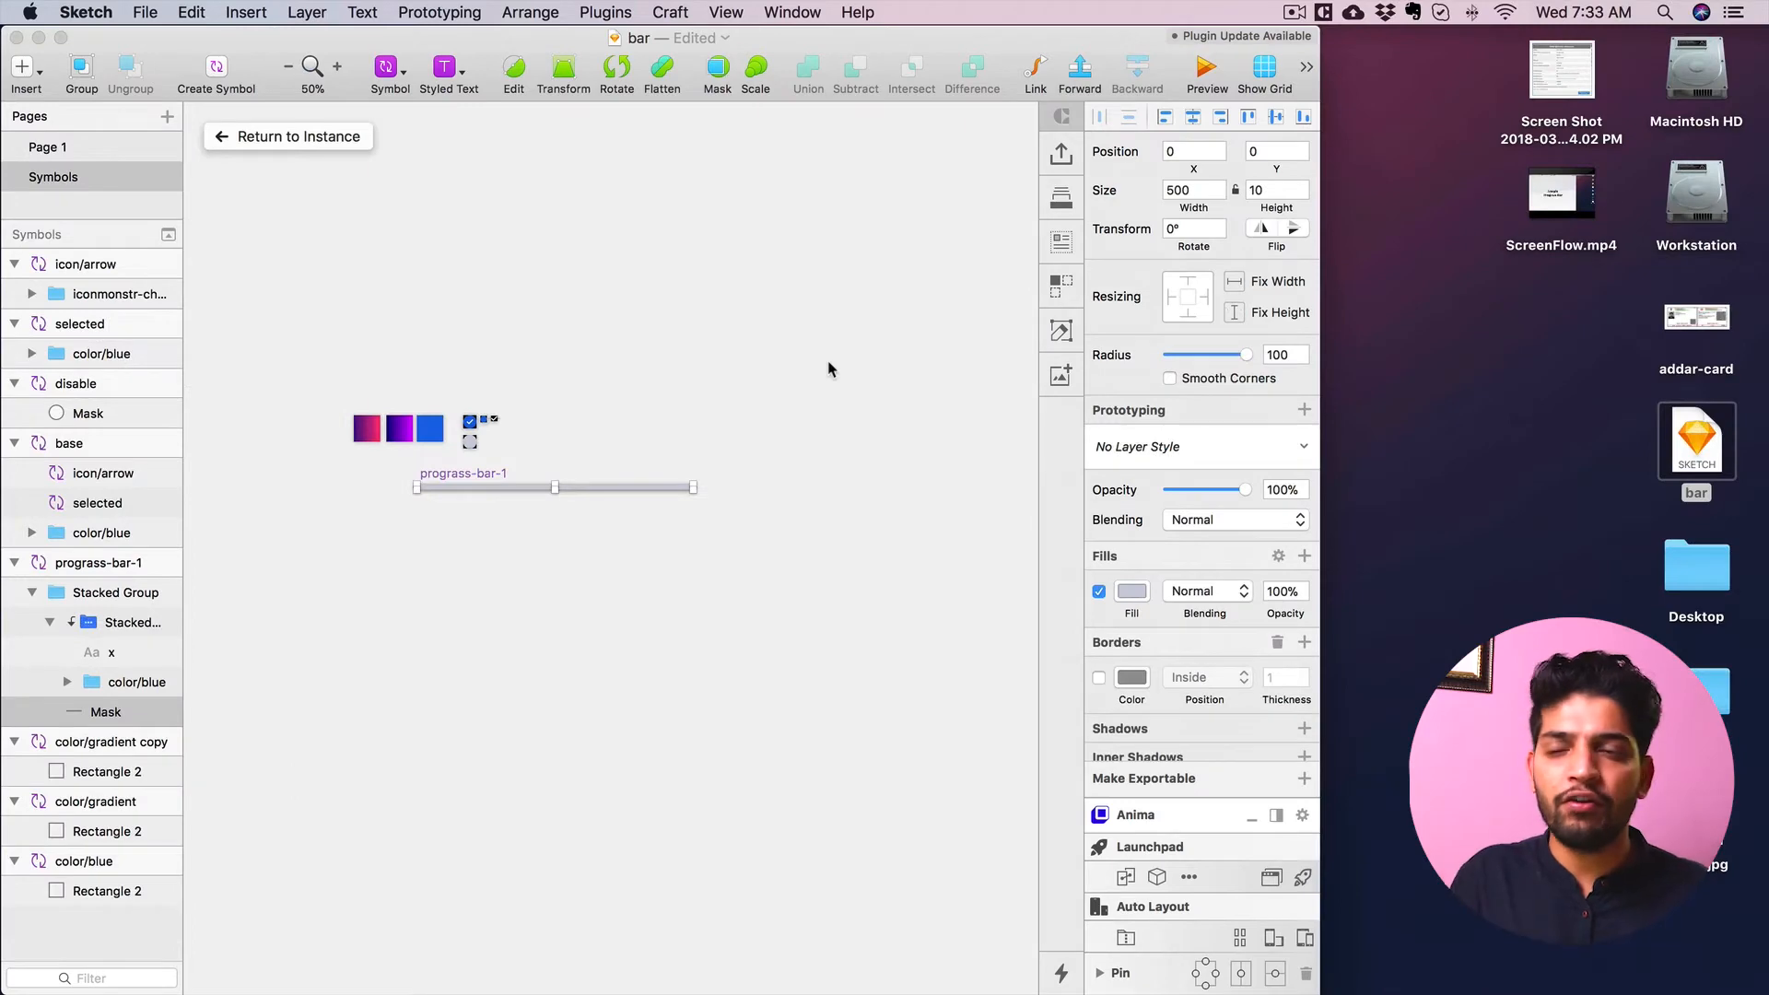
Switch to the full-screen document containing the x text and paste the copied grey Mask bar into its Desktop HD artboard
key("ctrl+Right")
key("super+v")
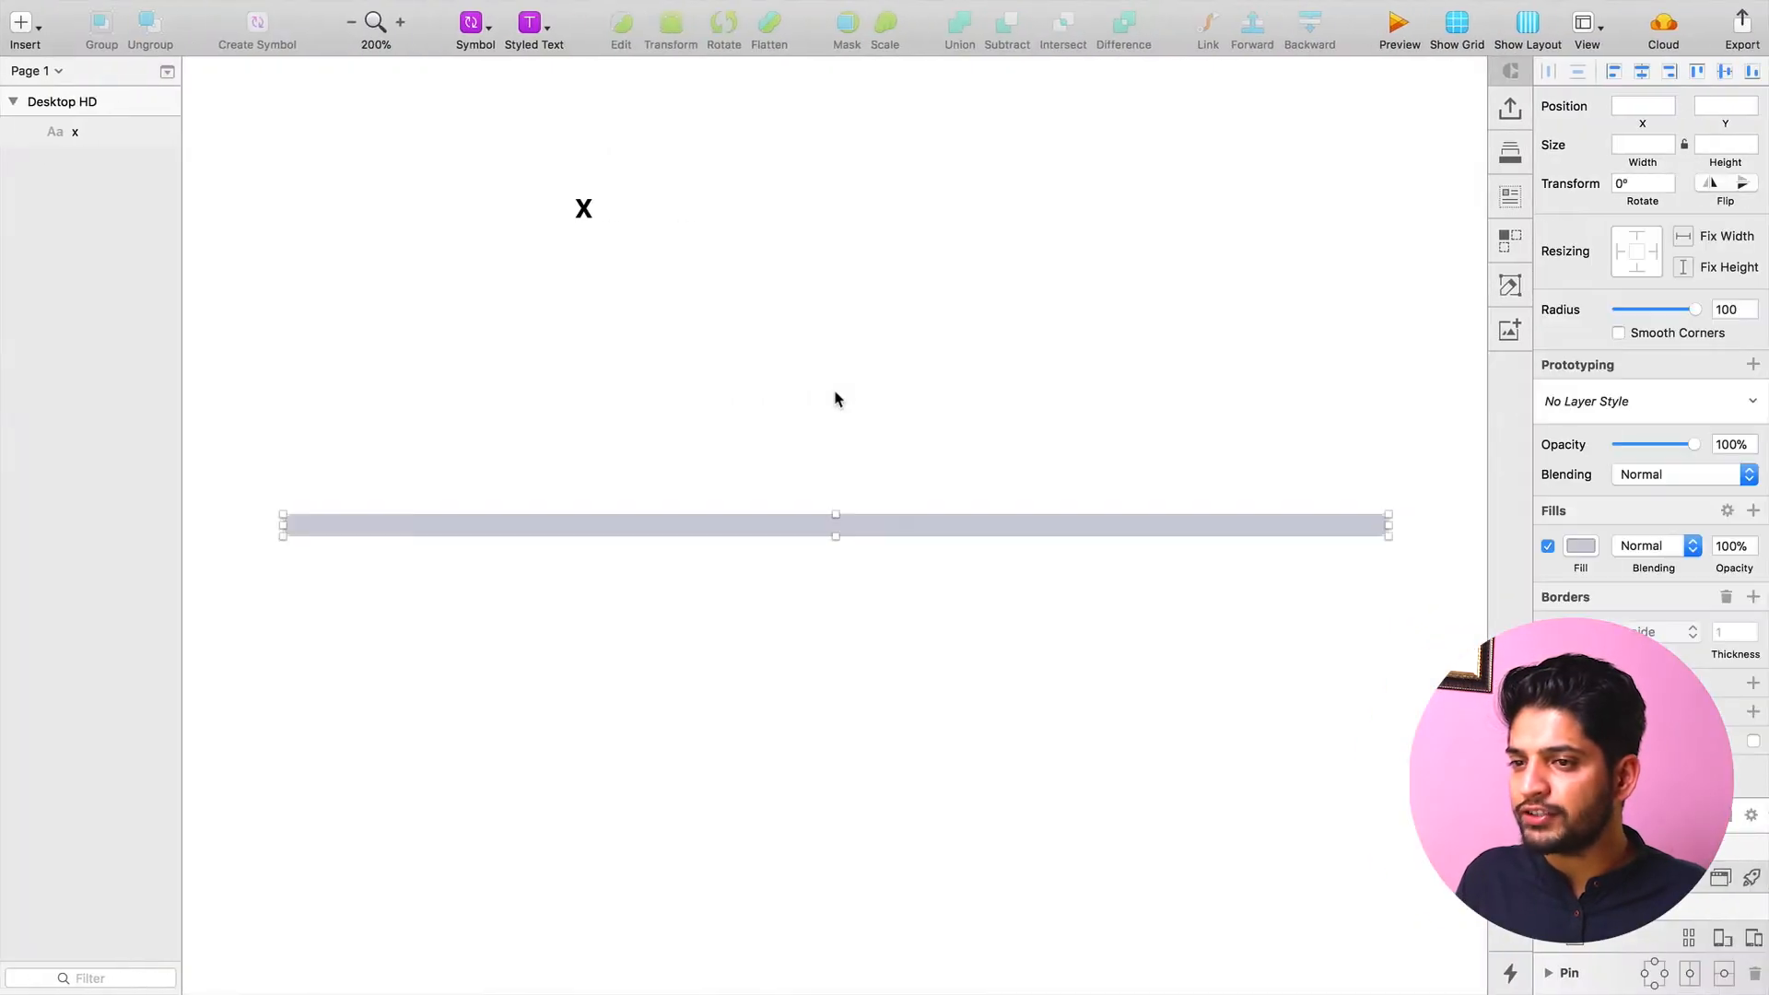
left_click_drag(737, 498, 809, 464)
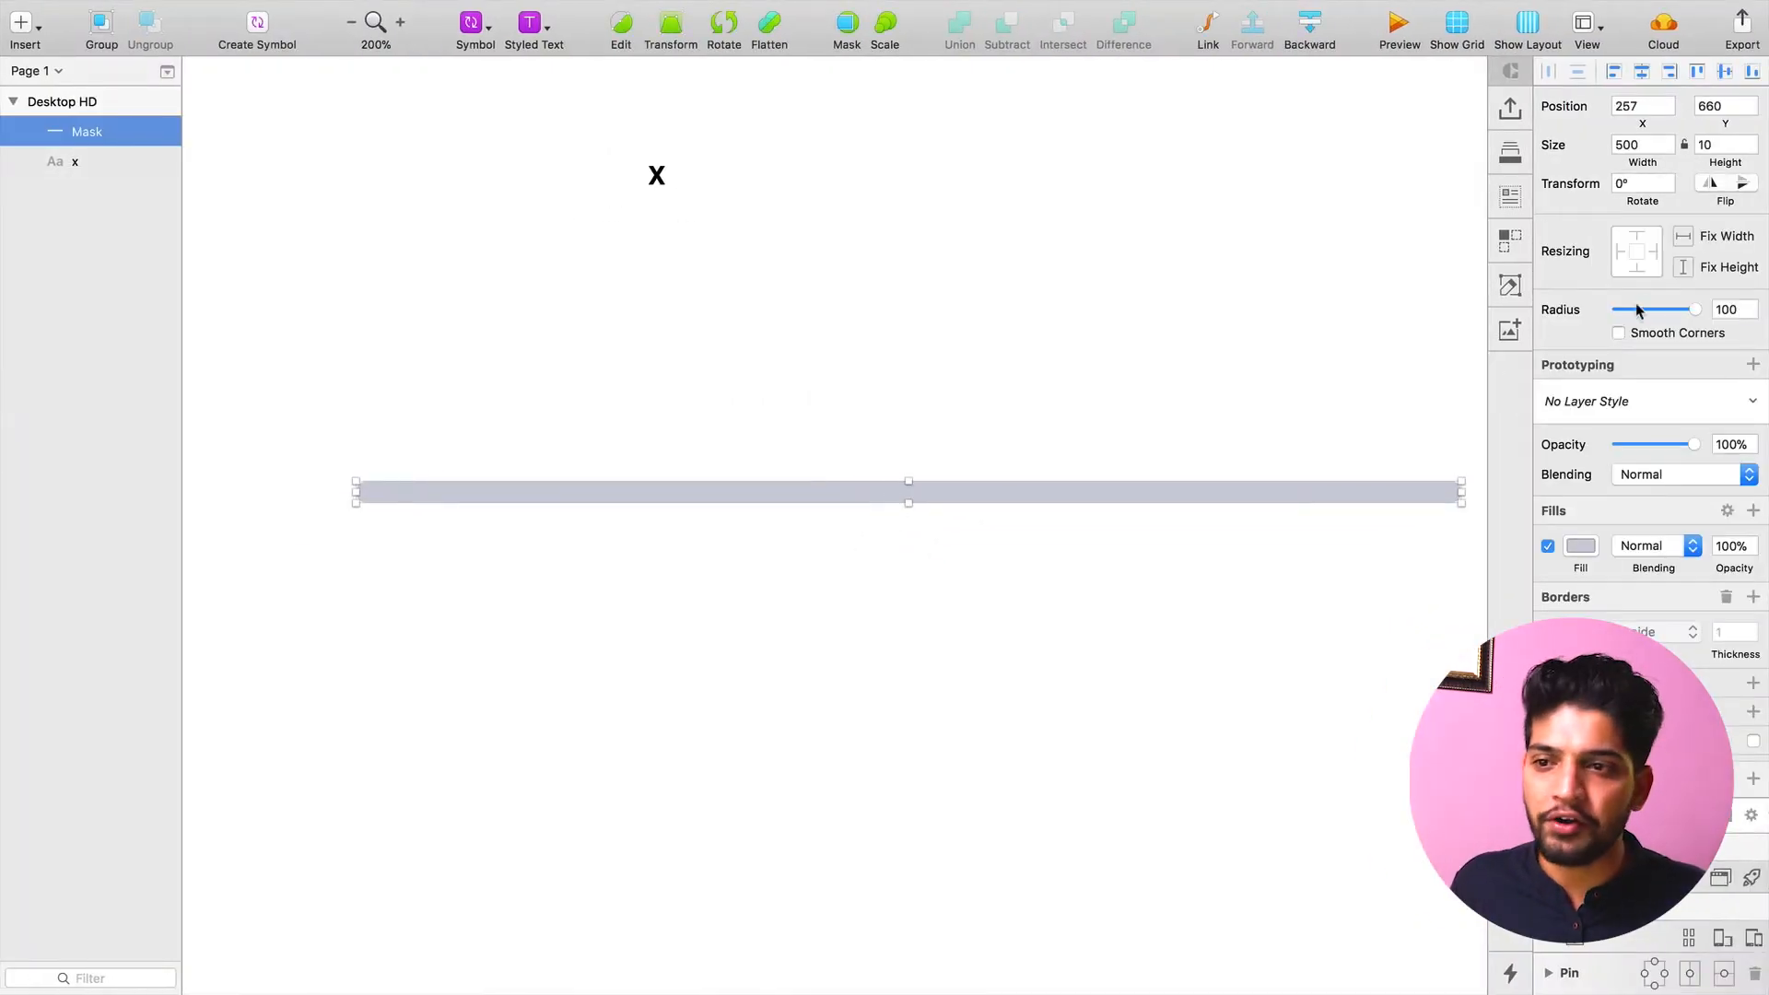
Turn off the Mask setting on the pasted grey bar
right_click(784, 508)
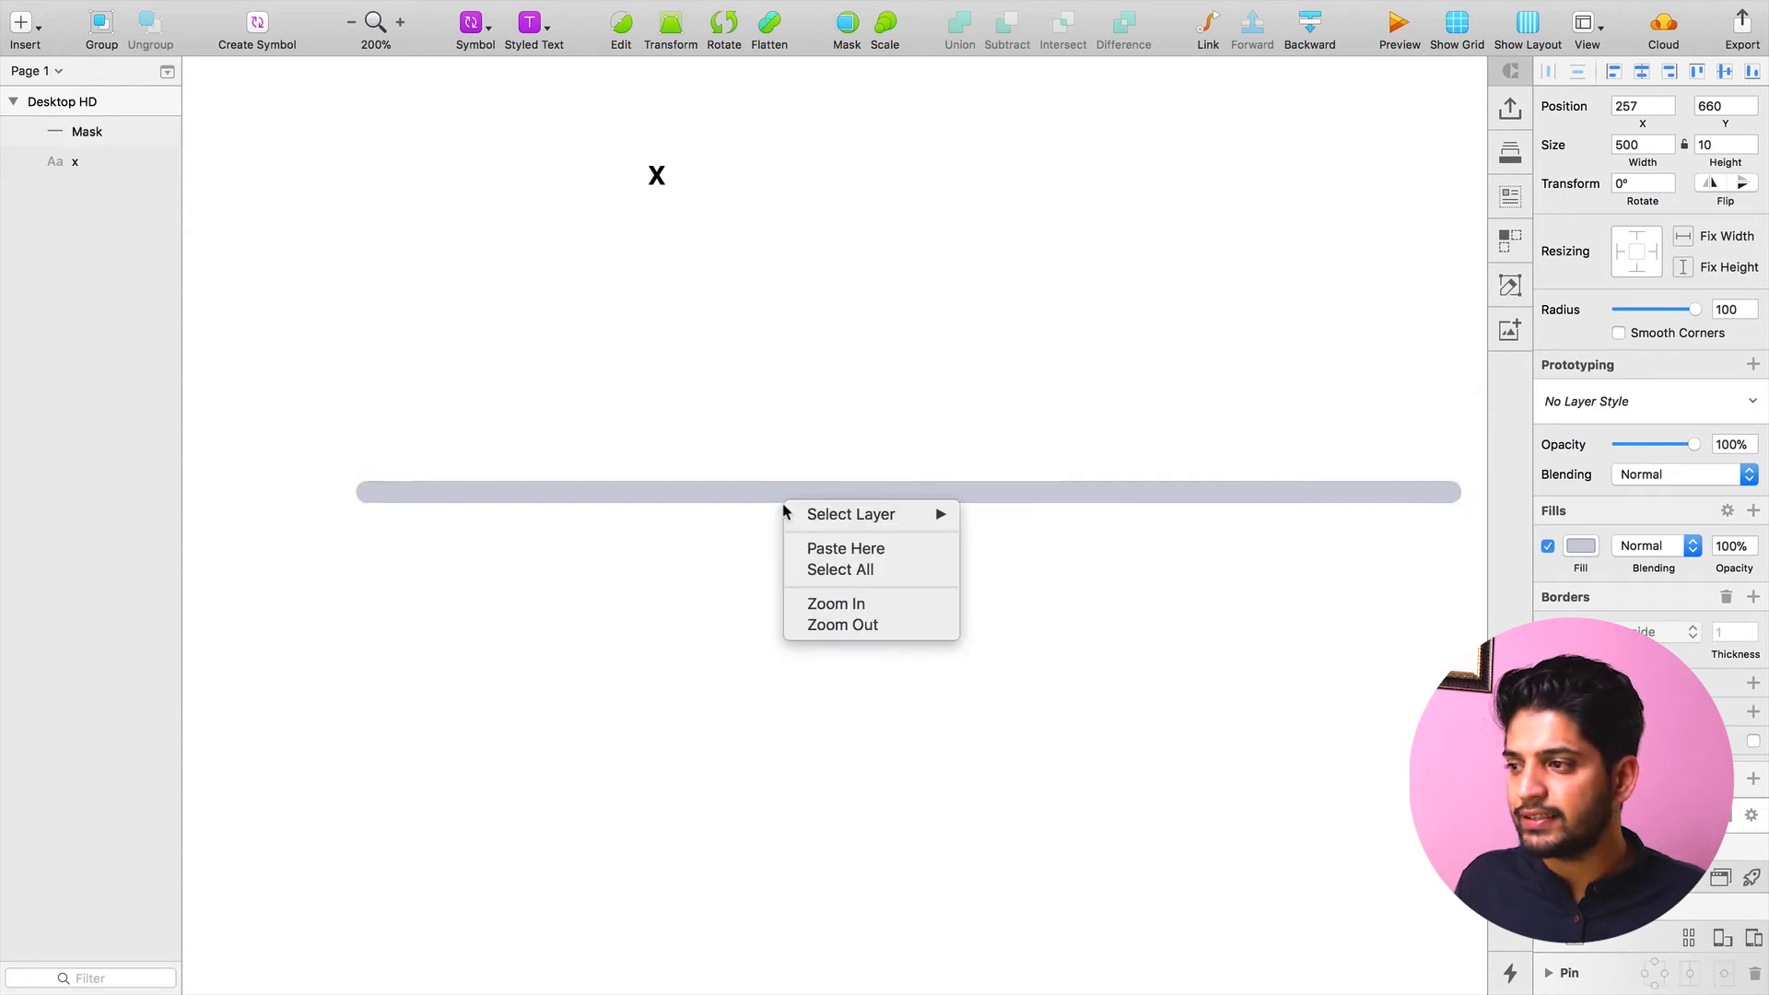
right_click(730, 500)
left_click(708, 497)
right_click(710, 498)
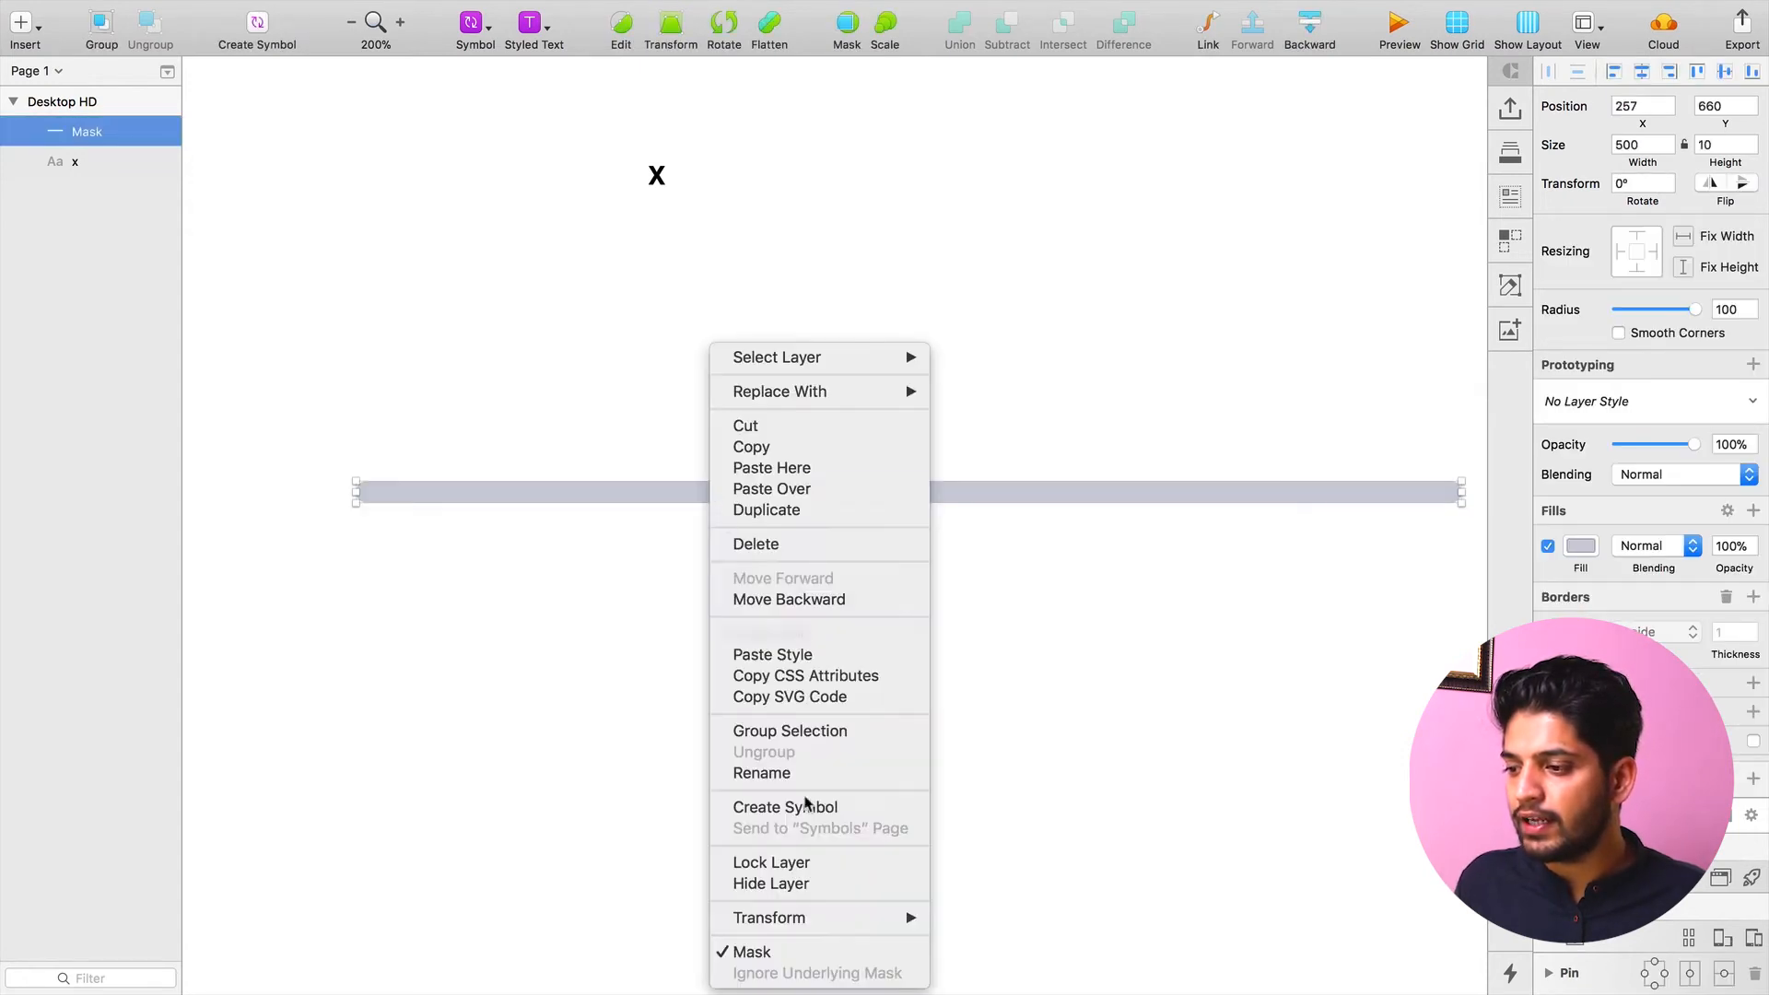
left_click(801, 948)
left_click(607, 744)
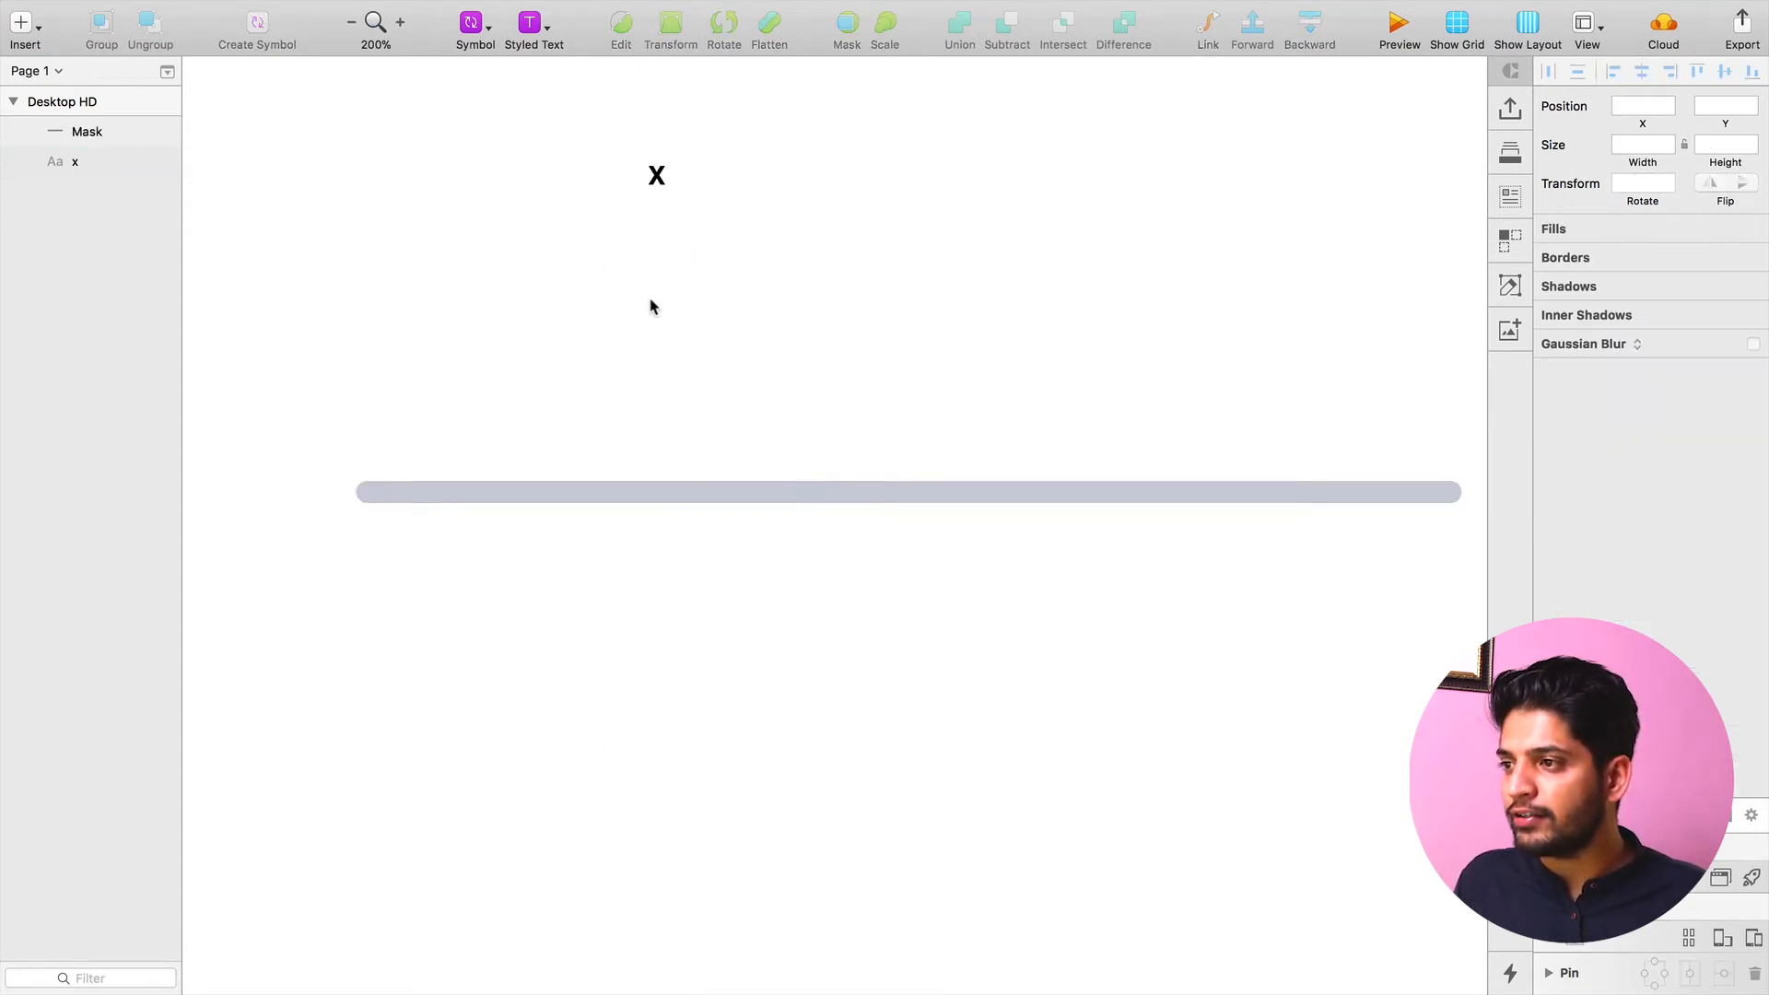
Duplicate the grey bar below the original and move the copy to about X 185, Y 753
scroll(650, 306, "left", 2)
scroll(651, 306, "down", 1)
left_click_drag(916, 458, 861, 641)
scroll(1183, 642, "right", 3)
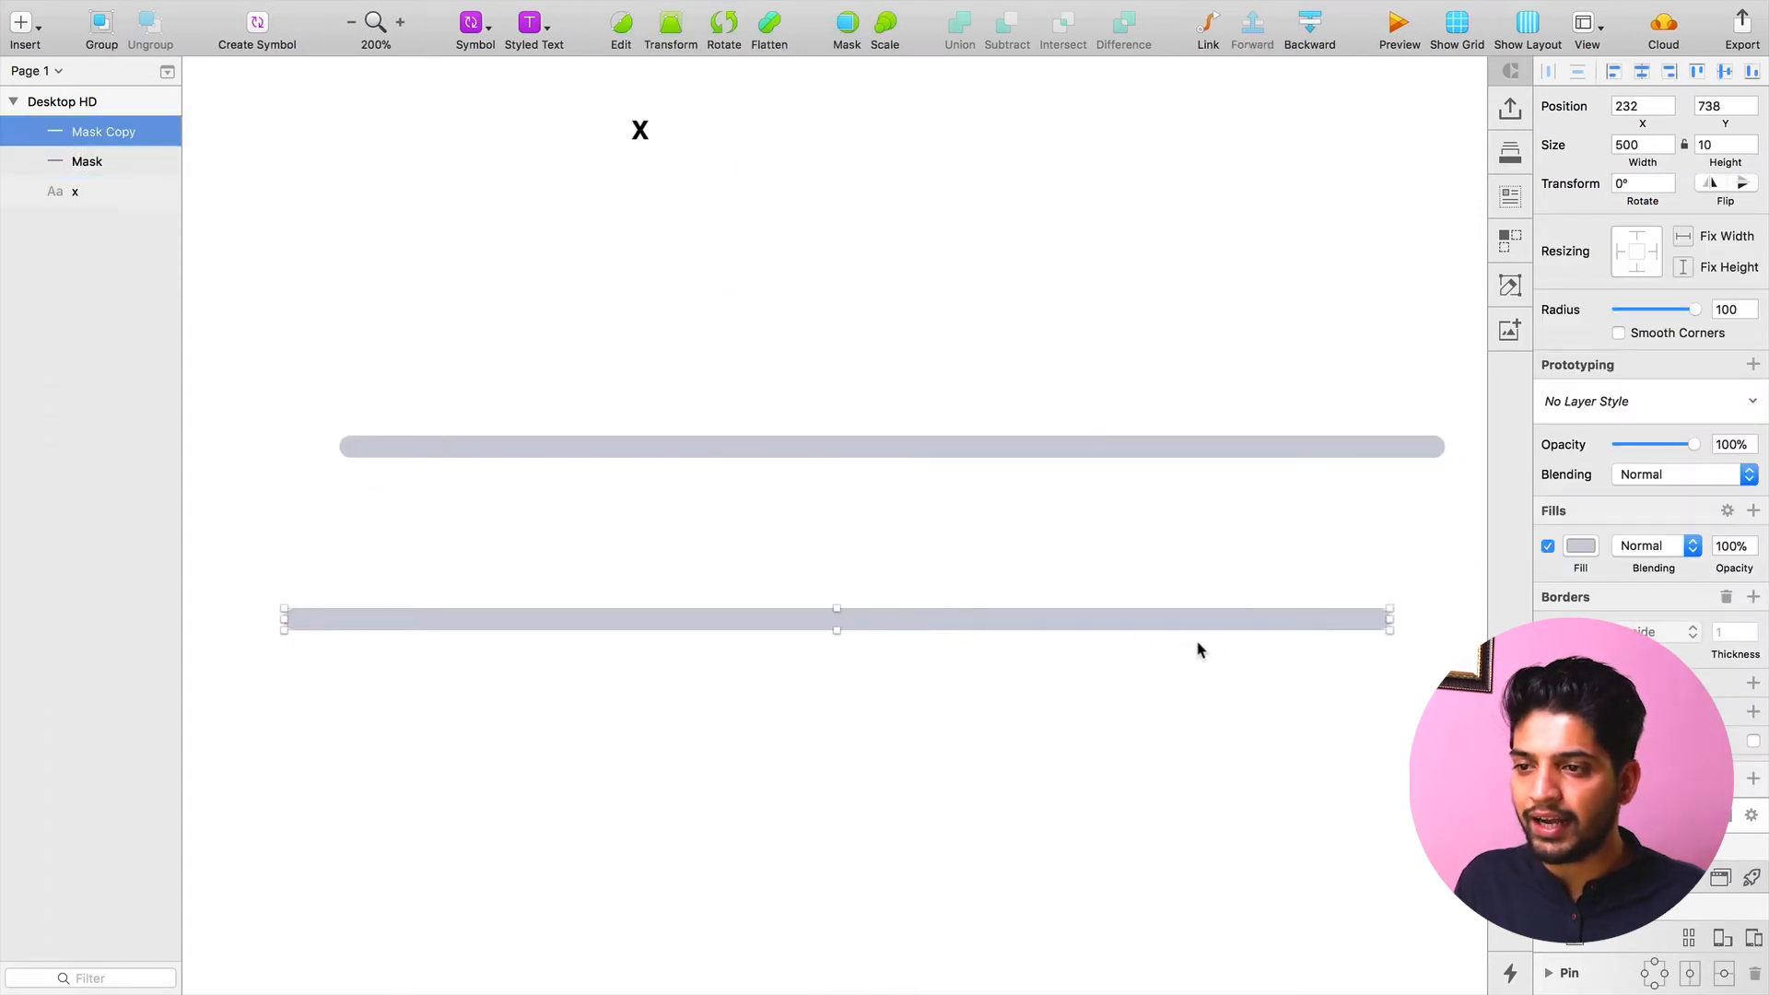
left_click_drag(1218, 634, 1114, 667)
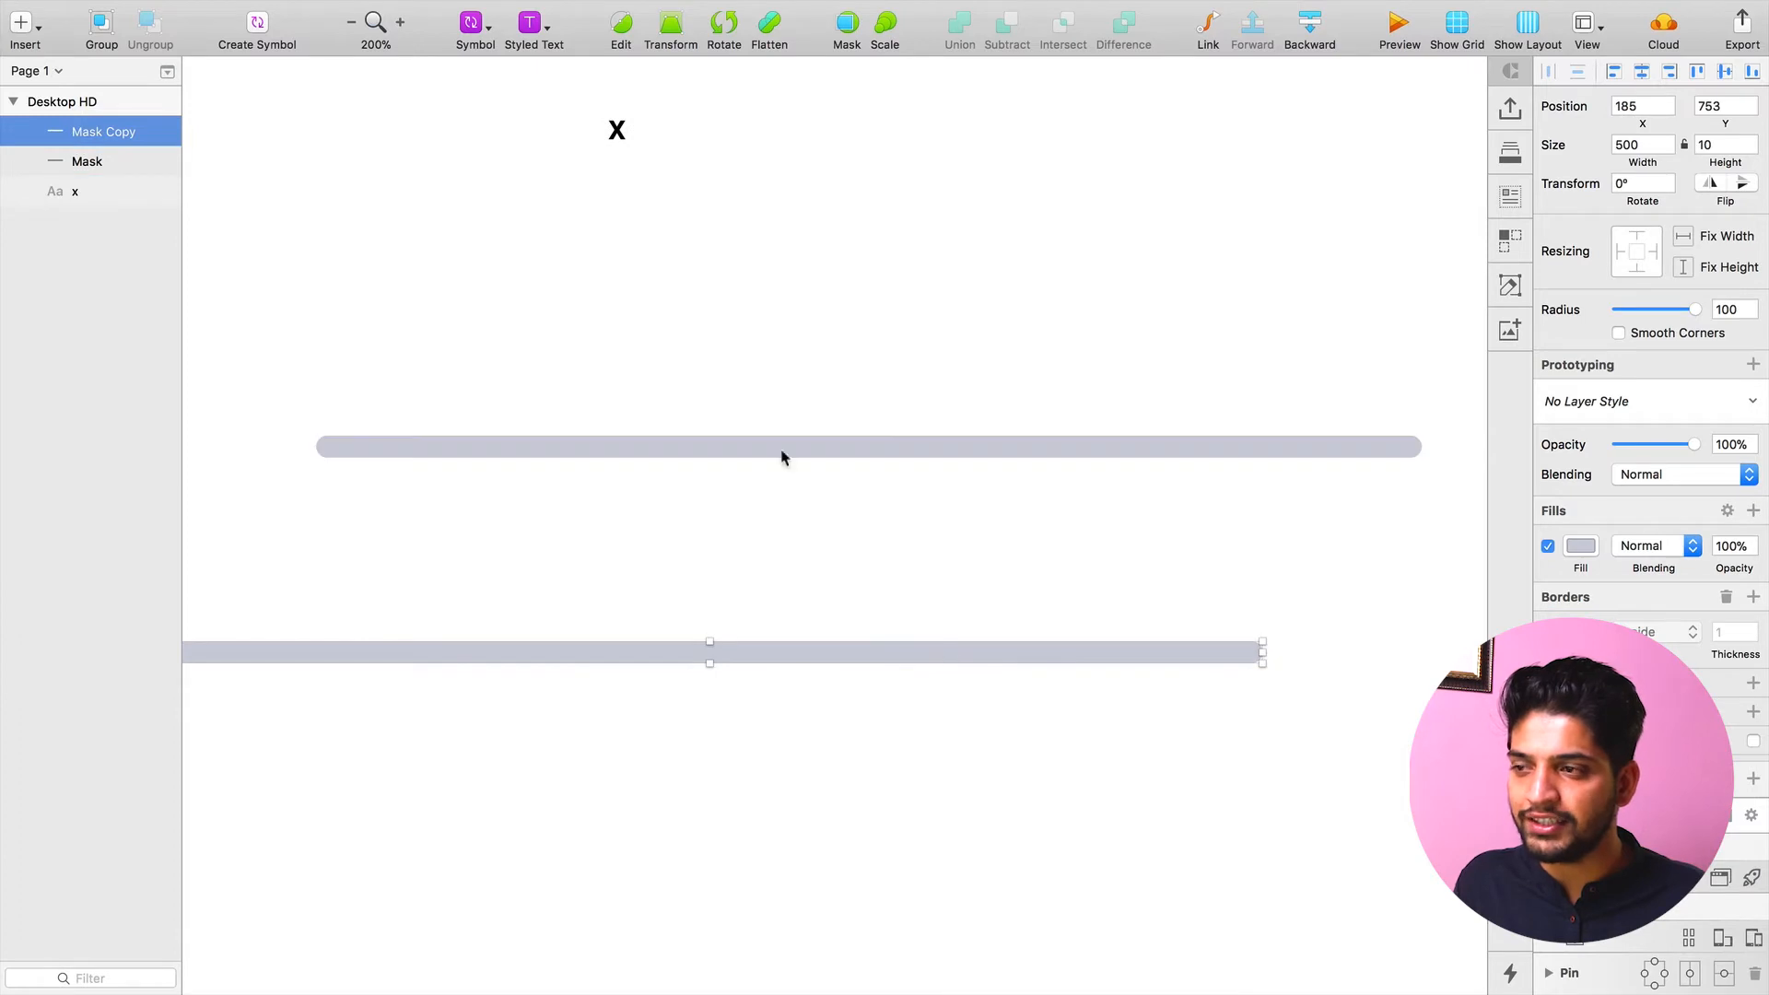
scroll(1161, 497, "left", 7)
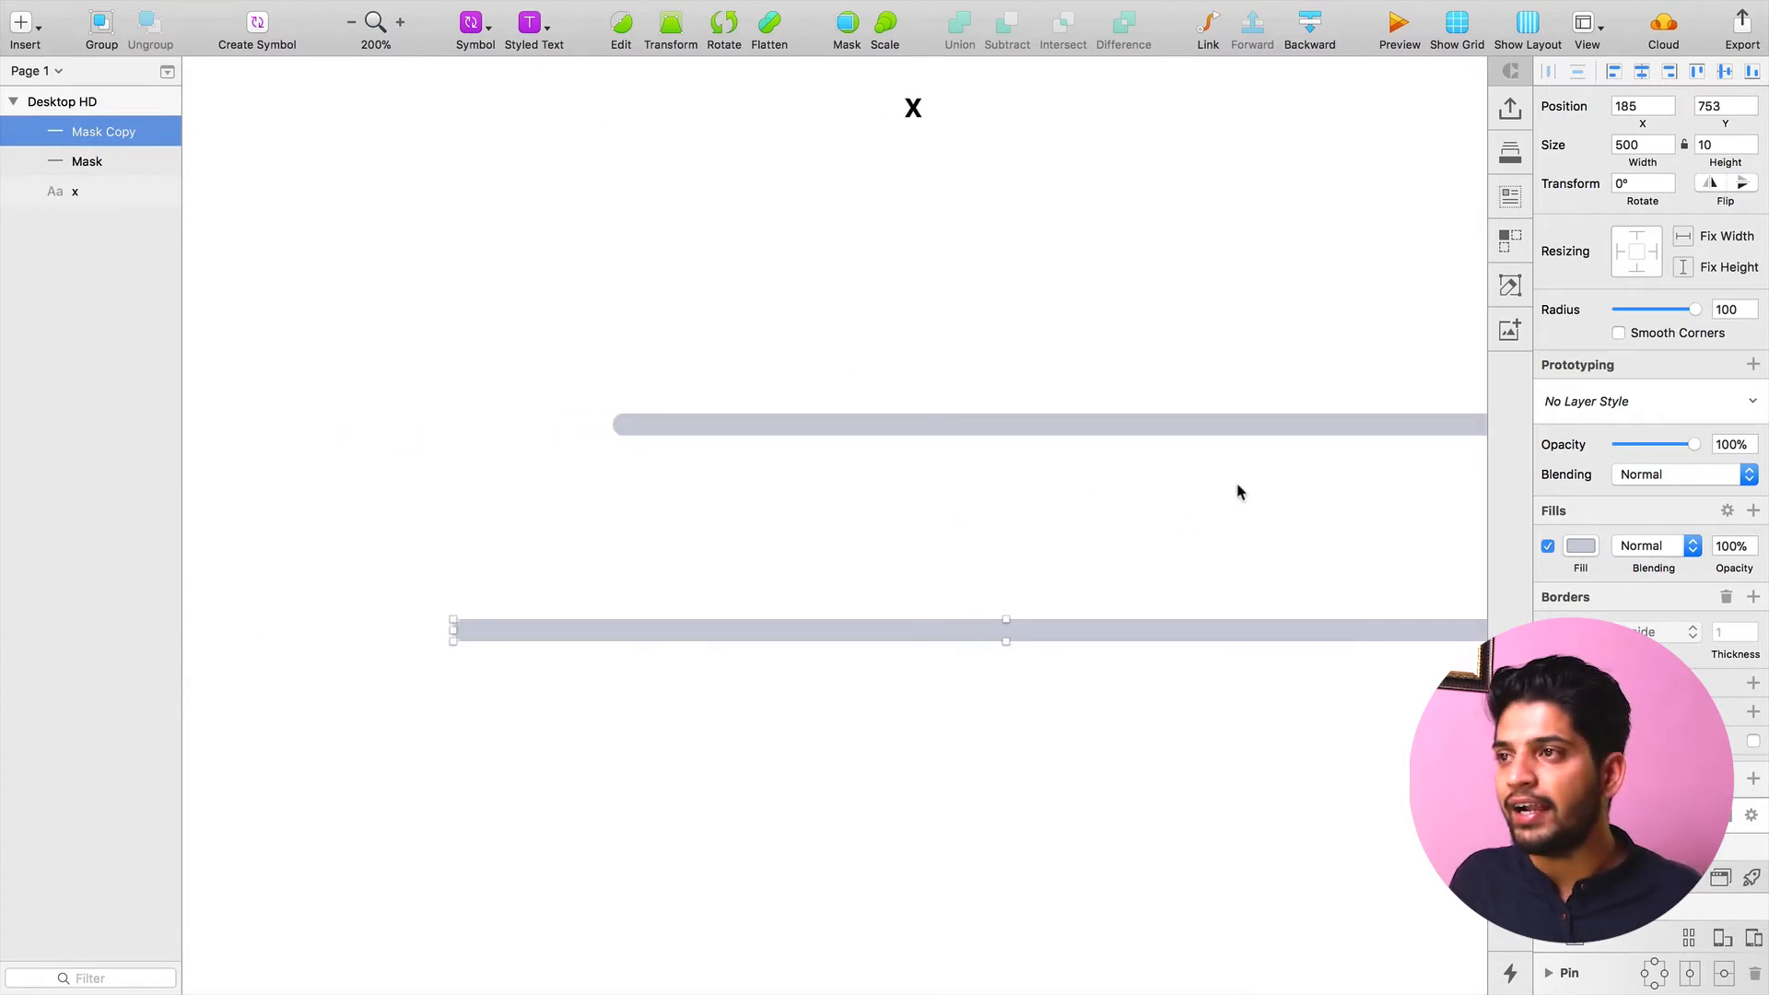
Place the x text flush against the start of the lower bar and vertically centre the two layers
left_click_drag(912, 106, 438, 624)
key("z")
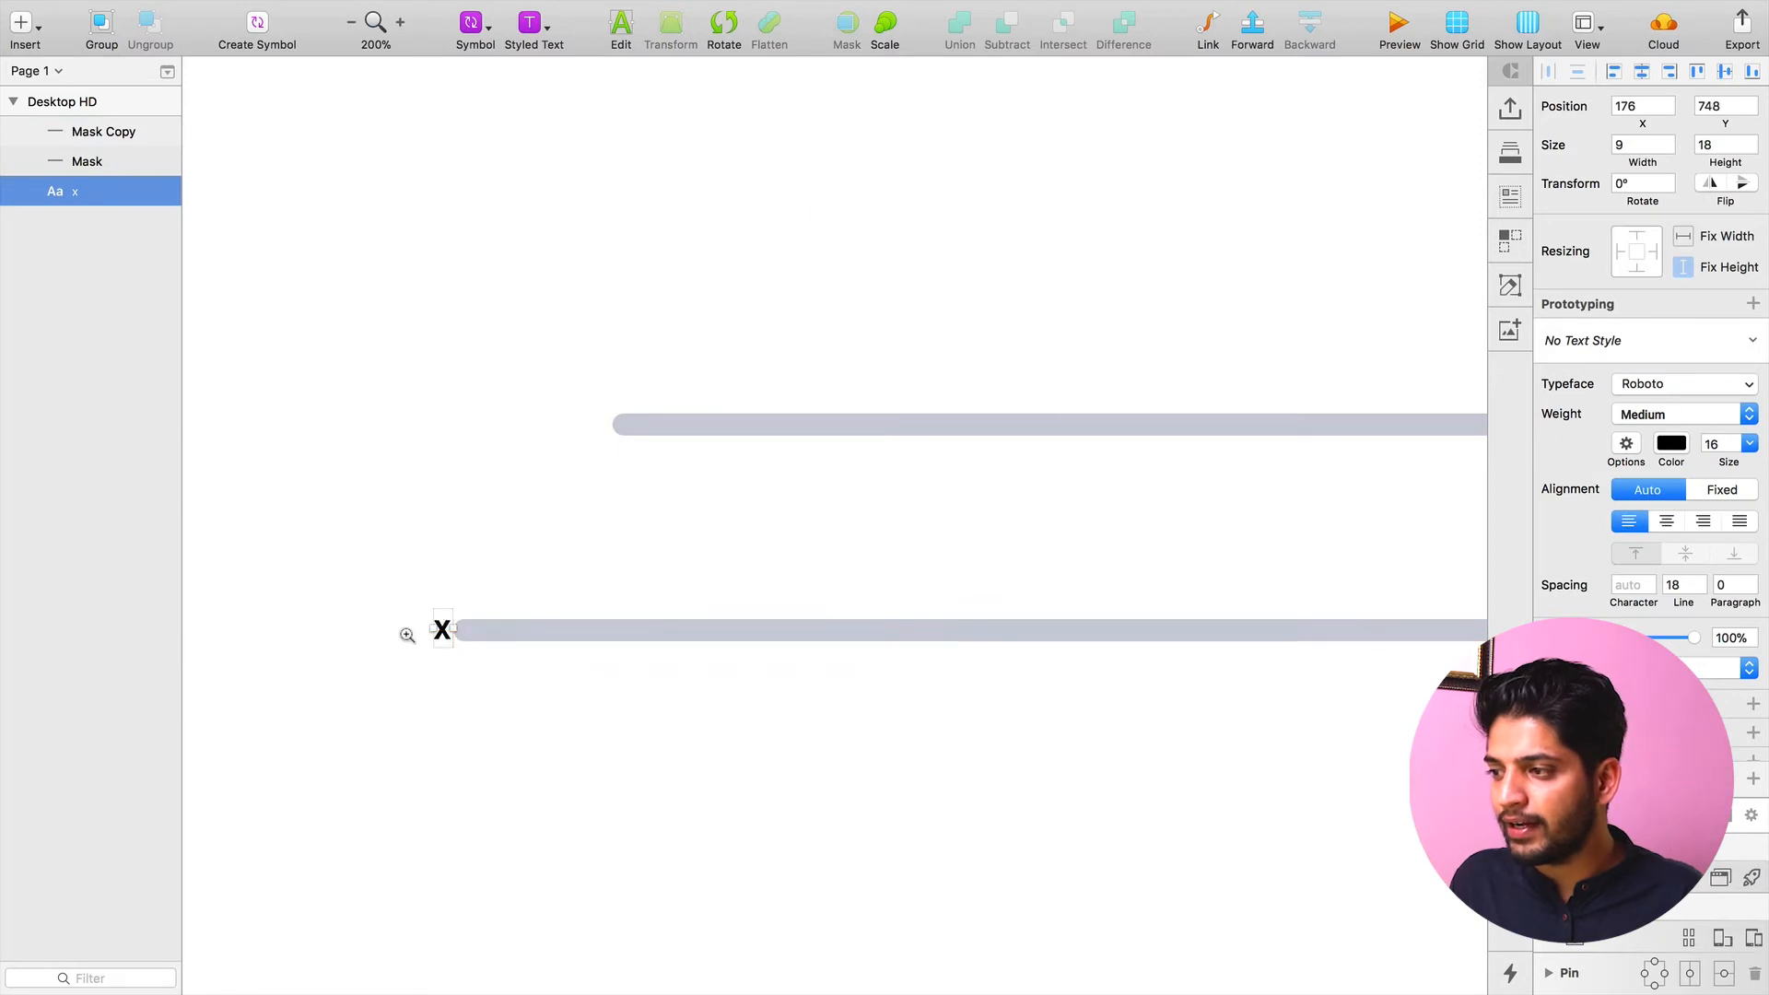
left_click(405, 636)
left_click(404, 636)
left_click(487, 631)
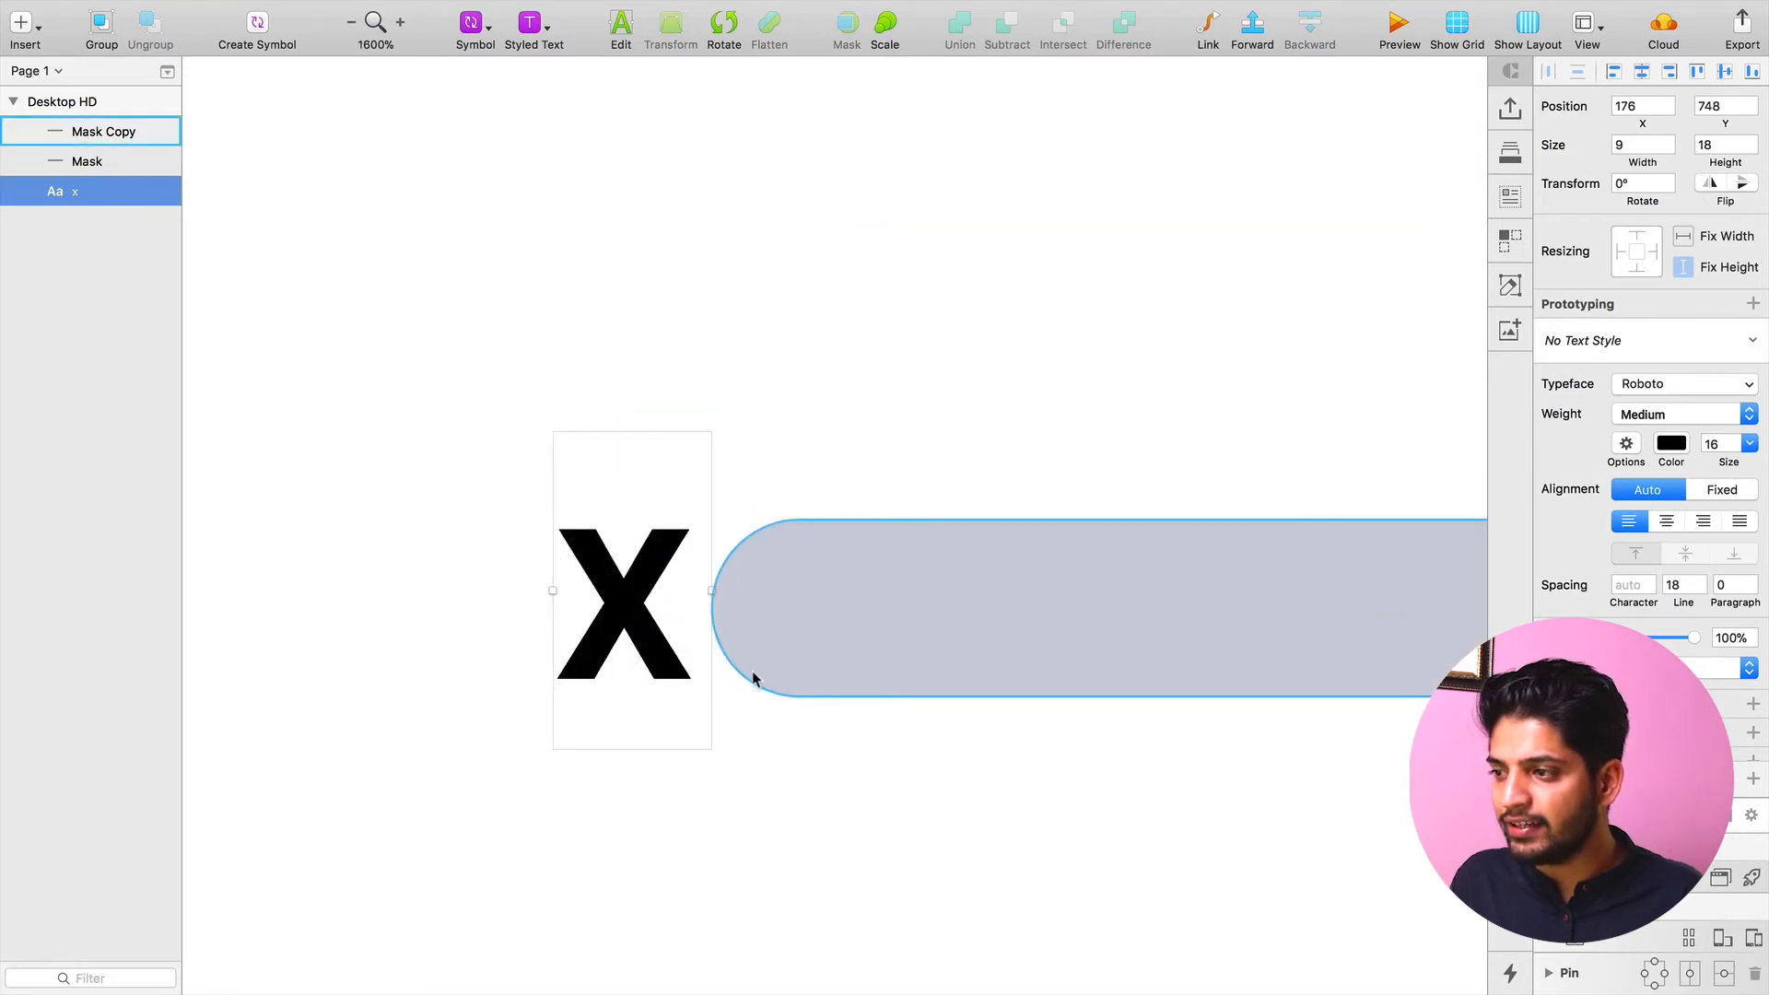
left_click_drag(394, 255, 1114, 931)
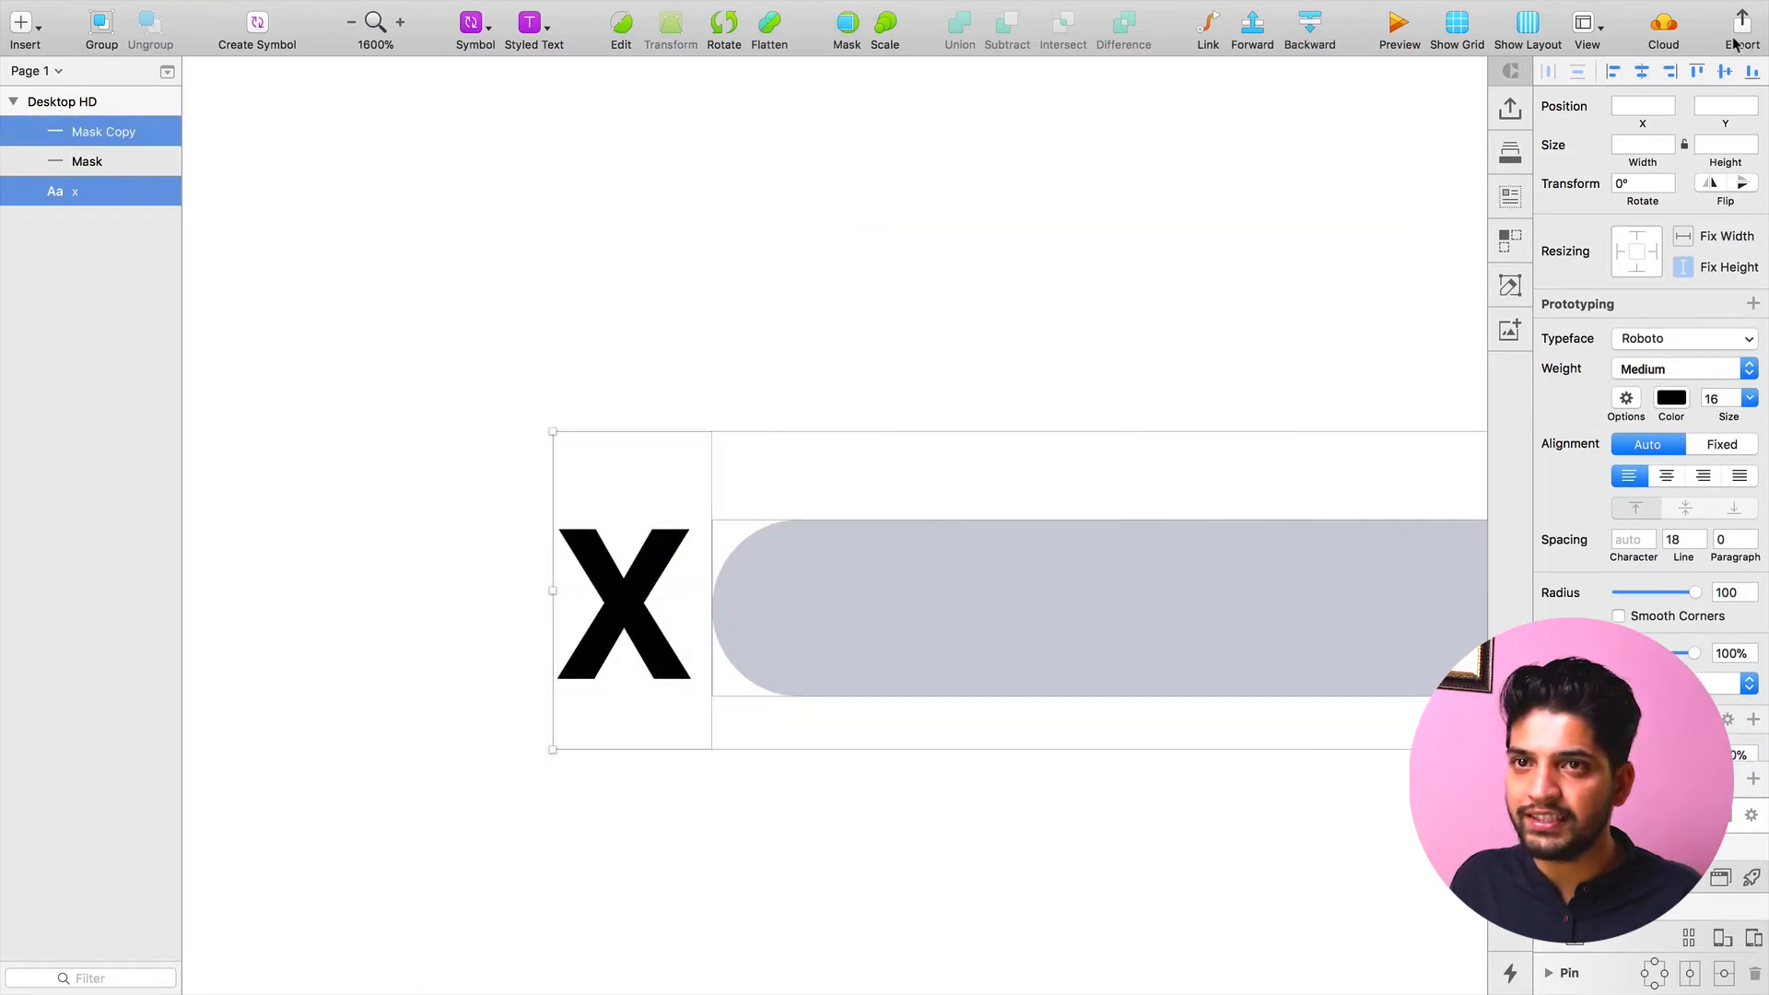
left_click(1728, 72)
Inspect the alignment of the x text with the lower bar and the placement of both bars
left_click(881, 200)
key("z")
left_click(882, 201, "alt")
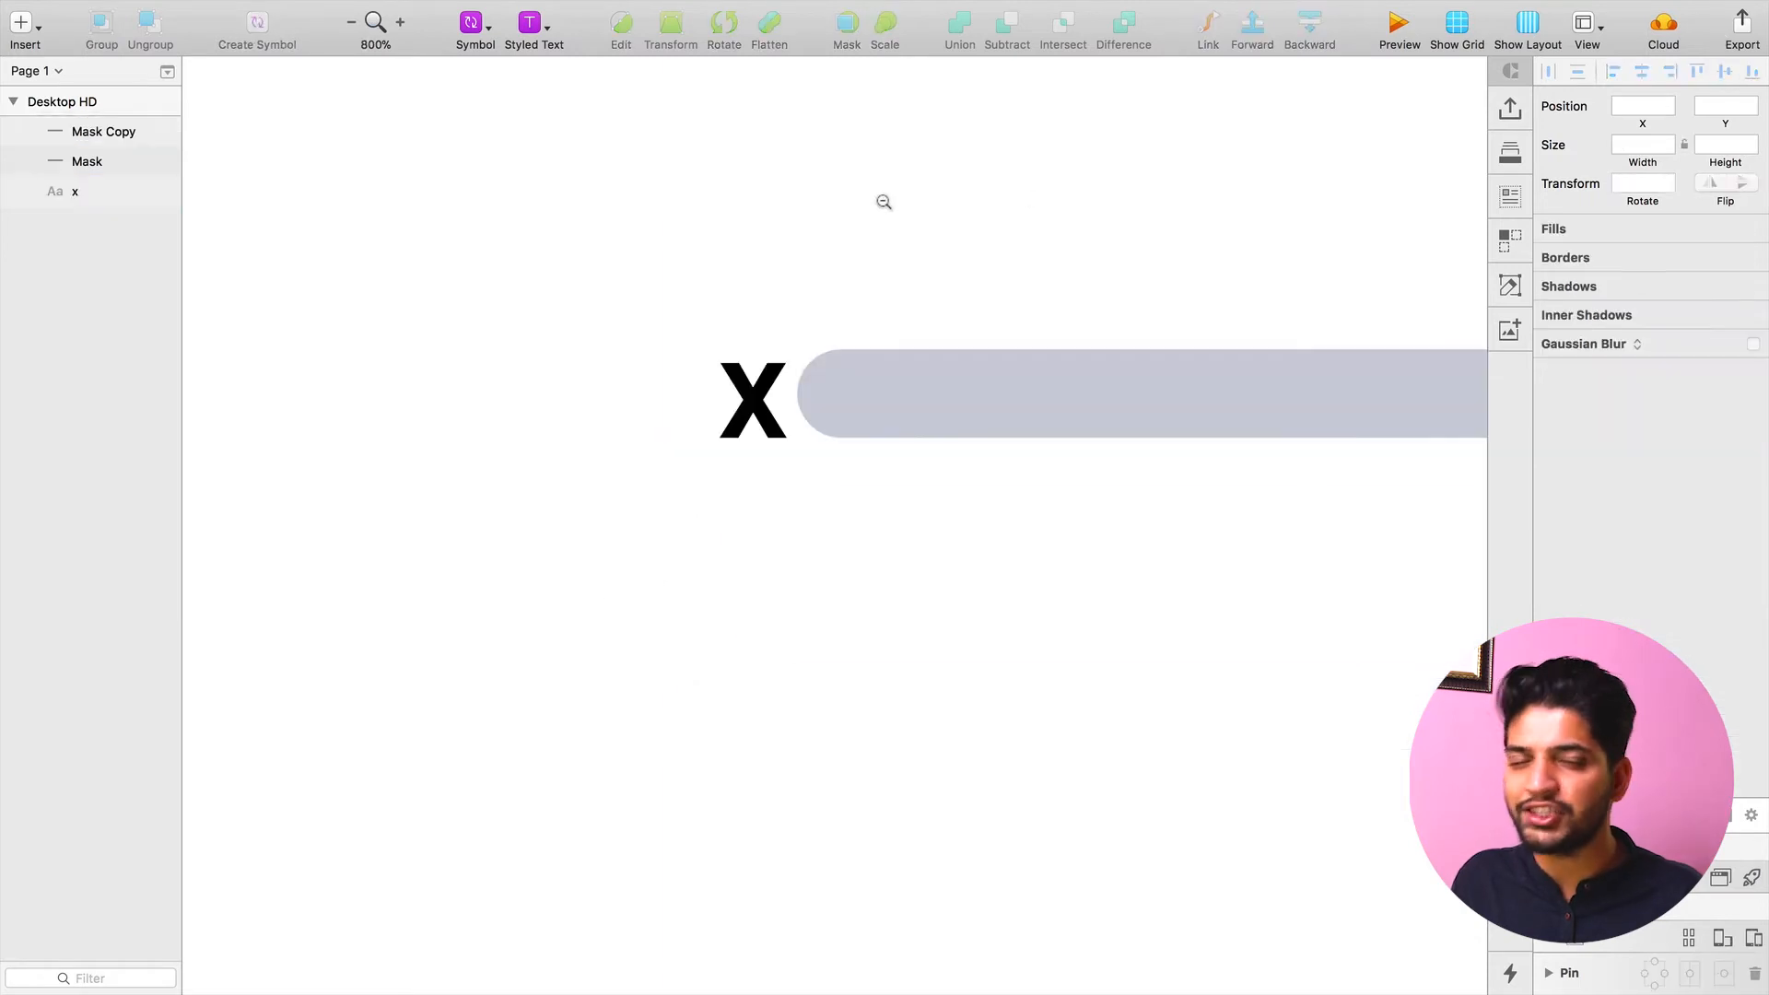
left_click_drag(1063, 152, 926, 249)
left_click(925, 249)
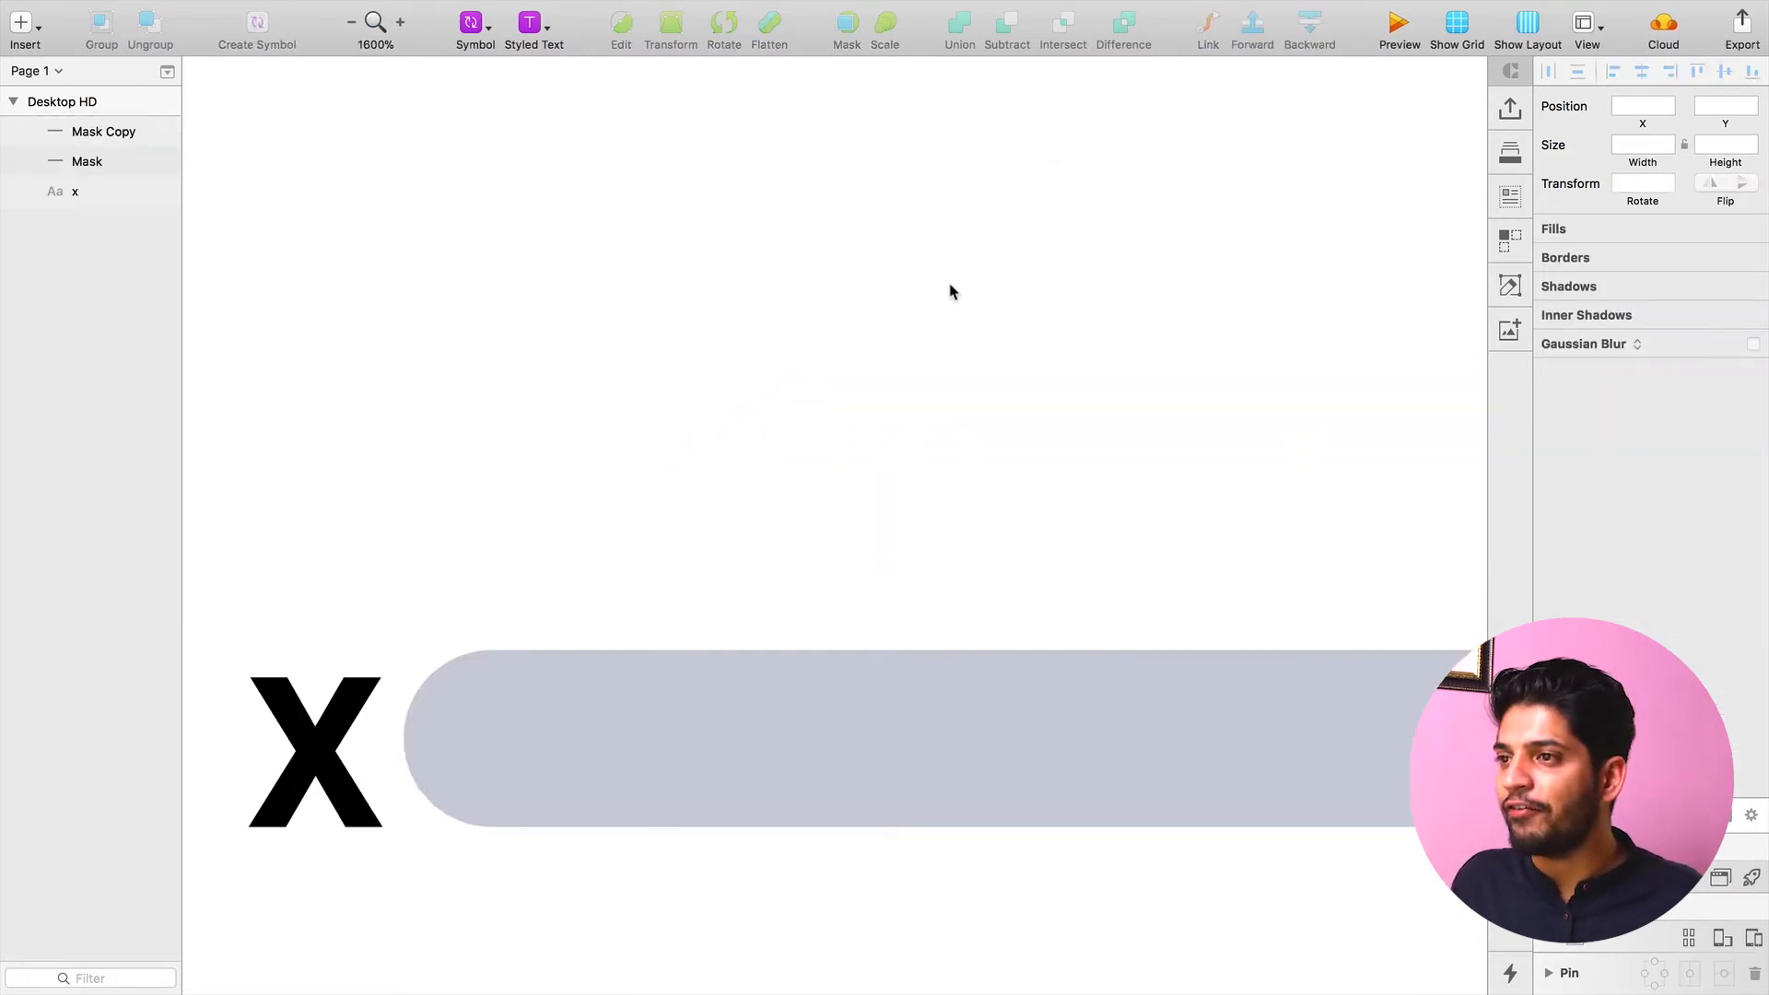
left_click(999, 264, "alt")
left_click(999, 261, "alt")
left_click_drag(1127, 250, 589, 422)
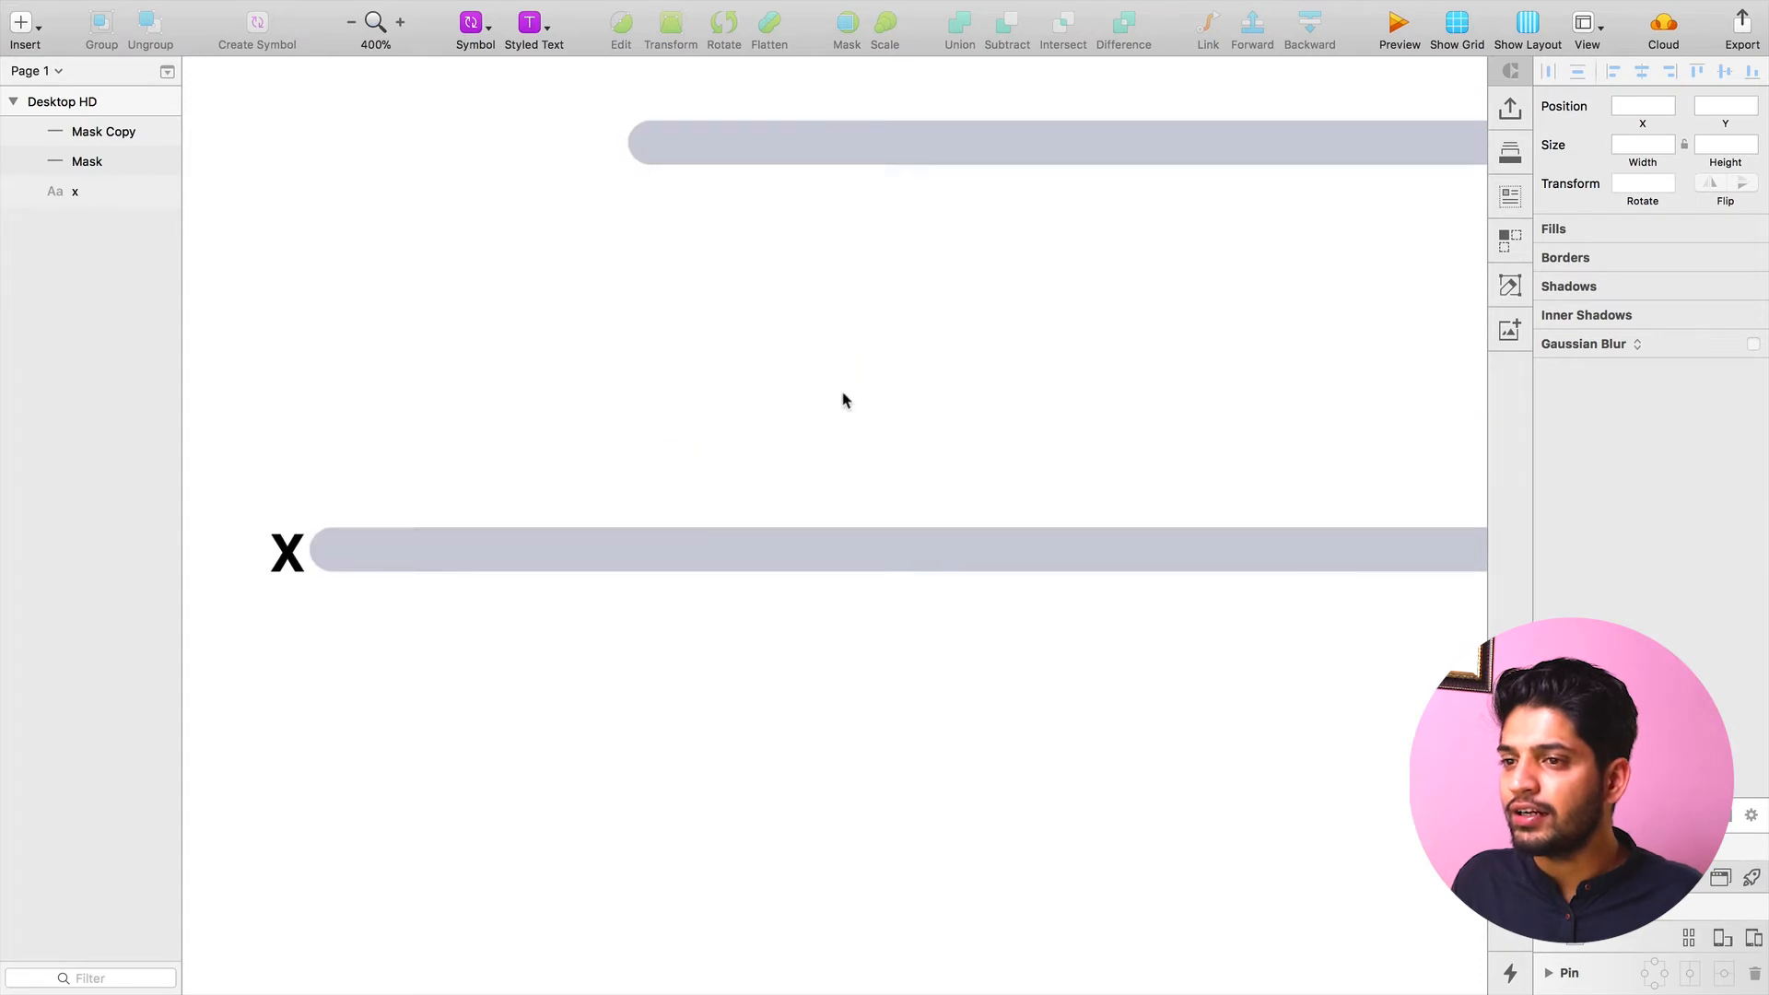
key("z")
left_click(840, 395, "alt")
left_click_drag(919, 387, 758, 446)
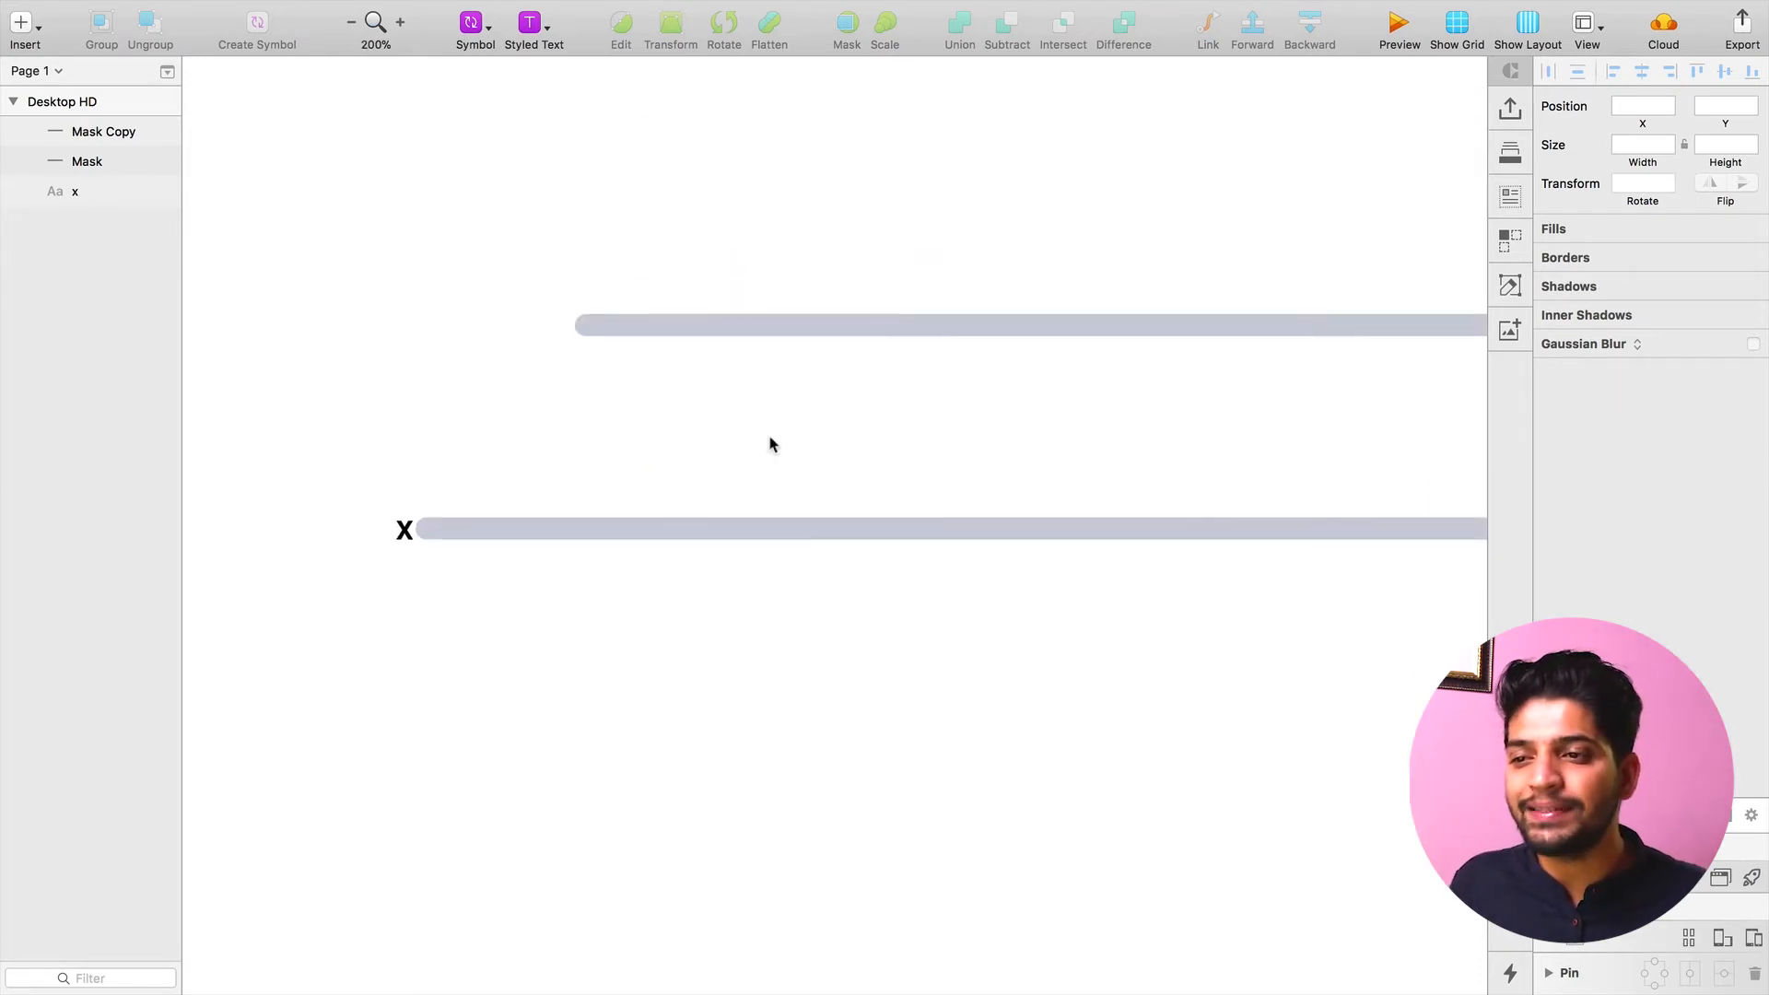
scroll(992, 423, "right", 5)
left_click(1097, 553)
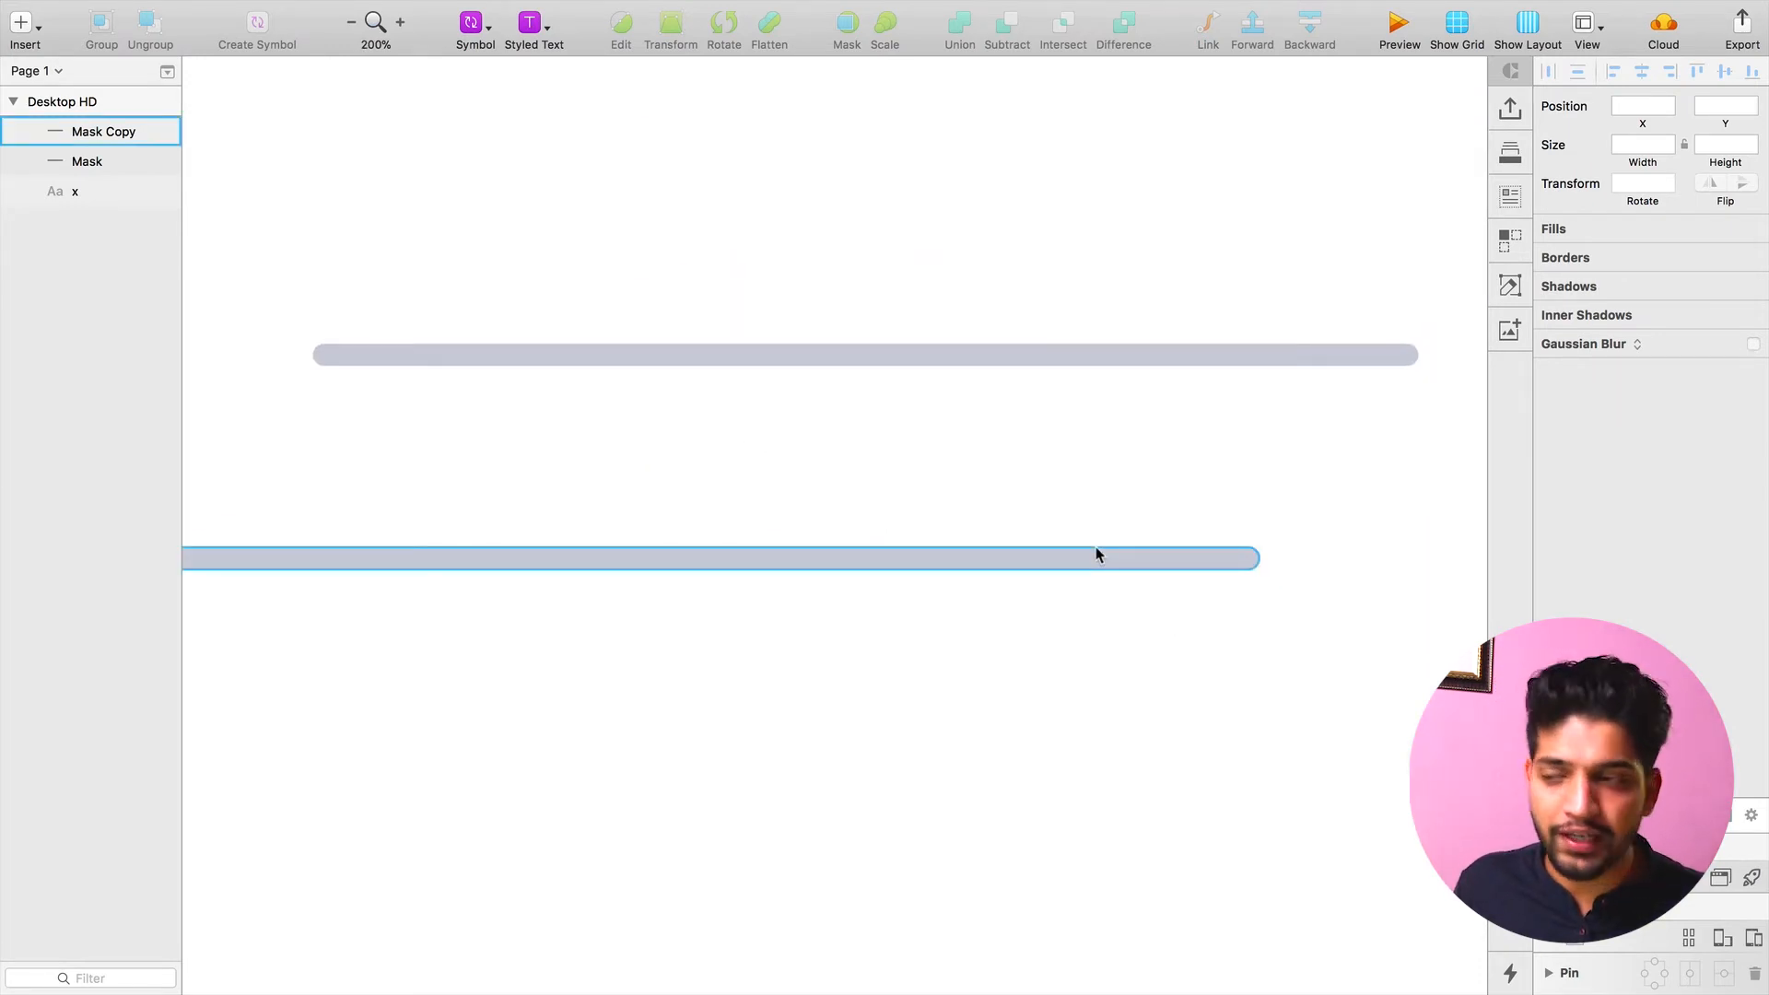
left_click(1055, 640)
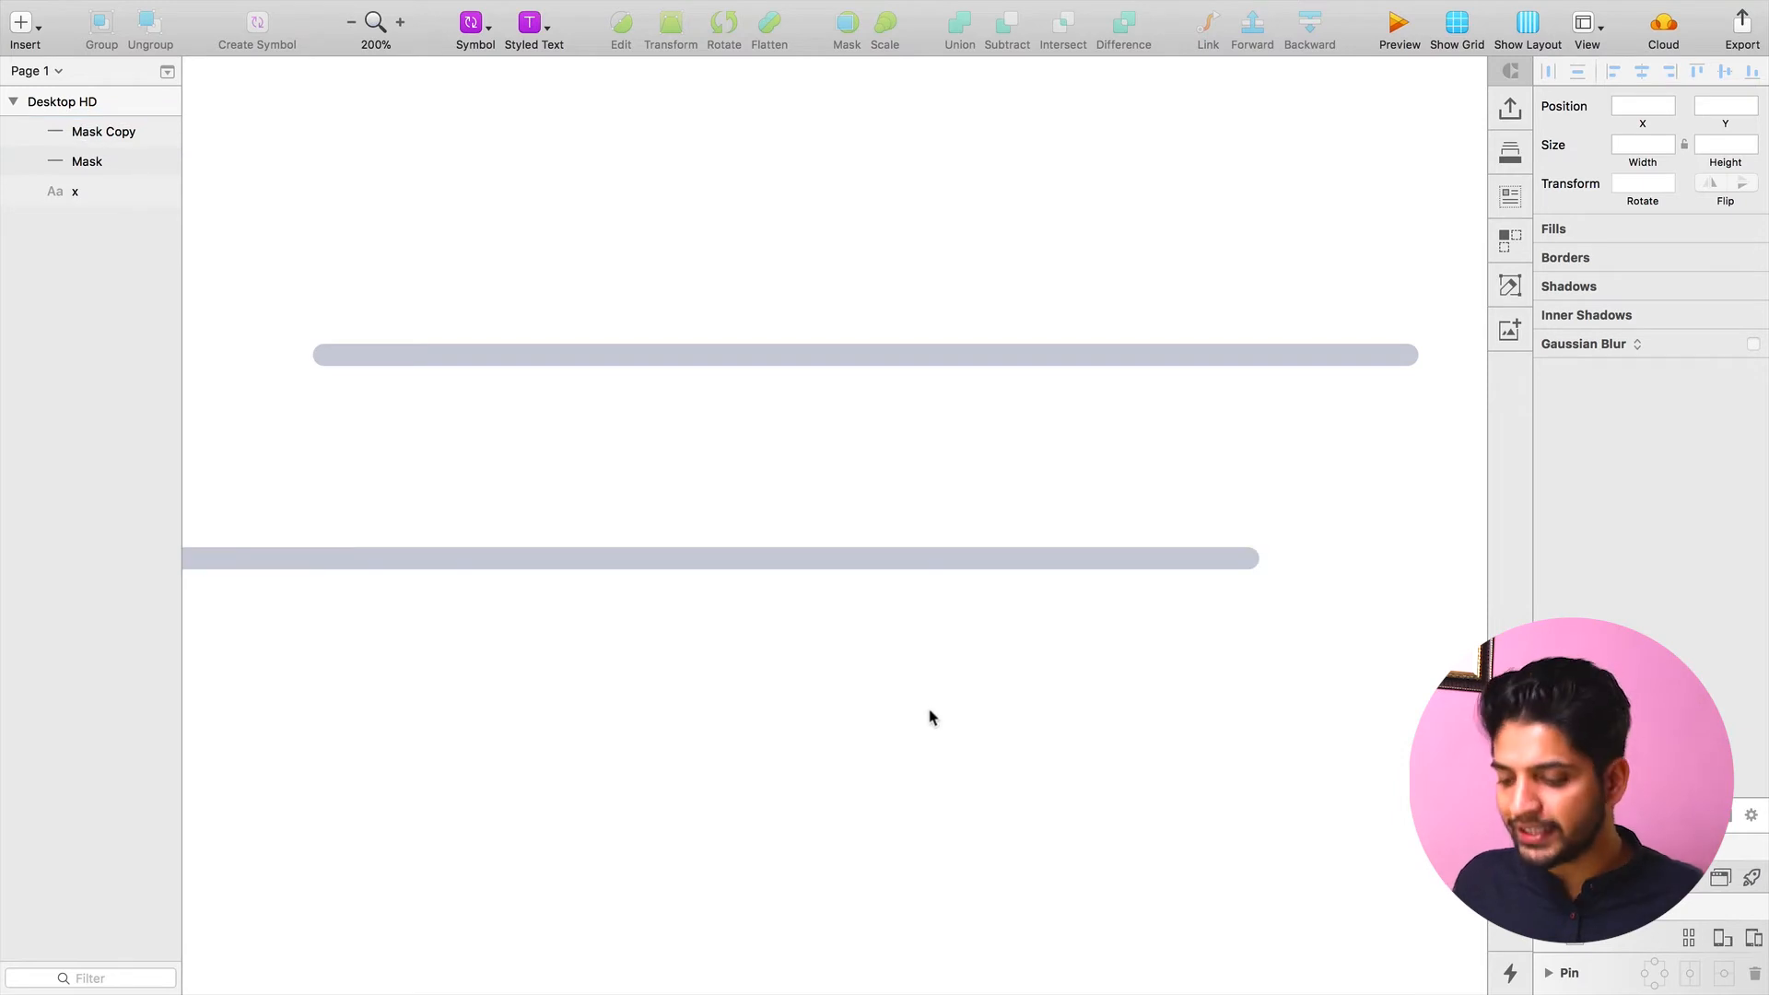
Draw a rectangle about 108 by 70 in the empty area below the two grey bars
left_click(929, 716, "alt")
key("r")
left_click_drag(751, 711, 869, 787)
key("z")
left_click(748, 744)
left_click(749, 745)
scroll(987, 817, "down", 3)
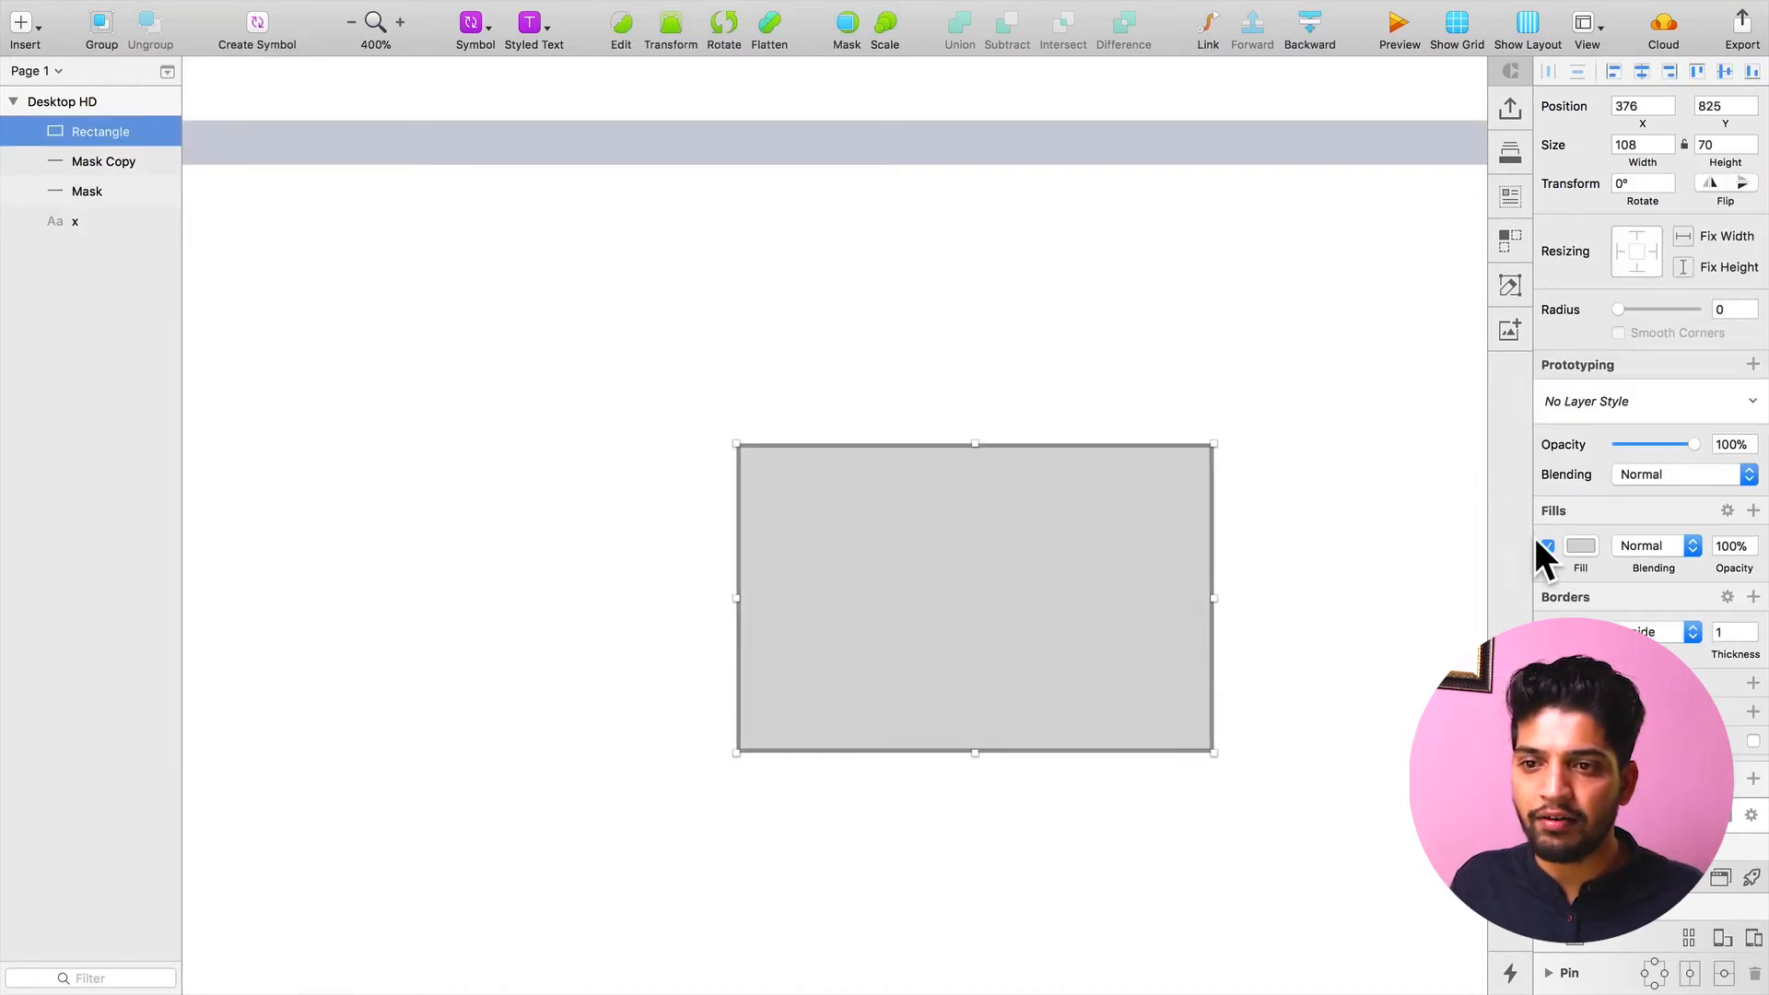
Change the rectangle's fill to a linear gradient, apply the purple preset and rotate the gradient
left_click(1582, 547)
left_click(1597, 598)
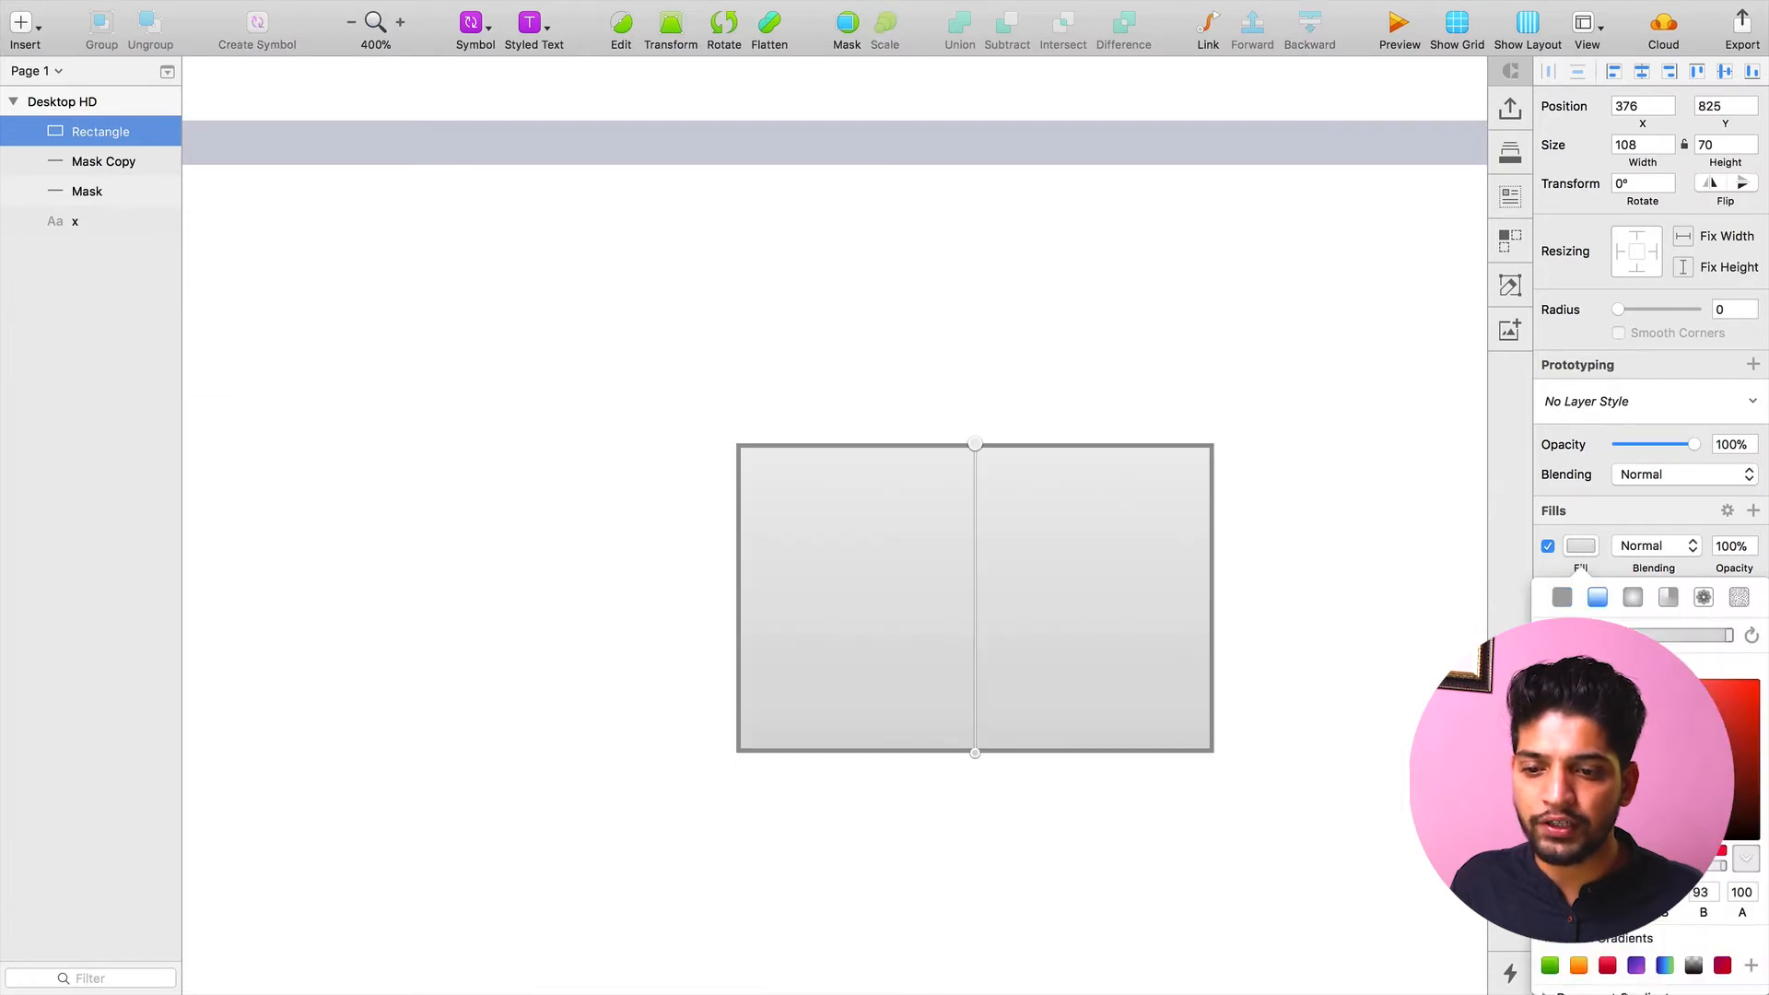
left_click(1636, 965)
left_click(1751, 636)
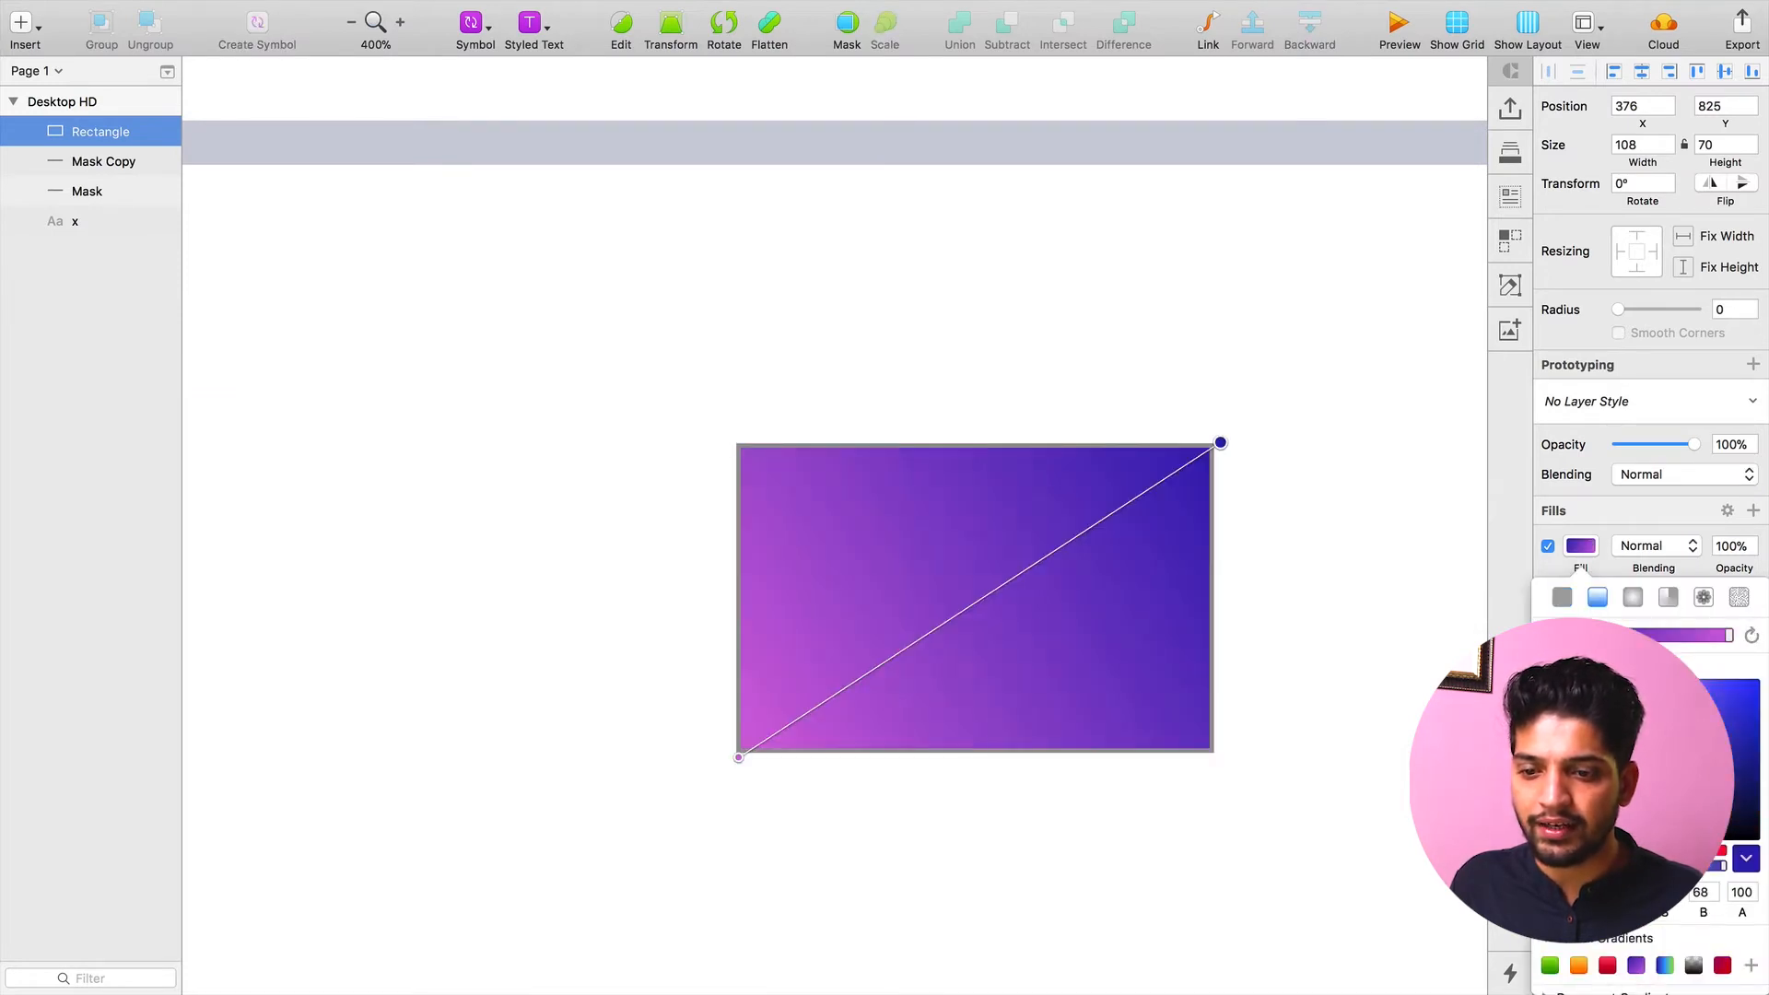
Apply the orange gradient preset to the rectangle and rotate it to run horizontally from yellow to orange
left_click(1578, 968)
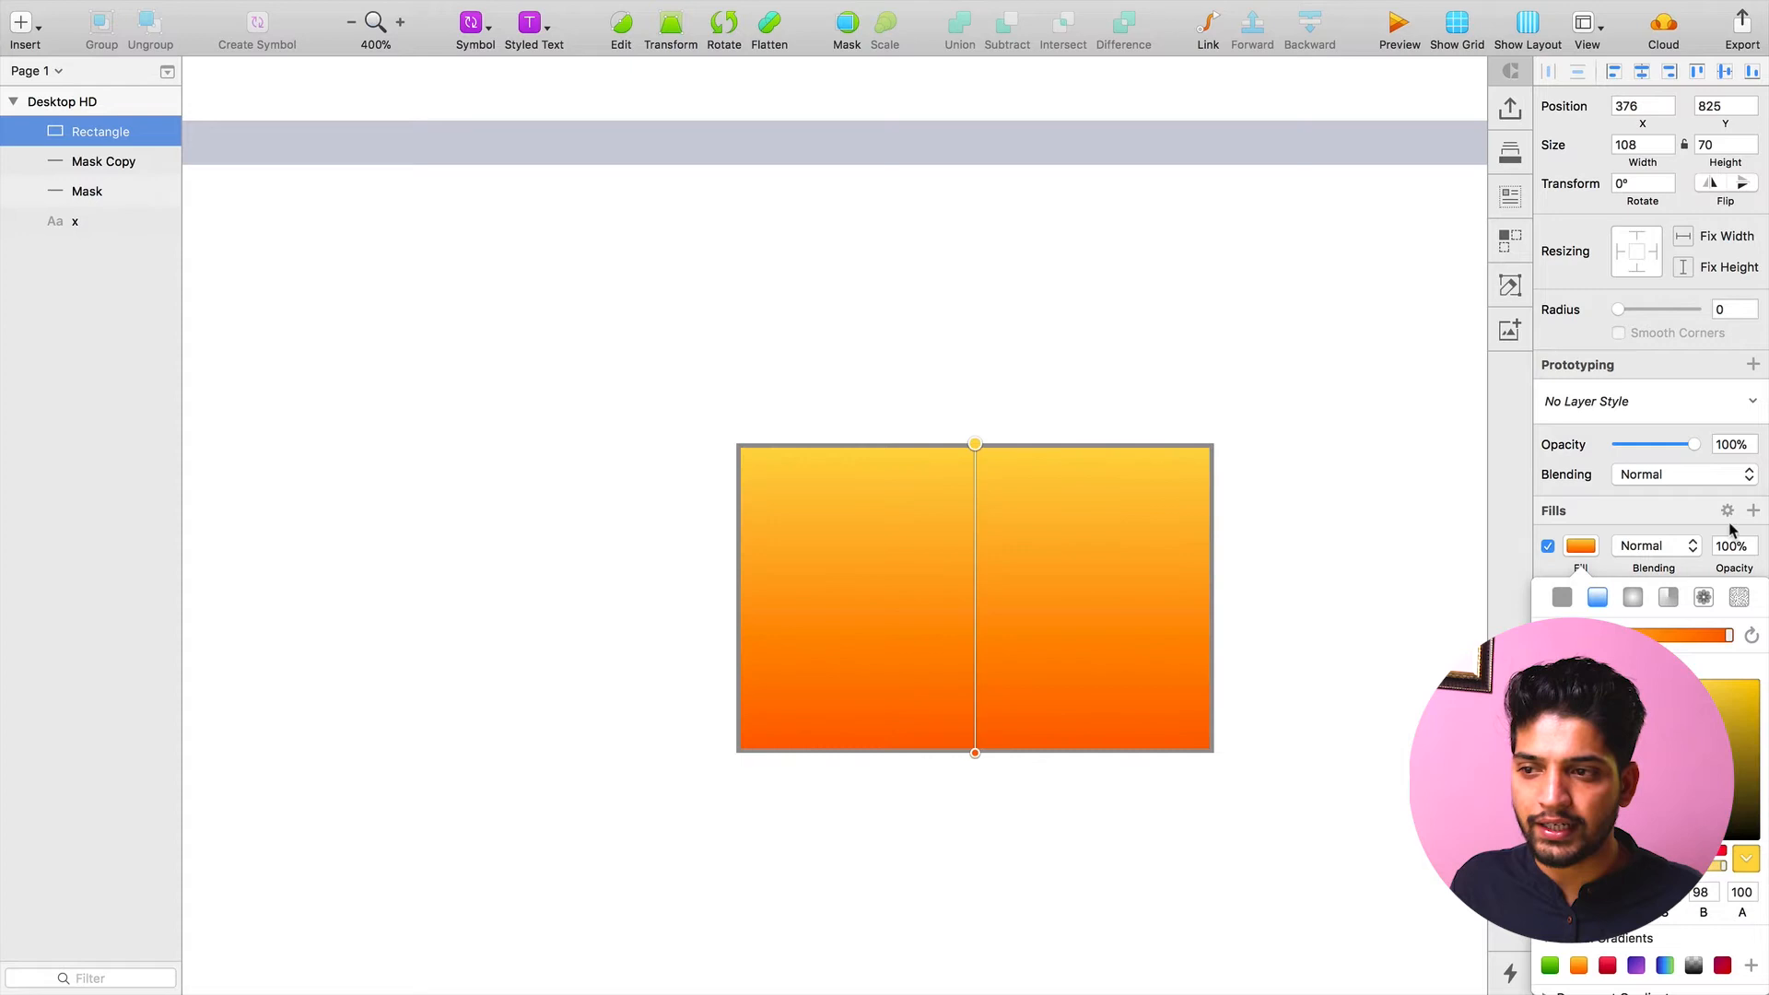
left_click(1751, 636)
left_click(1751, 636)
left_click(1751, 636)
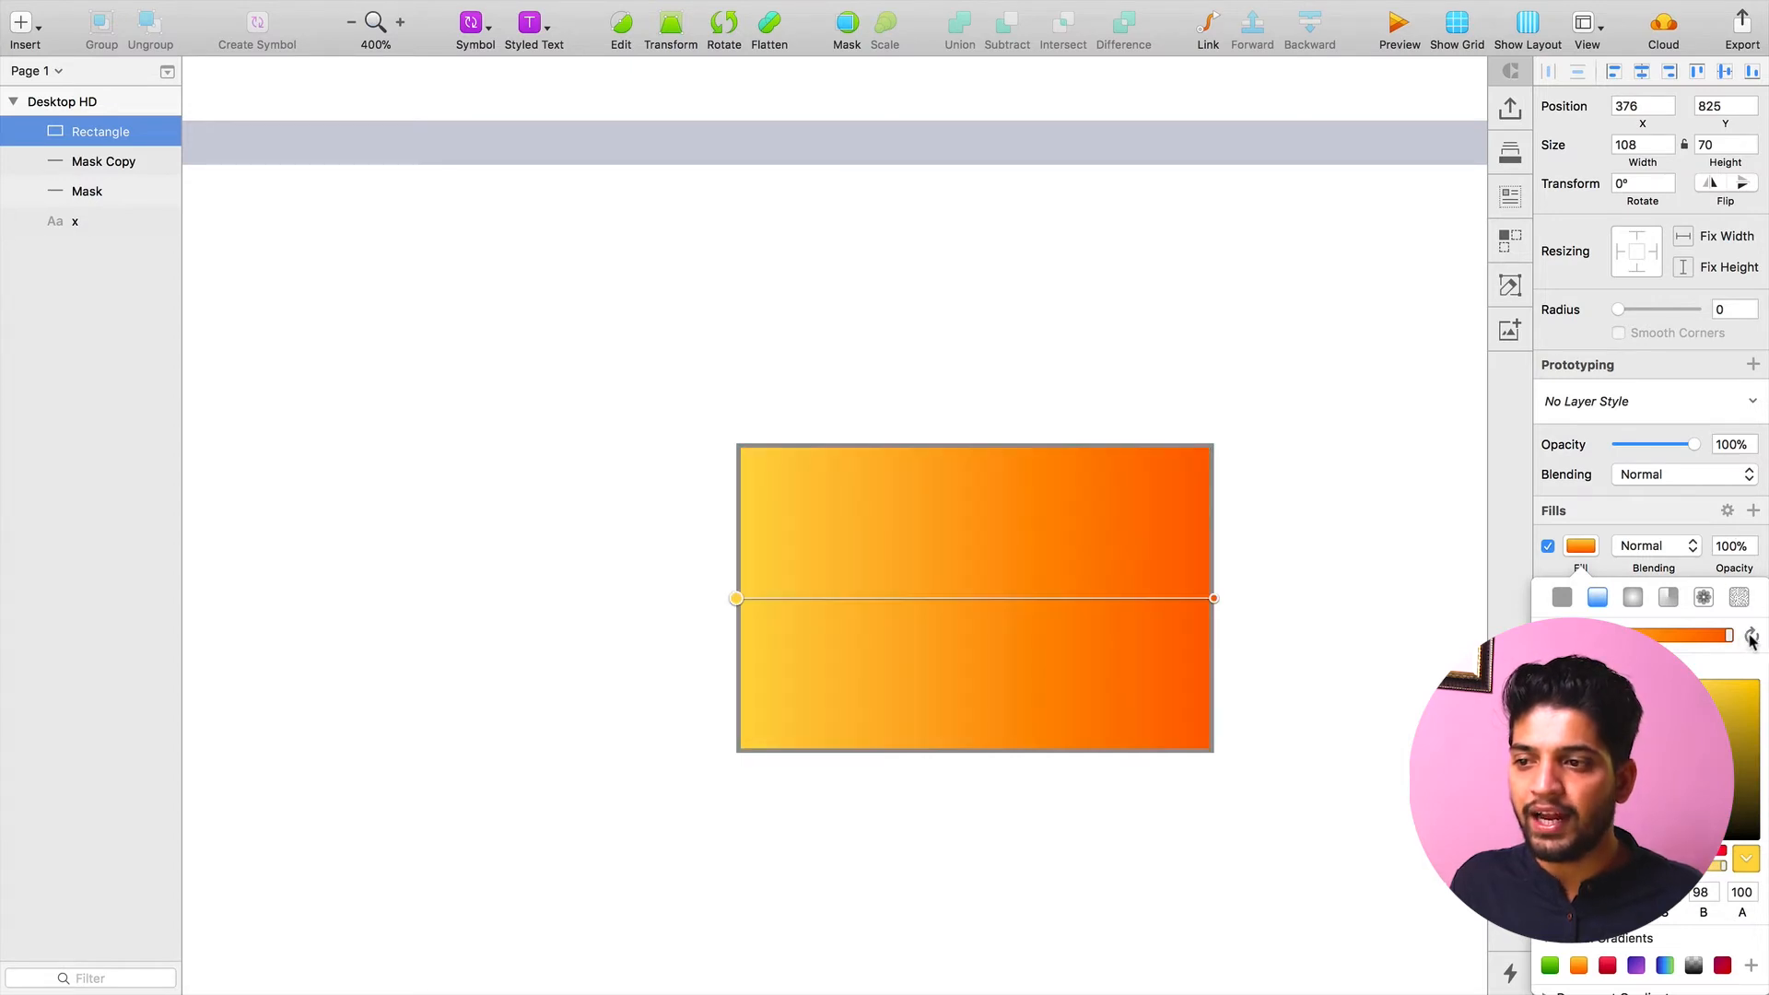
left_click(1117, 892)
left_click(1117, 892)
left_click(1052, 717)
left_click(1035, 658)
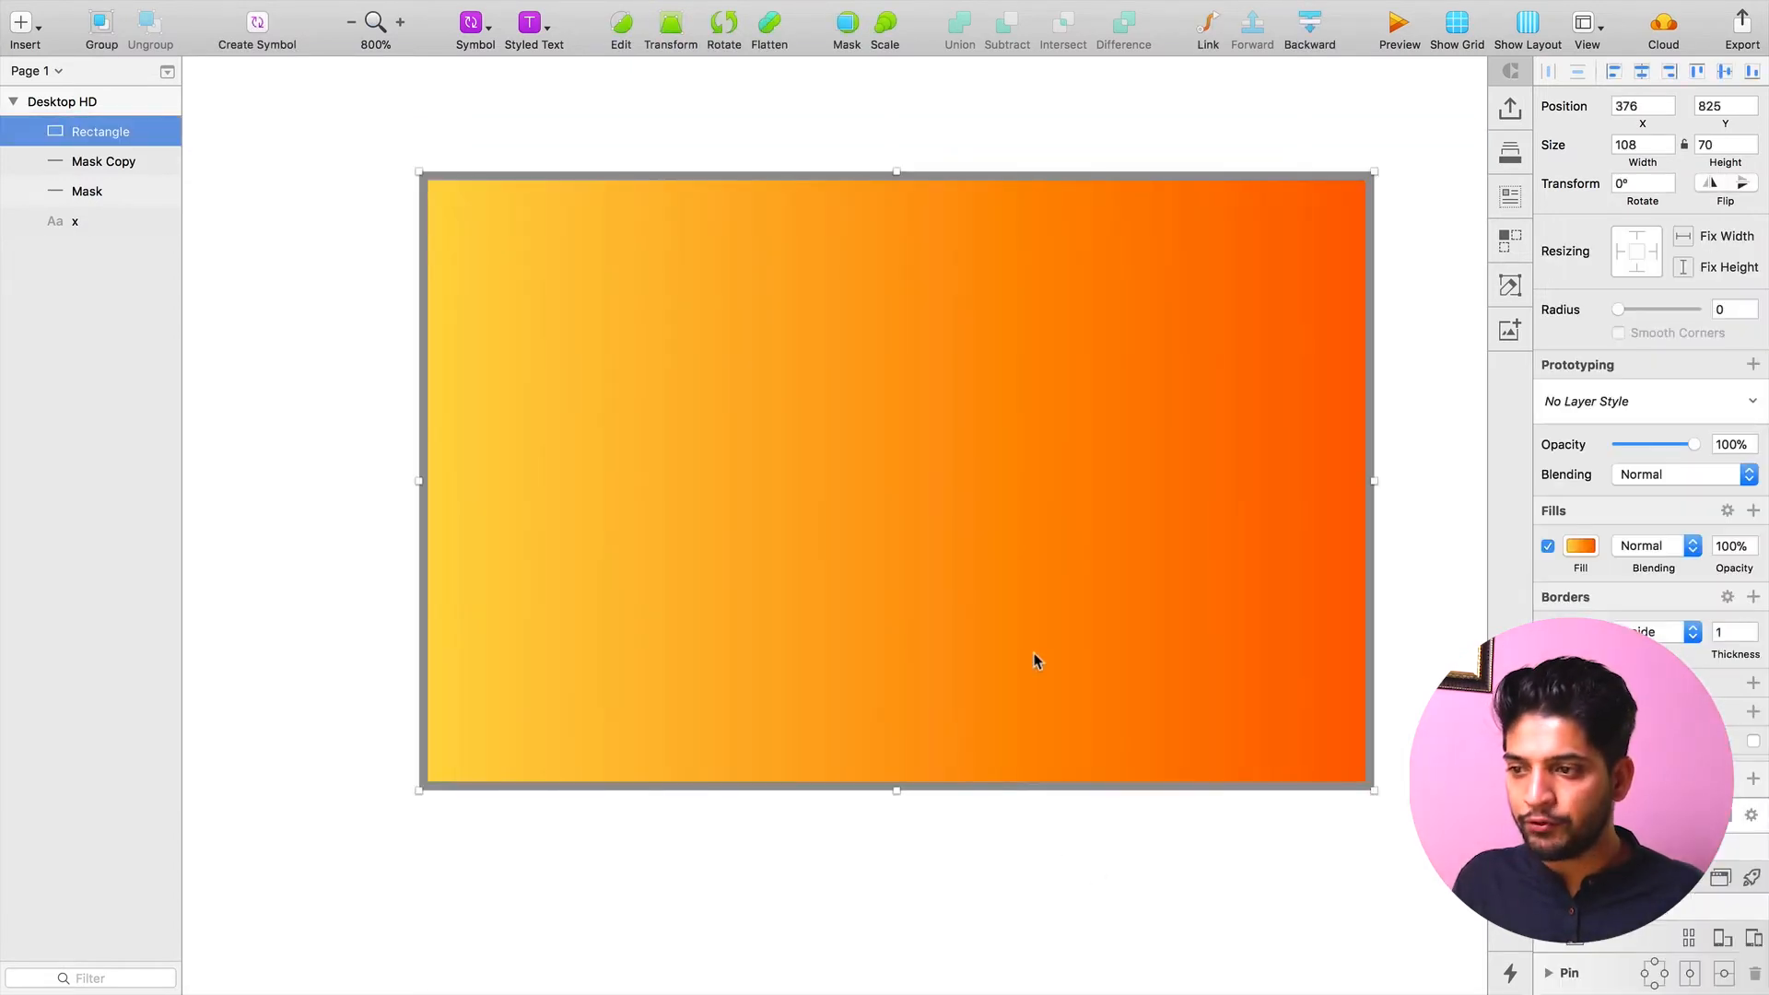
Remove the border from the orange gradient rectangle
key("b")
key("z")
left_click(1011, 621, "alt")
left_click(1011, 621, "alt")
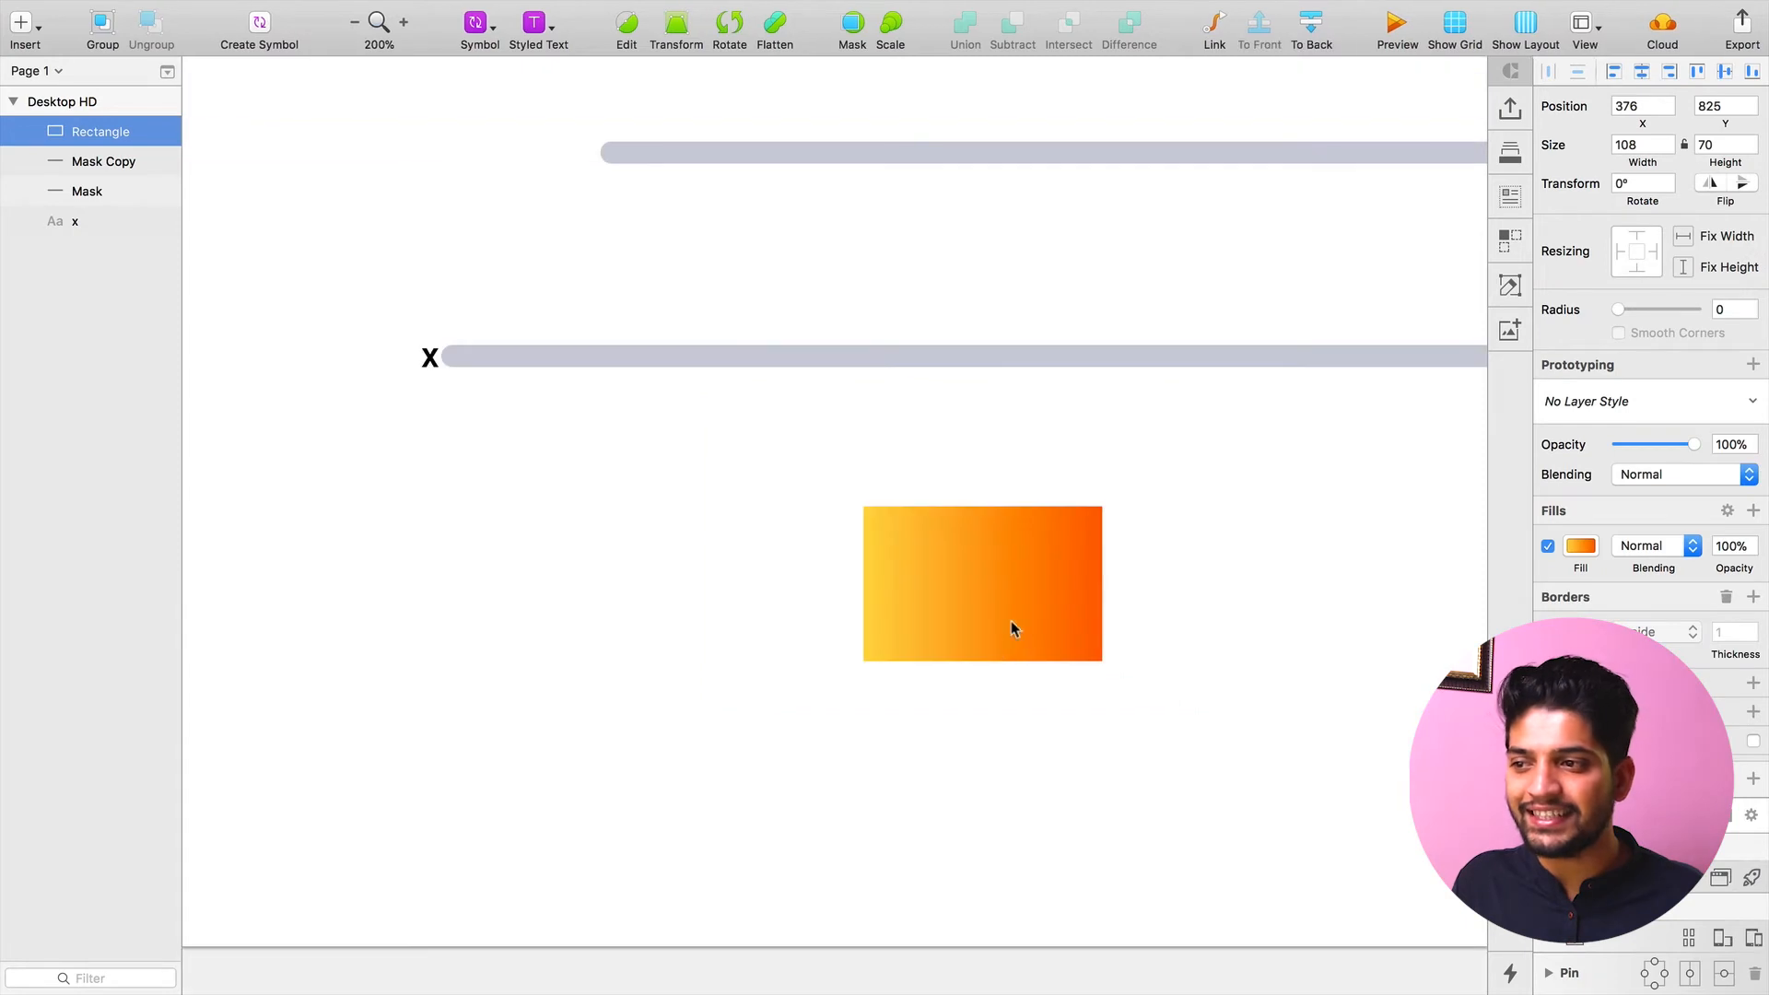
Create a symbol named color/yellow from the gradient rectangle and send it to the Symbols page
left_click(262, 31)
type("col")
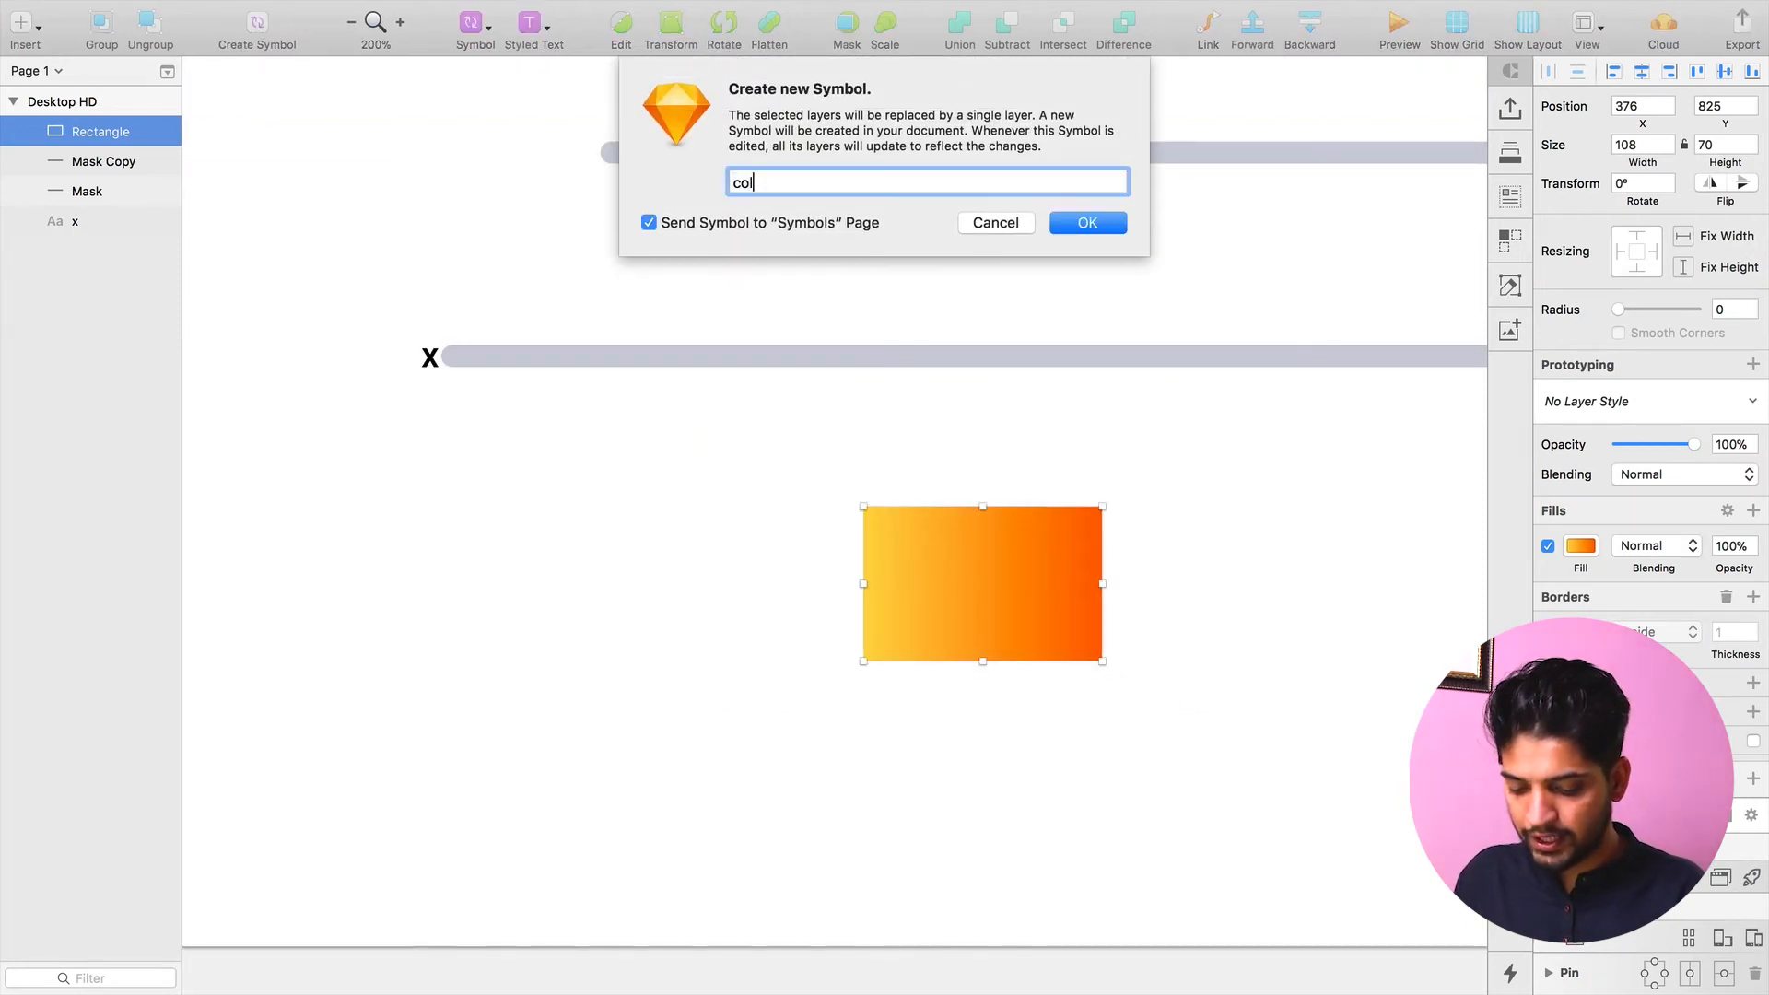
type("or/yell")
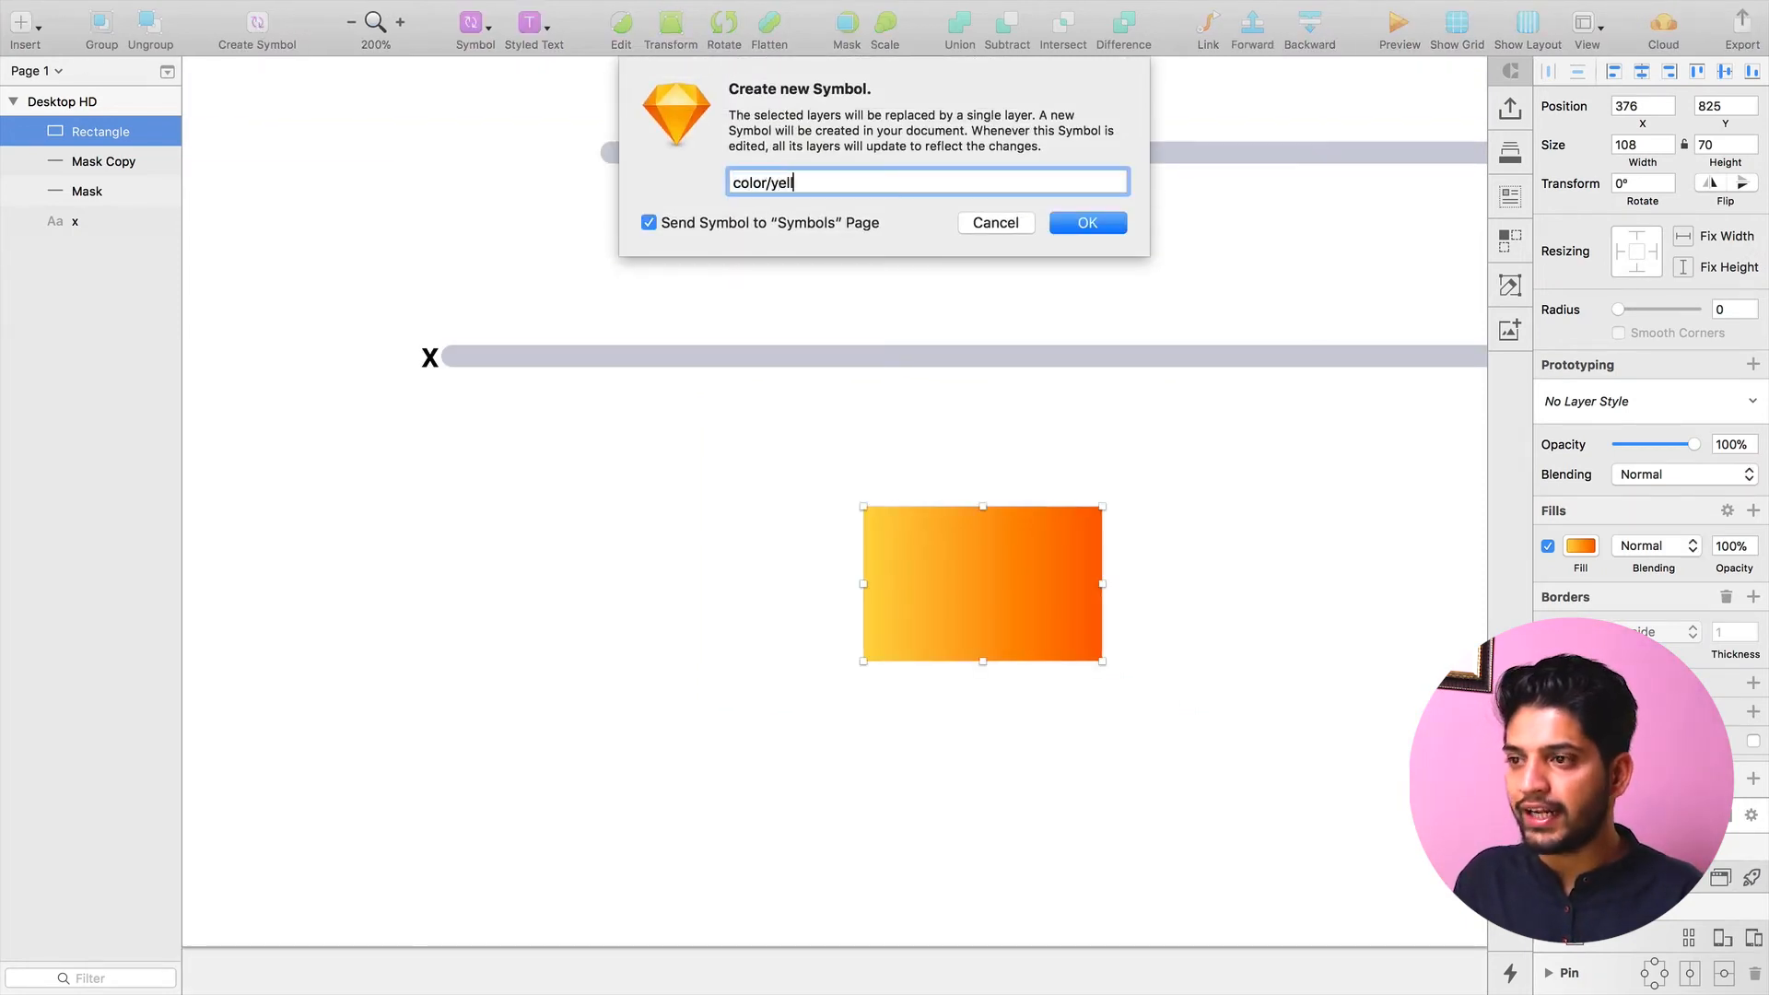
type("ow")
key("Return")
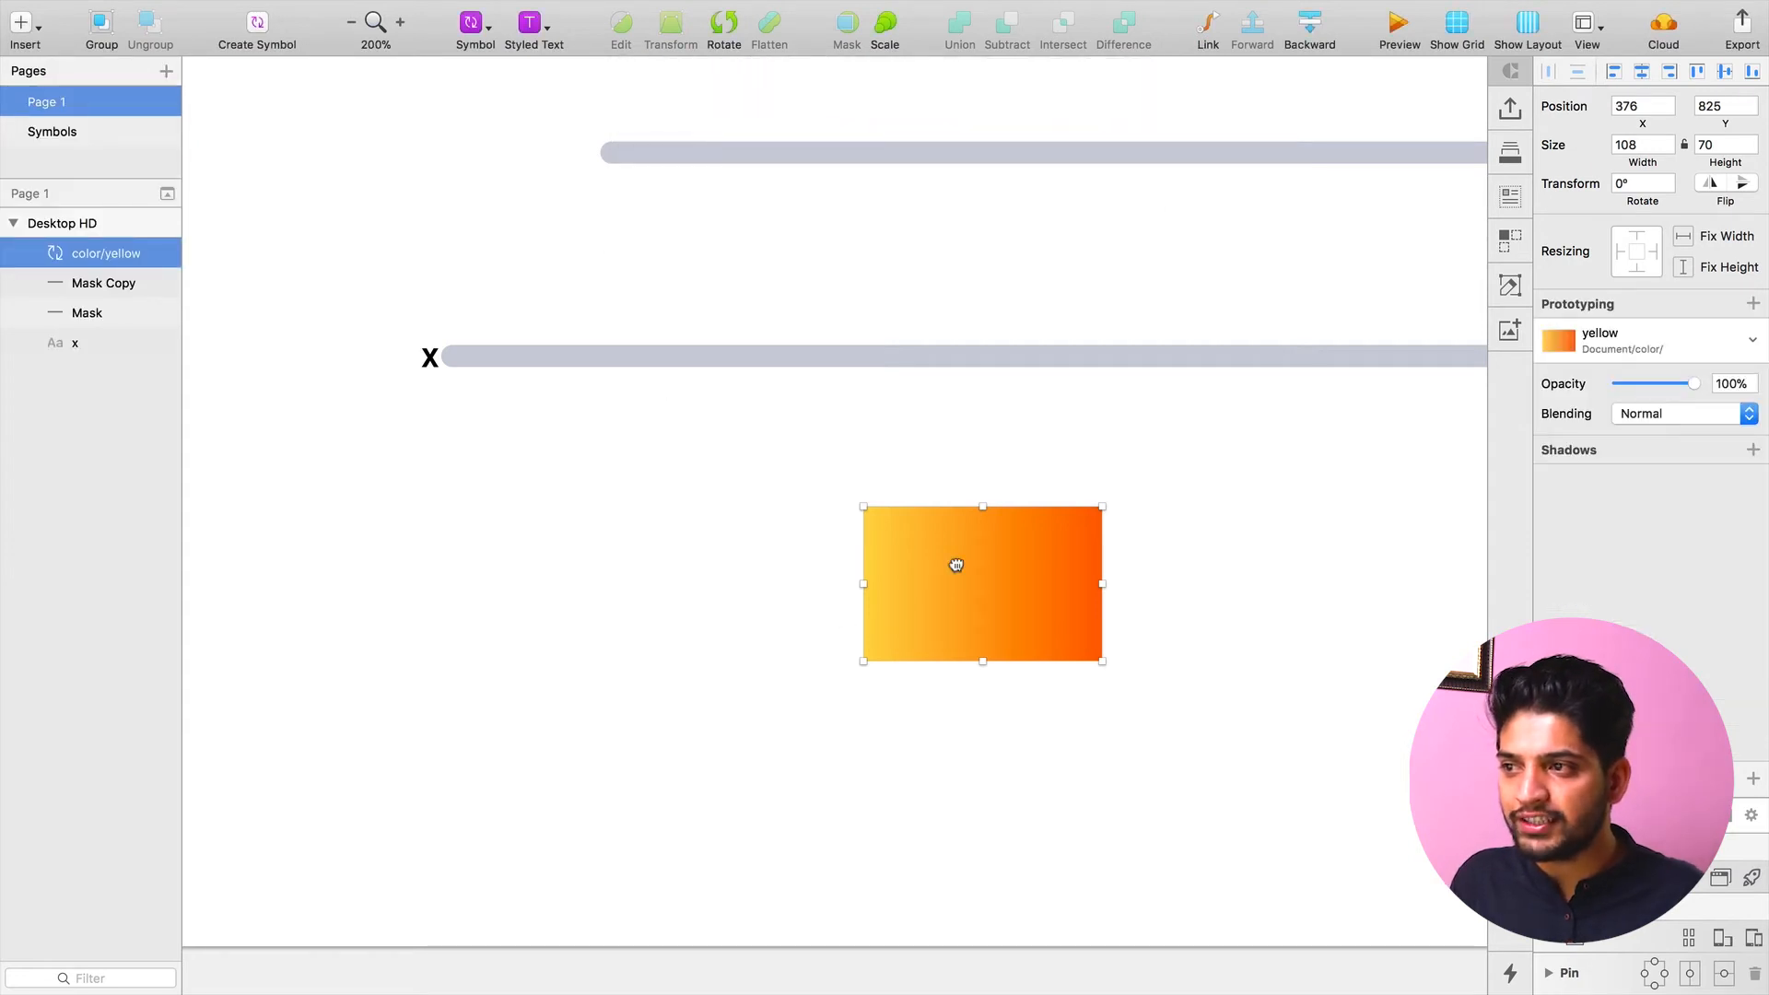
Move the color/yellow instance over the lower grey bar and mask it with that bar
left_click_drag(956, 565, 862, 396)
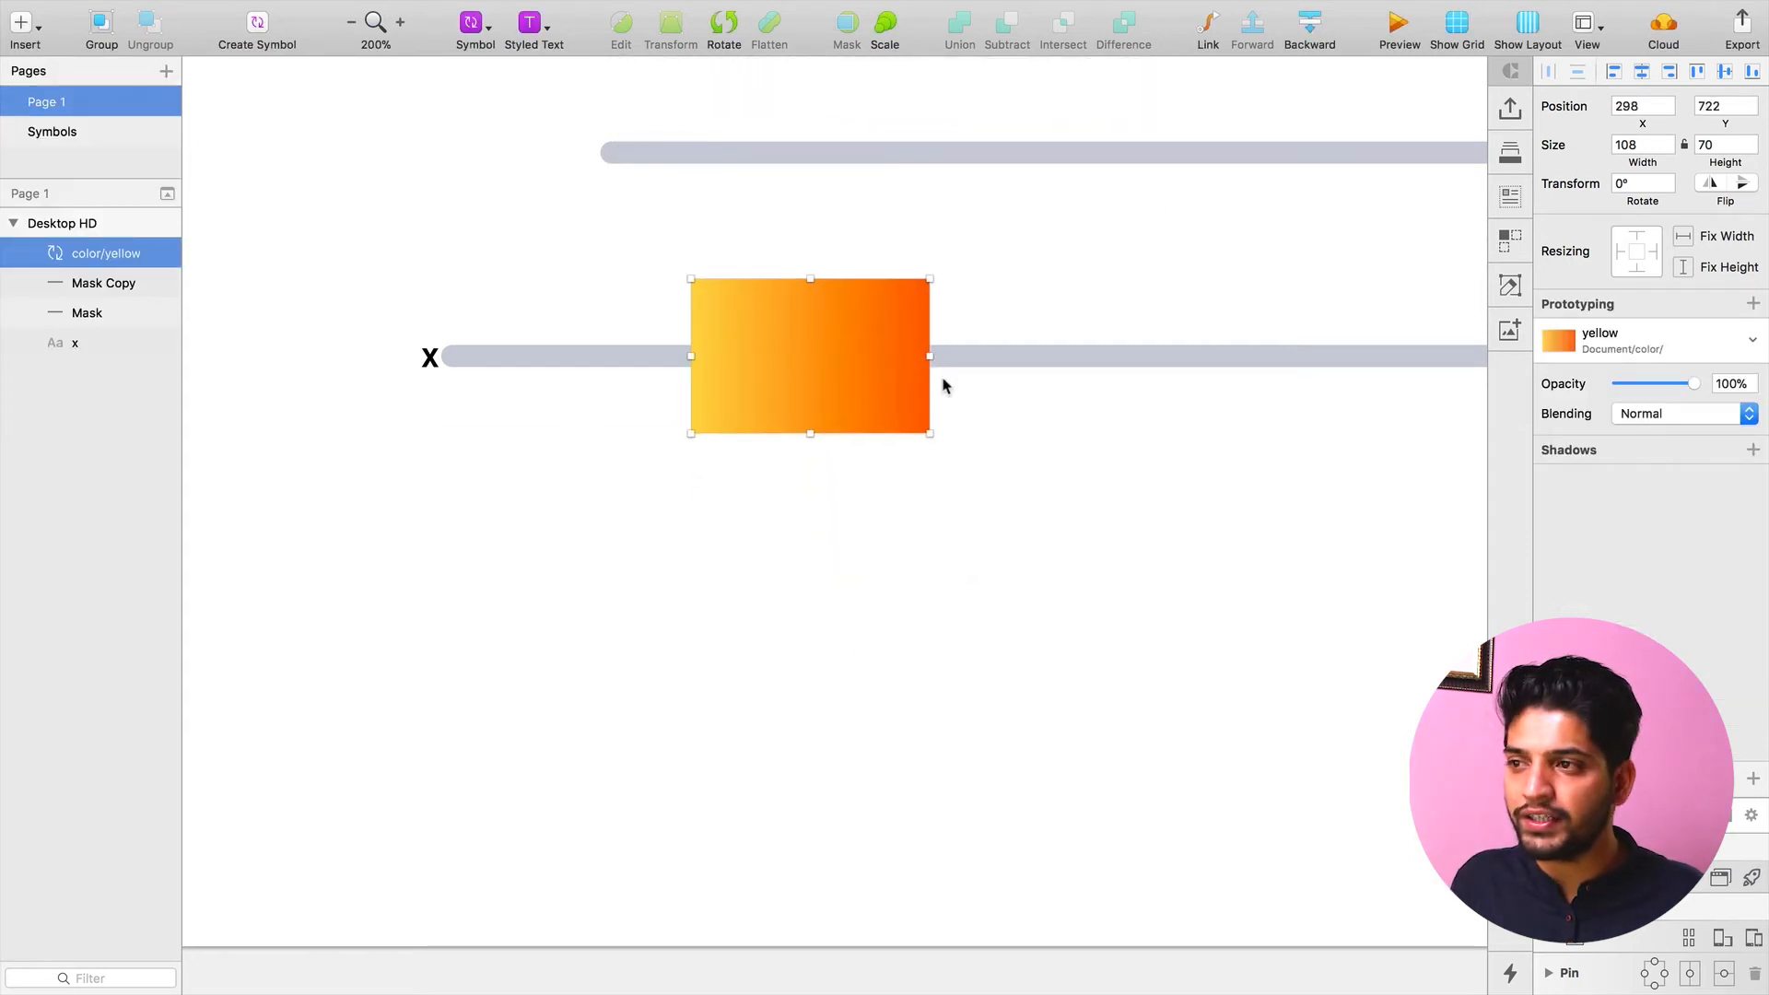
left_click(1022, 359, "shift")
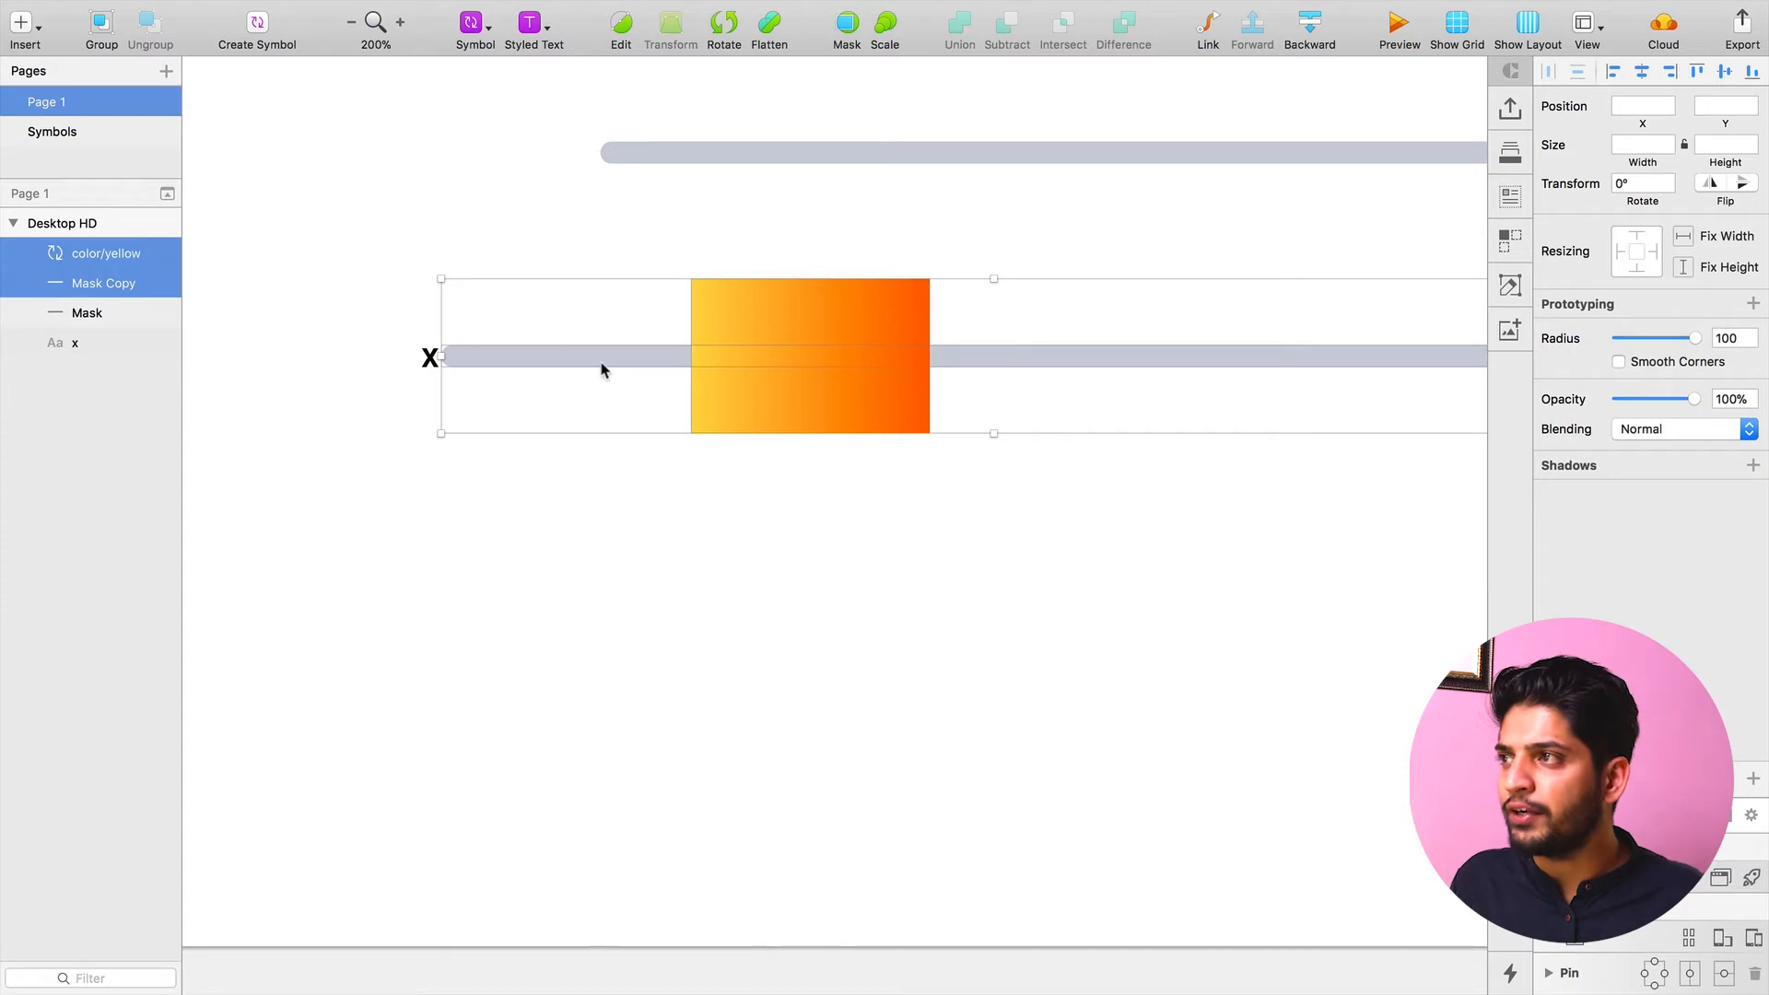
left_click(844, 35)
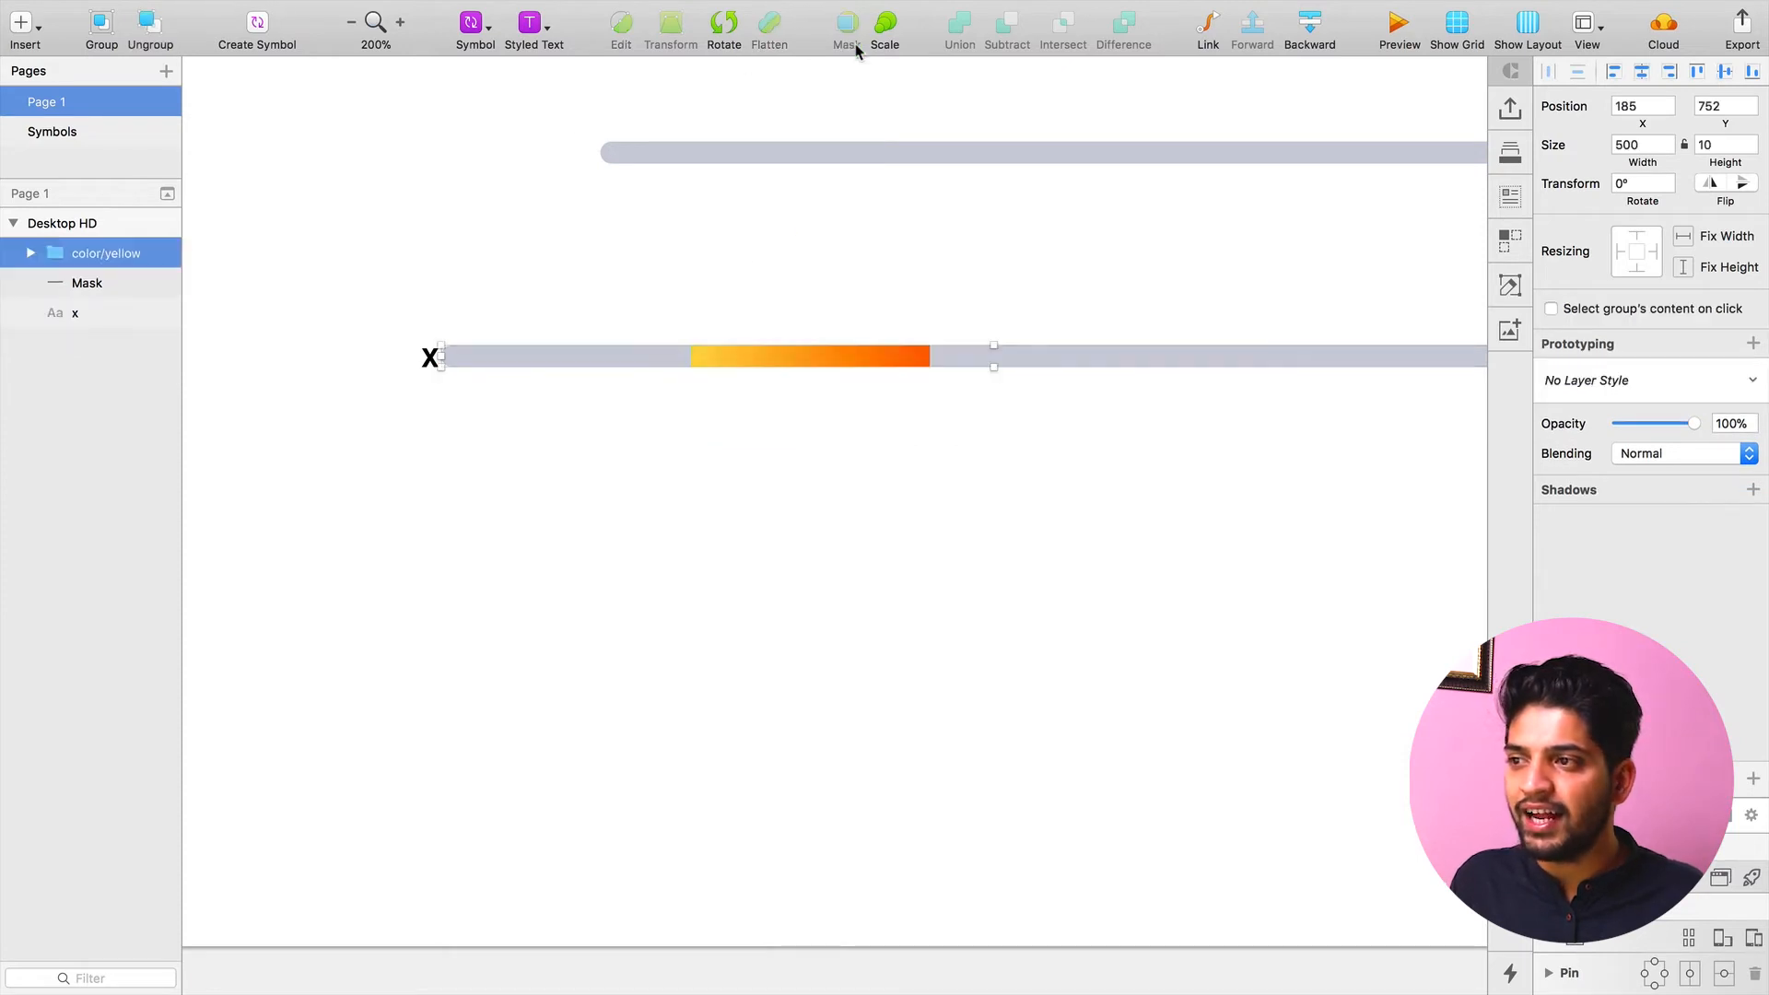
left_click(877, 446)
Stretch the masked color/yellow instance in both directions so the gradient covers the whole lower bar
key("super+0")
left_click(880, 358)
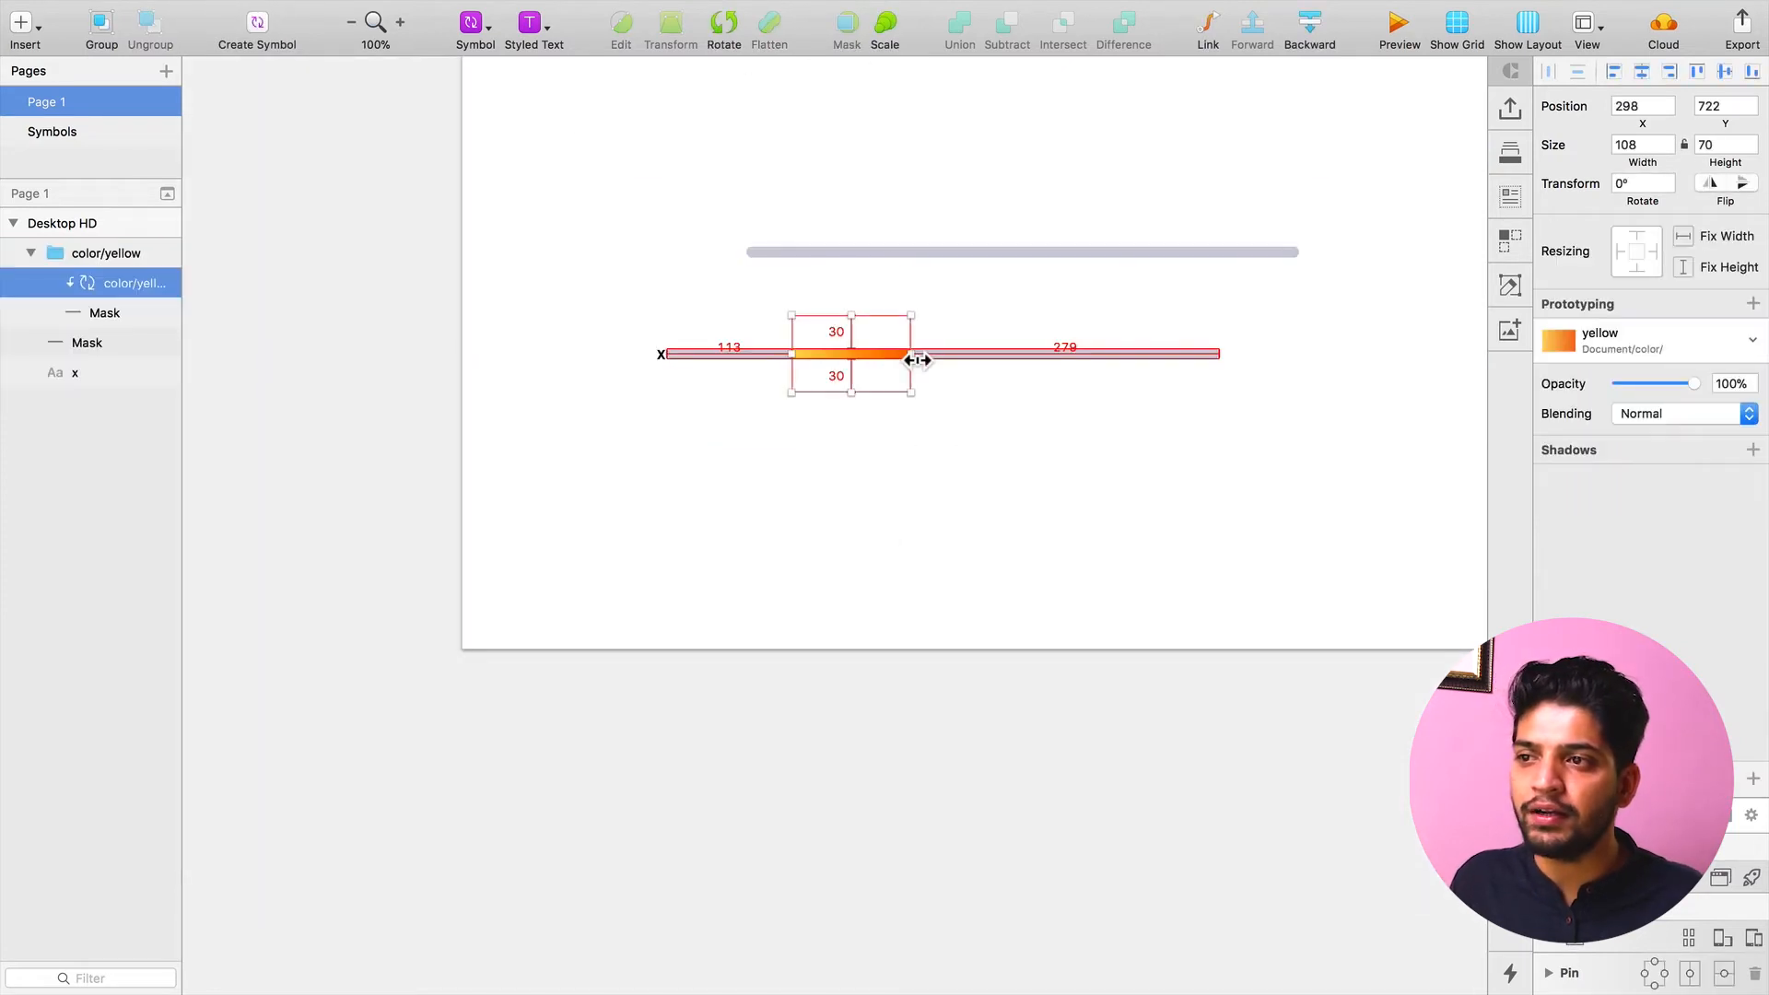
left_click_drag(912, 354, 1278, 354)
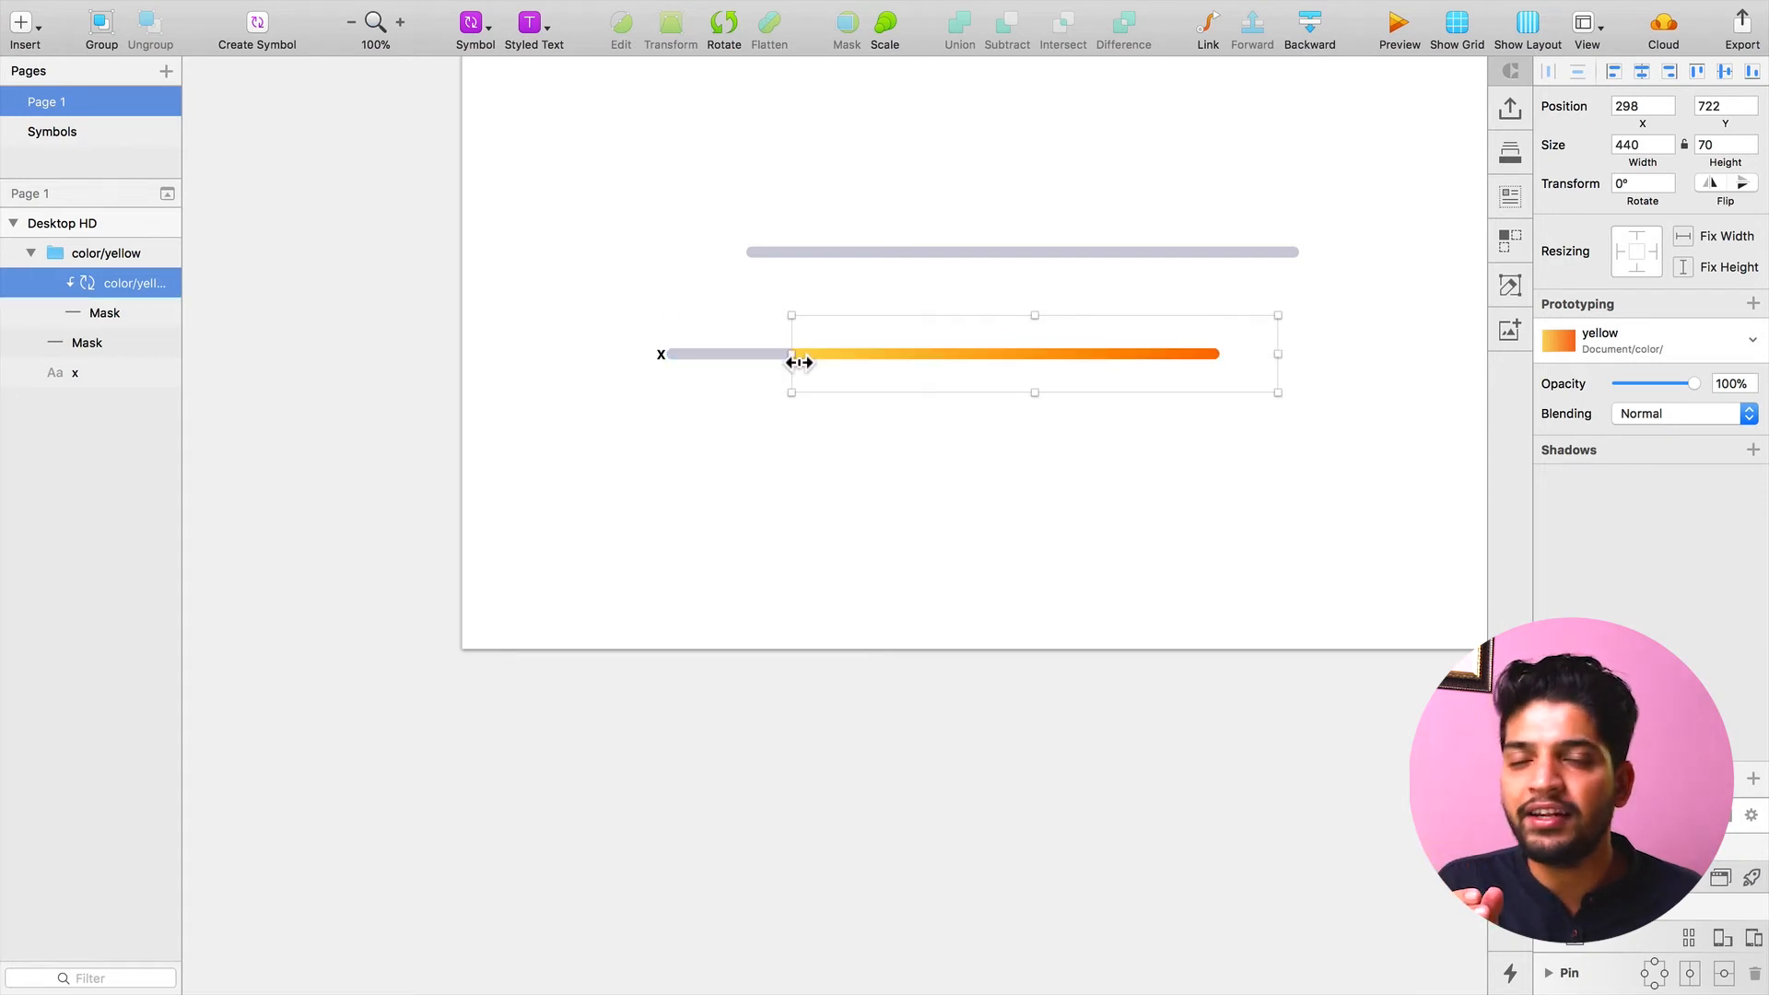
left_click_drag(798, 362, 663, 361)
left_click(777, 426)
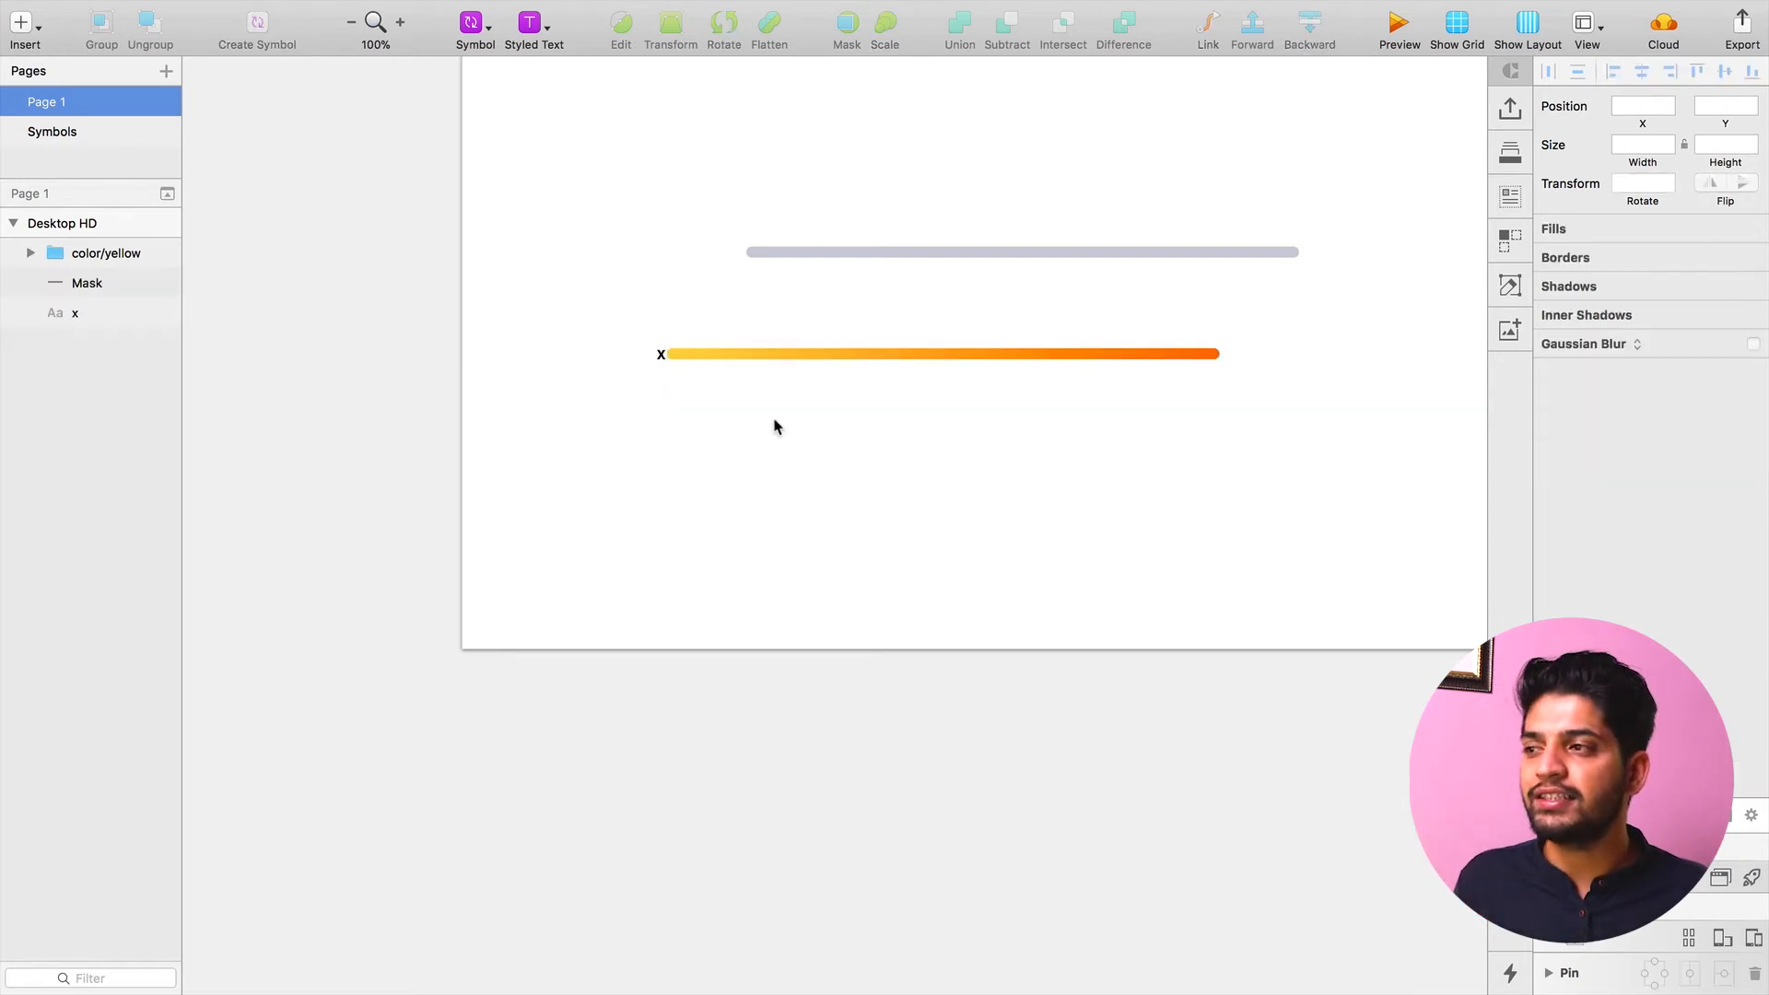
left_click(861, 358)
double_click(875, 358)
left_click(616, 402)
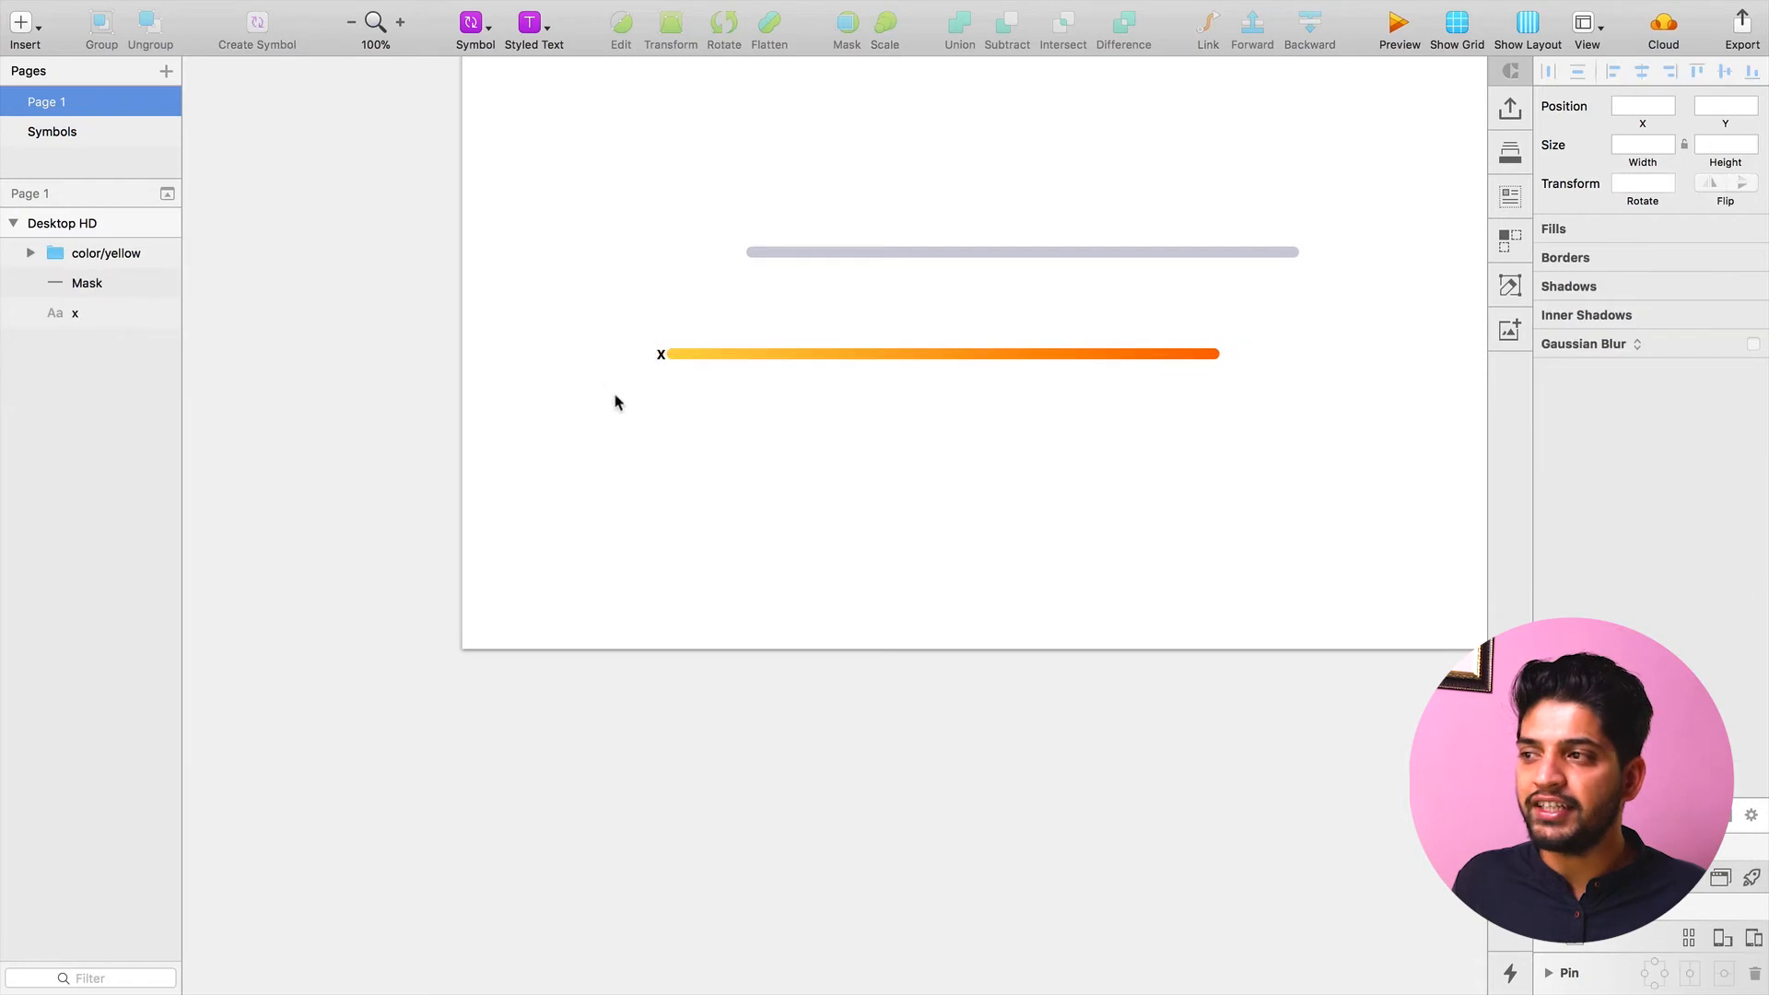
Combine the x text and the masked color/yellow group into an Anima stacked group
left_click_drag(533, 274, 1182, 624)
scroll(876, 398, "up", 4)
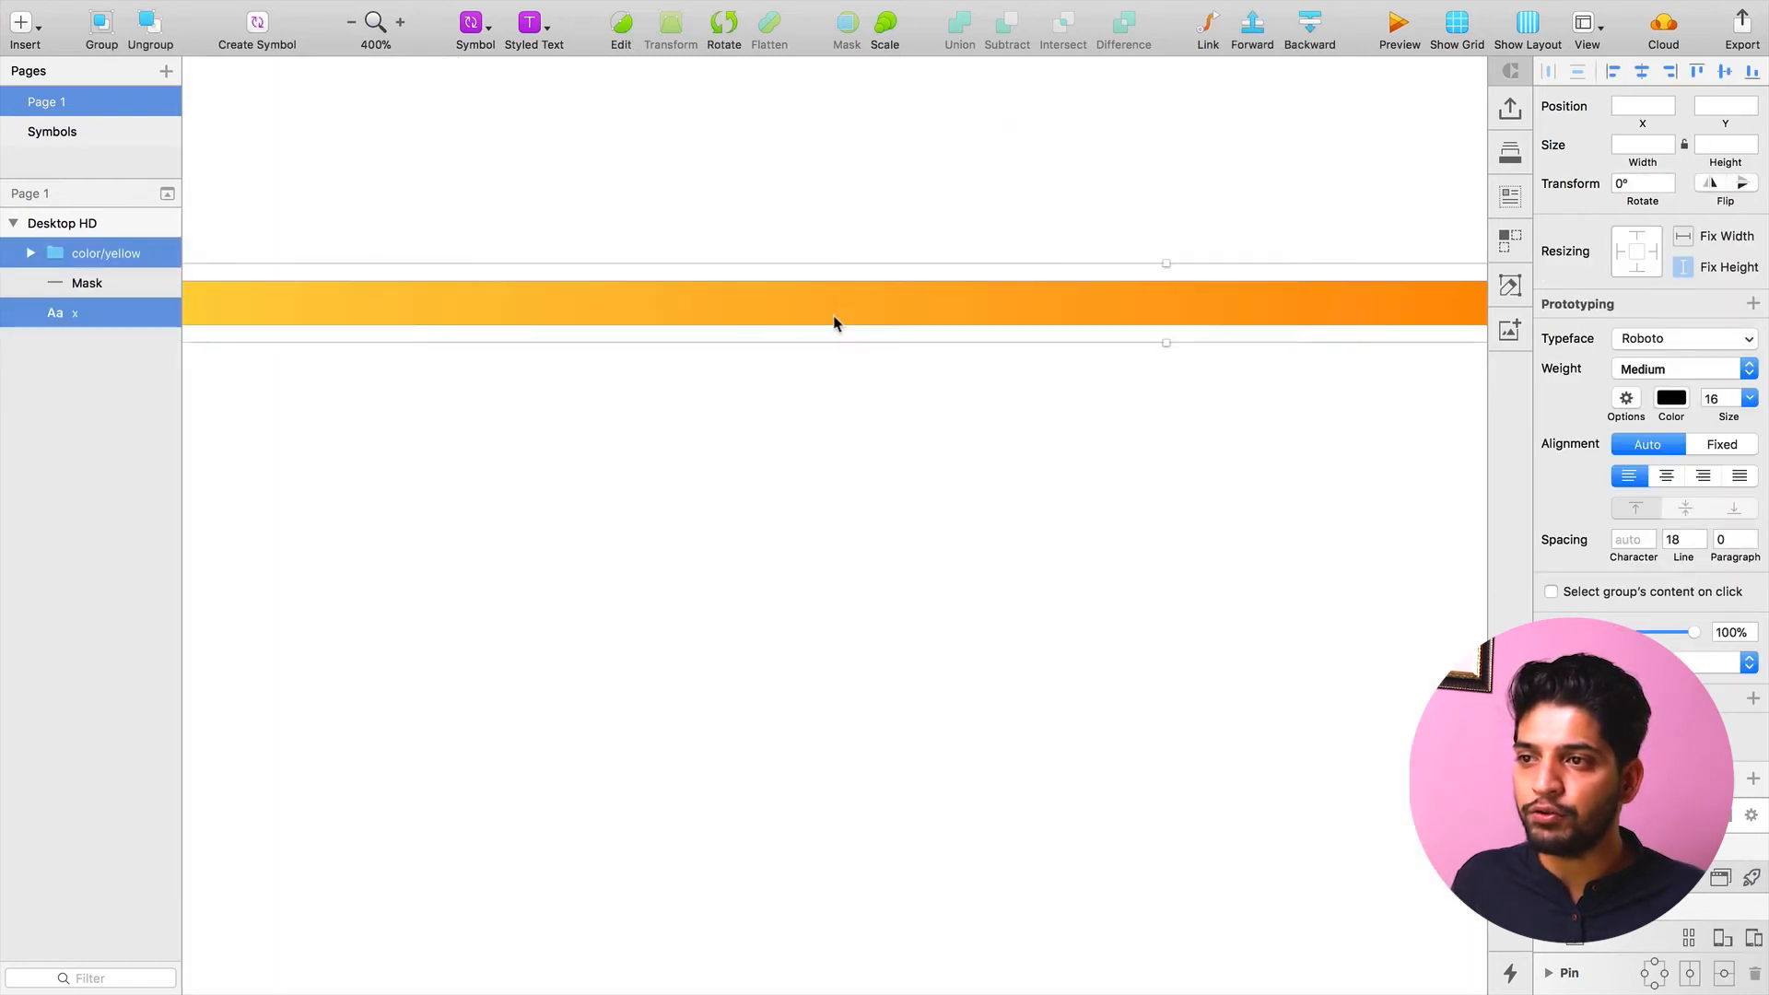
scroll(829, 368, "left", 6)
scroll(829, 369, "up", 2)
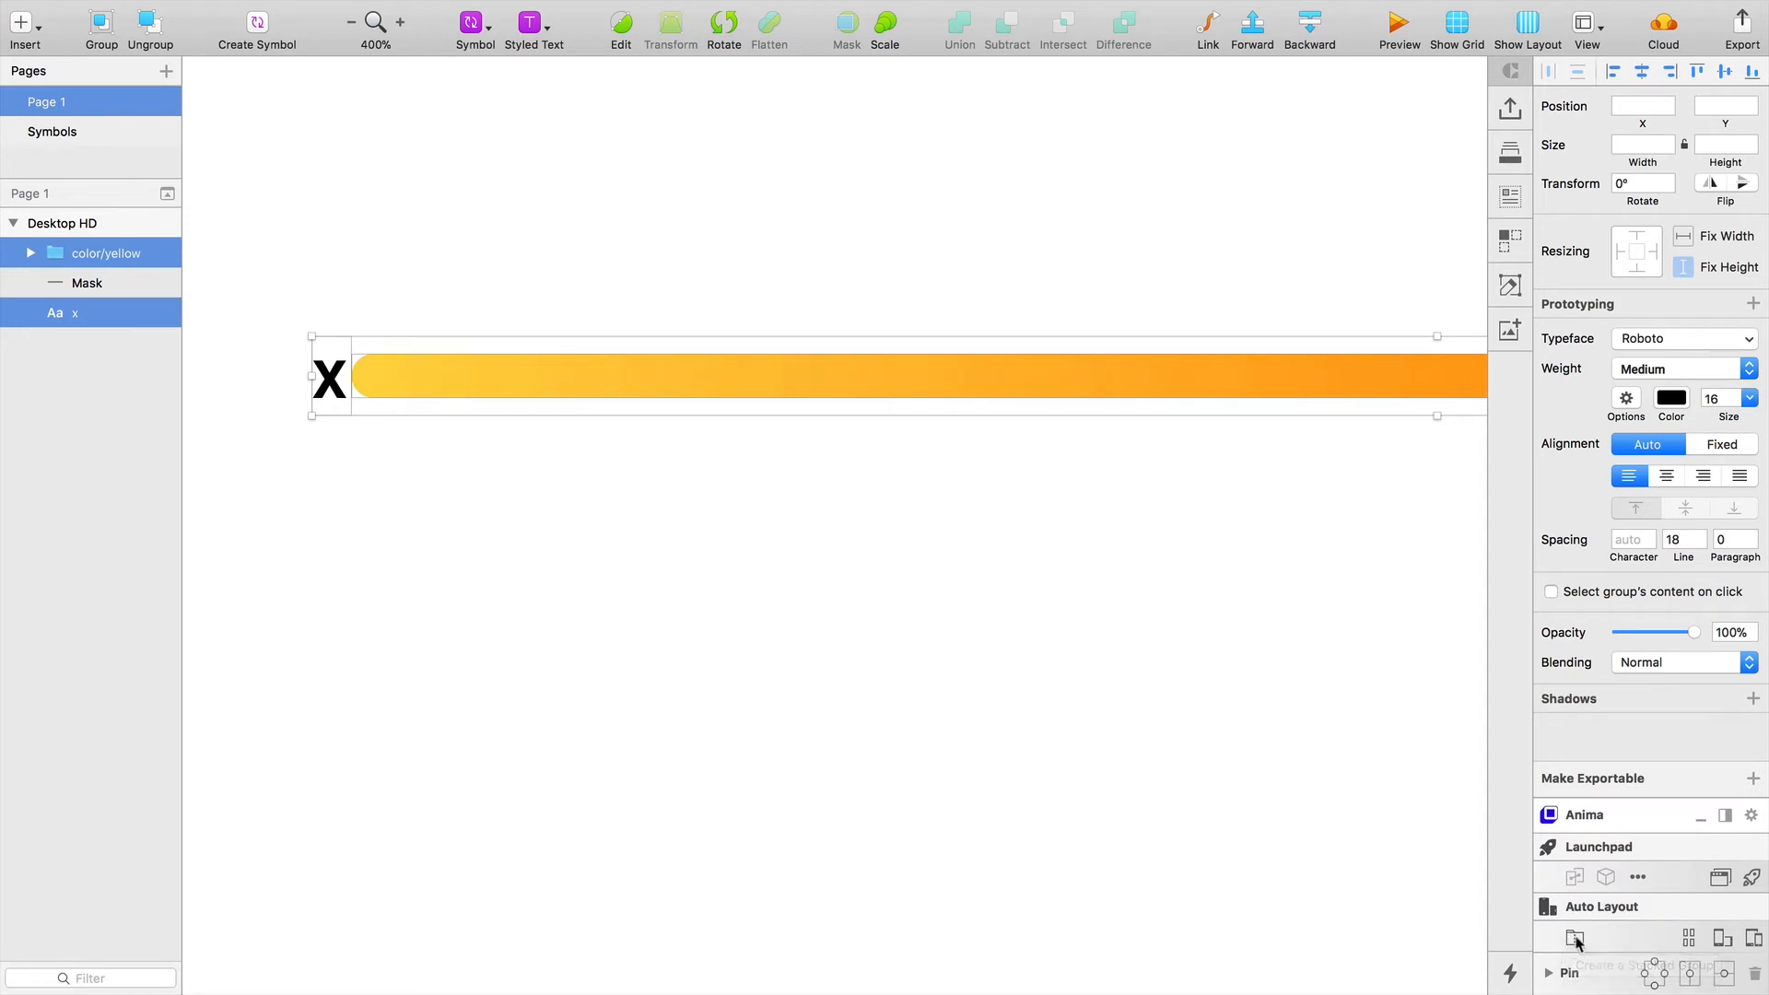
left_click(1574, 945)
scroll(987, 573, "down", 2)
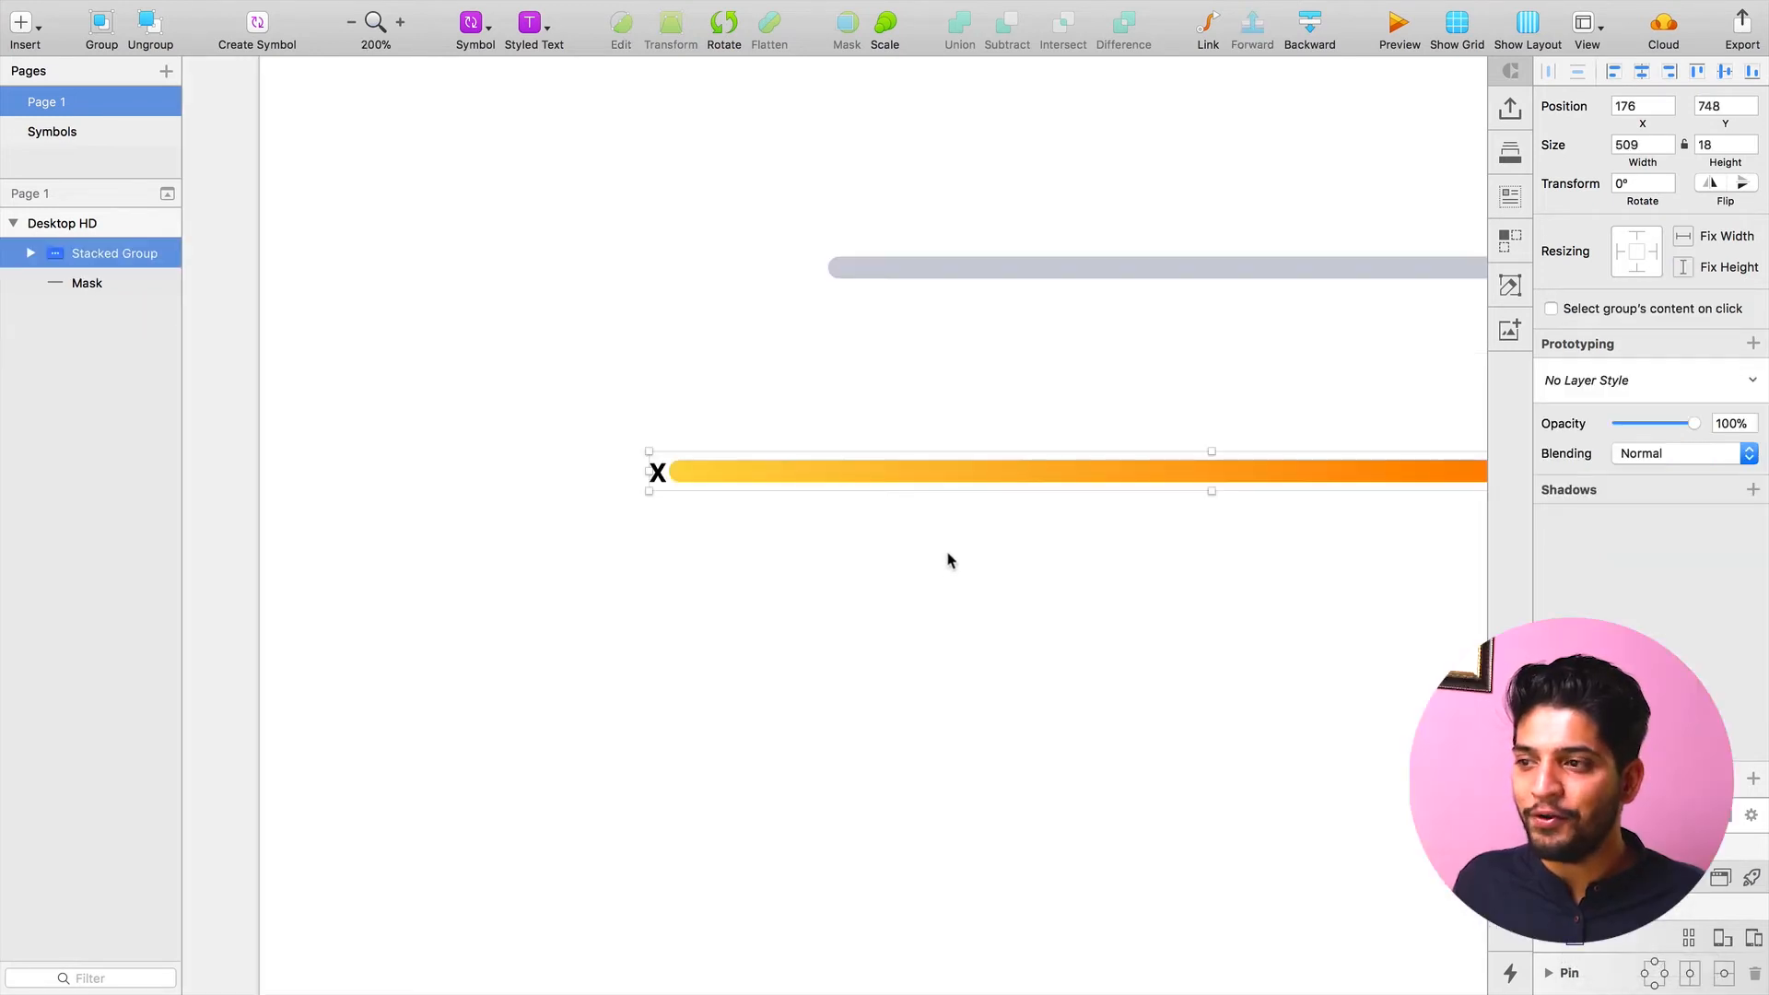
Create a symbol named progress-bar from the upper grey bar and send it to the Symbols page
mouse_move(949, 558)
left_mouse_down()
mouse_move(902, 571)
mouse_move(968, 546)
left_mouse_up()
scroll(922, 571, "down", 2)
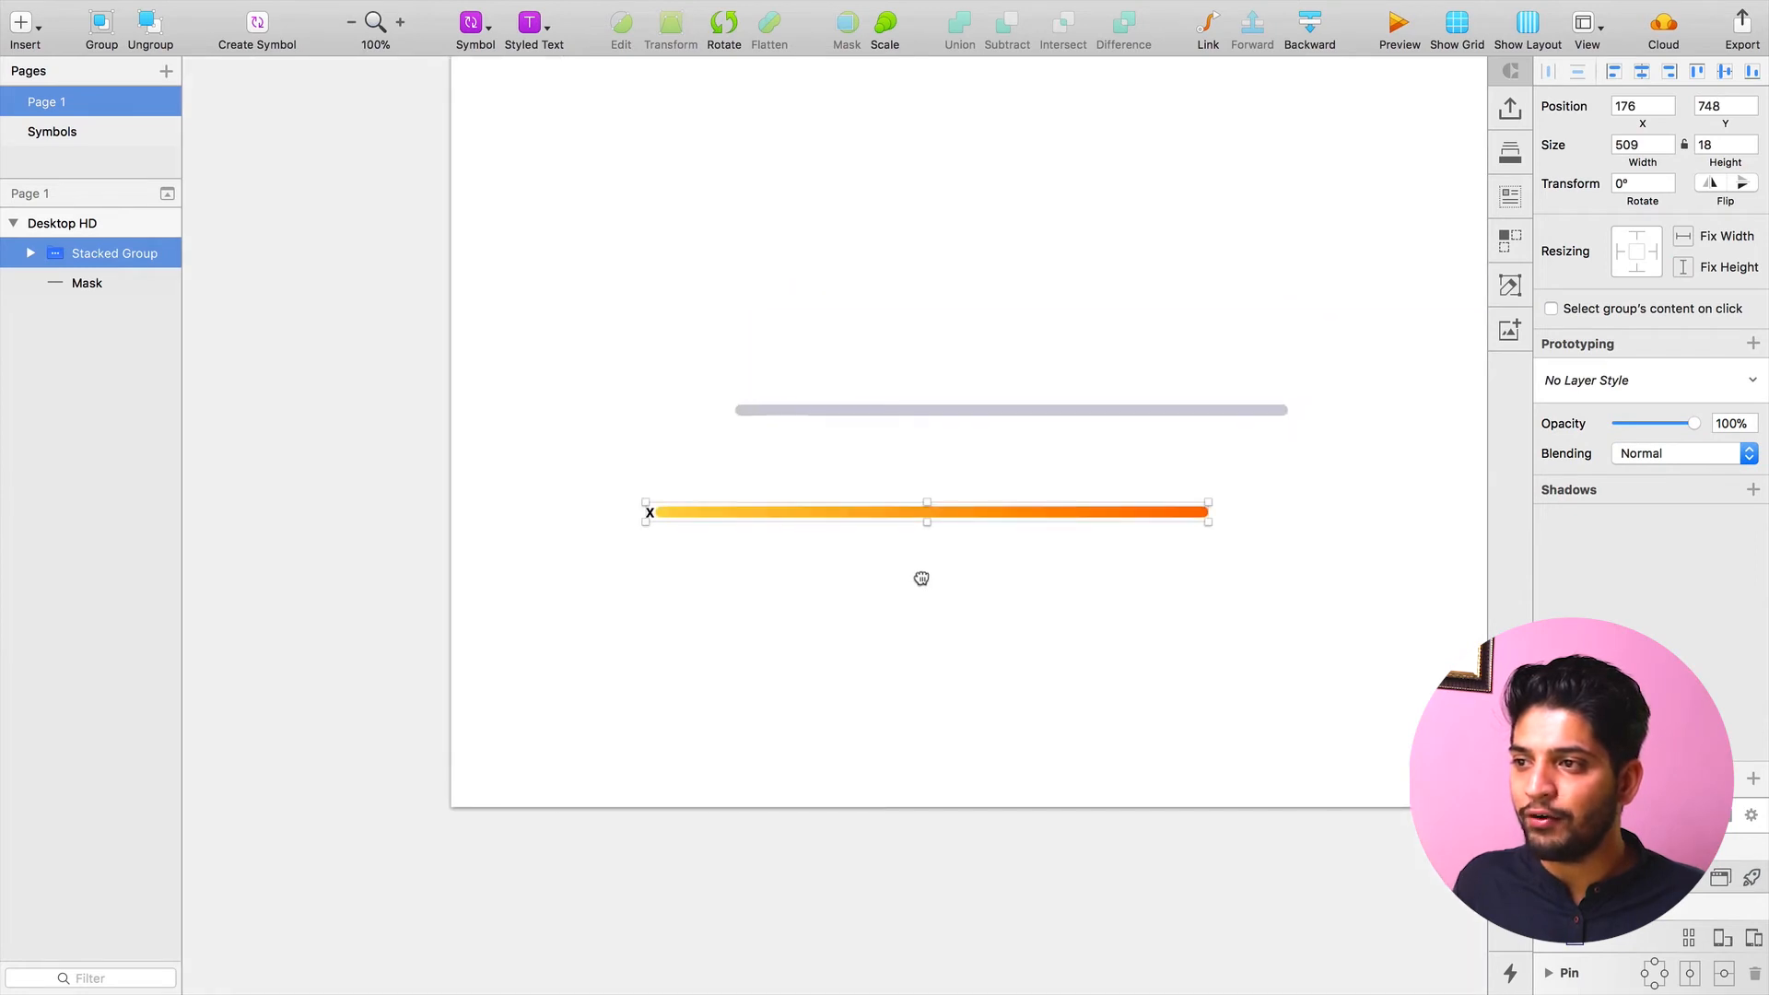
left_click(1000, 412)
scroll(967, 381, "up", 2)
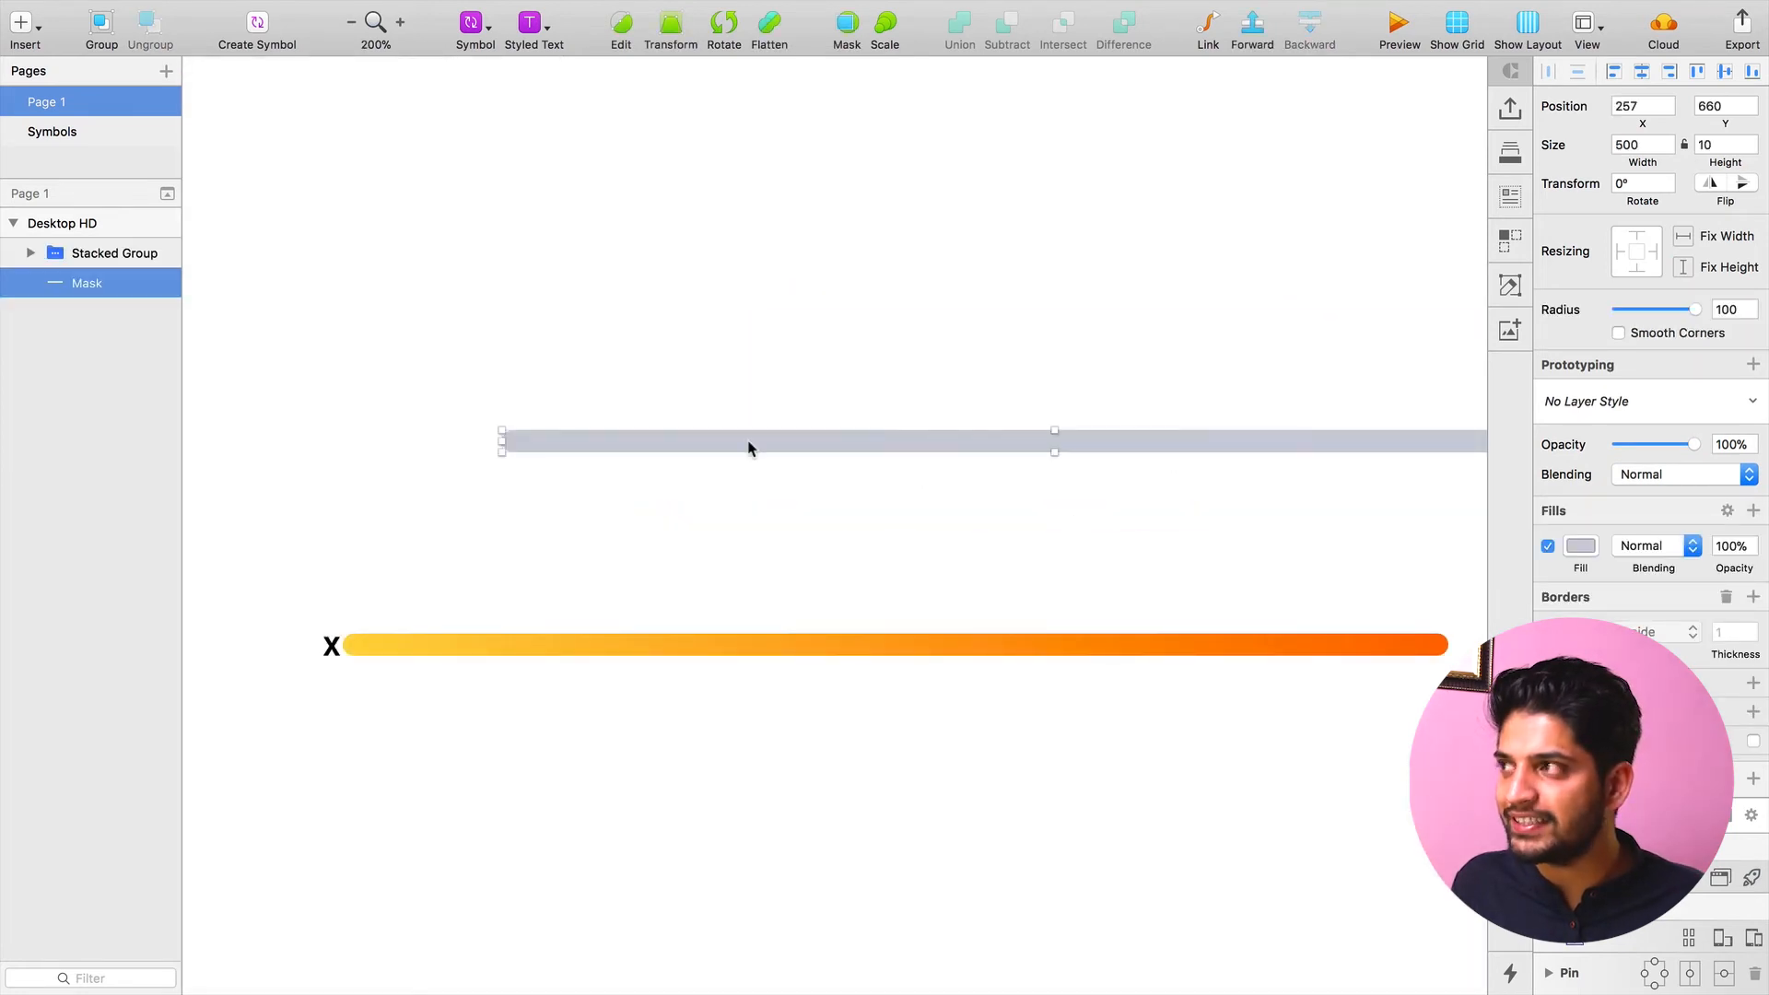
left_click(263, 27)
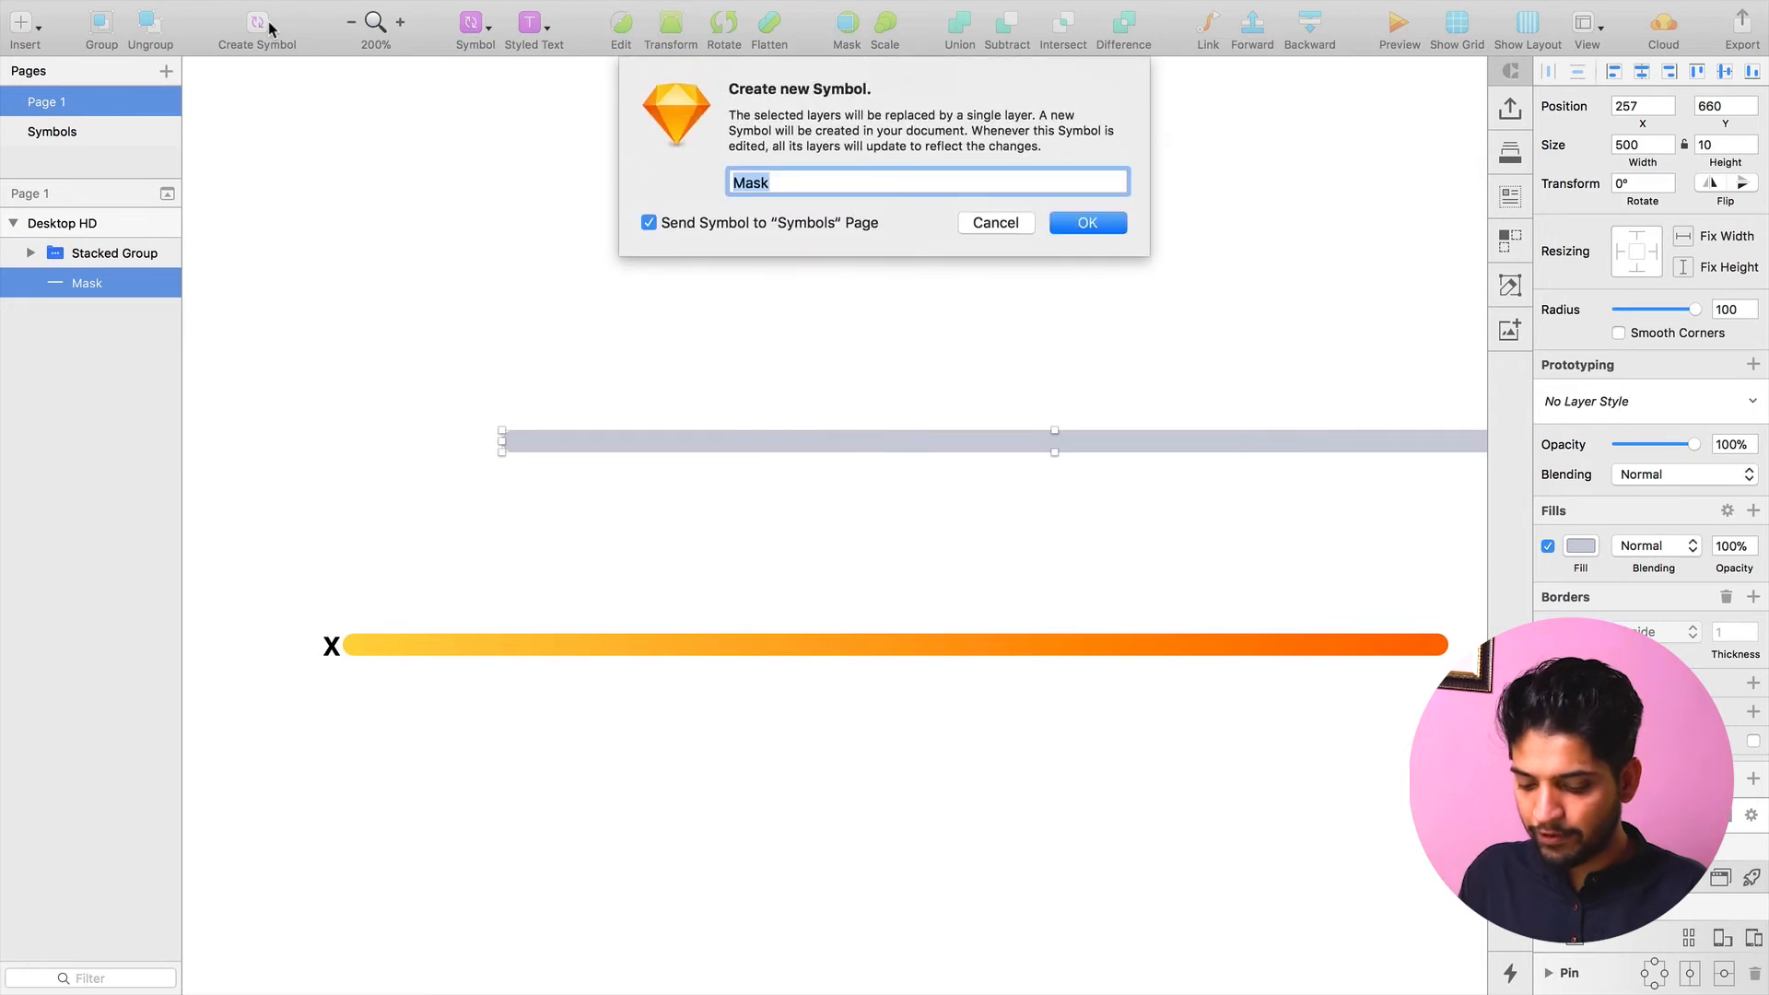
type("progre")
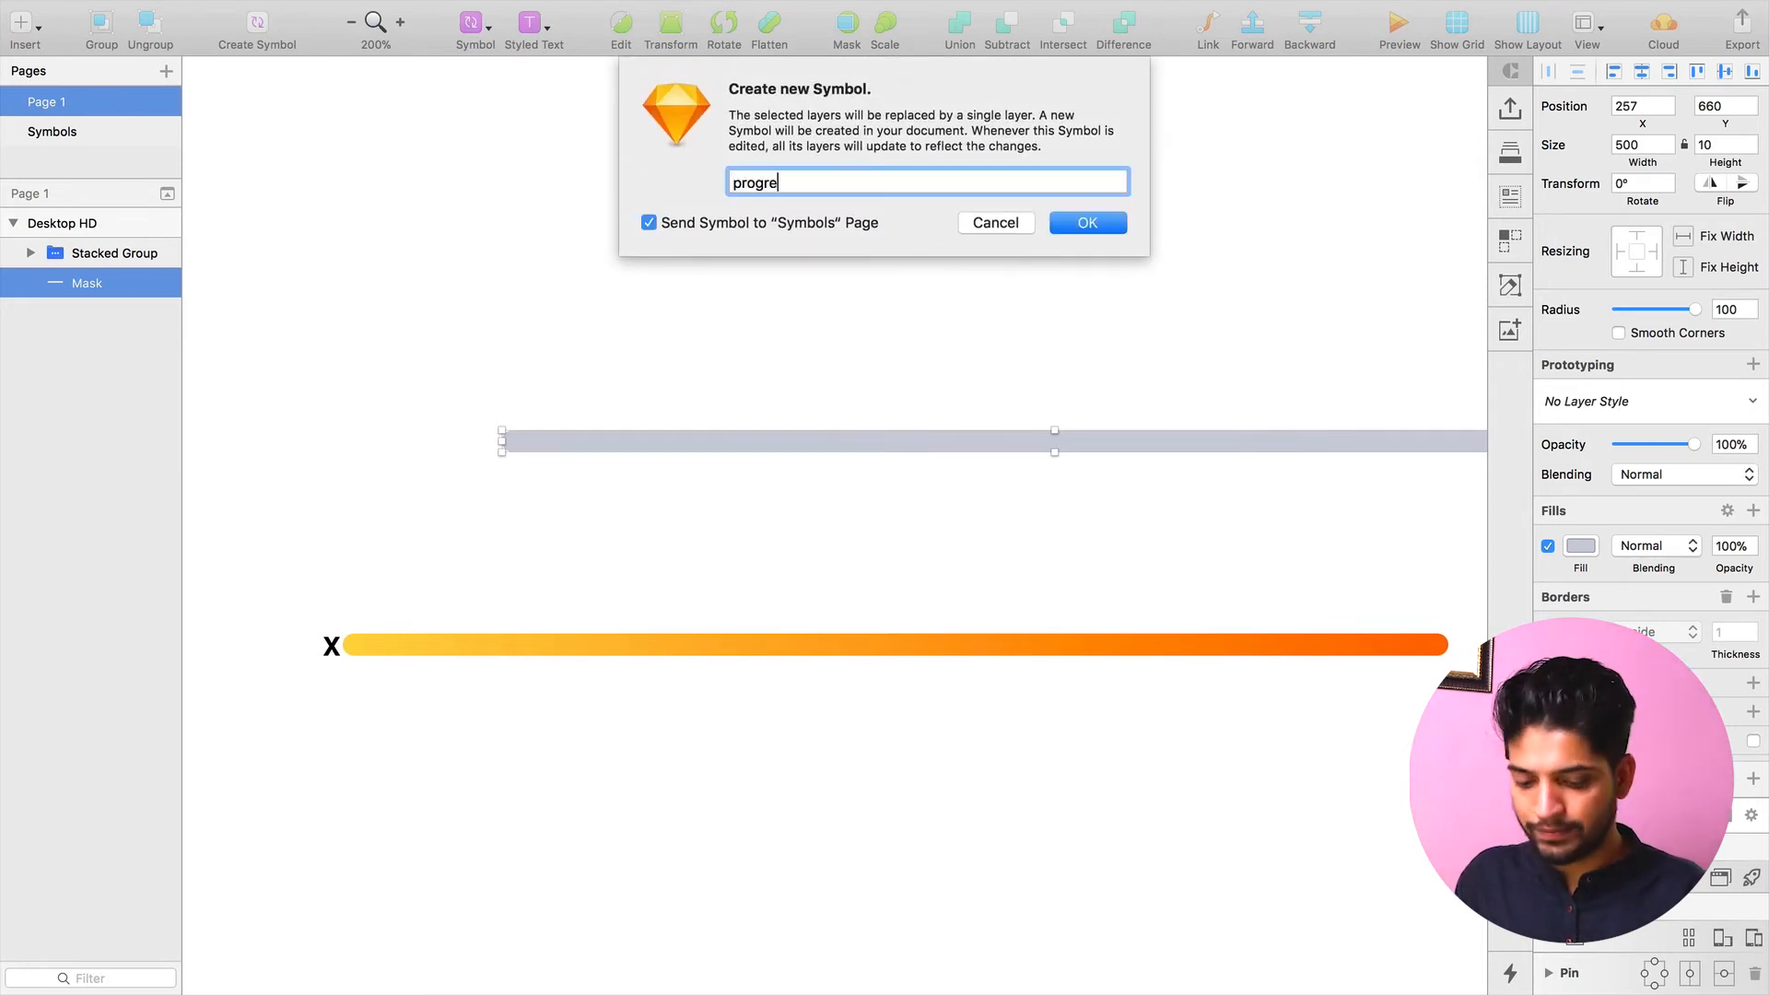
type("ss-bar")
key("Return")
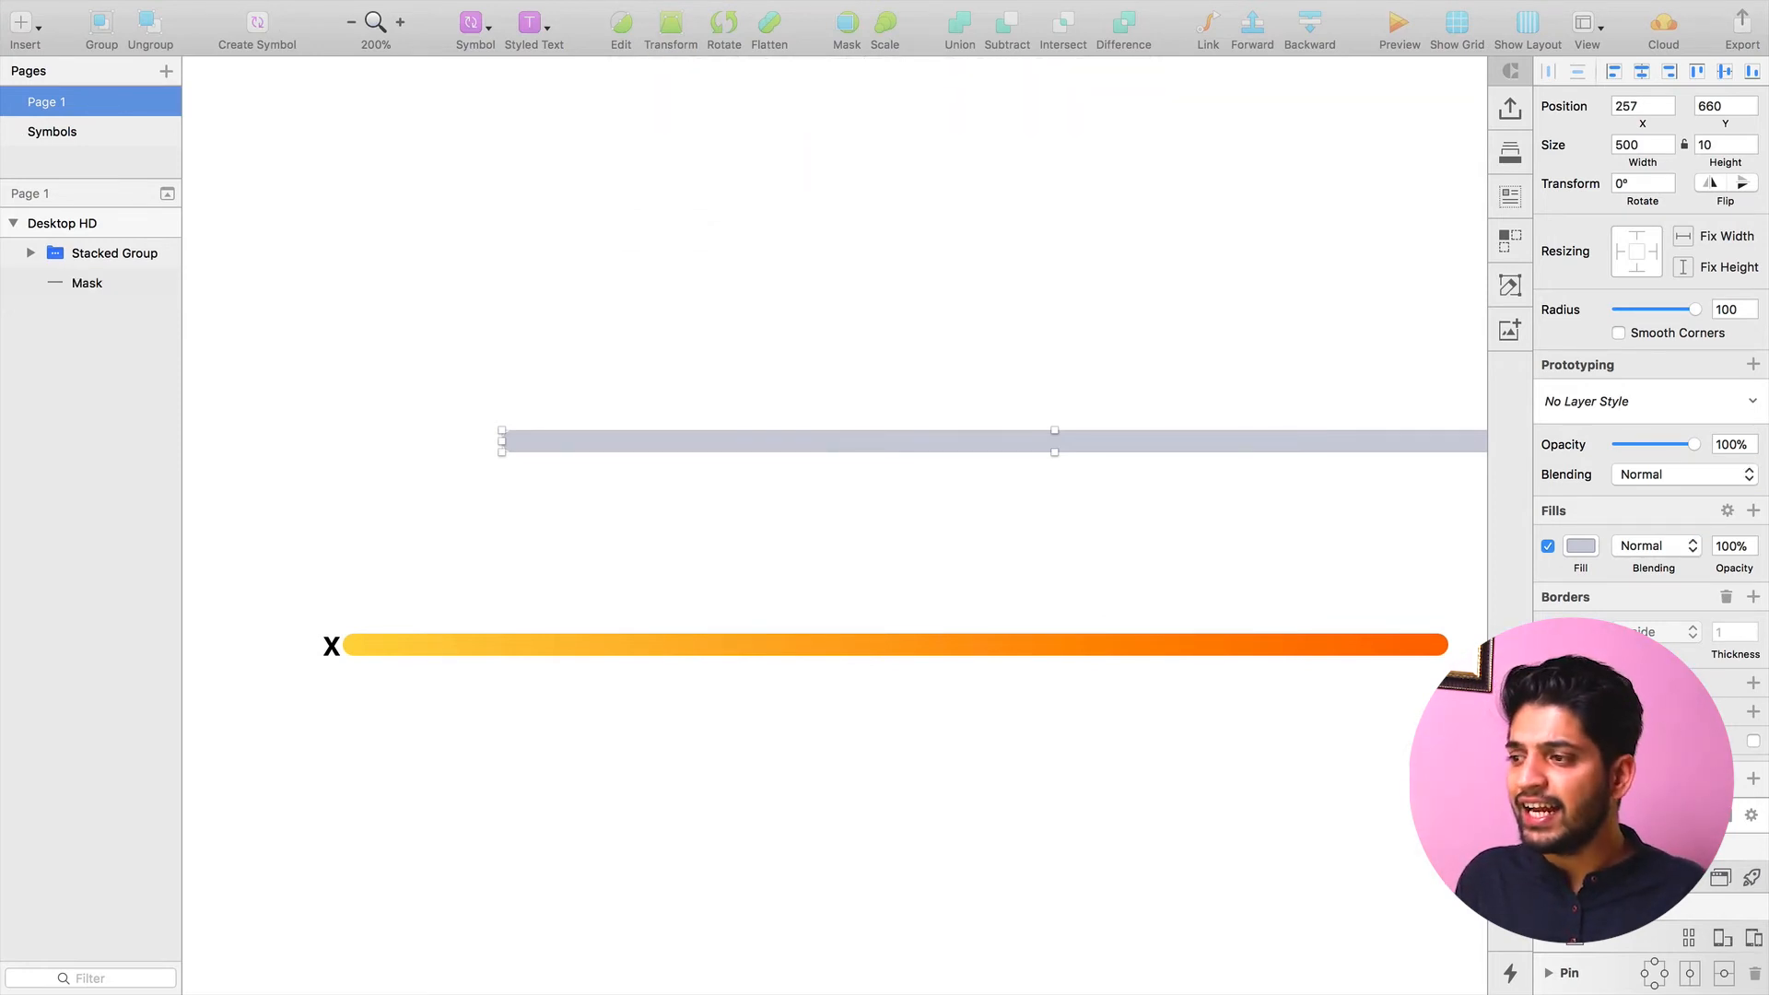
Cut the stacked group from the artboard, open the progress-bar symbol, paste the group there and place it over the grey bar
scroll(645, 696, "down", 2)
left_click(655, 675)
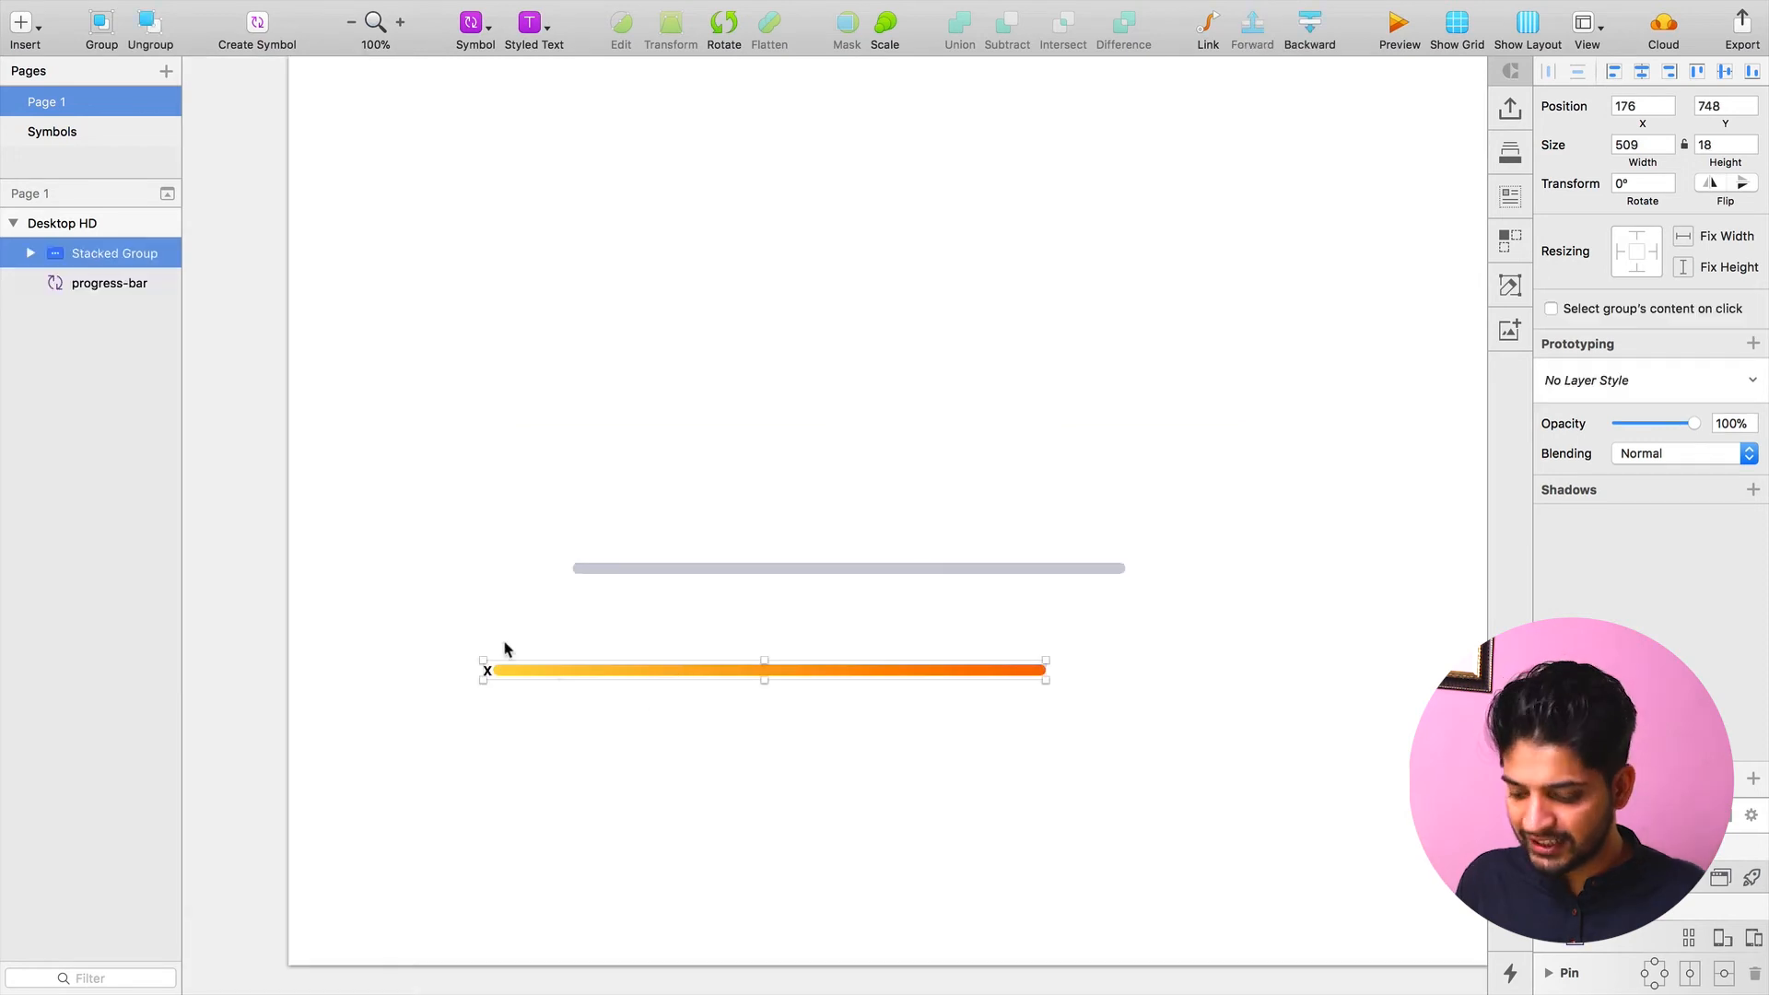
key("Delete")
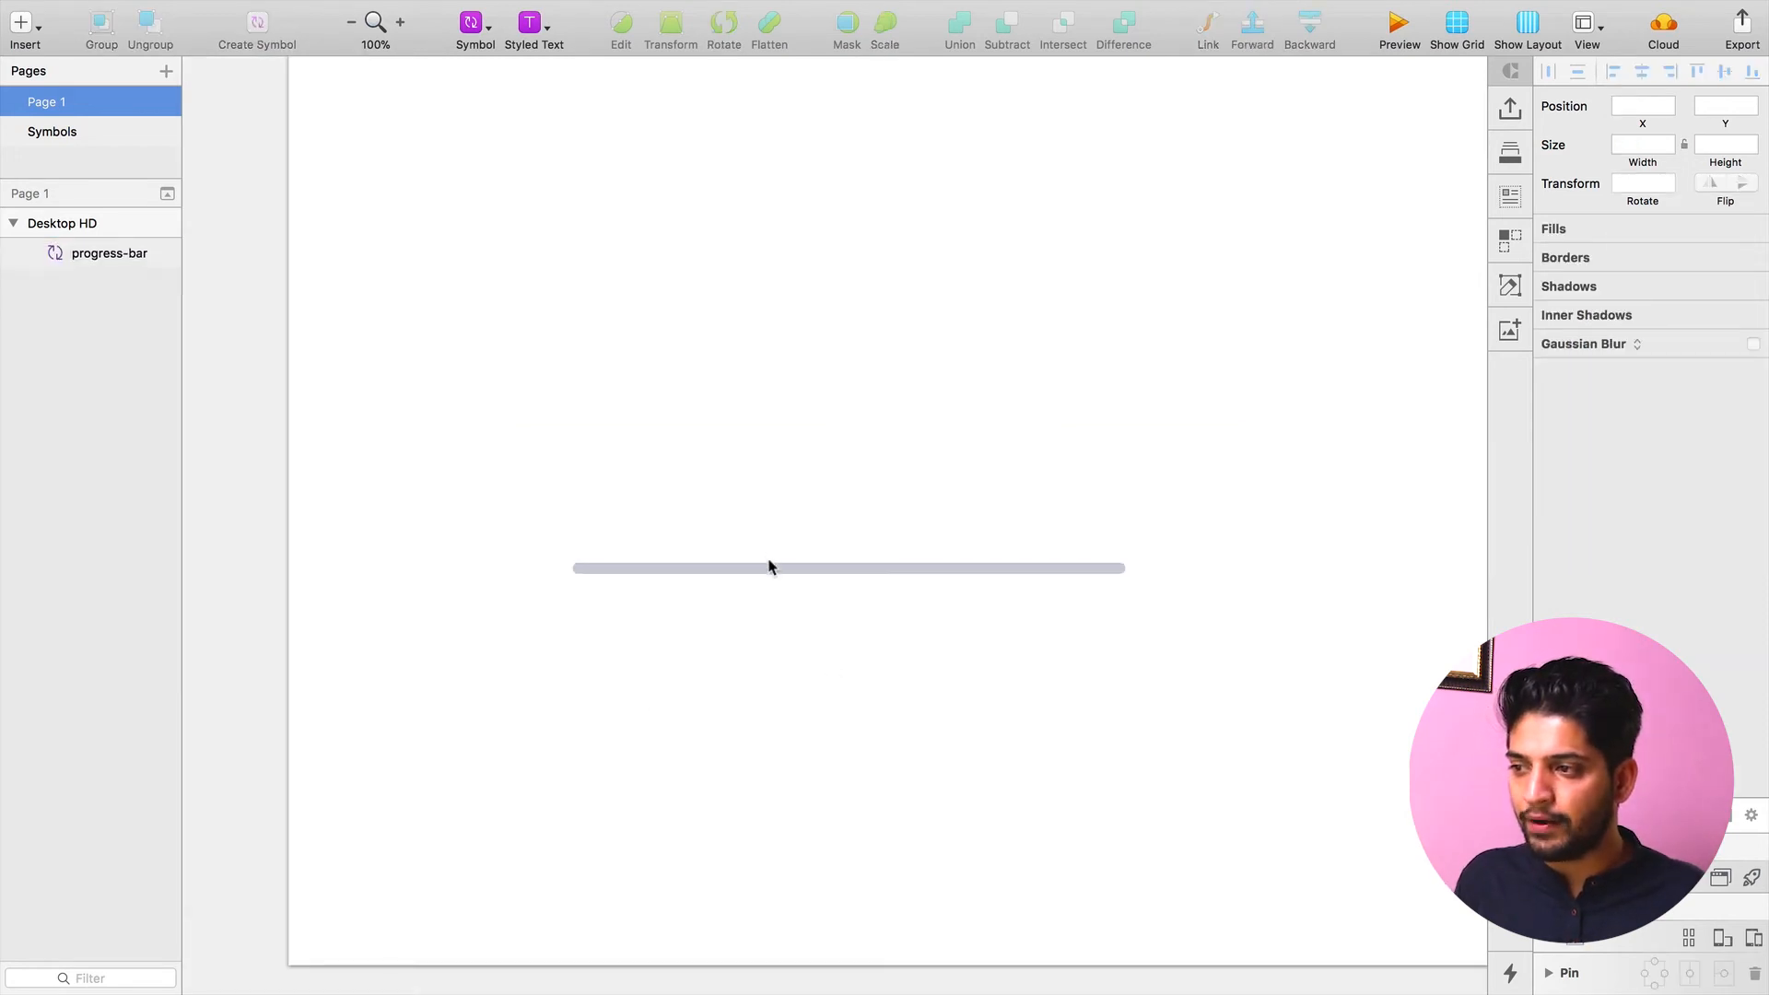
double_click(767, 568)
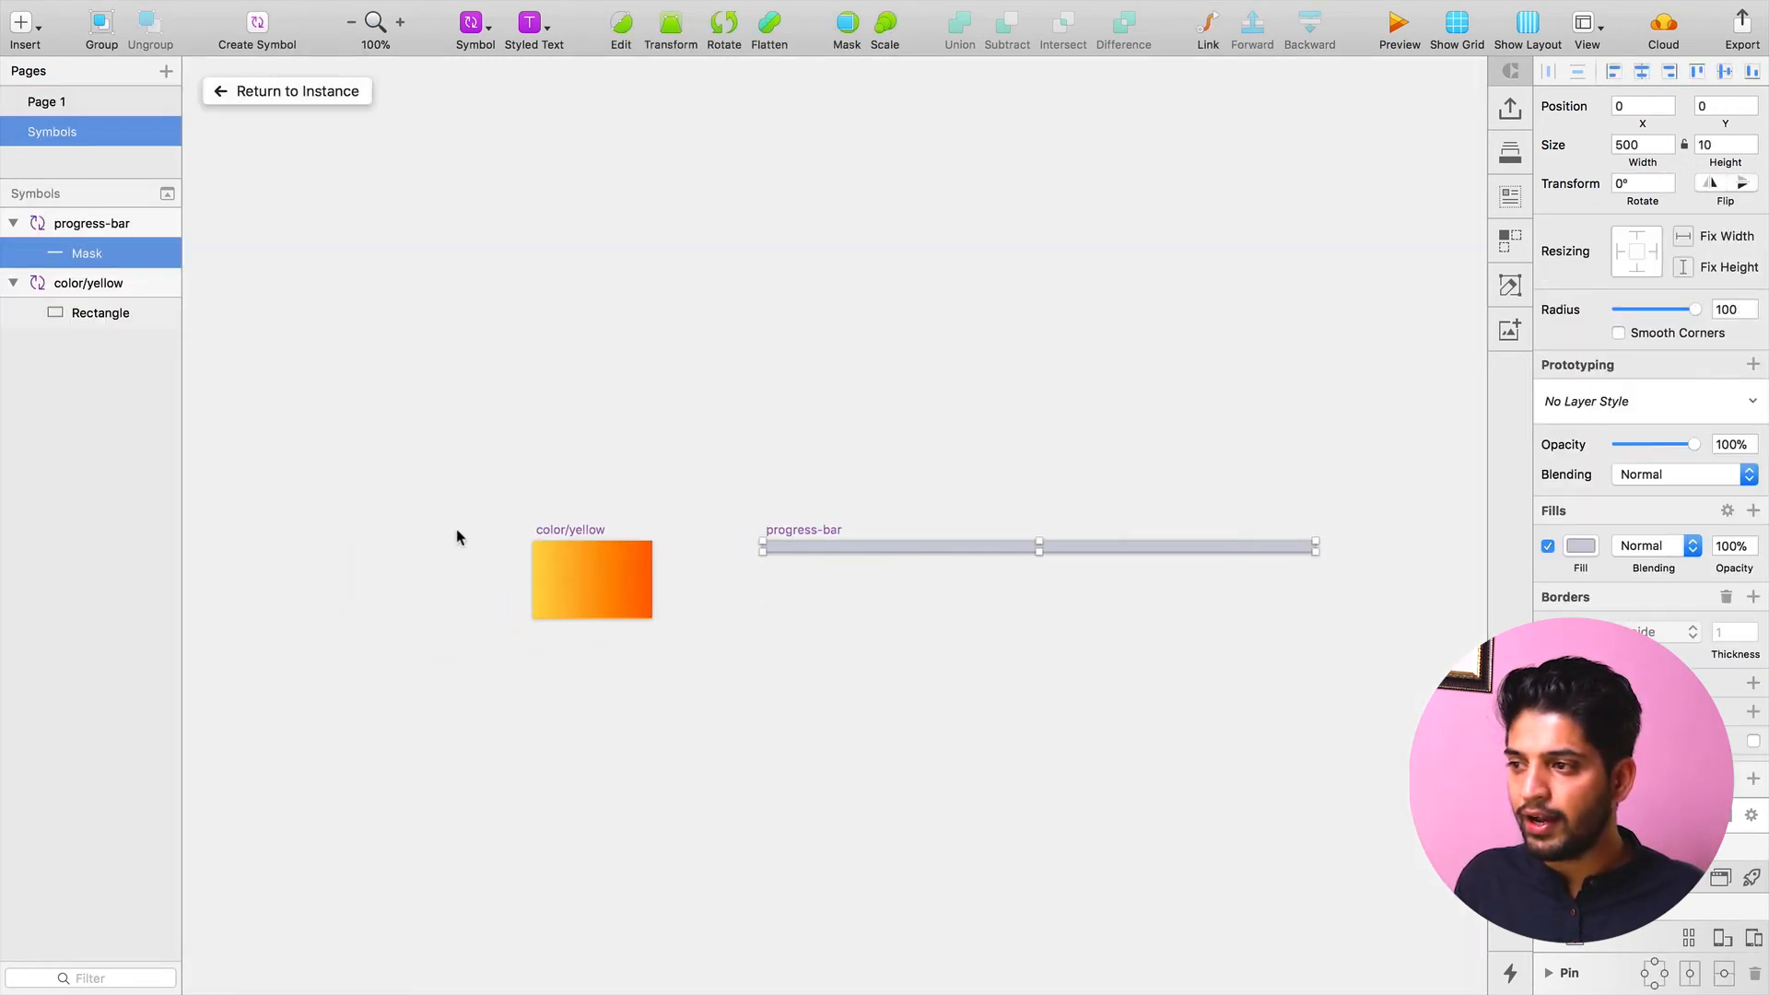
left_click_drag(633, 311, 683, 164)
key("z")
left_click(755, 490)
key("super+v")
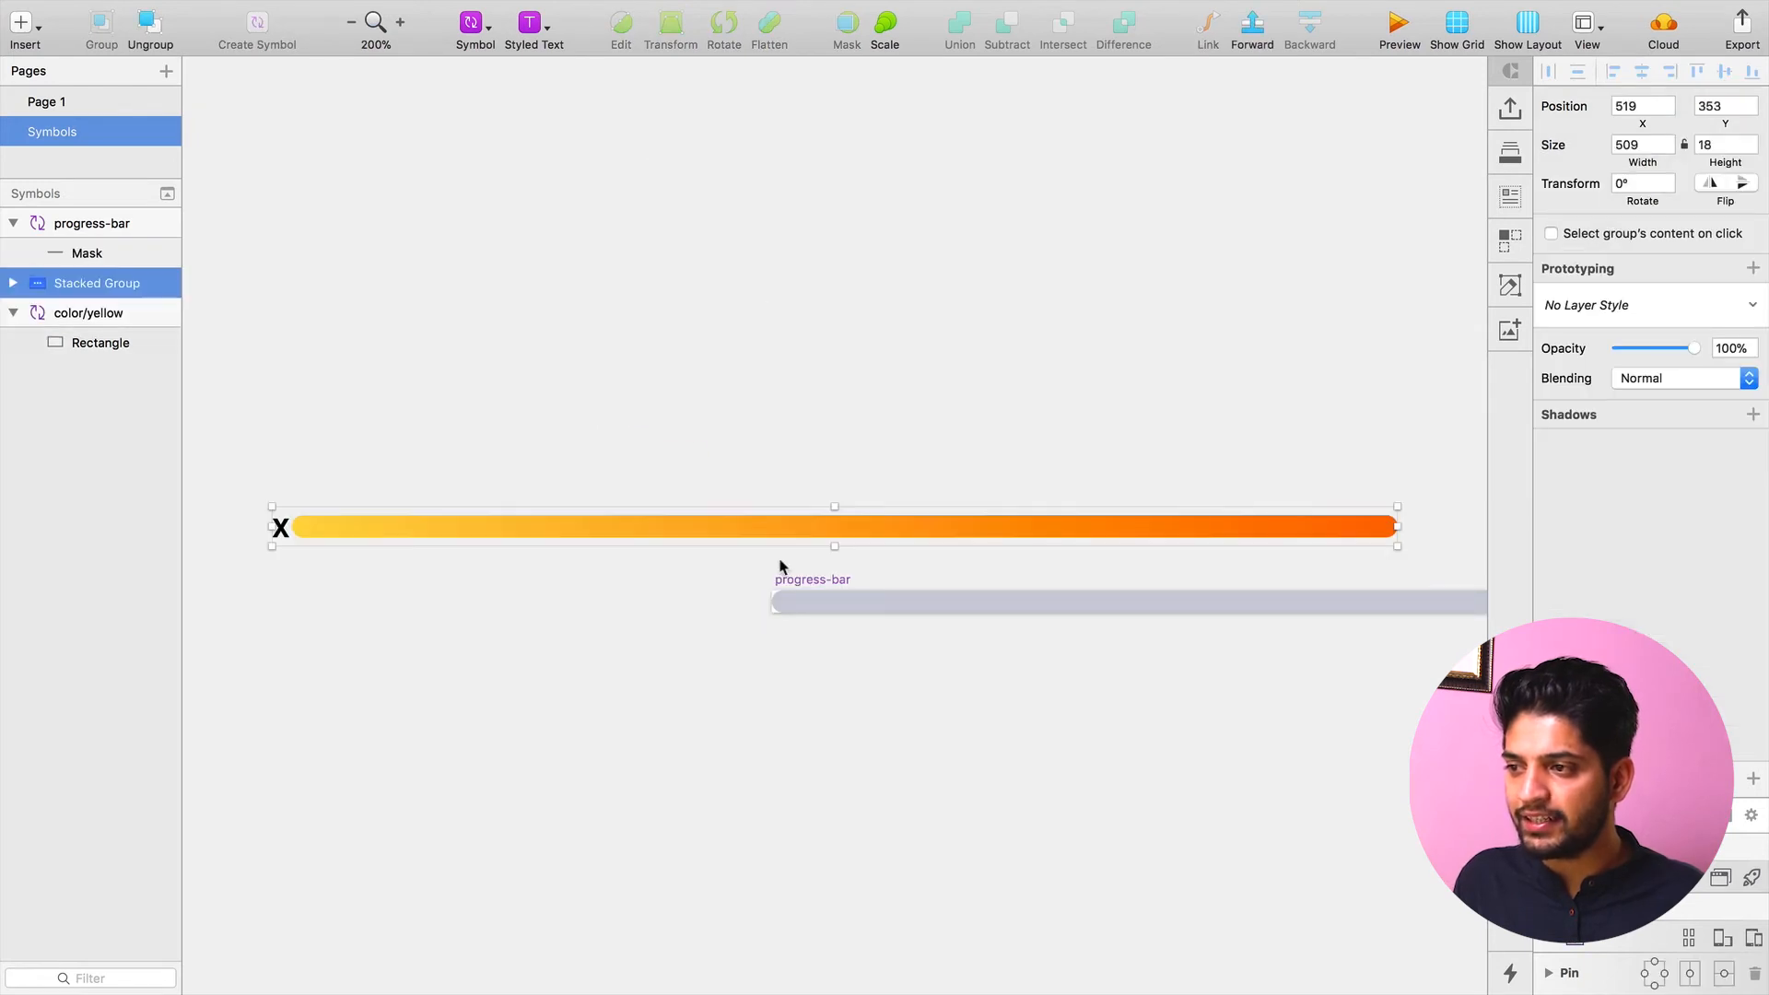
left_click_drag(802, 542, 793, 594)
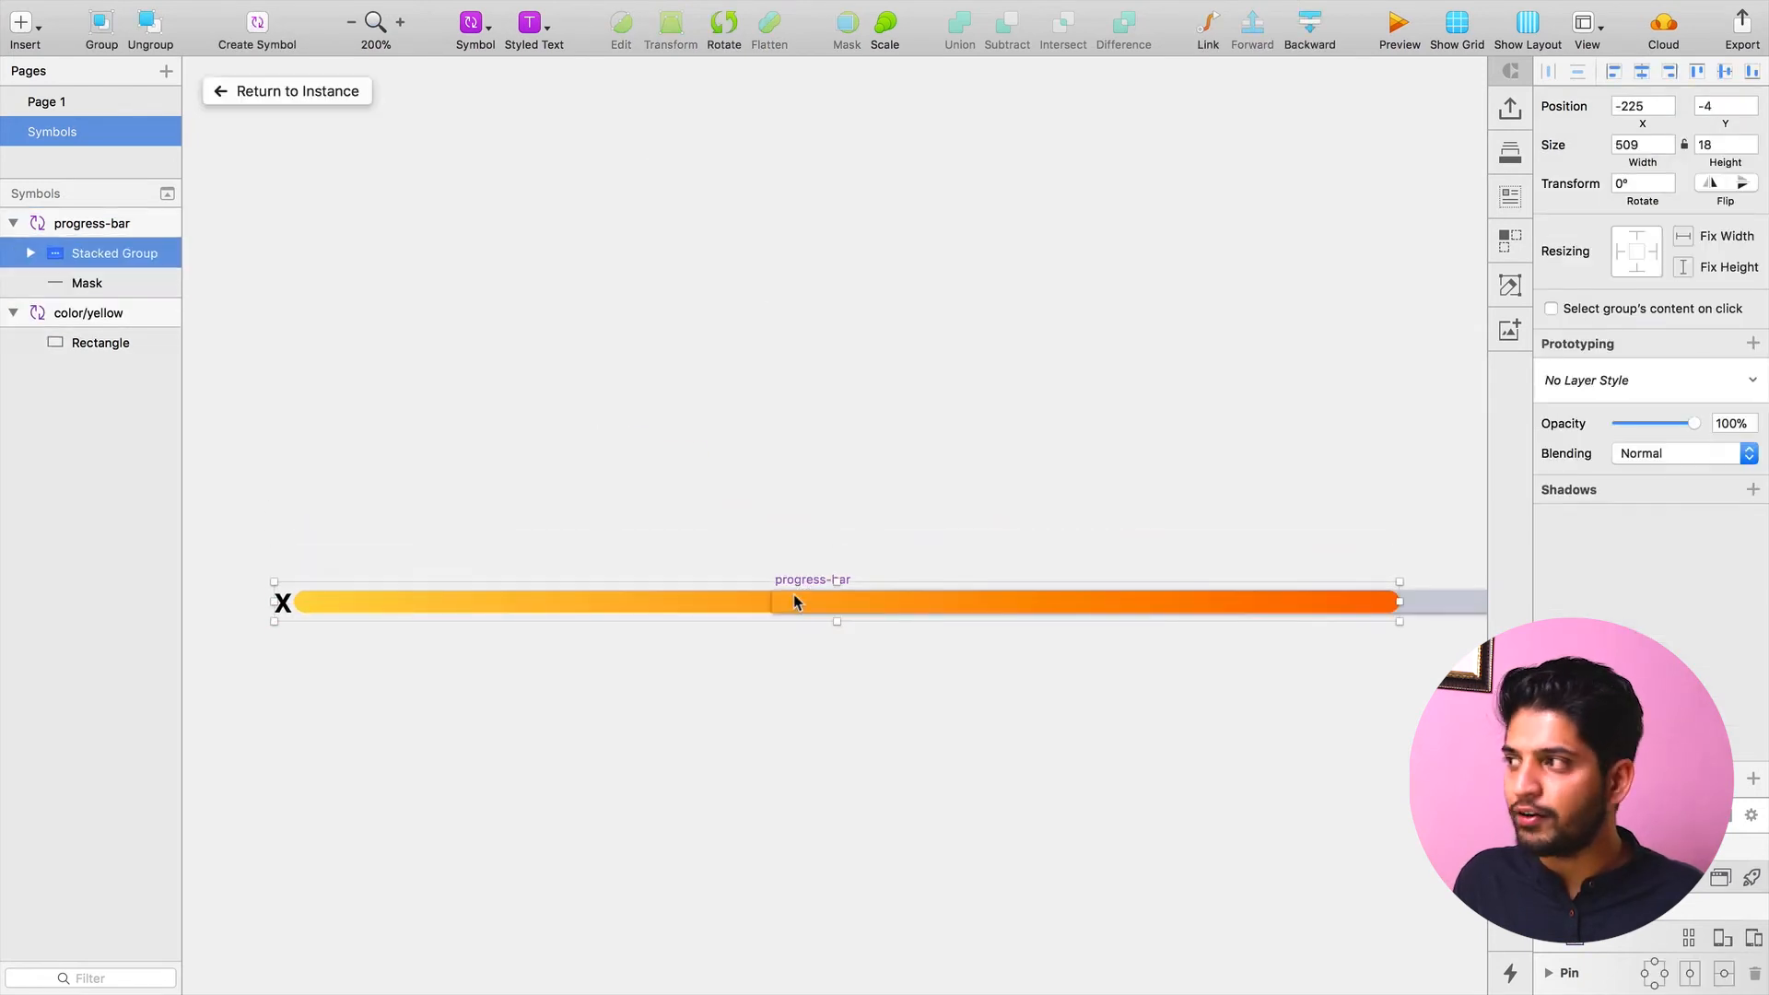
Move the stacked group left until its right end touches the left edge of the progress-bar symbol
scroll(1198, 617, "right", 5)
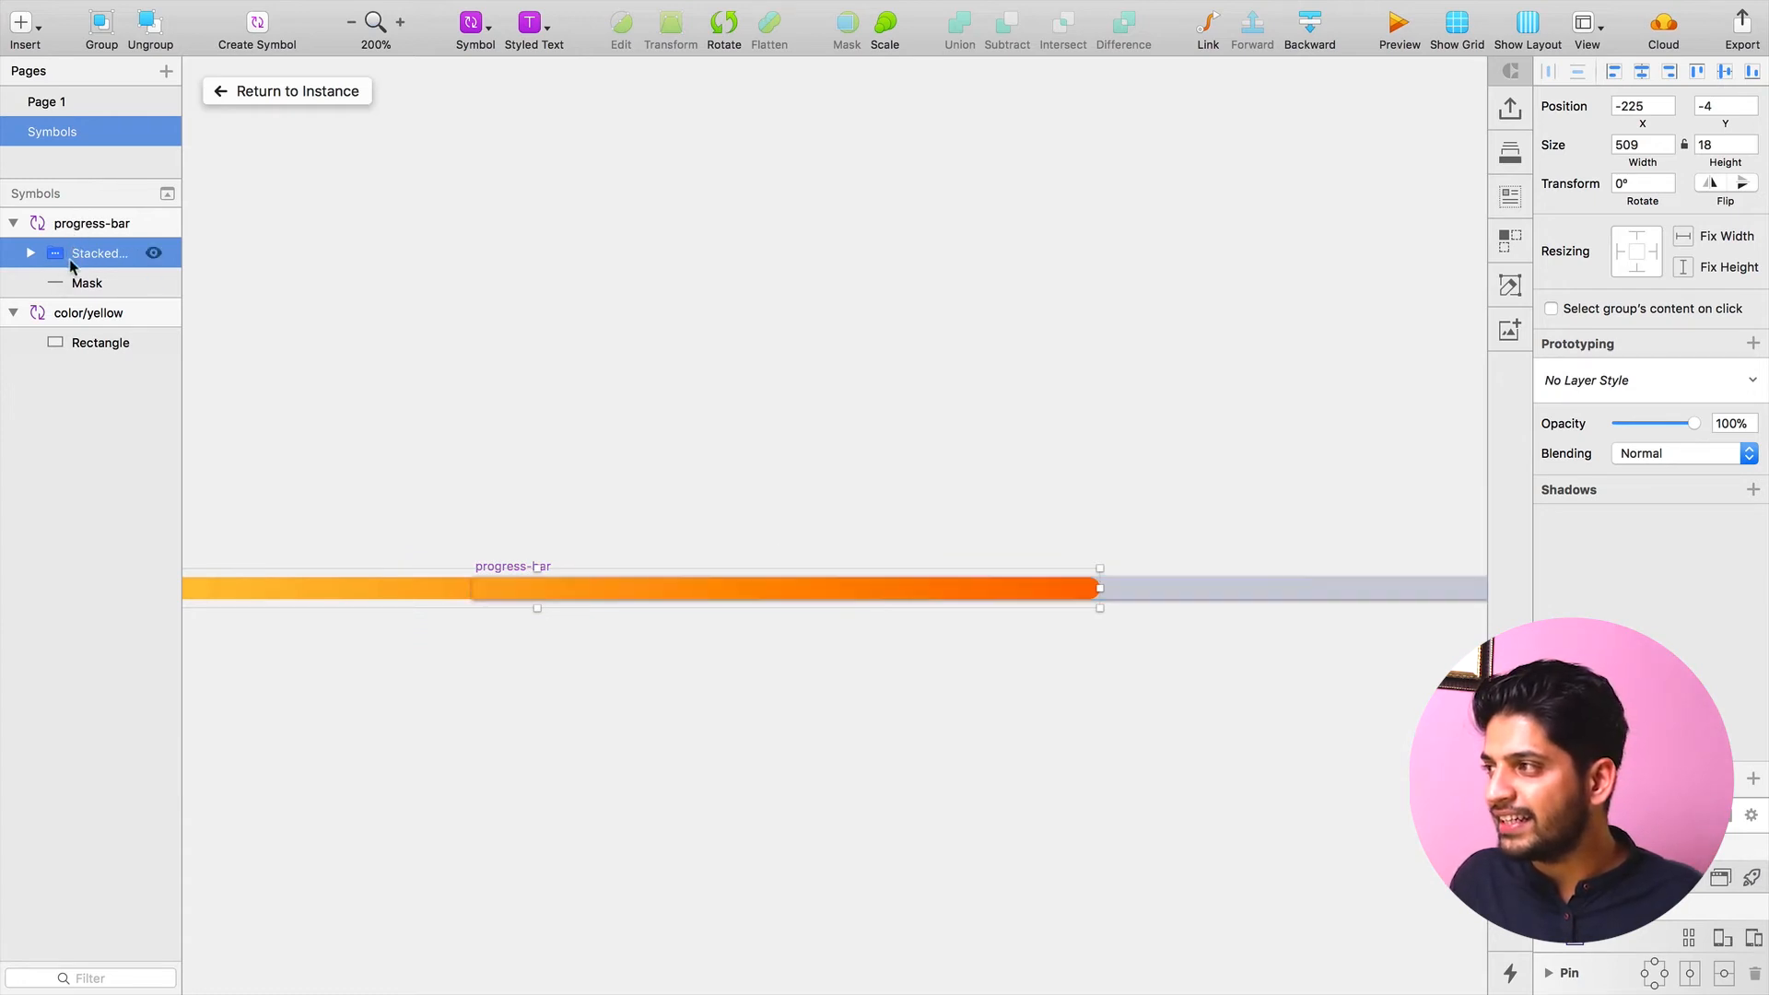
left_click_drag(755, 417, 564, 378)
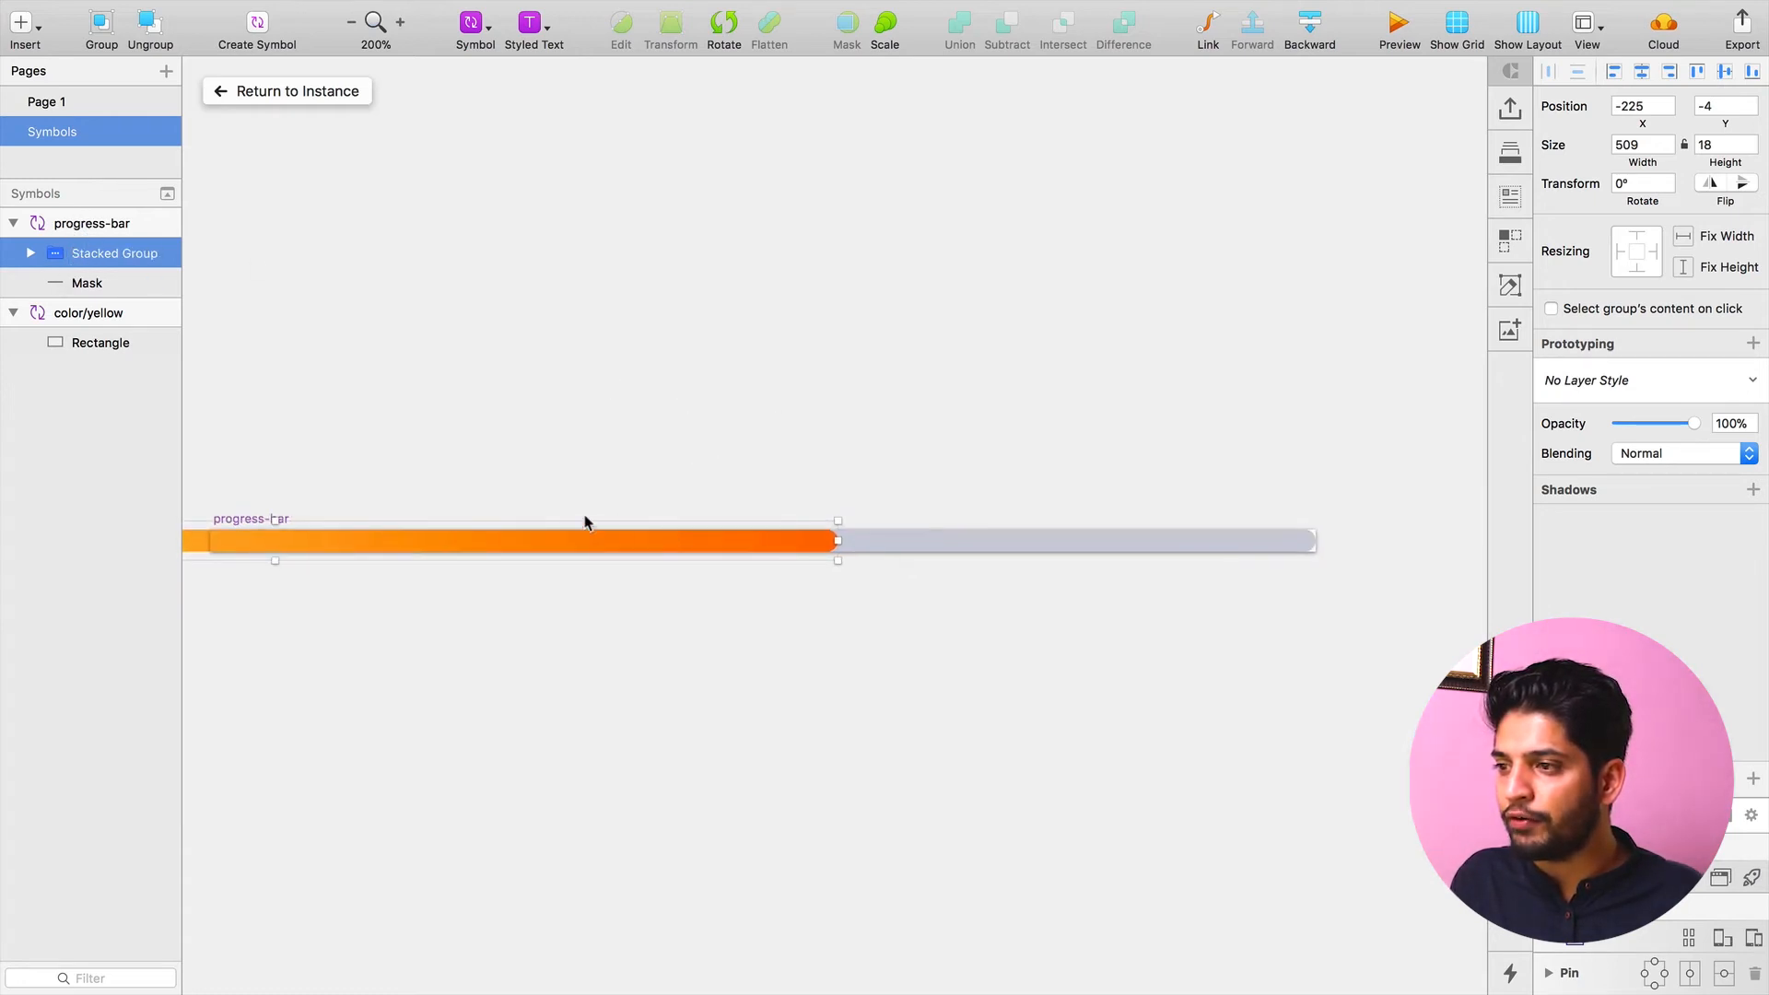
left_click_drag(612, 479, 1095, 451)
left_click_drag(1148, 520, 514, 514)
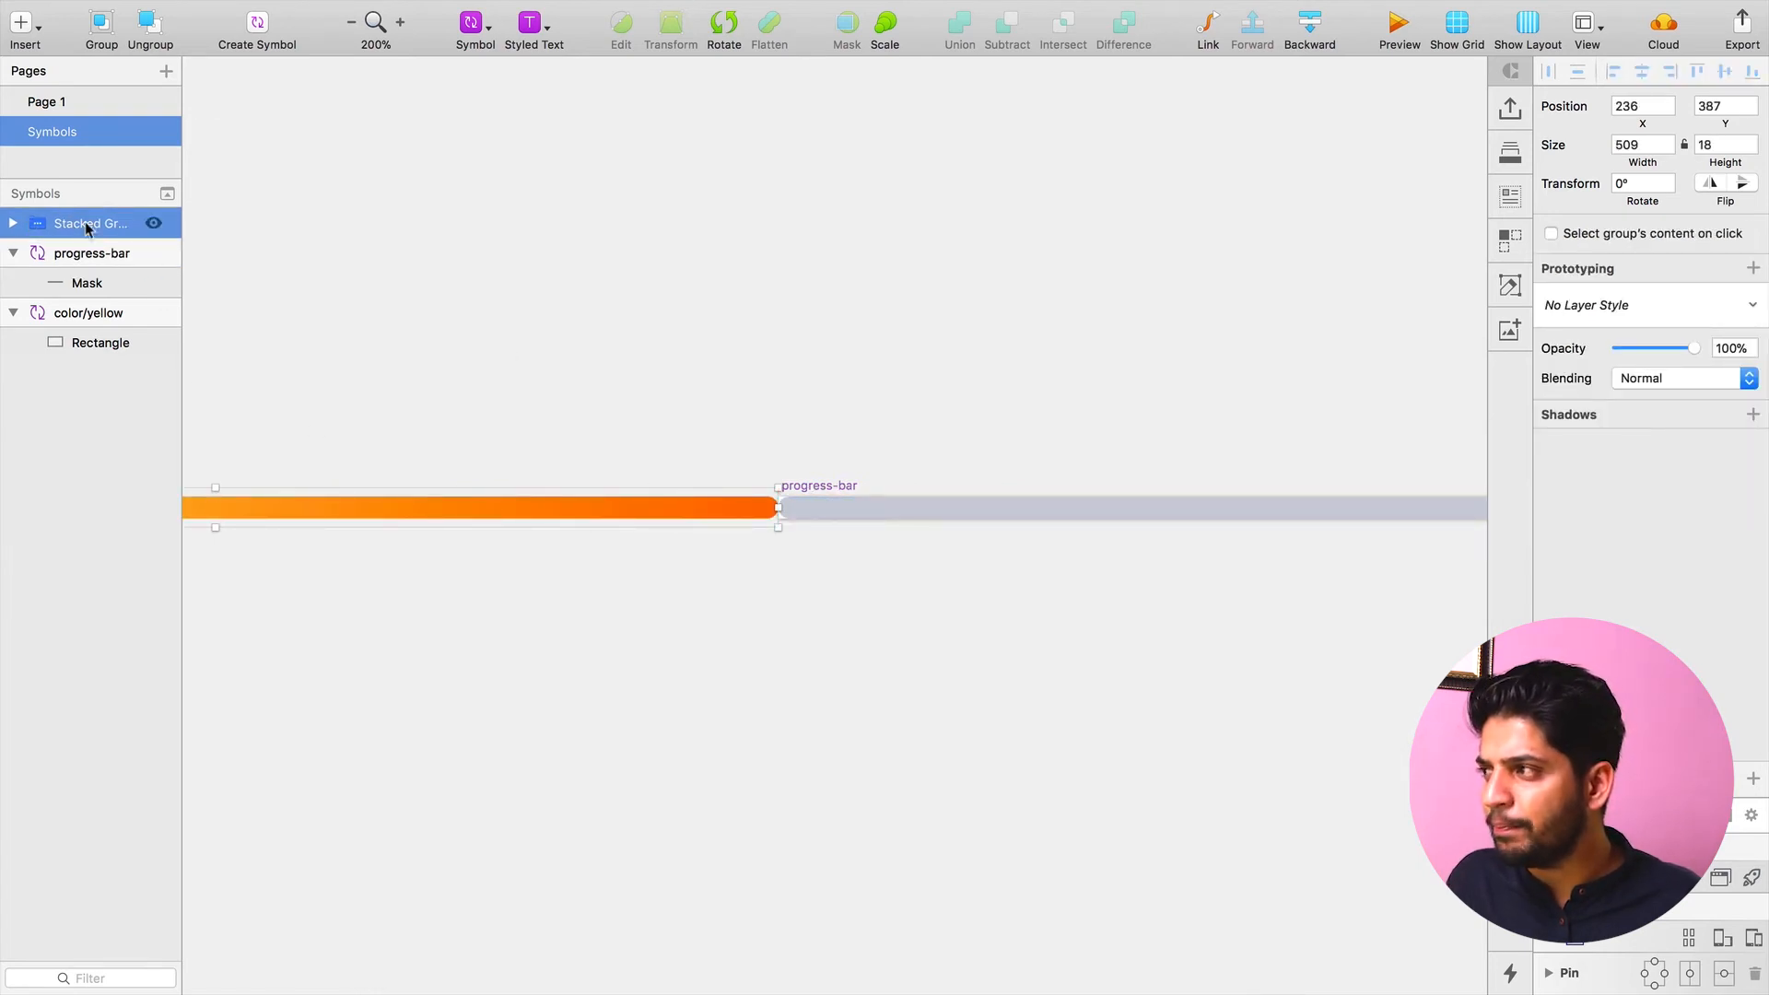
Nest the stacked group inside the progress-bar symbol above the Mask layer and mask it with the grey bar
left_click_drag(85, 227, 91, 280)
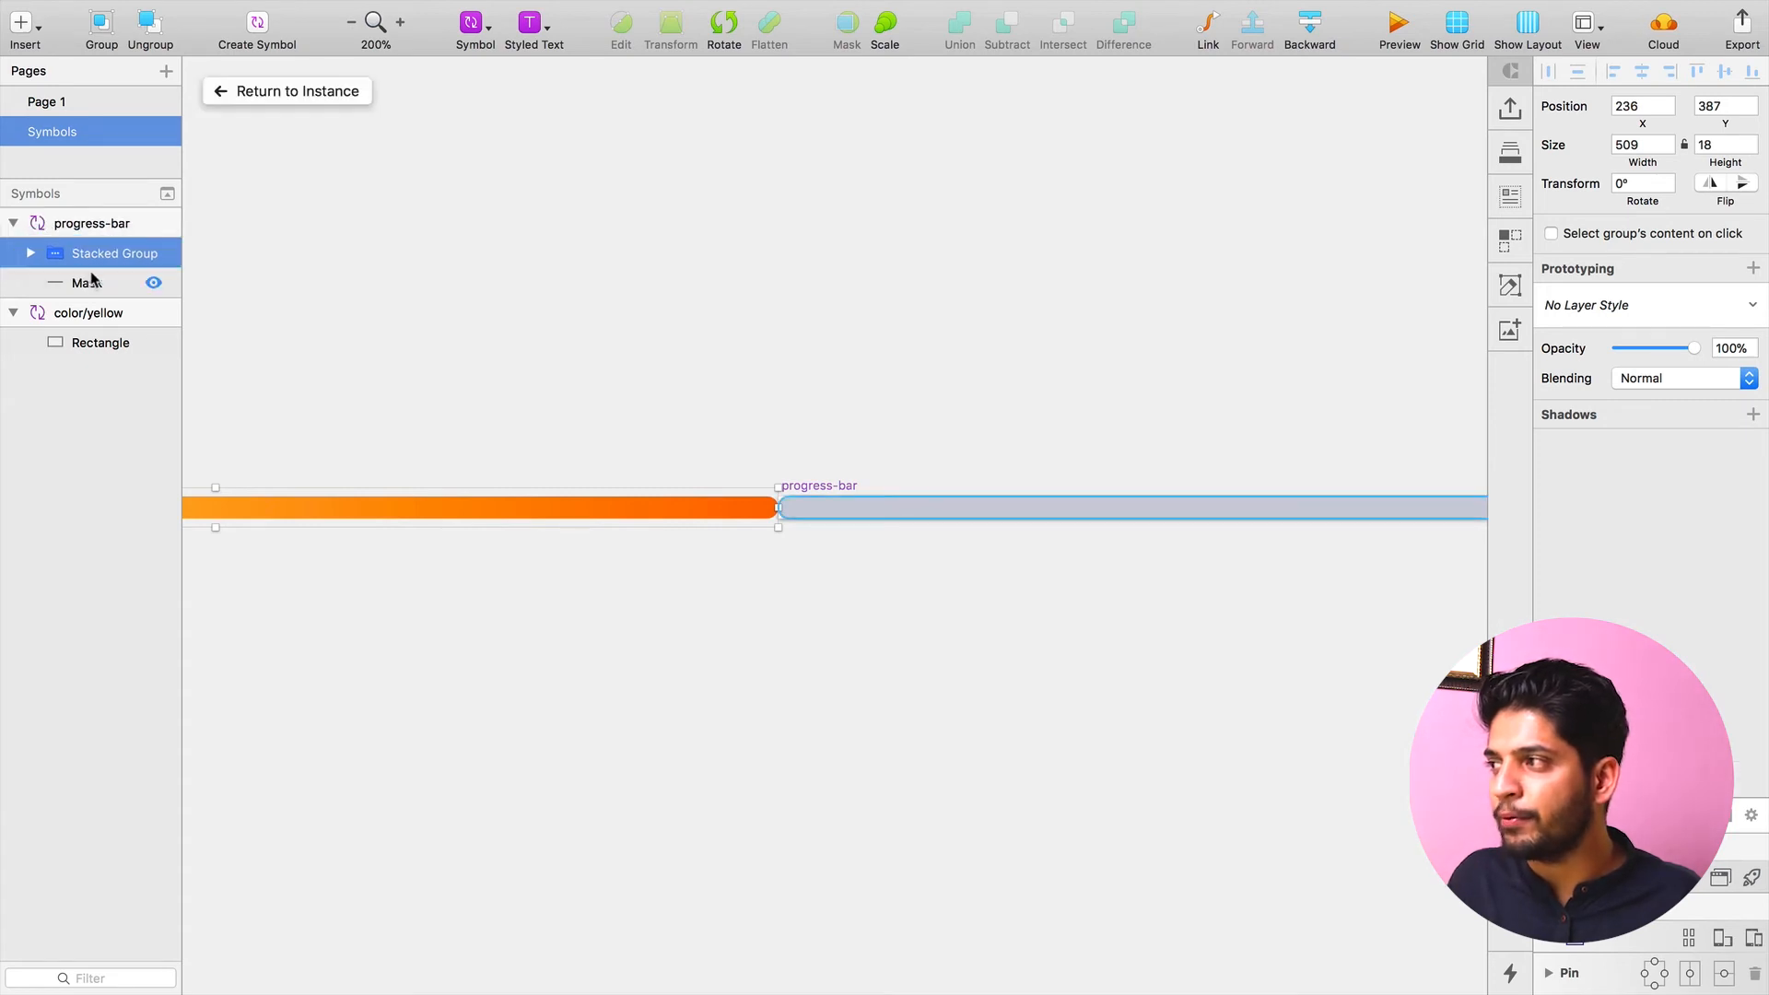
left_click(97, 283, "shift")
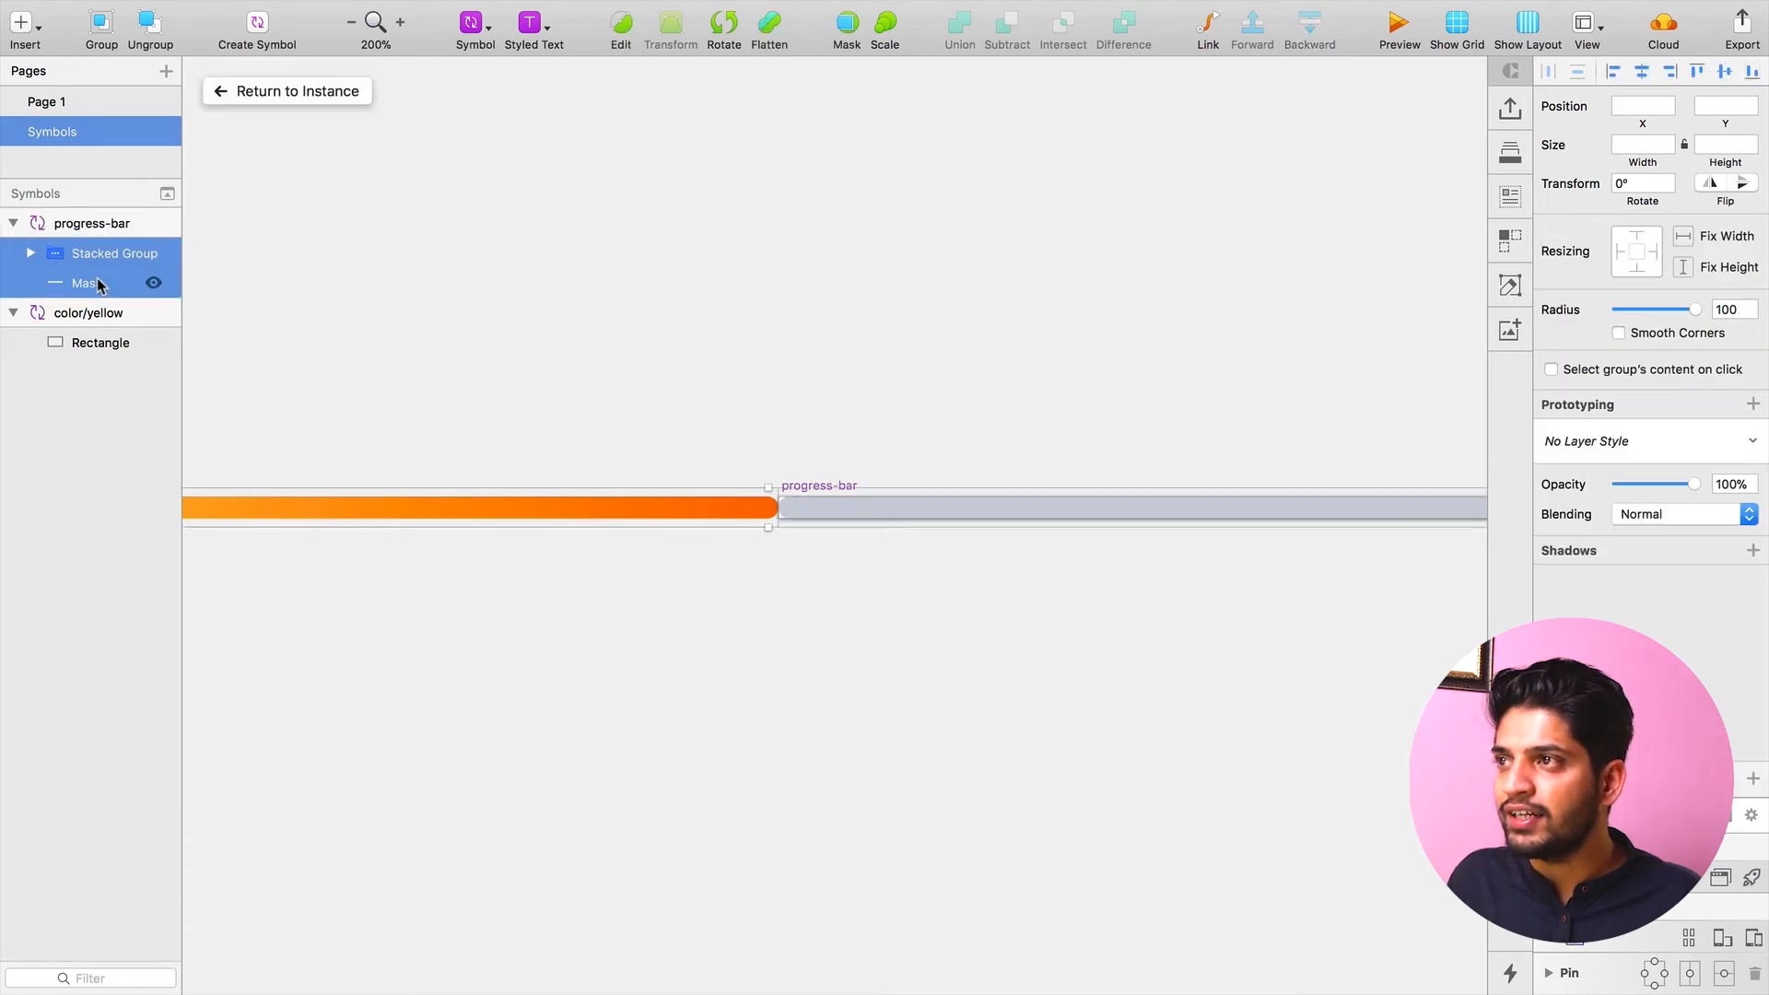
left_click(847, 26)
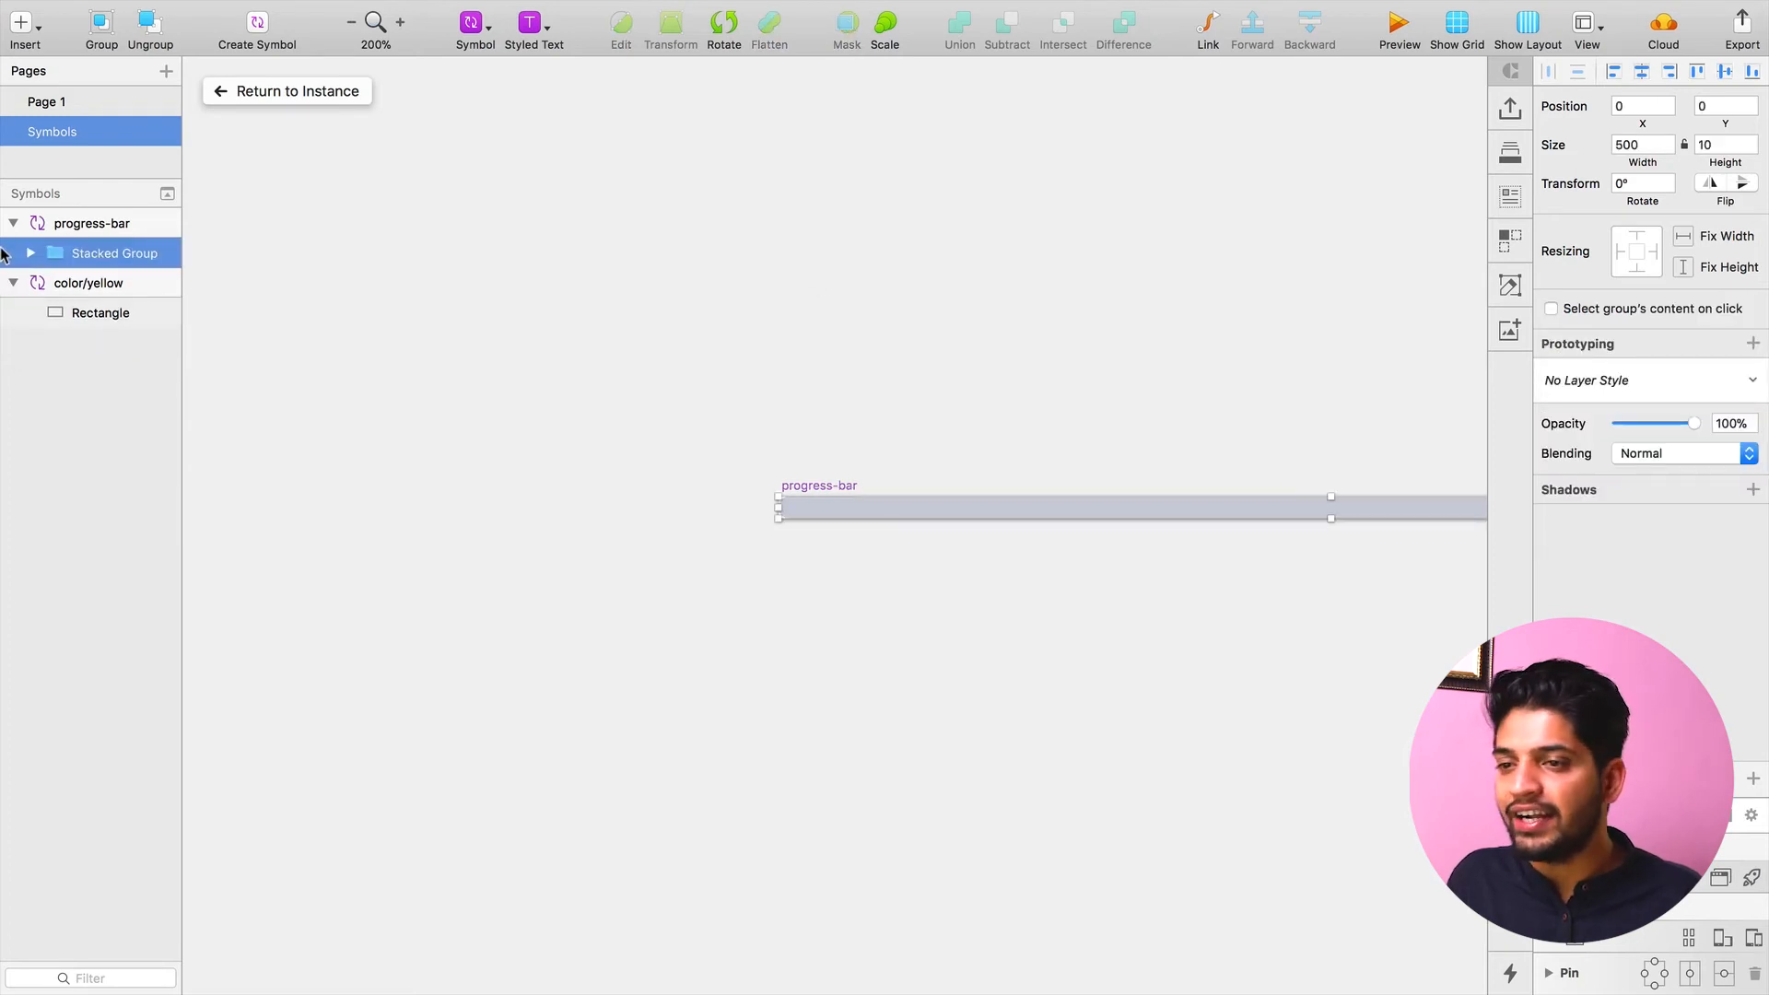
Select the stacked group nested inside the masked group and pin it to the left edge with Anima
key("super+0")
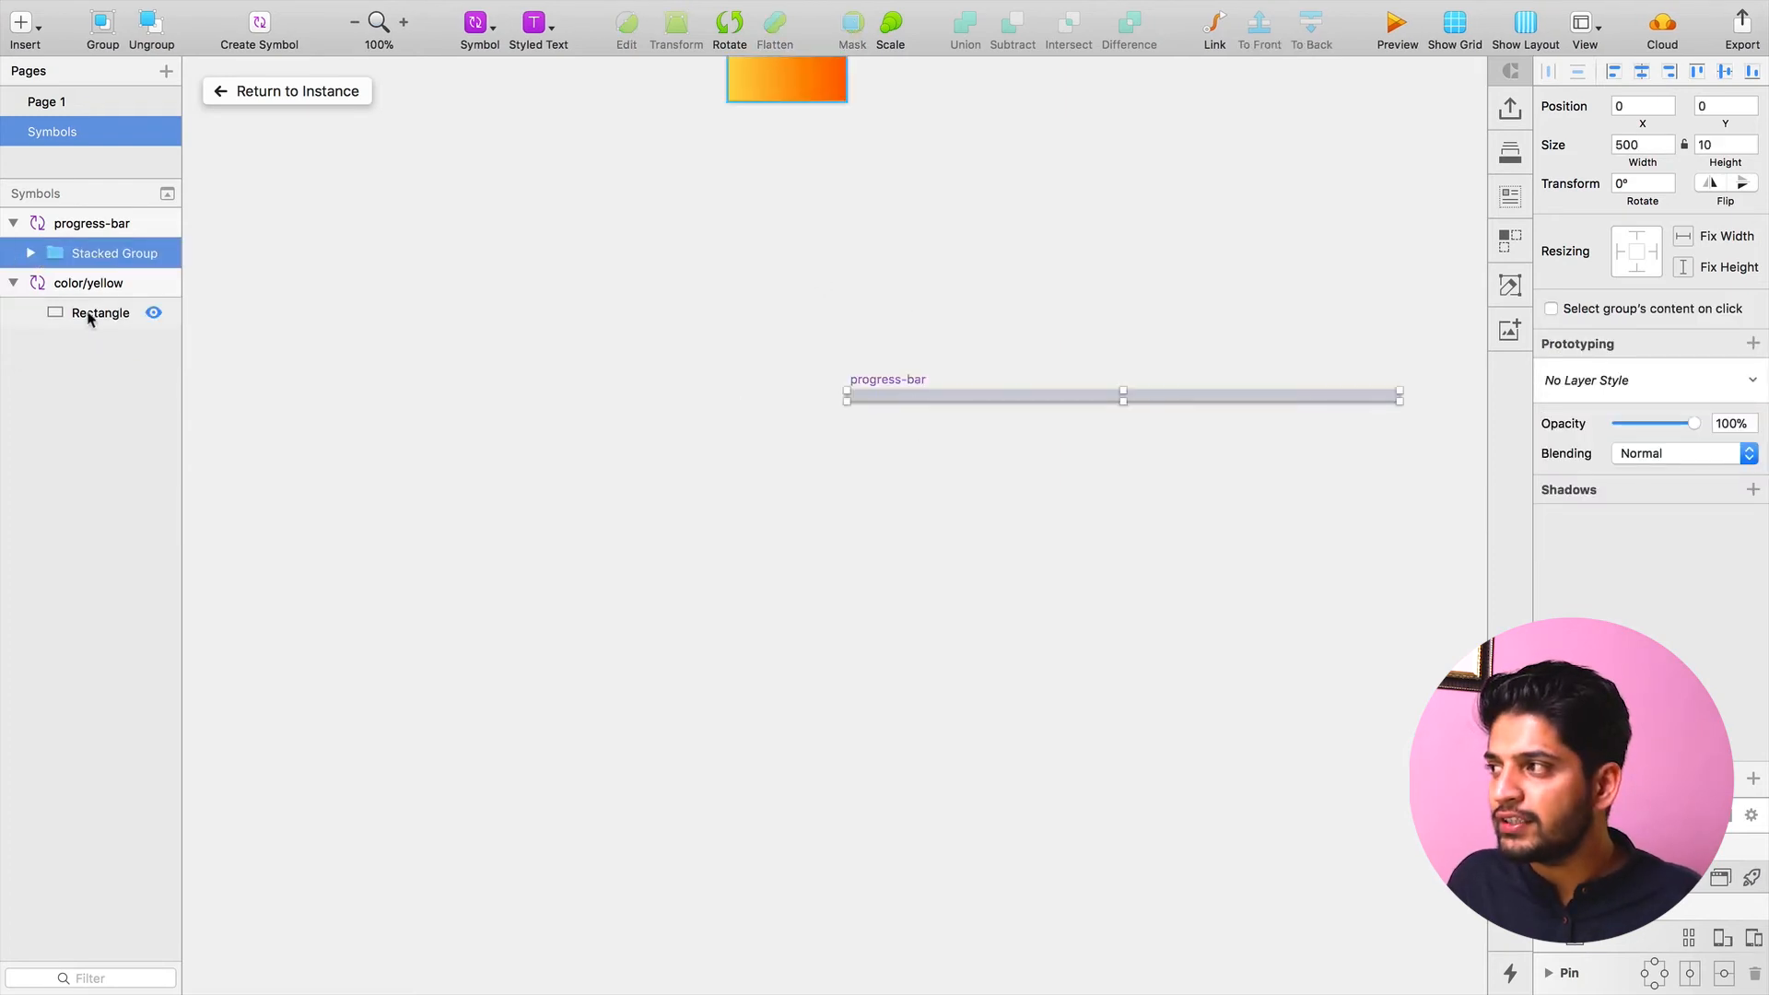
left_click(30, 253)
left_click(115, 284)
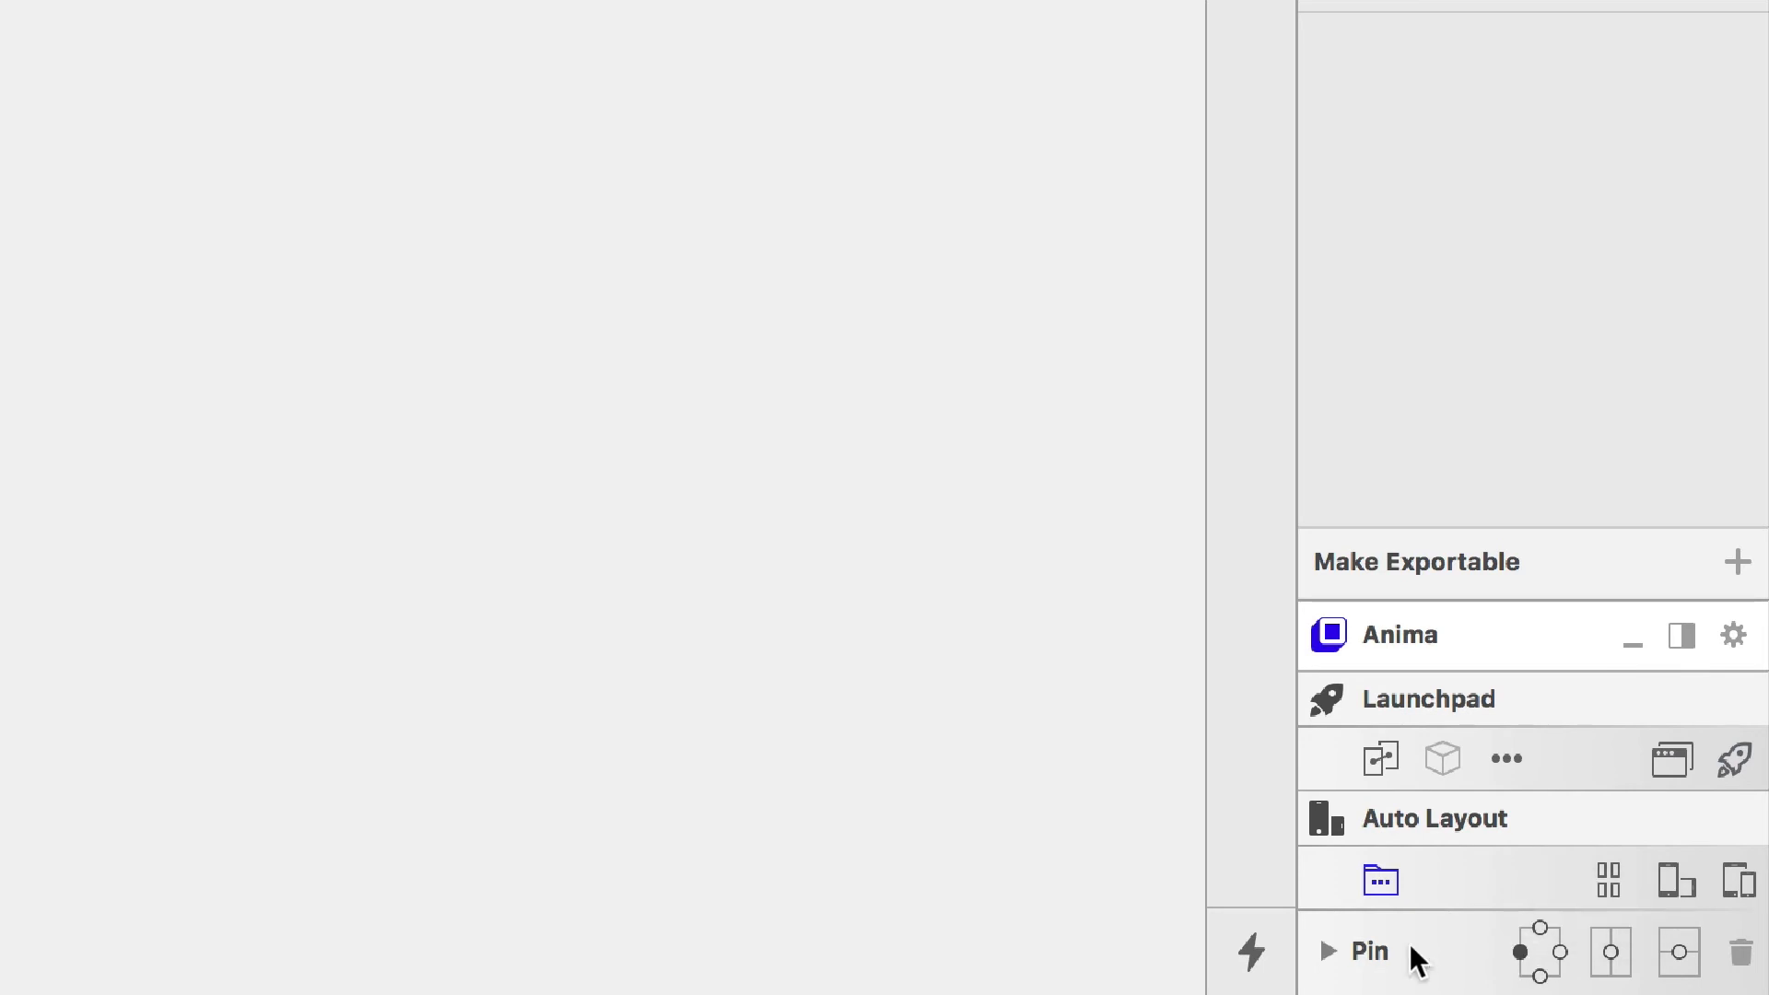
Return to the progress-bar instance on Page 1 and set its x override to xxxxxxxxxx
left_click(280, 92)
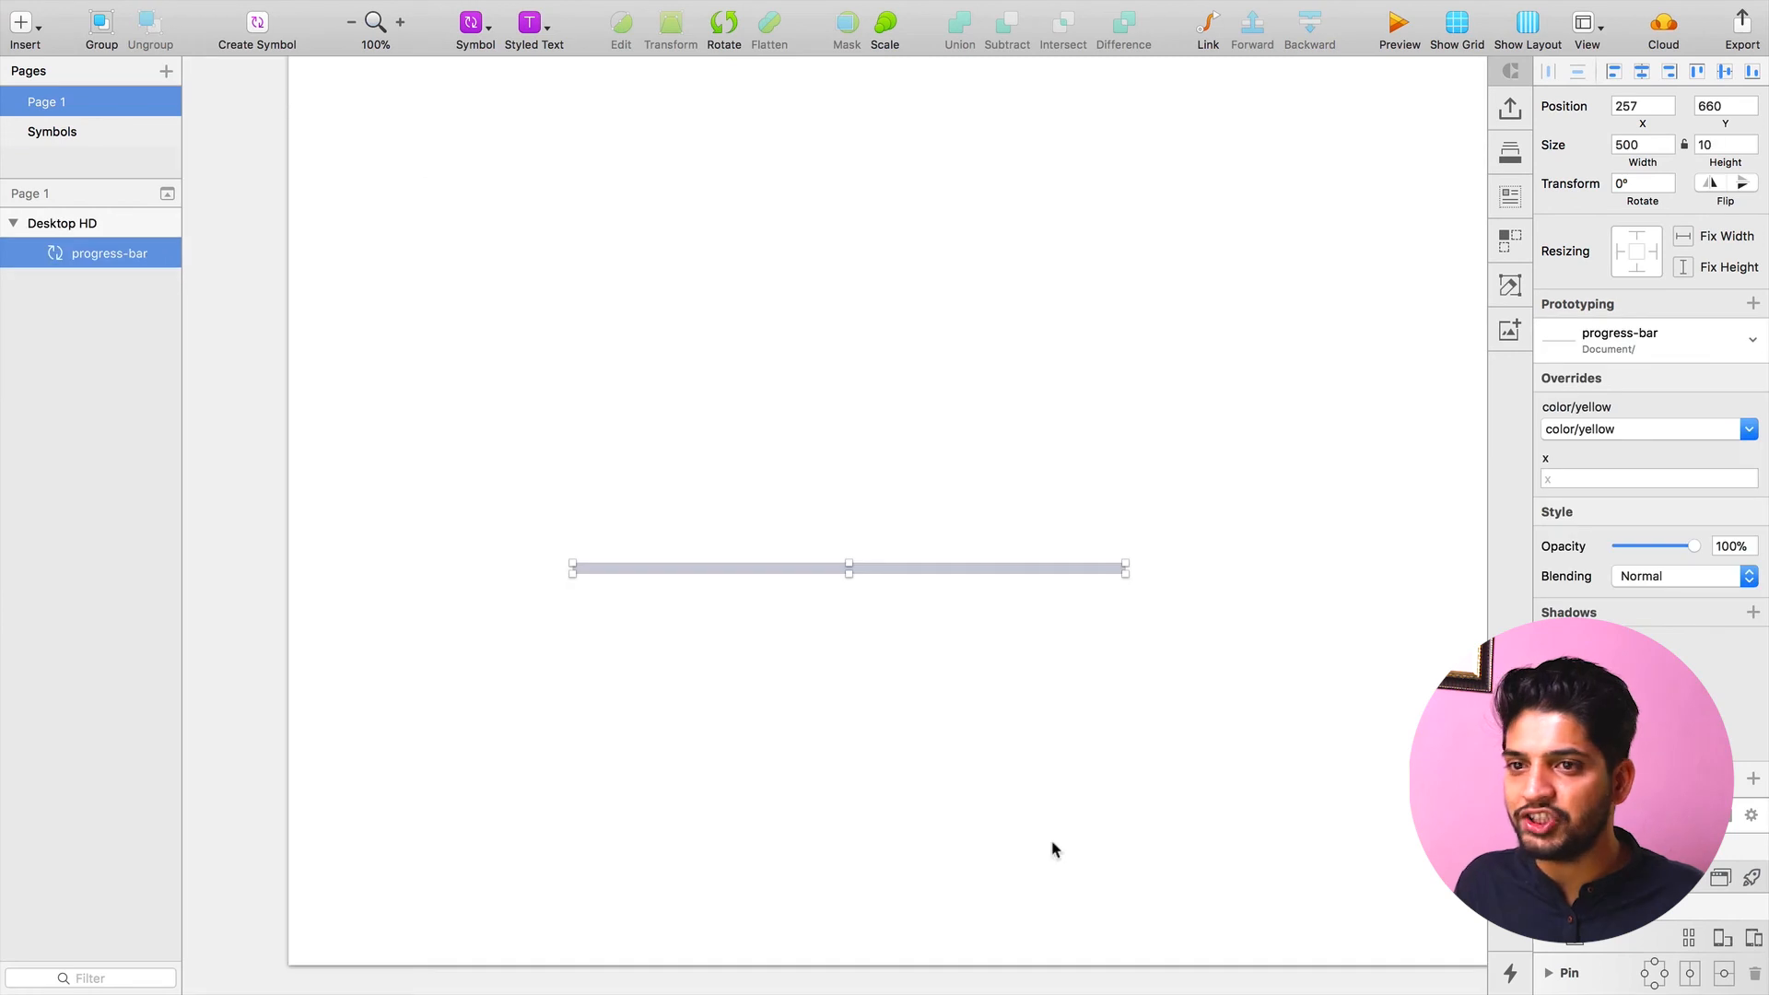
left_click(1622, 477)
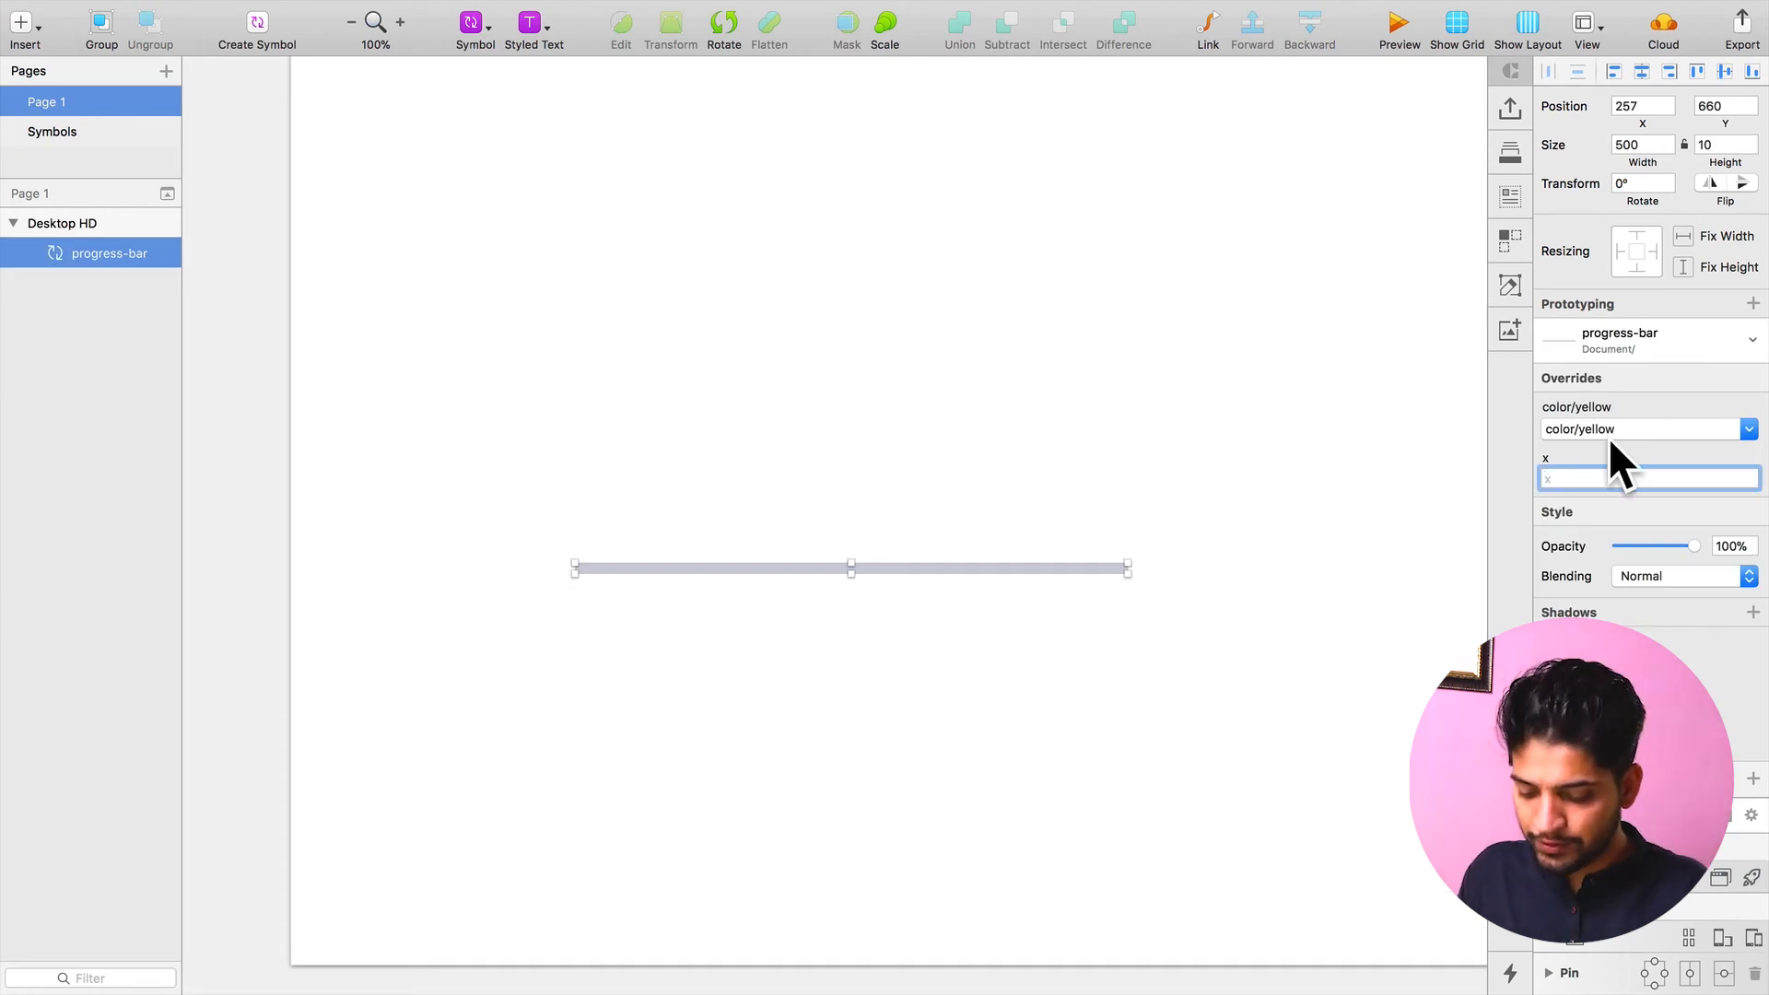
type("x")
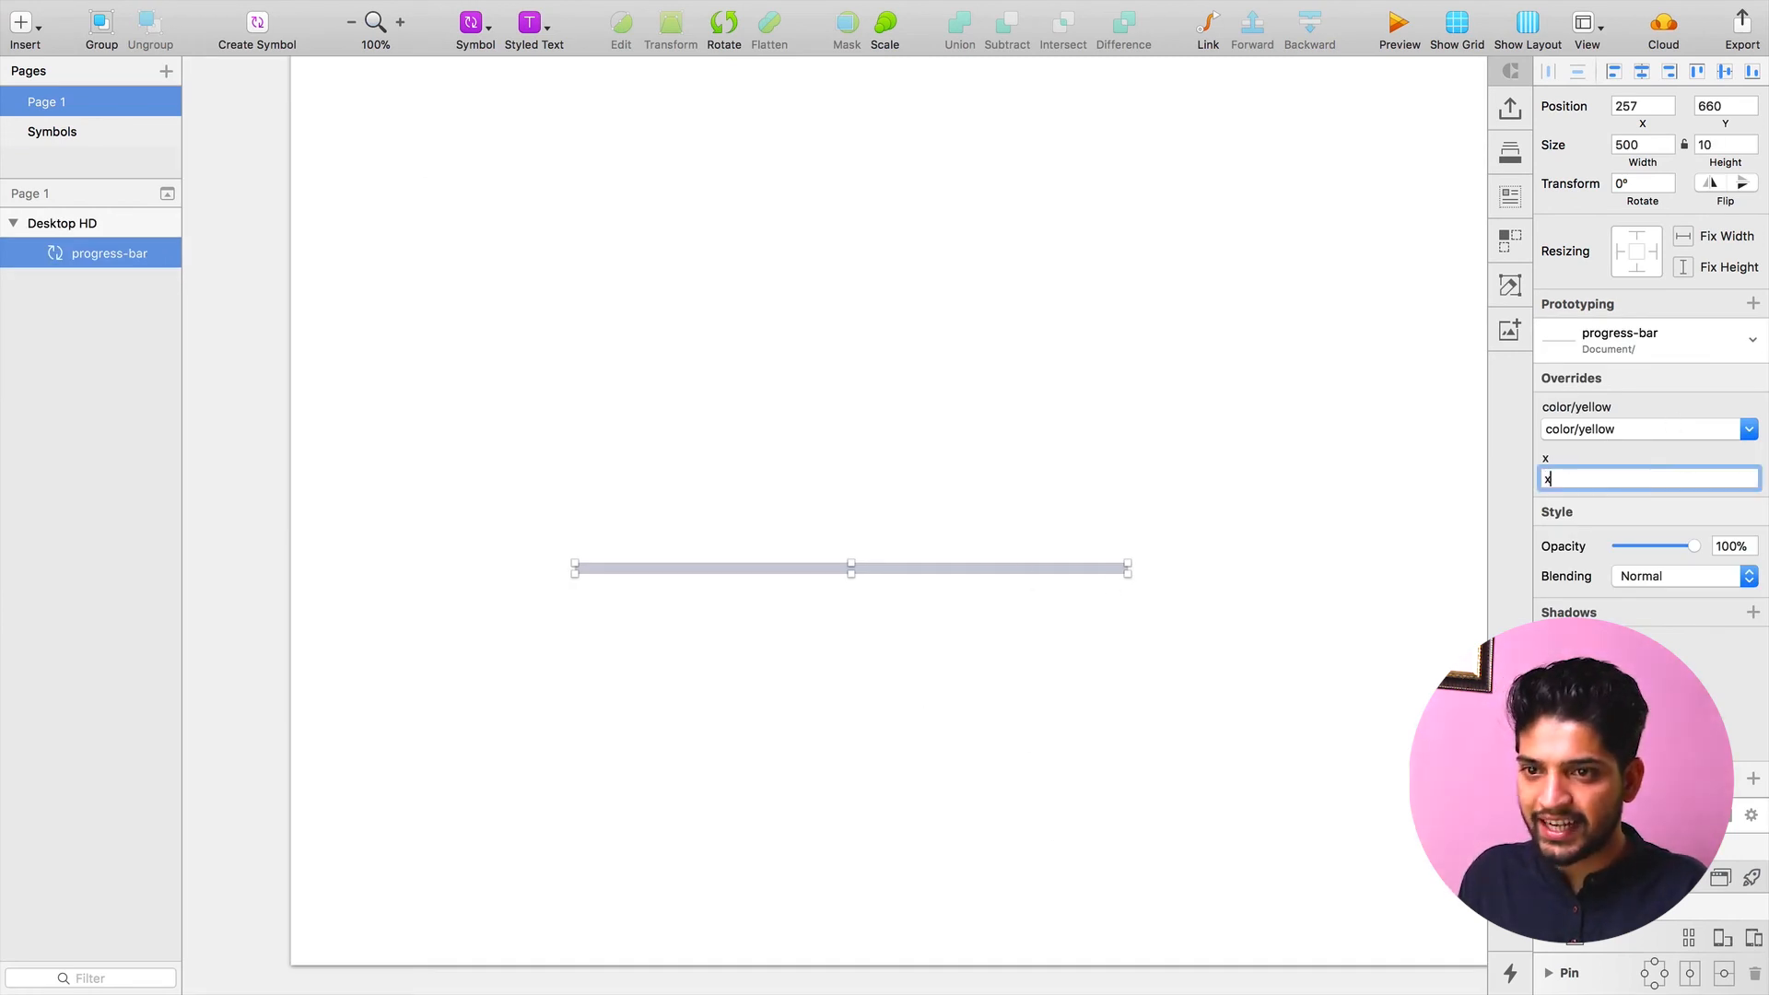
type("xxxxxxxxx")
key("Return")
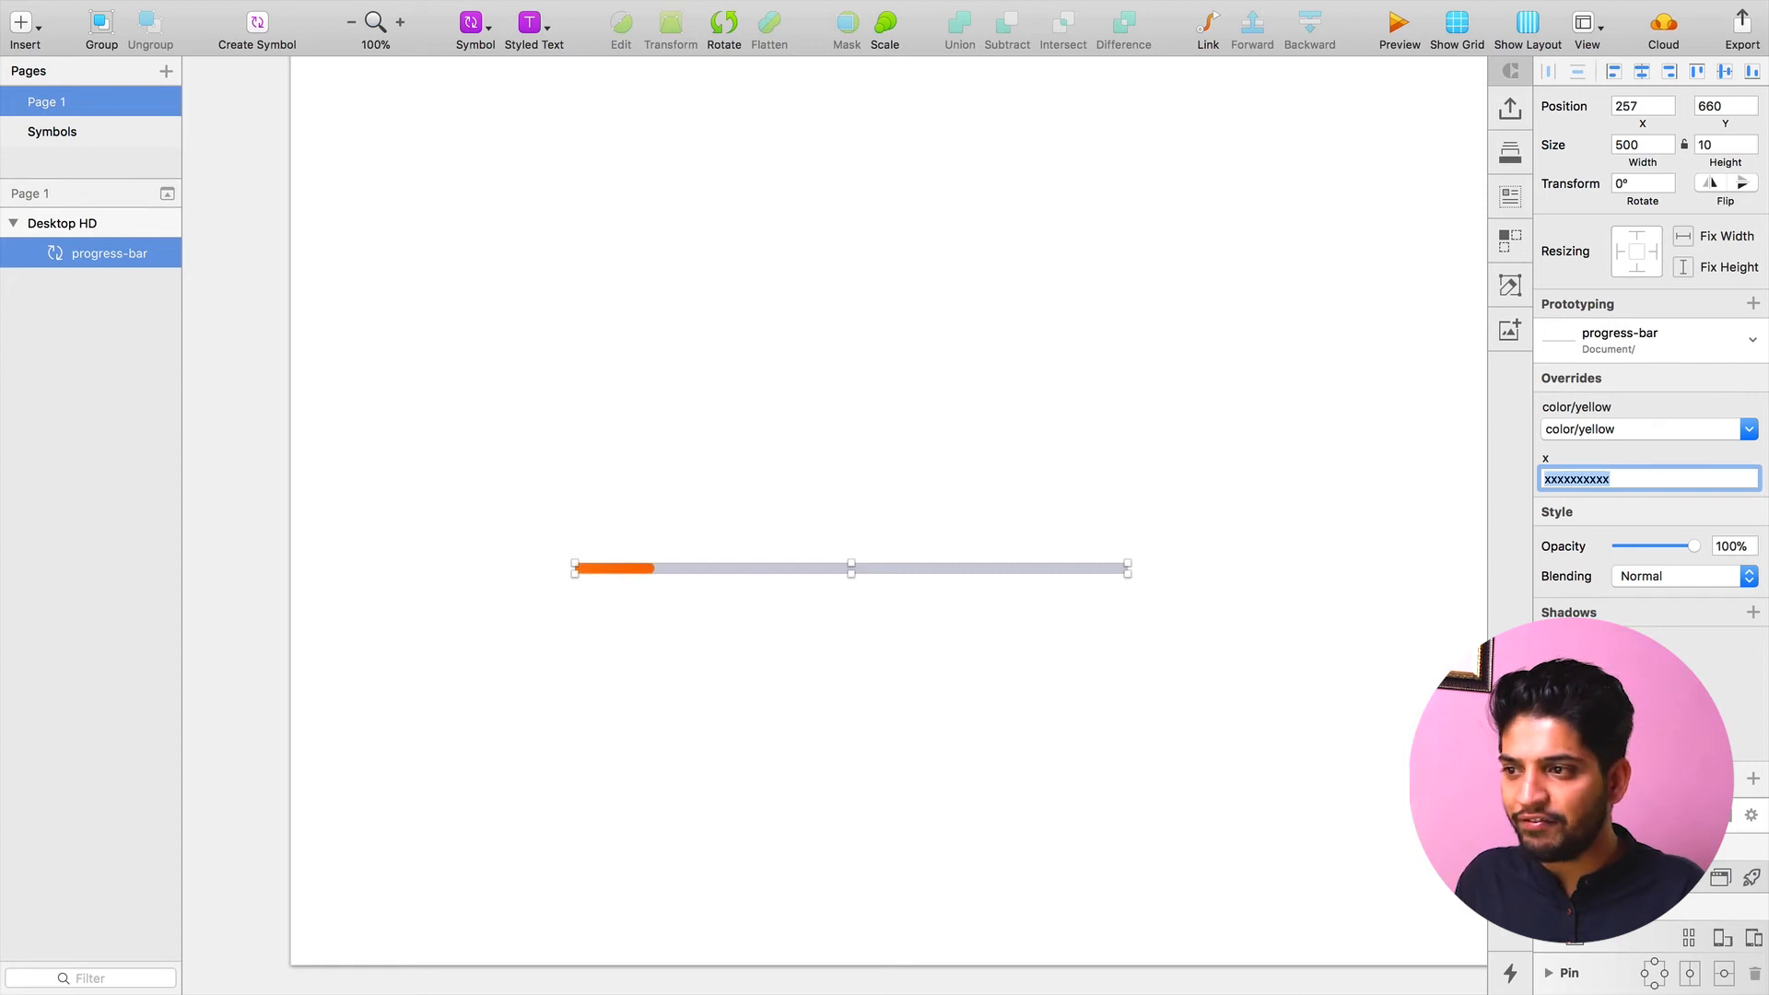
Move the progress-bar instance up on the artboard to about X 271, Y 561
left_click(589, 658)
left_click(768, 570)
left_click_drag(775, 516, 792, 405)
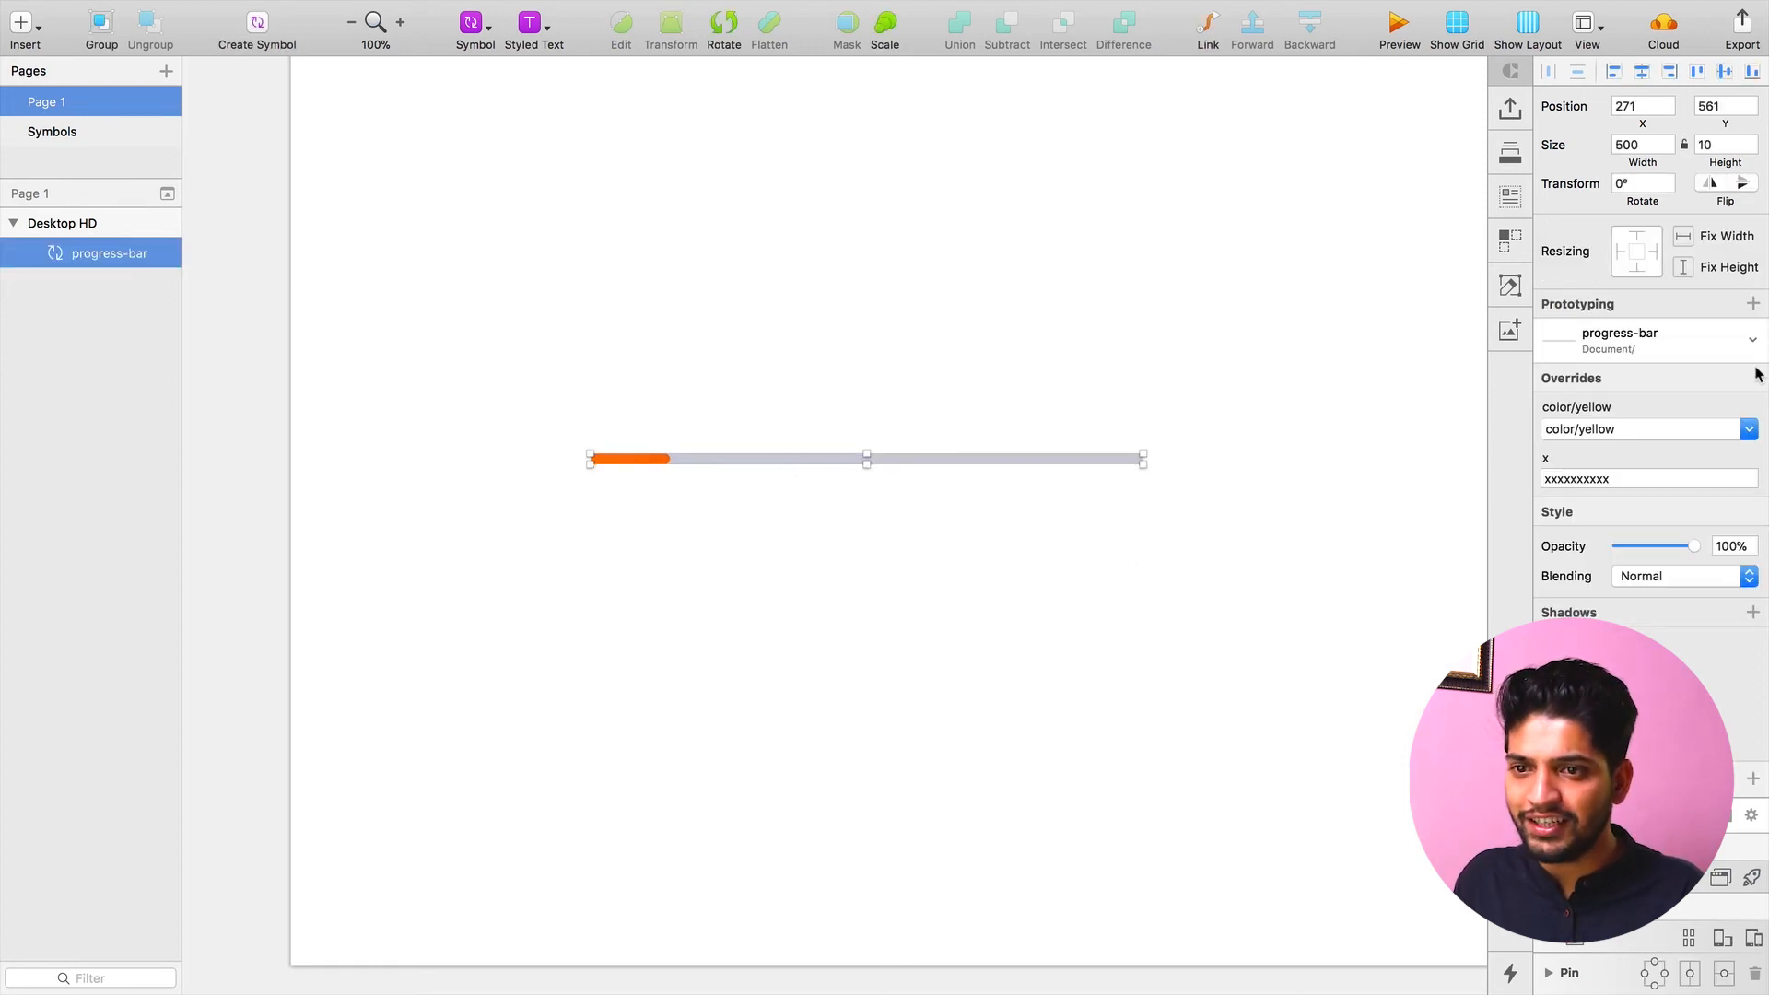
Extend the instance's x override to xxxxxxxxxxxxxxxxxxxx to lengthen the orange fill
left_click(1624, 480)
type("xxxxxxxxxx")
key("Return")
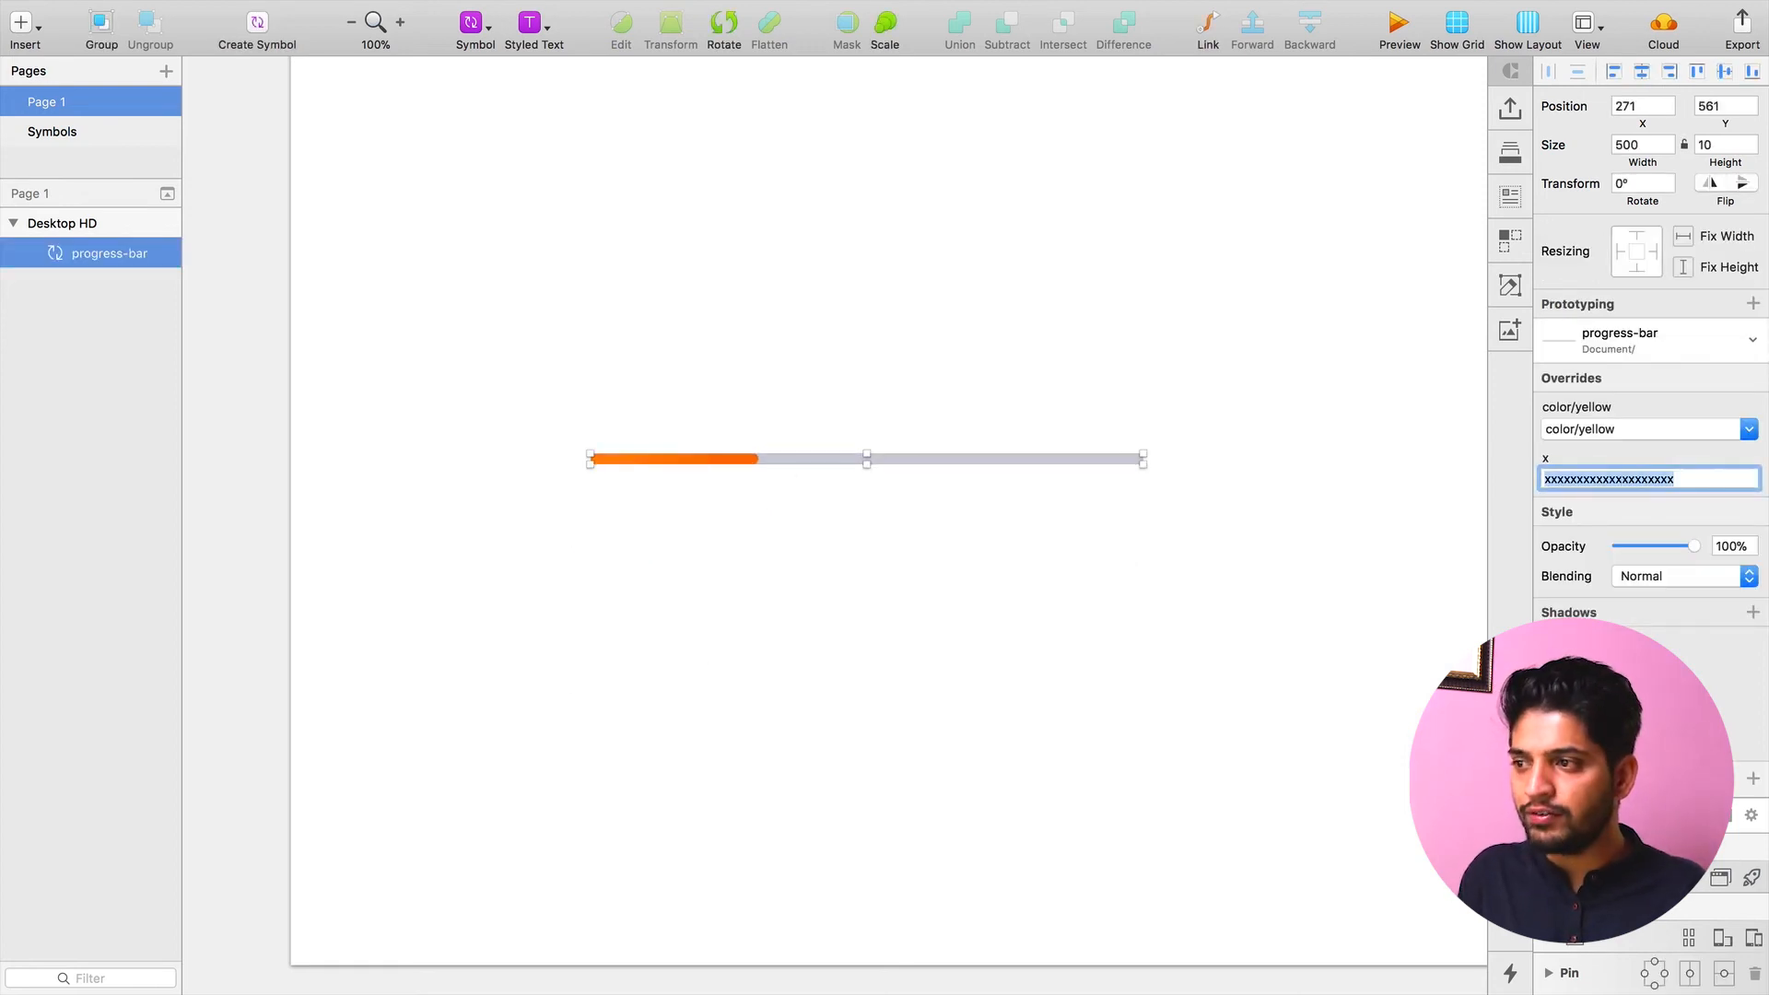
left_click(715, 534)
Open the progress-bar symbol's page and duplicate the color/yellow symbol to the right of the original
scroll(715, 472, "up", 3)
double_click(753, 460)
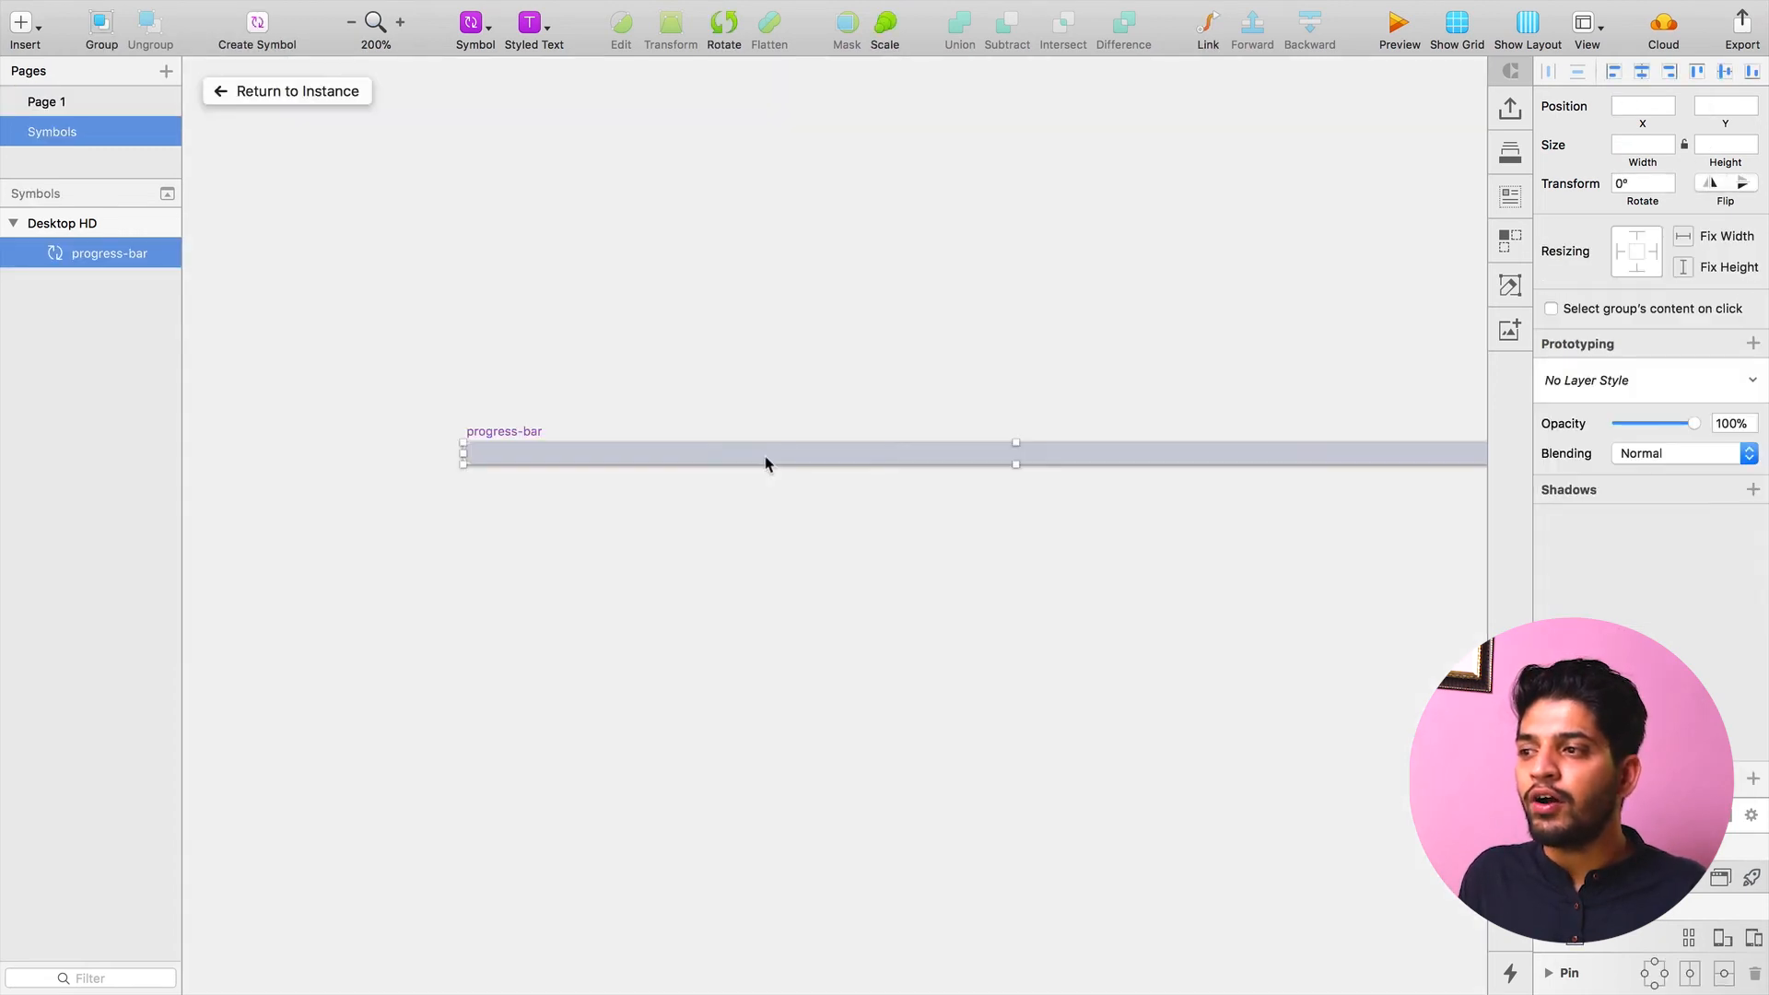
left_click(753, 391, "alt")
scroll(722, 545, "down", 3)
scroll(639, 439, "up", 5)
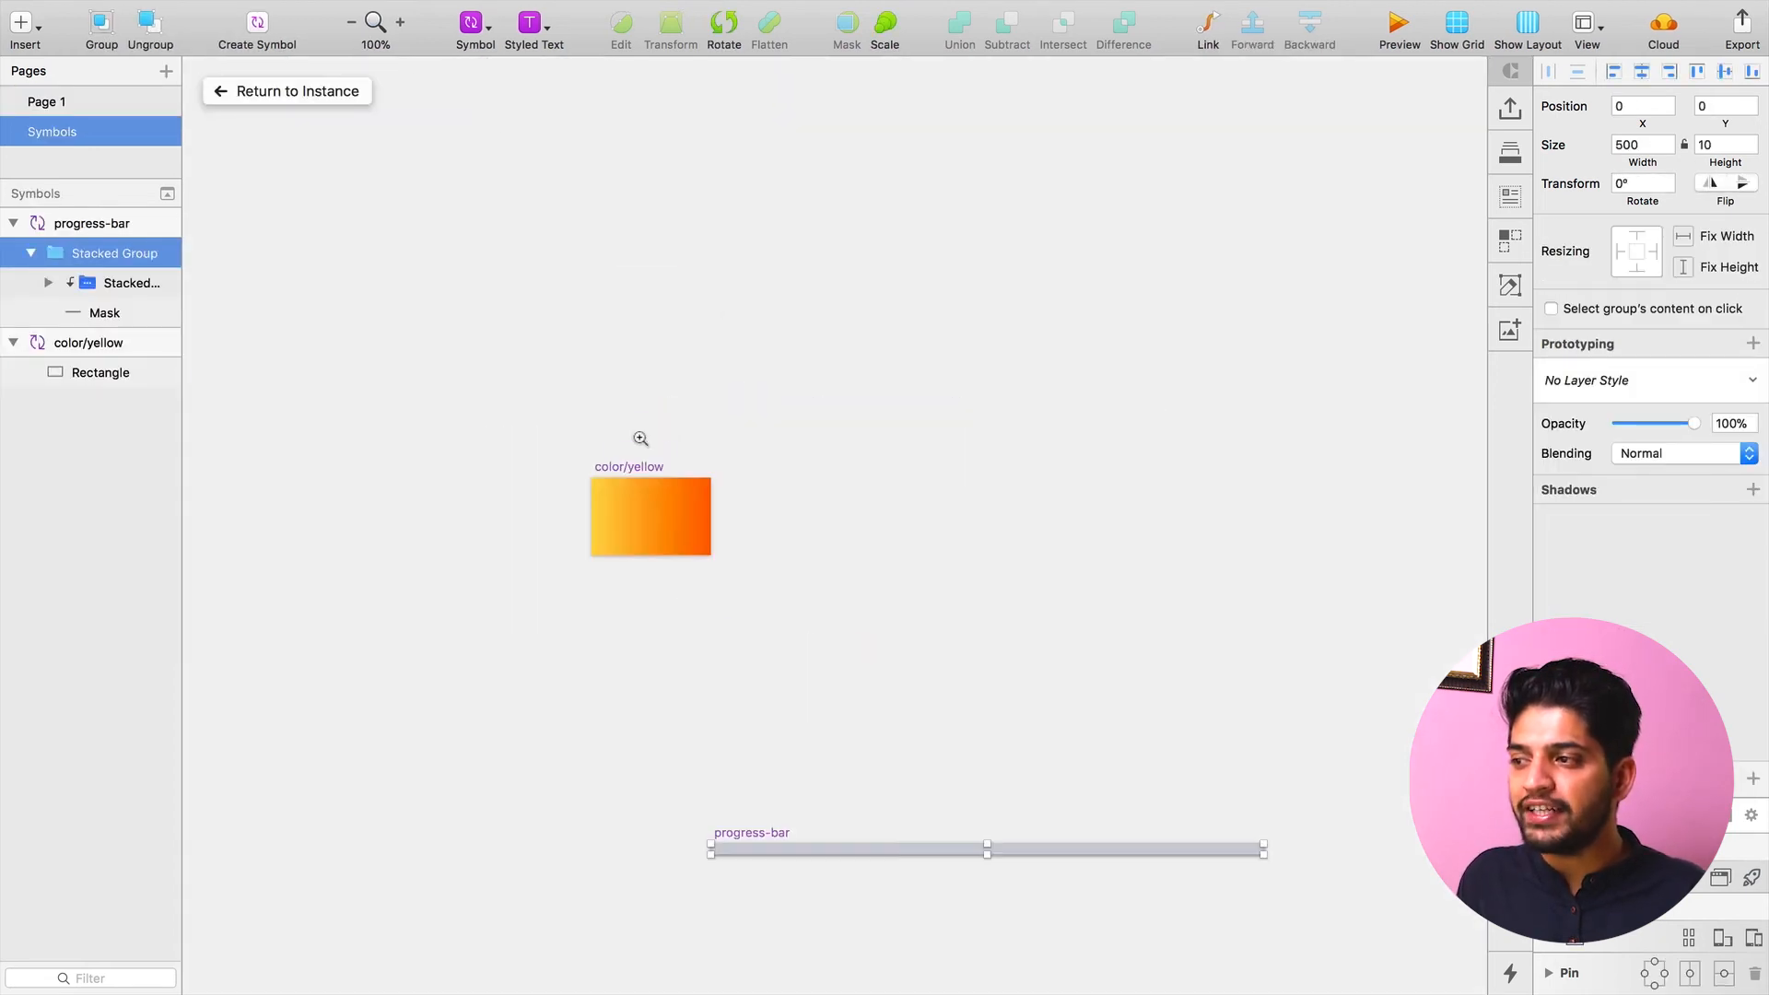
left_click(574, 517)
left_click_drag(574, 517, 899, 517)
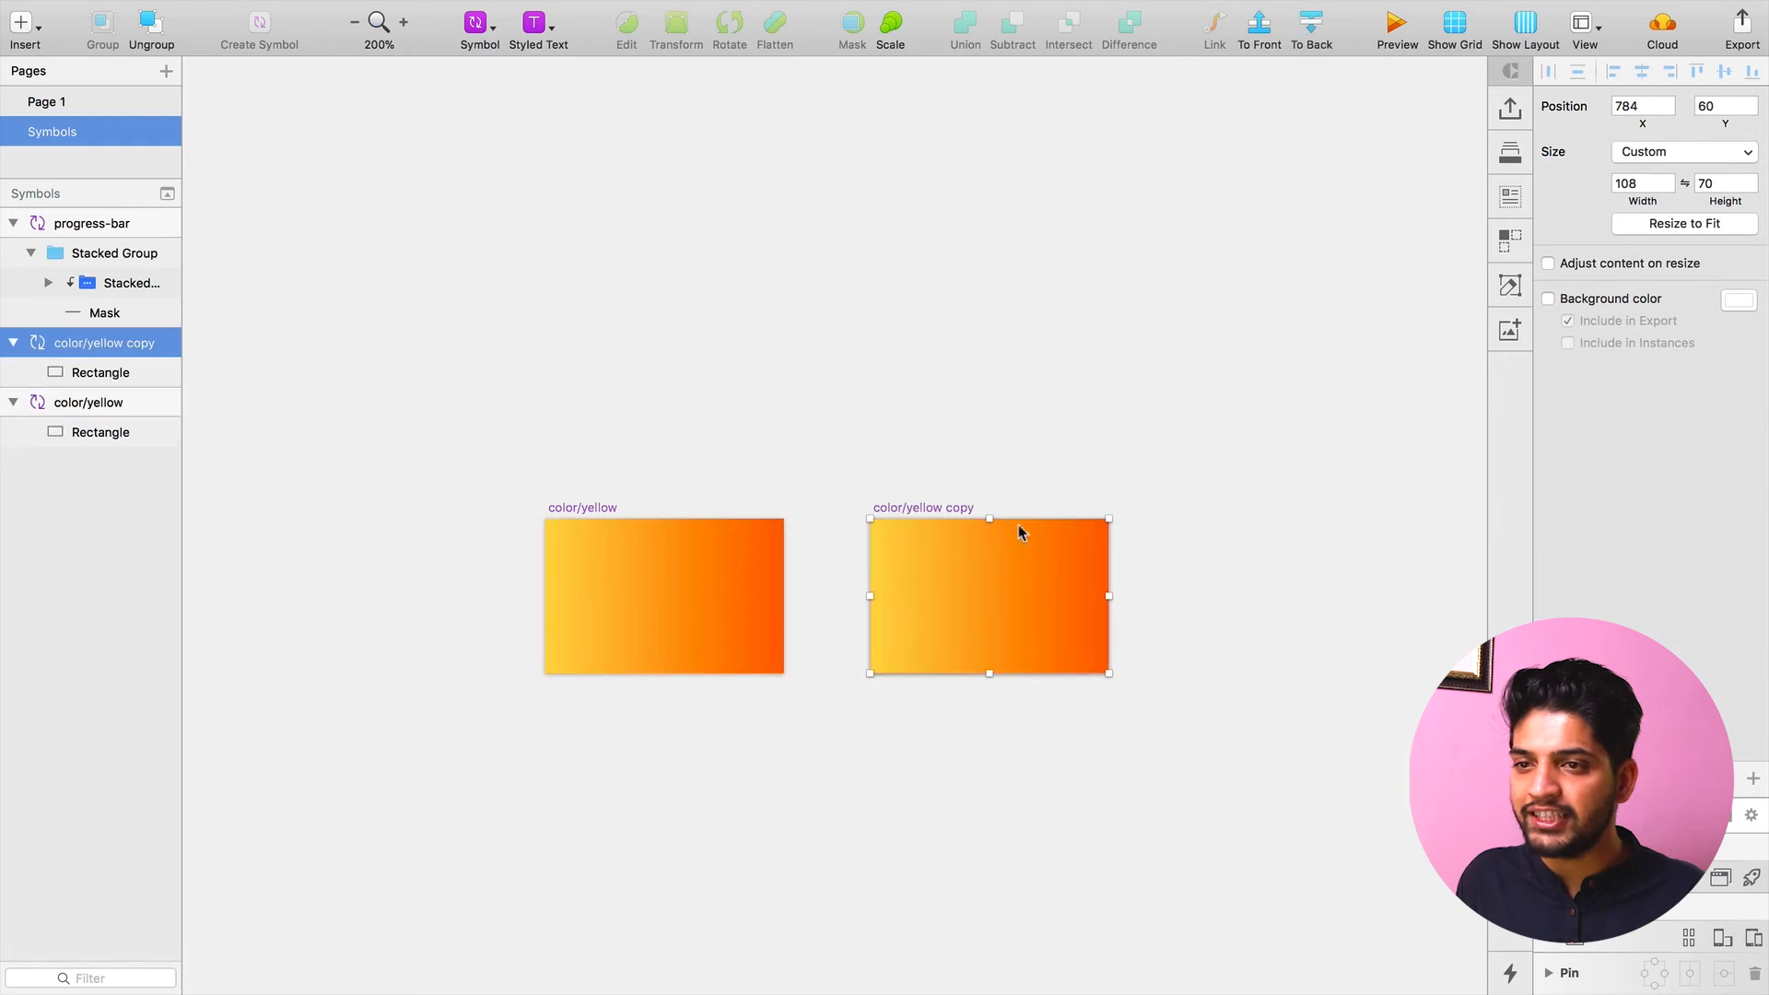
Fill the rectangle in color/yellow copy with the blue-to-purple preset gradient and make the gradient run horizontally from left to right
left_click(951, 645)
left_click(1580, 545)
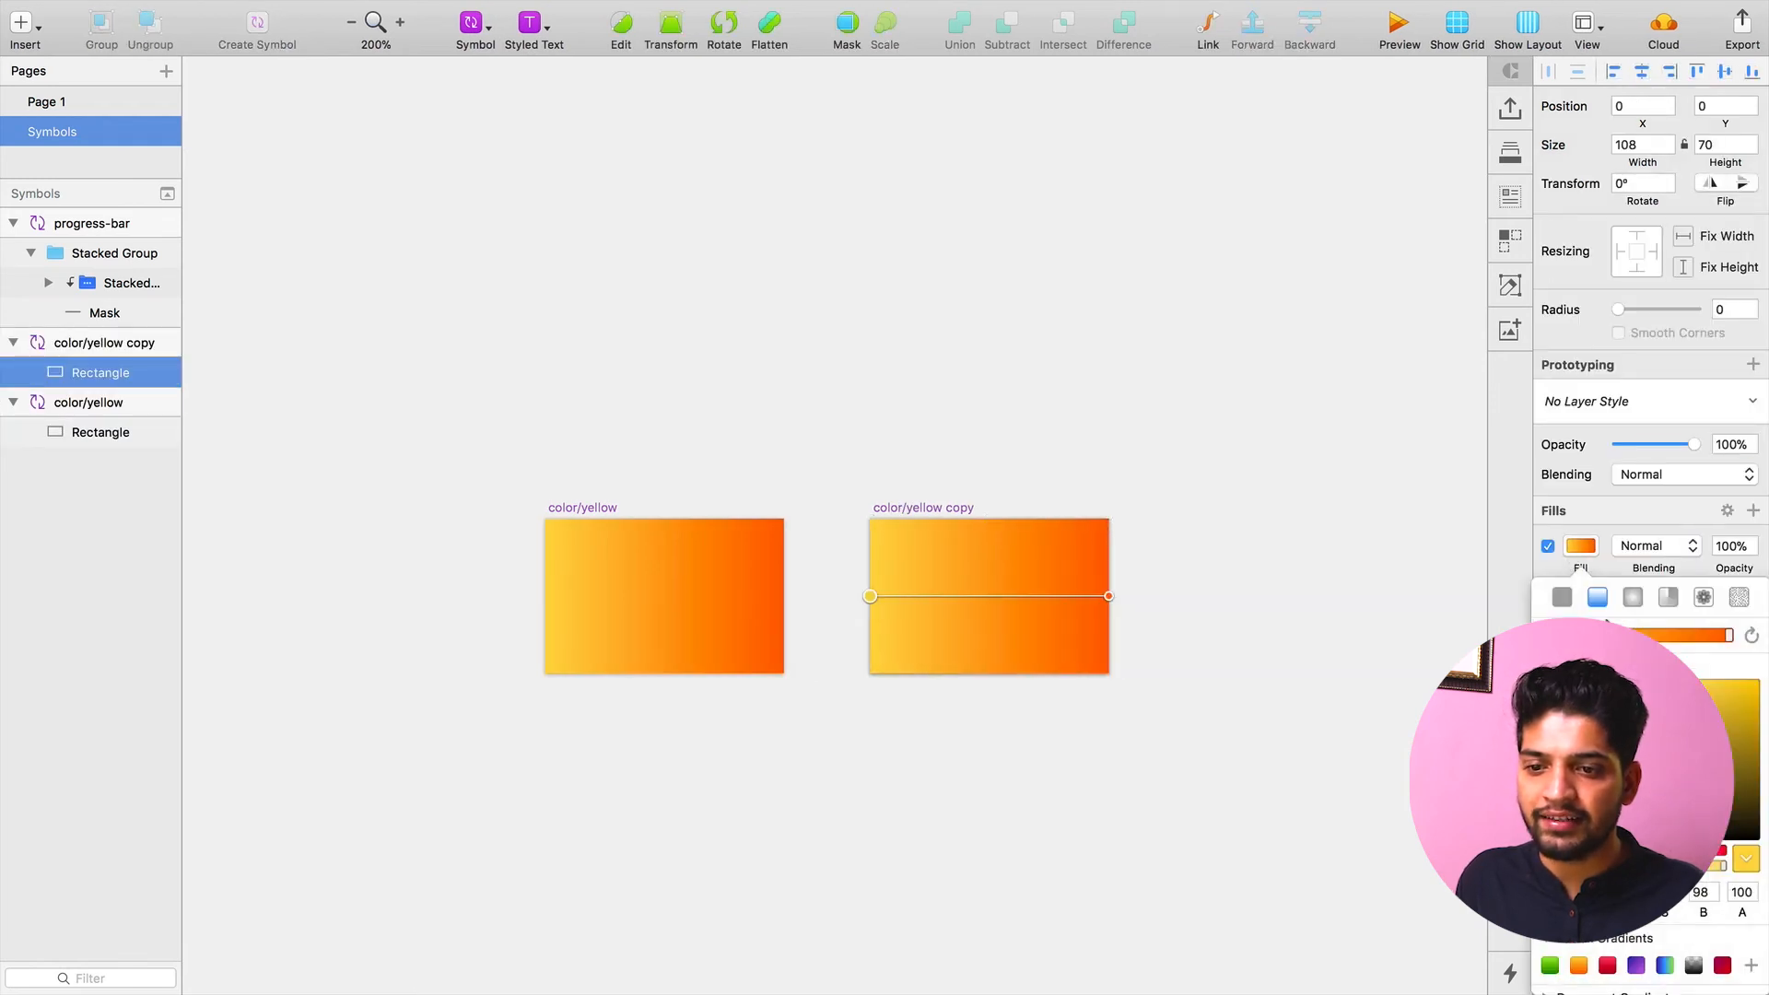
left_click(1637, 965)
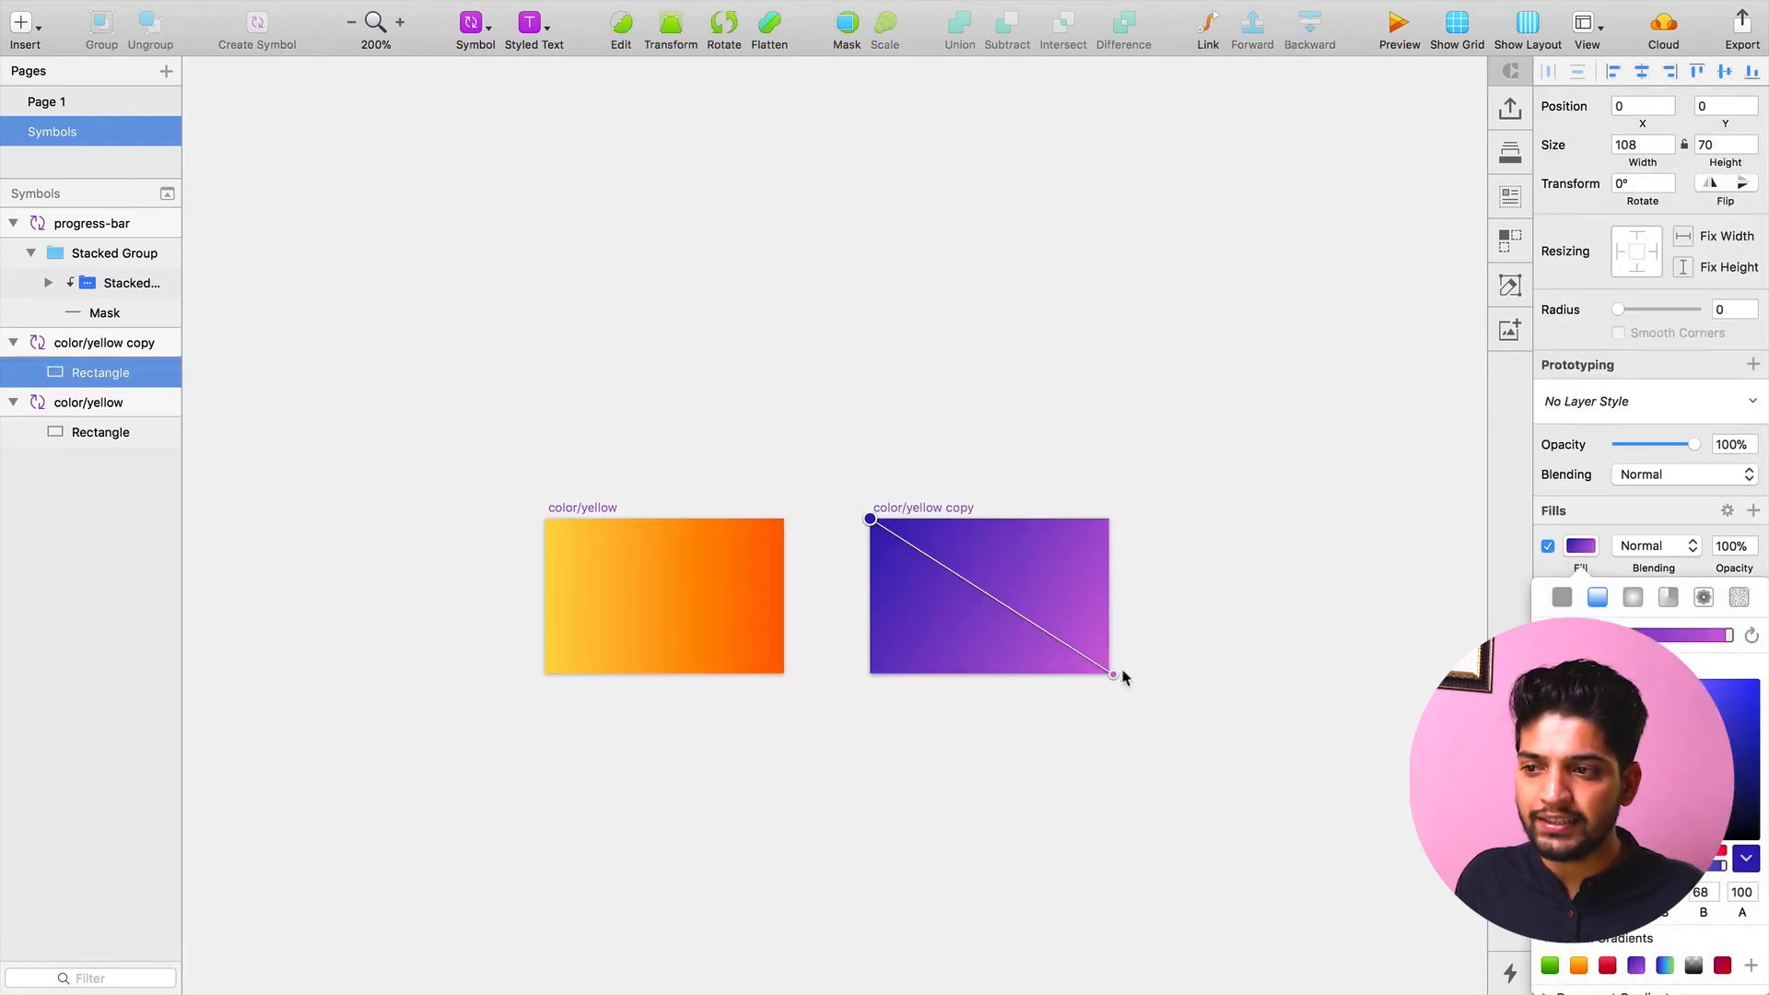
left_click_drag(1115, 676, 1103, 586)
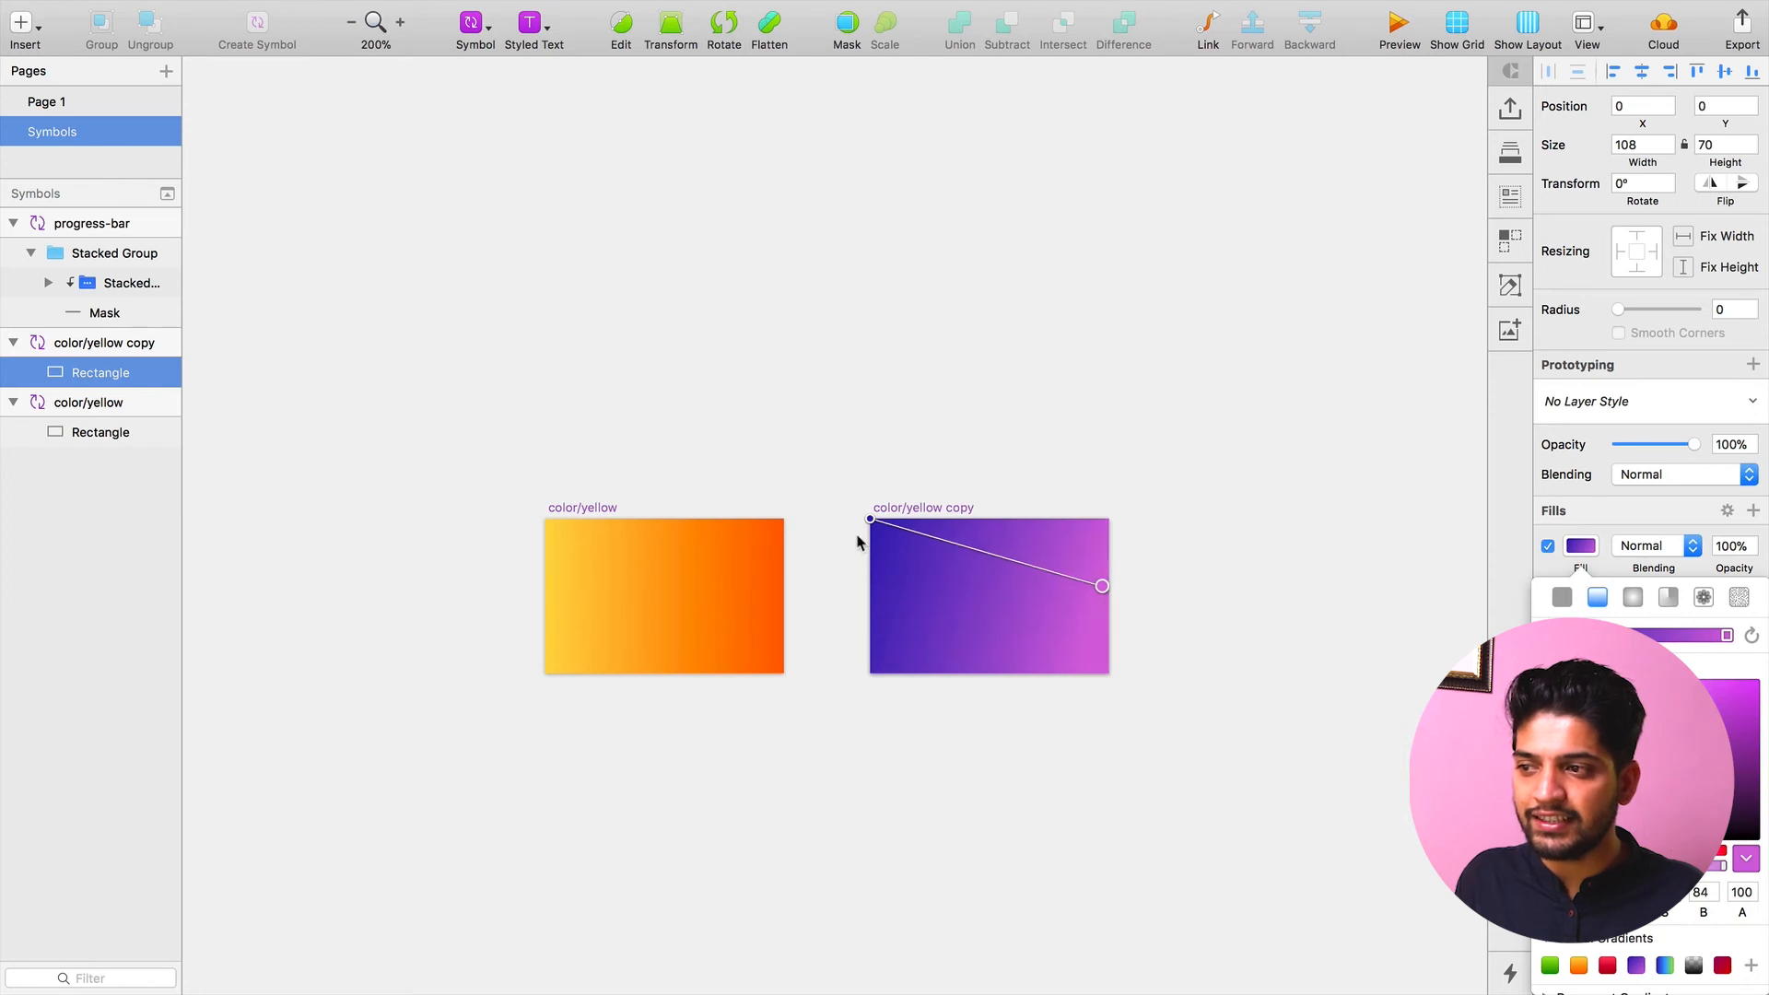
left_click_drag(878, 531, 885, 595)
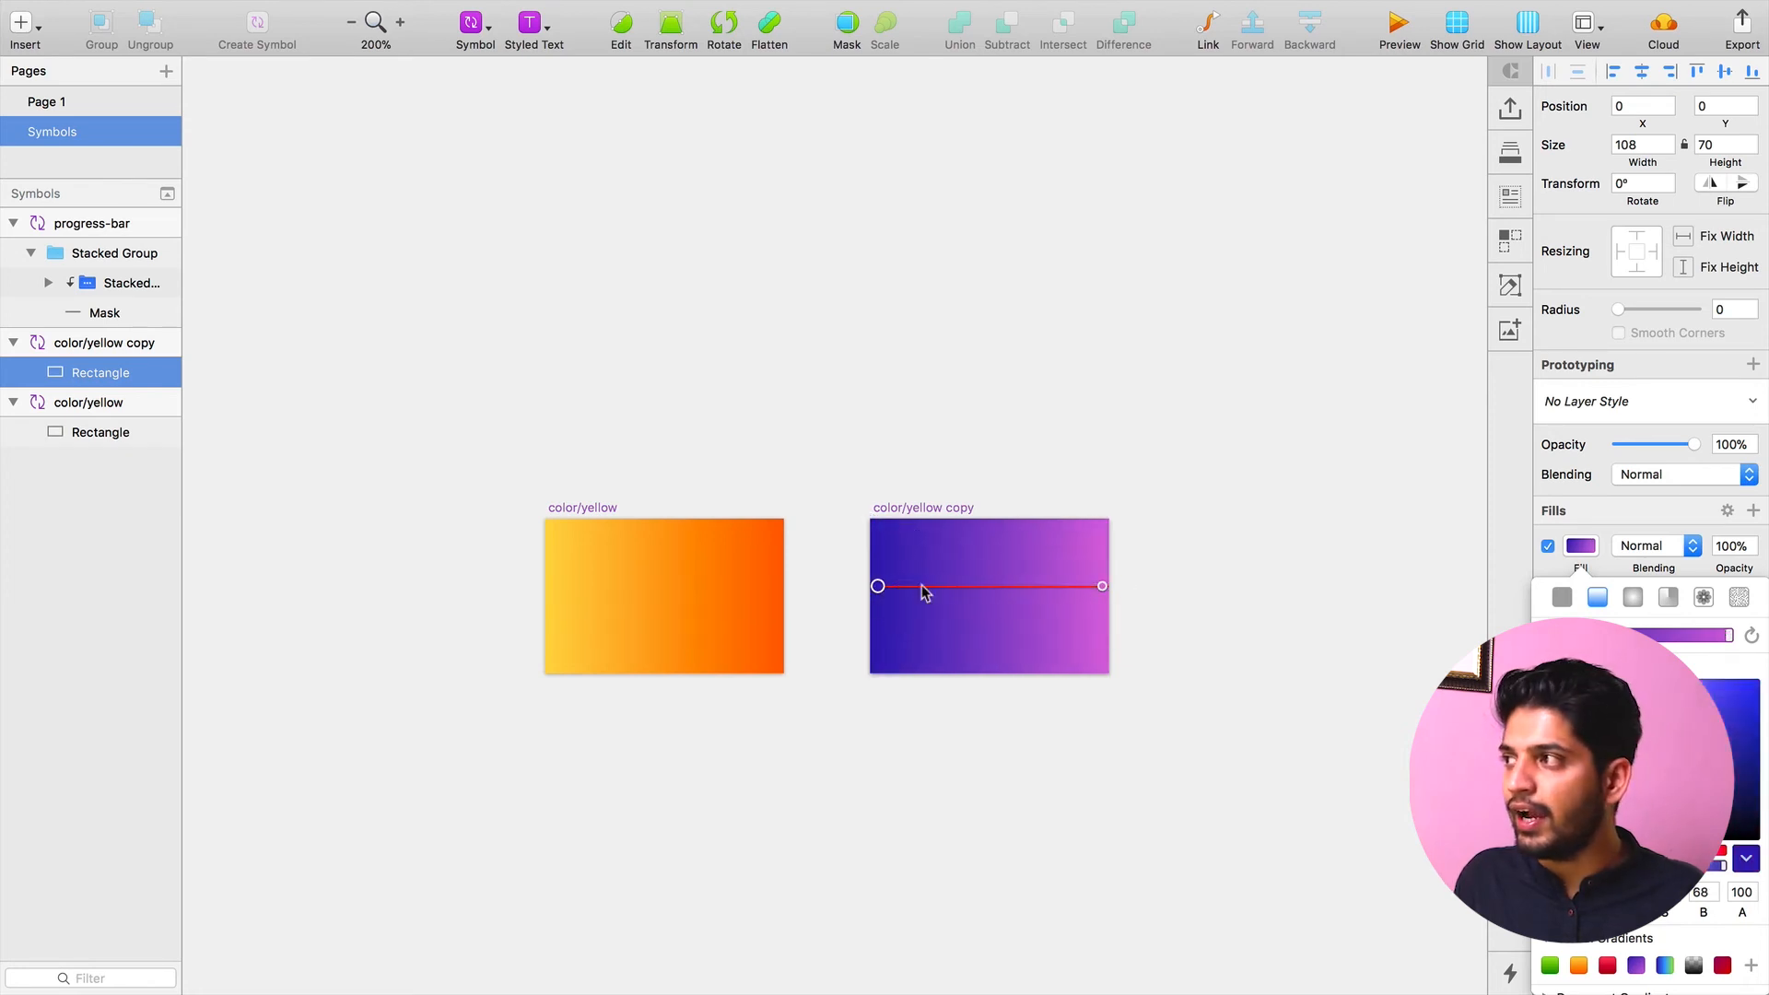
Duplicate the progress bar on Page 1 48 px below the original and set the copy's color override to color/yellow copy
left_click(32, 111)
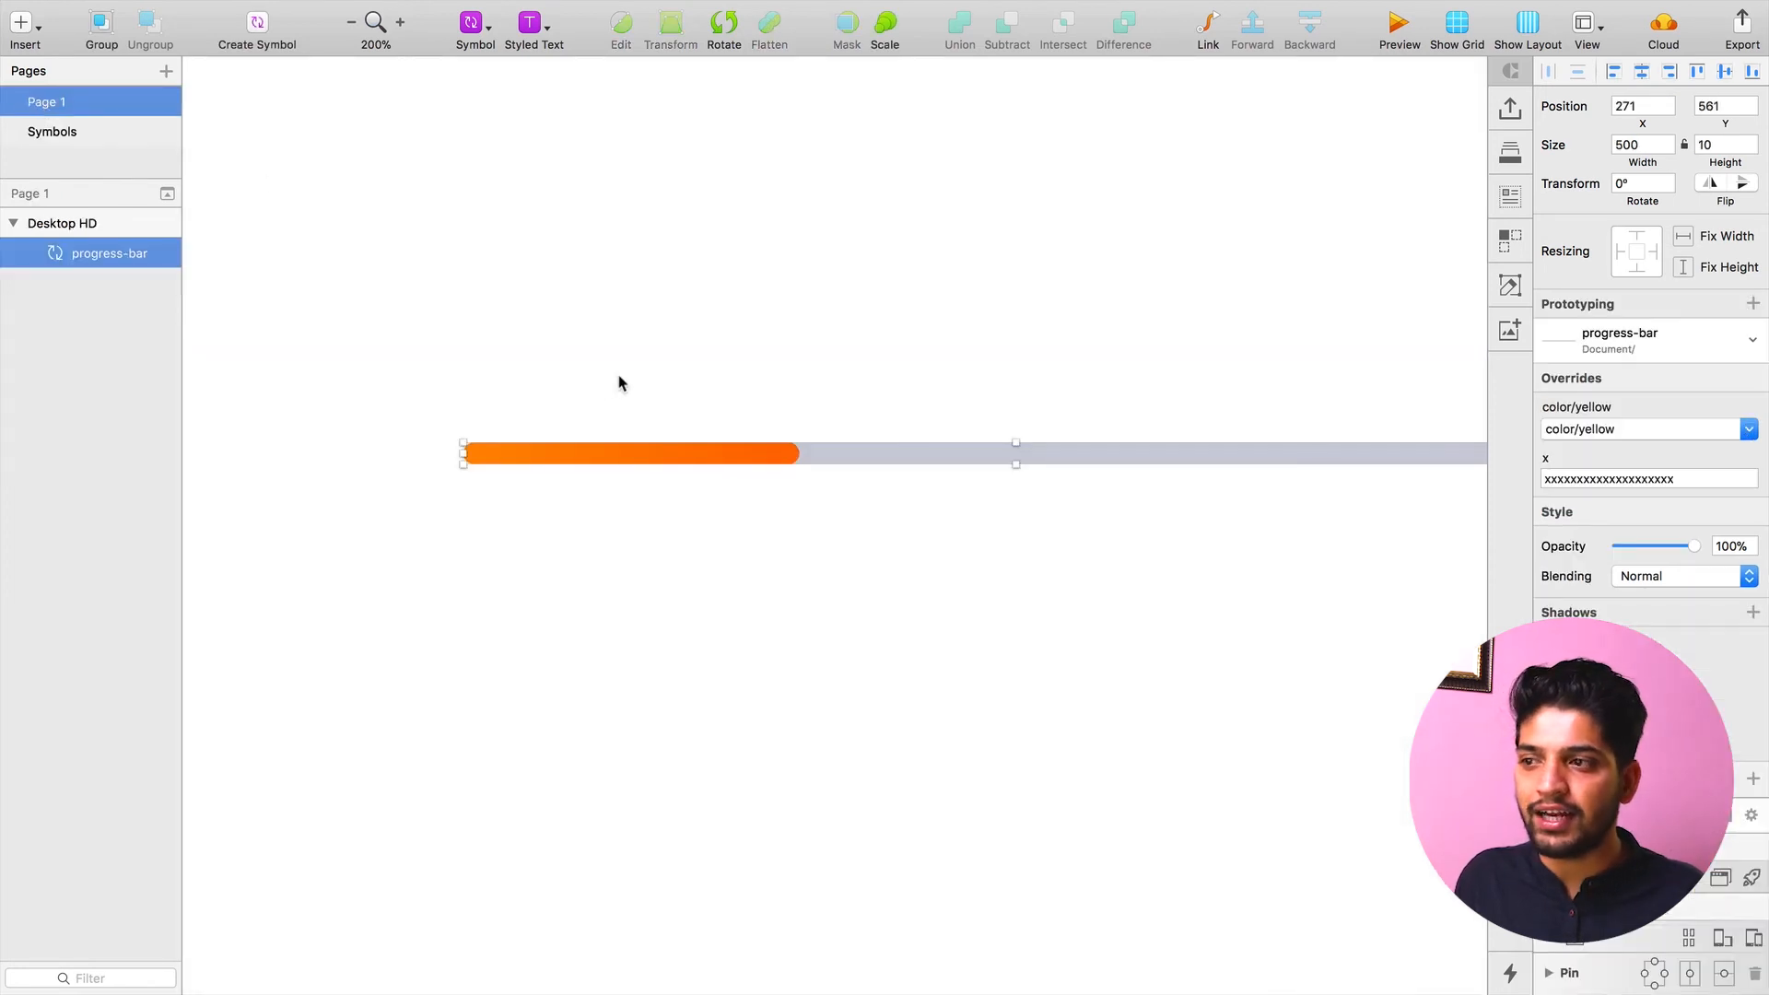
left_click_drag(1114, 459, 1115, 592)
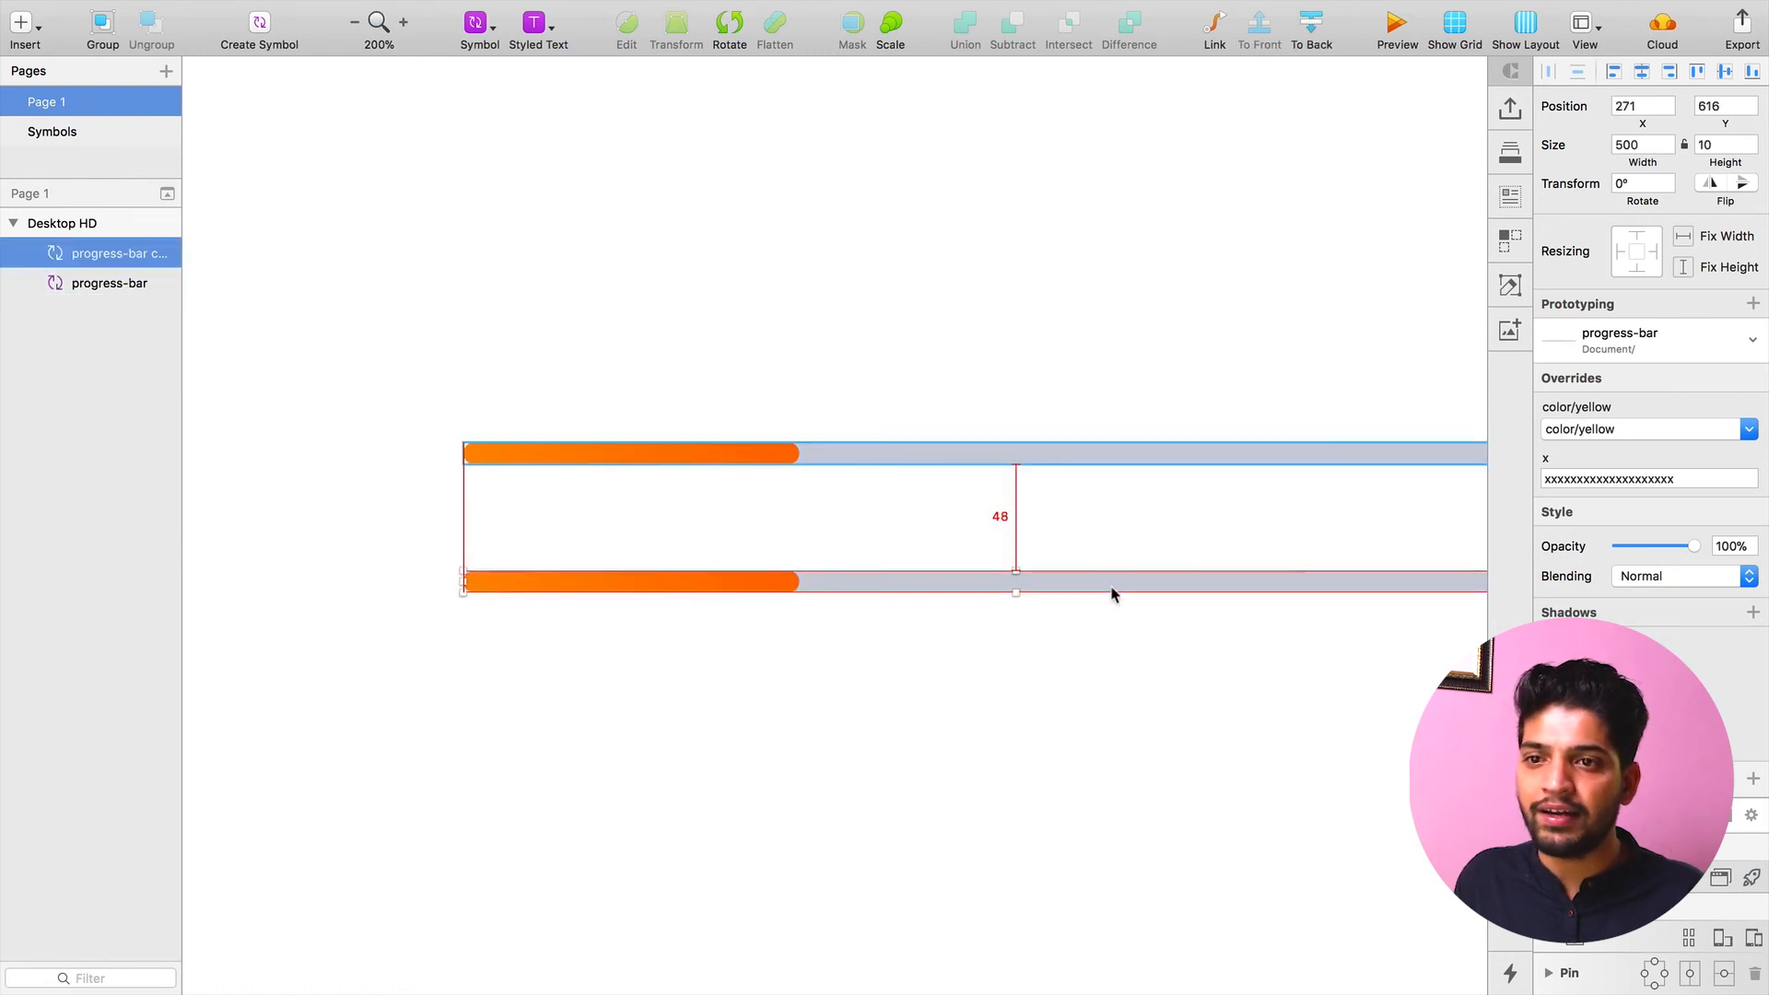
left_click(1647, 426)
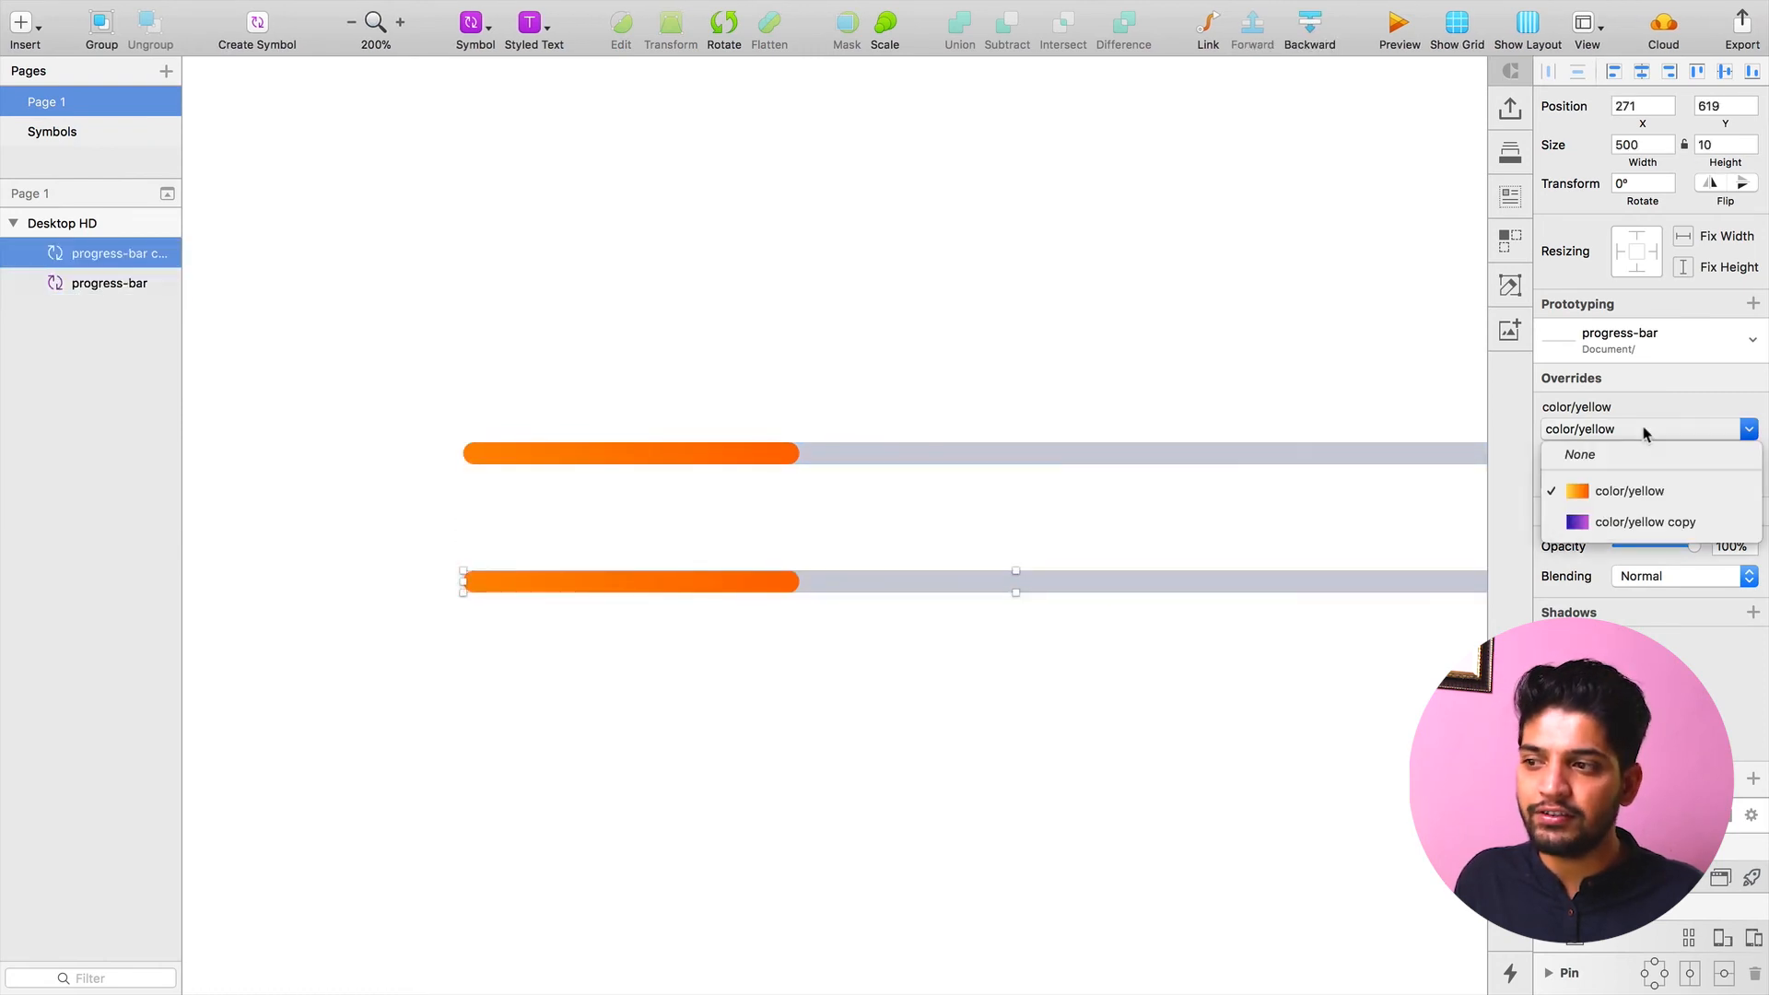
left_click(1650, 517)
left_click(1011, 705)
scroll(978, 616, "up", 3)
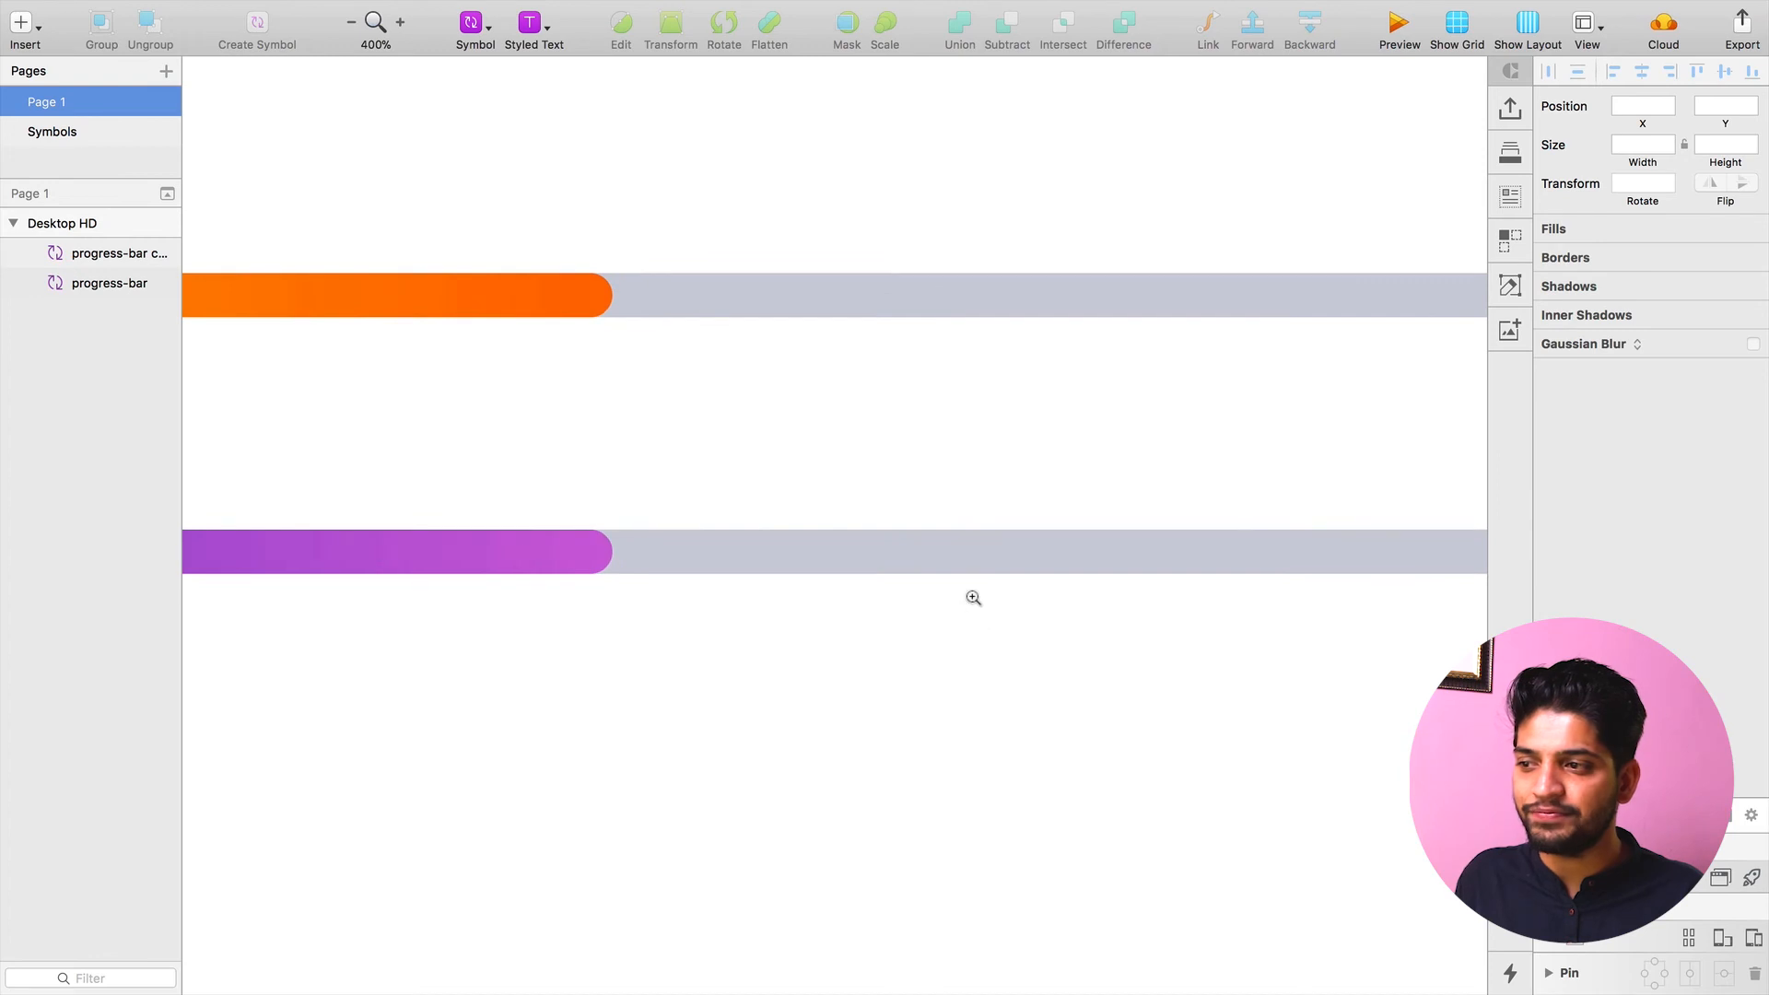
Replace the lower progress bar's x override with a longer run of x characters so the purple fill covers nearly four fifths of it
scroll(971, 597, "down", 5)
left_click(850, 587)
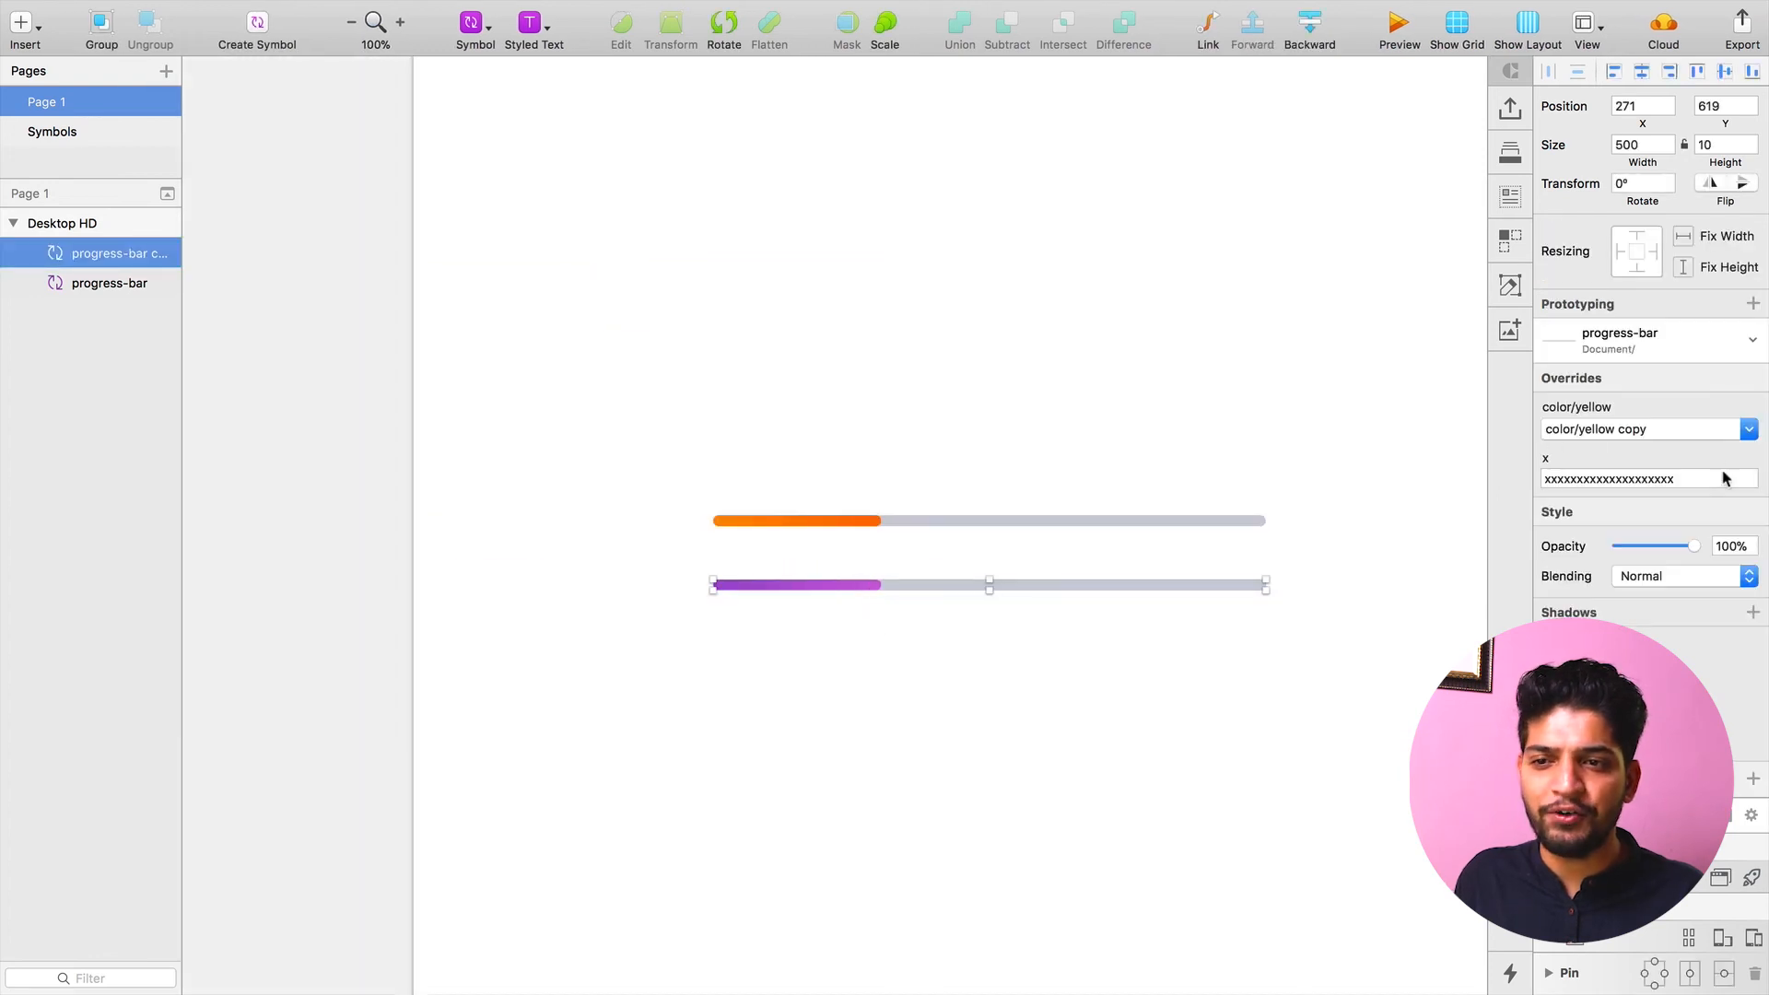
left_click(1588, 478)
type("xxxxxxxxxxxxxxxxxx")
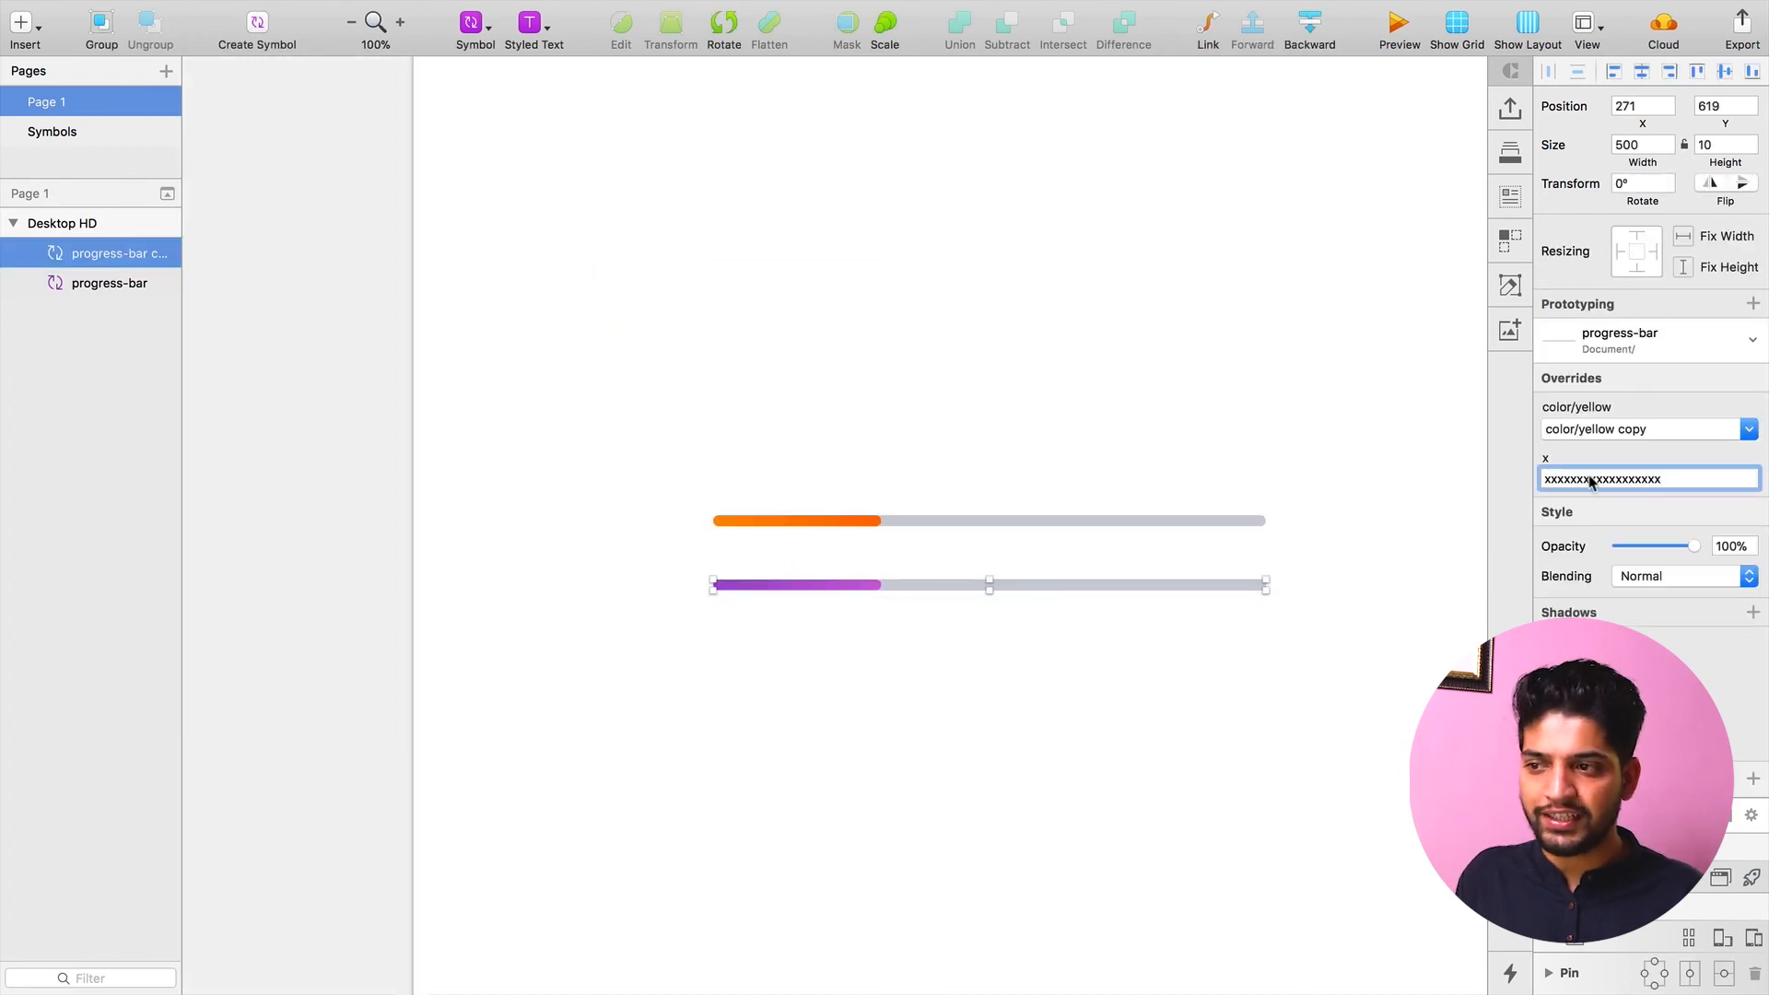
type("xxxxxxxxxxxxxx")
key("Return")
left_click(1164, 889)
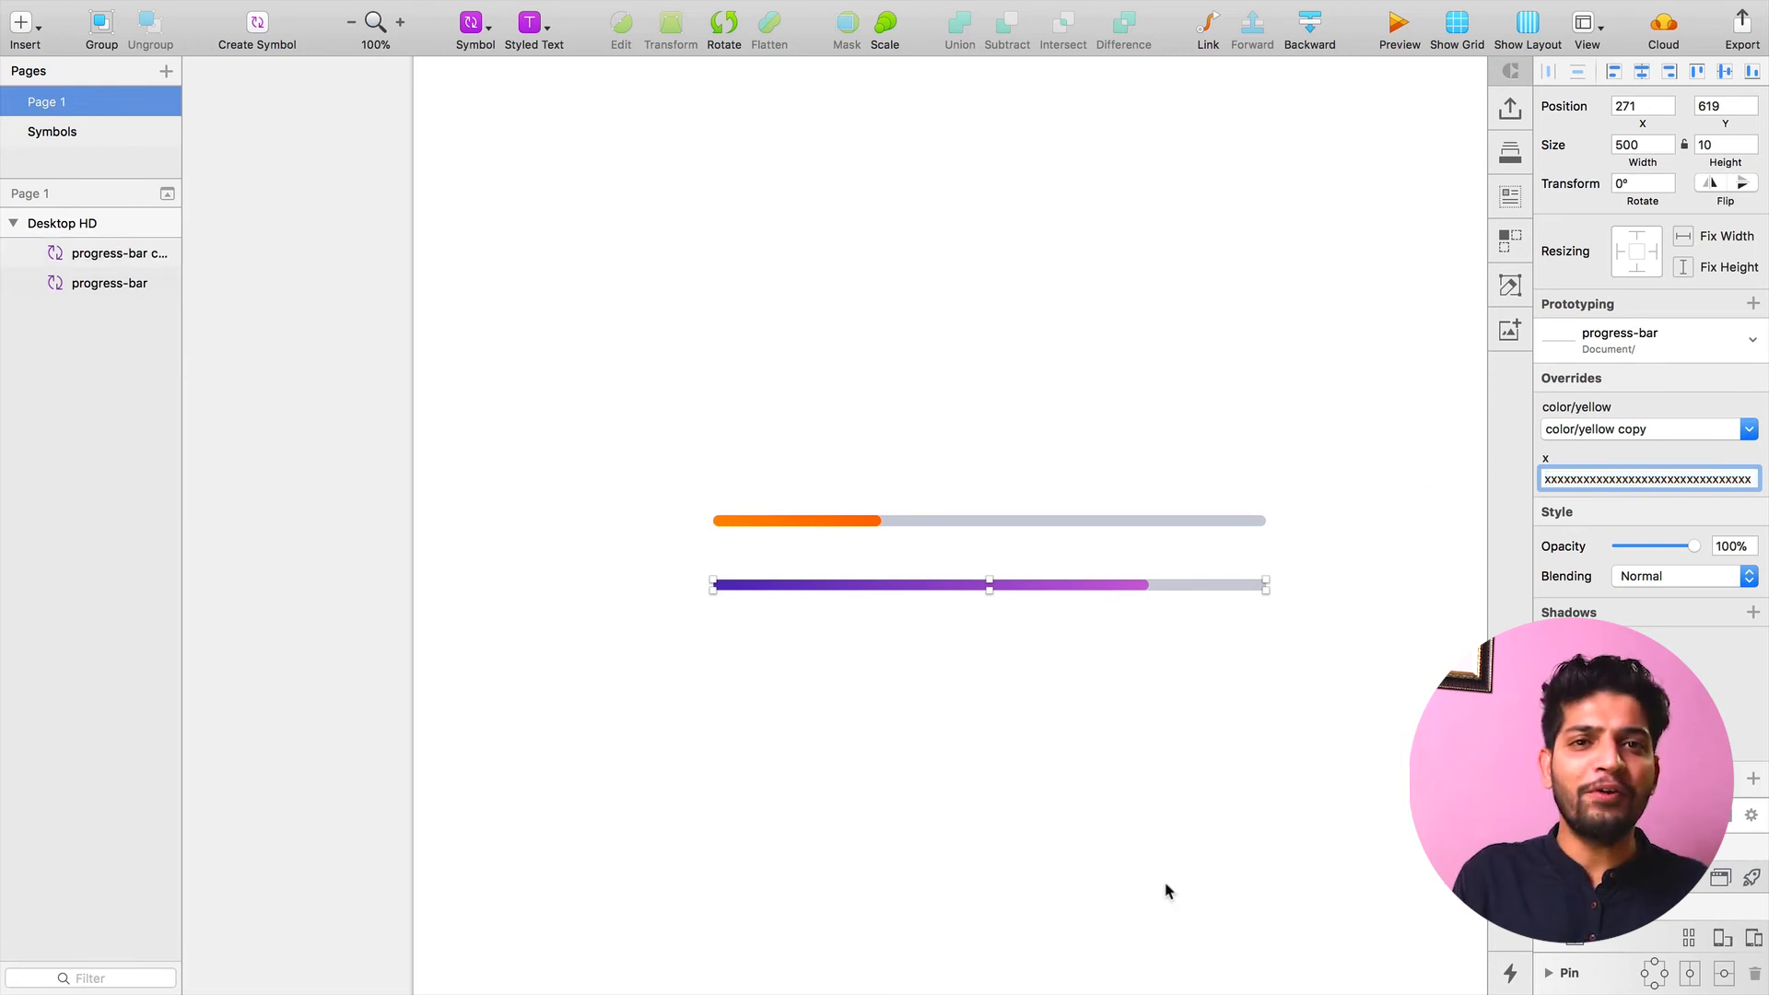